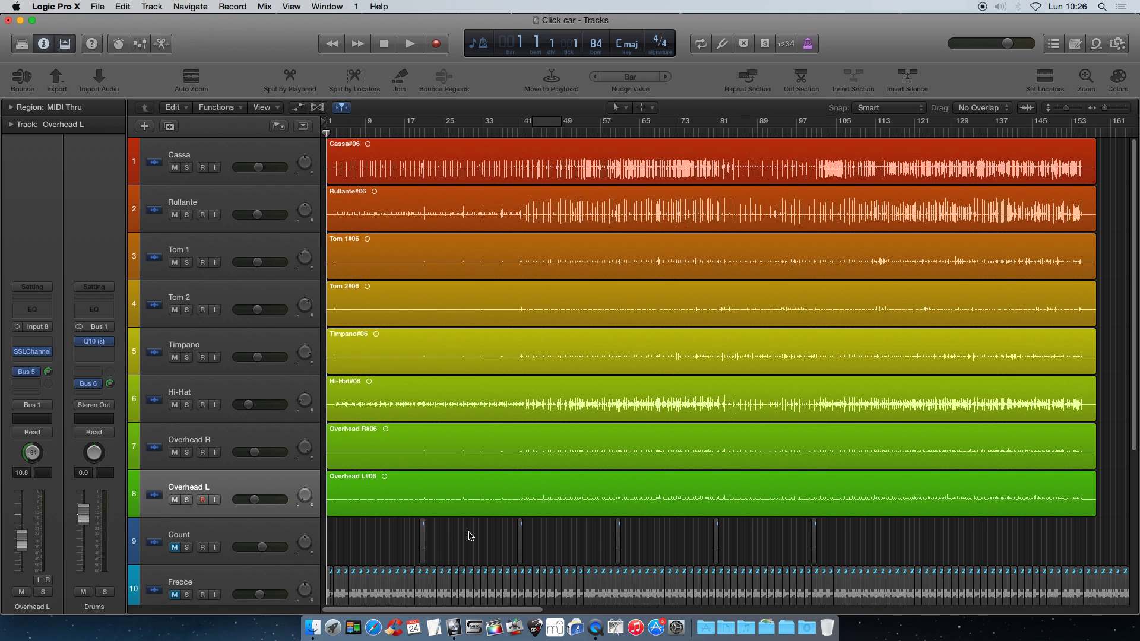
Step: Select the Rullante snare track and start Replace or Double Drum Track on it, with the Library shown
key("Up")
key("Up")
key("Up")
key("Up")
key("Up")
key("Up")
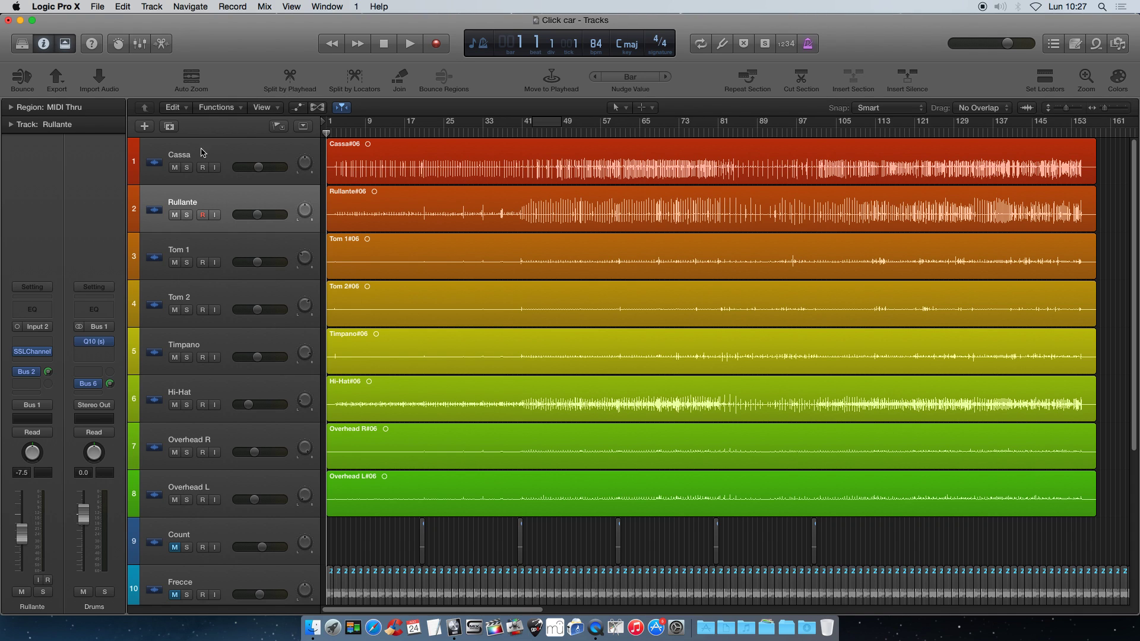
left_click(217, 199)
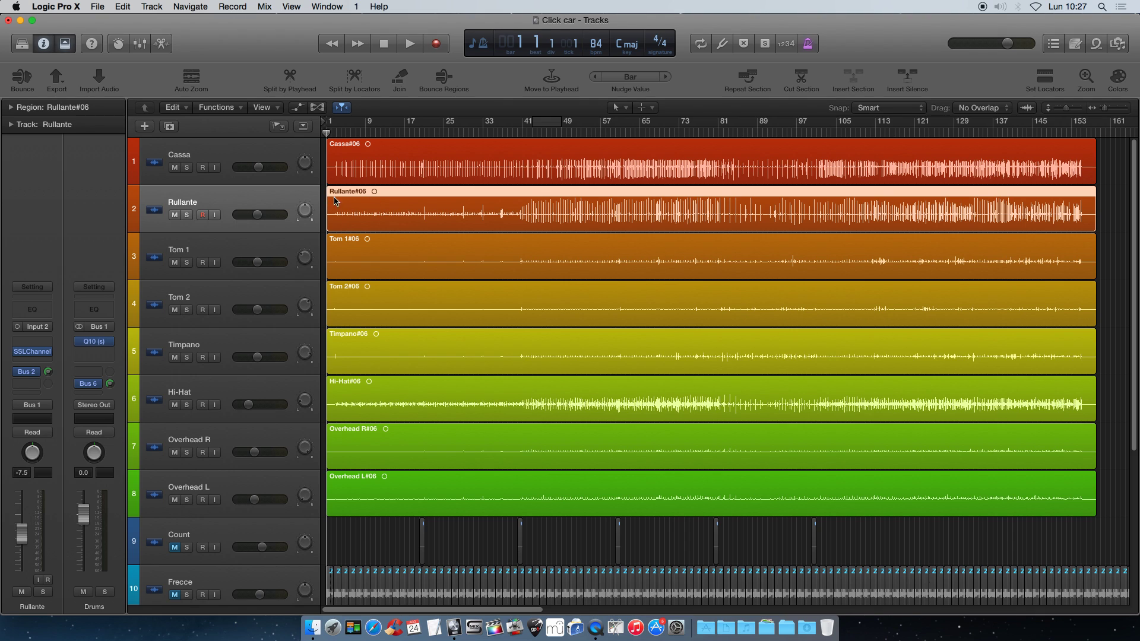
left_click(157, 7)
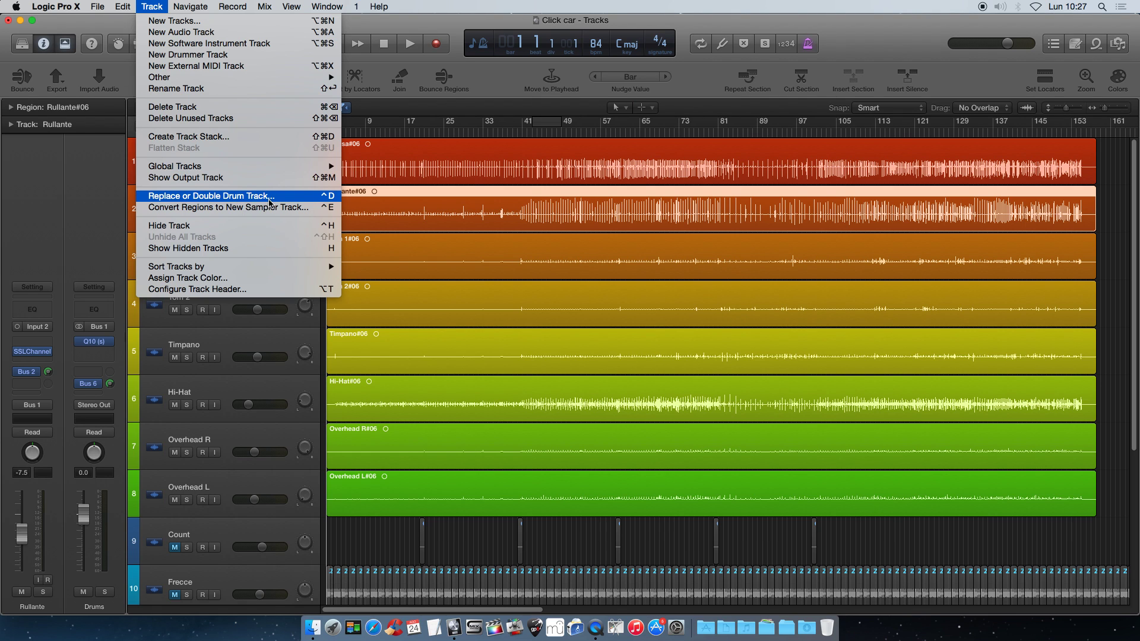
left_click(400, 300)
key("y")
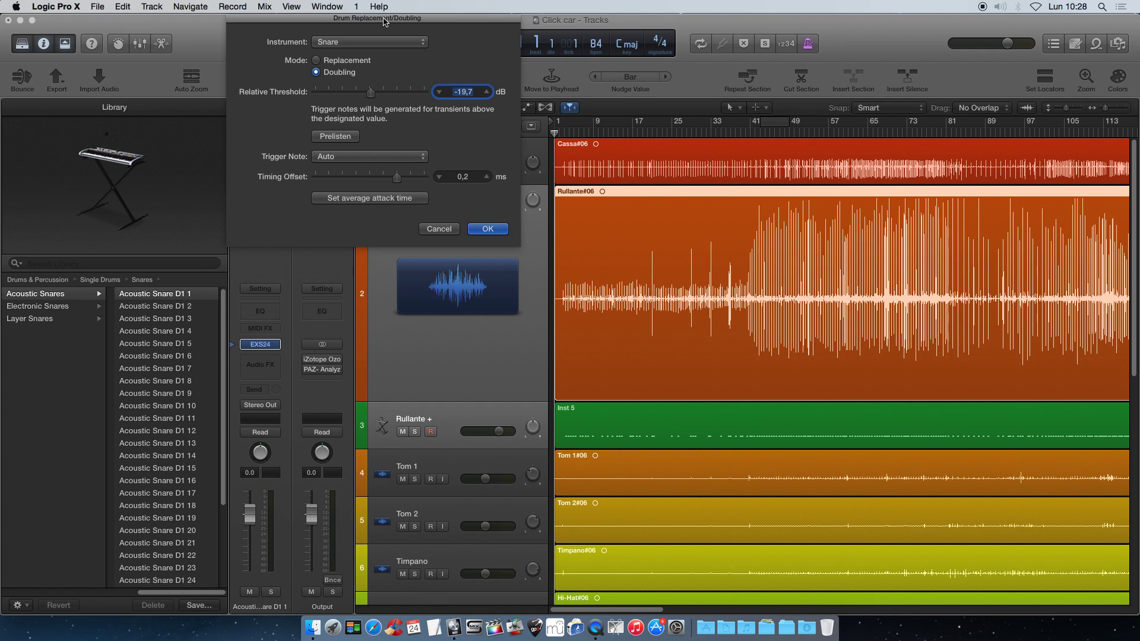
Step: Review the instrument types offered for drum replacement, keeping Snare selected
left_click_drag(373, 22, 316, 5)
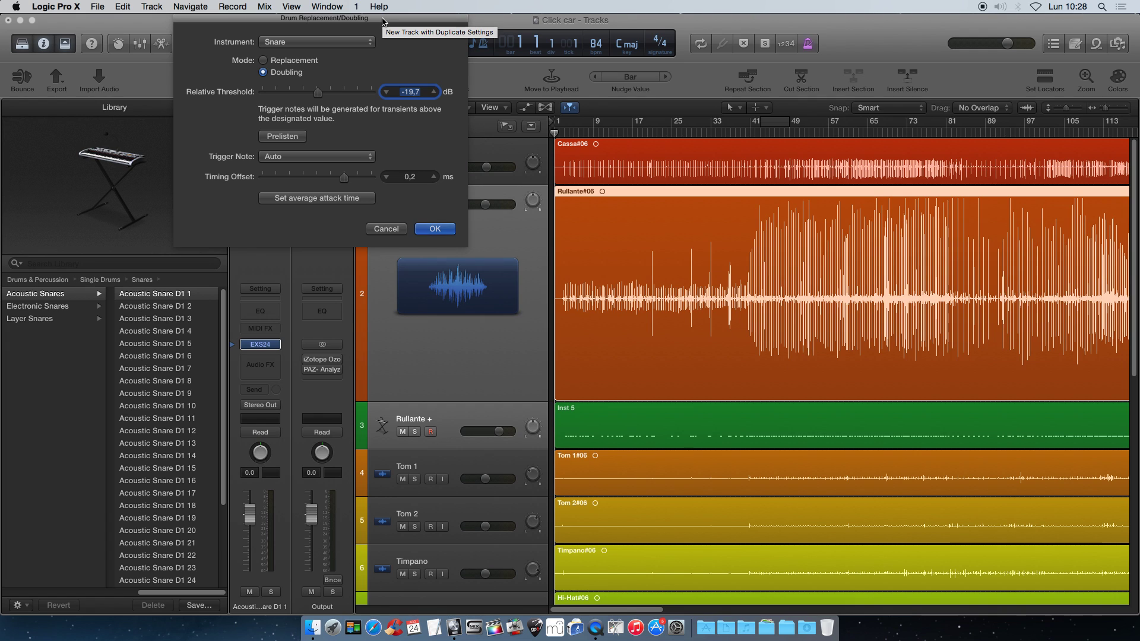
left_click_drag(381, 22, 381, 22)
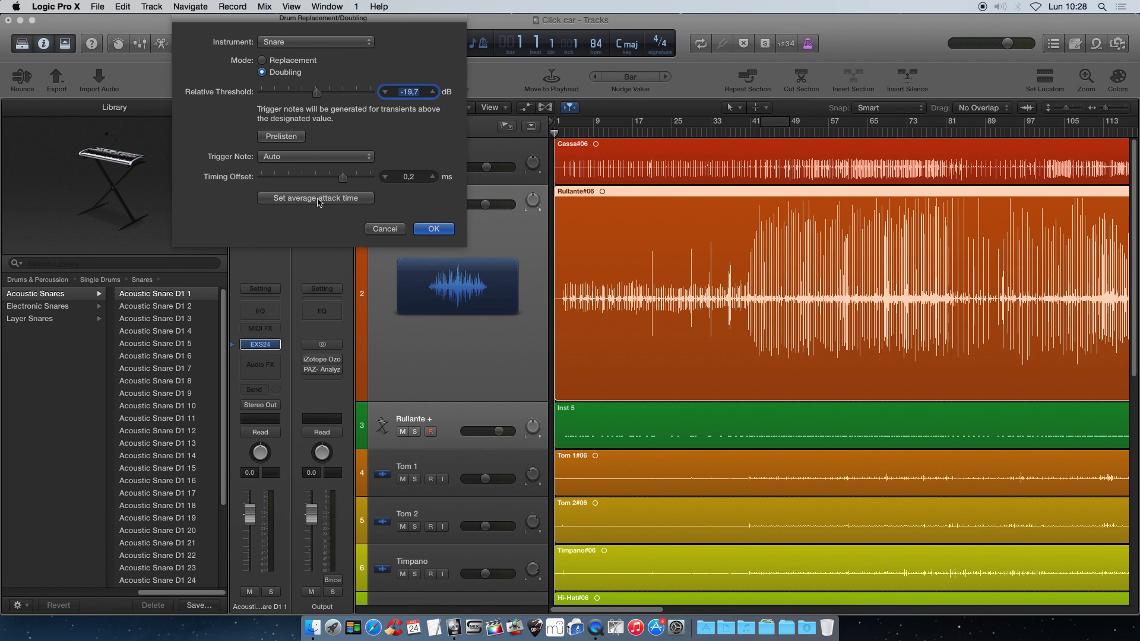
left_click_drag(379, 25, 588, 191)
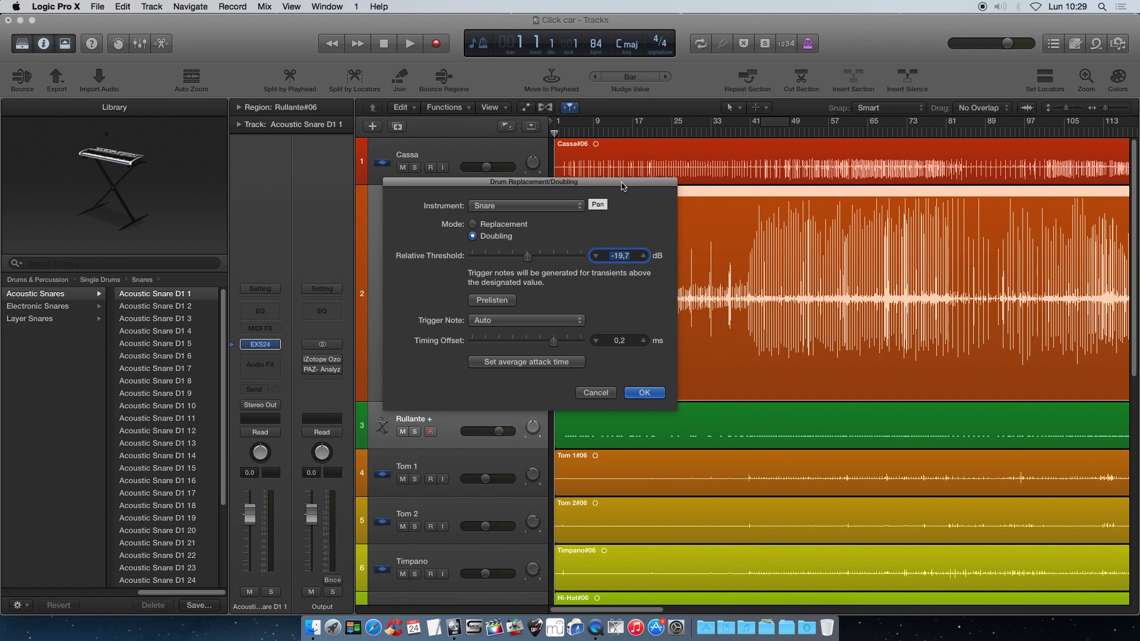
mouse_move(617, 186)
left_mouse_down()
mouse_move(602, 186)
mouse_move(627, 190)
left_mouse_up()
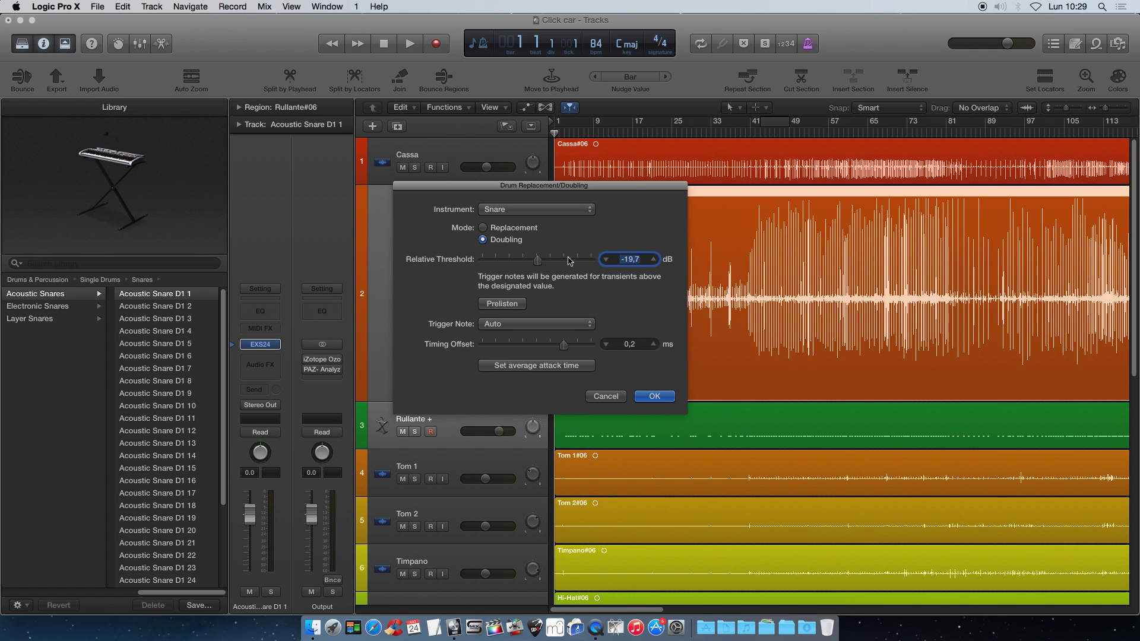
left_click(527, 213)
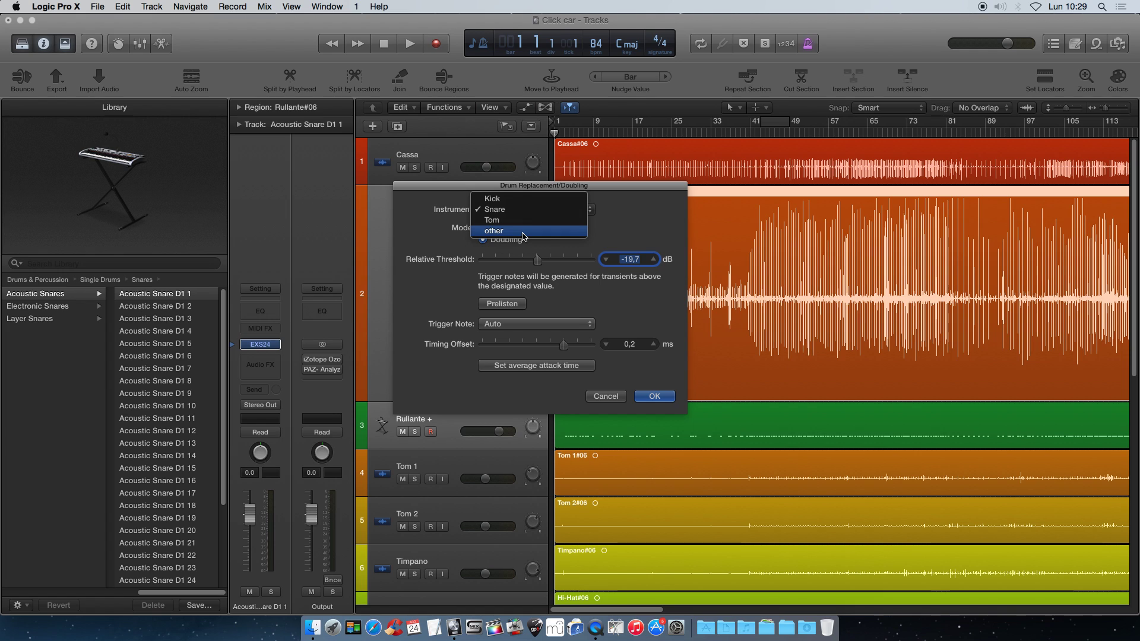
left_click(639, 206)
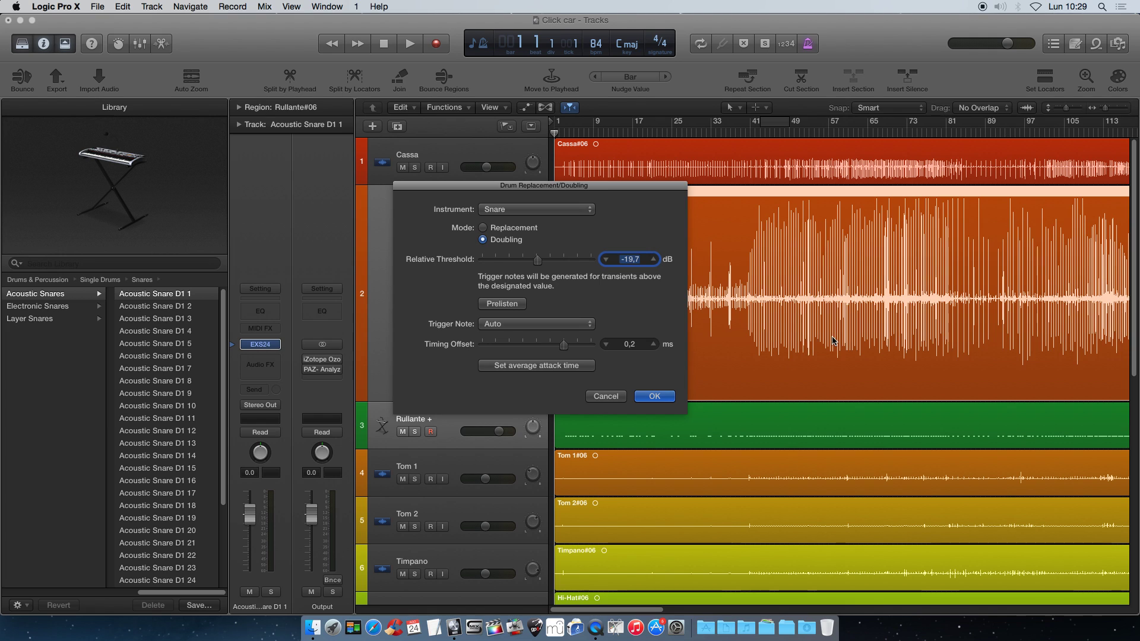
Step: Compare the trigger notes on the Rullante + track with the snare transients, from the start to around bar 40
left_click_drag(606, 190, 597, 187)
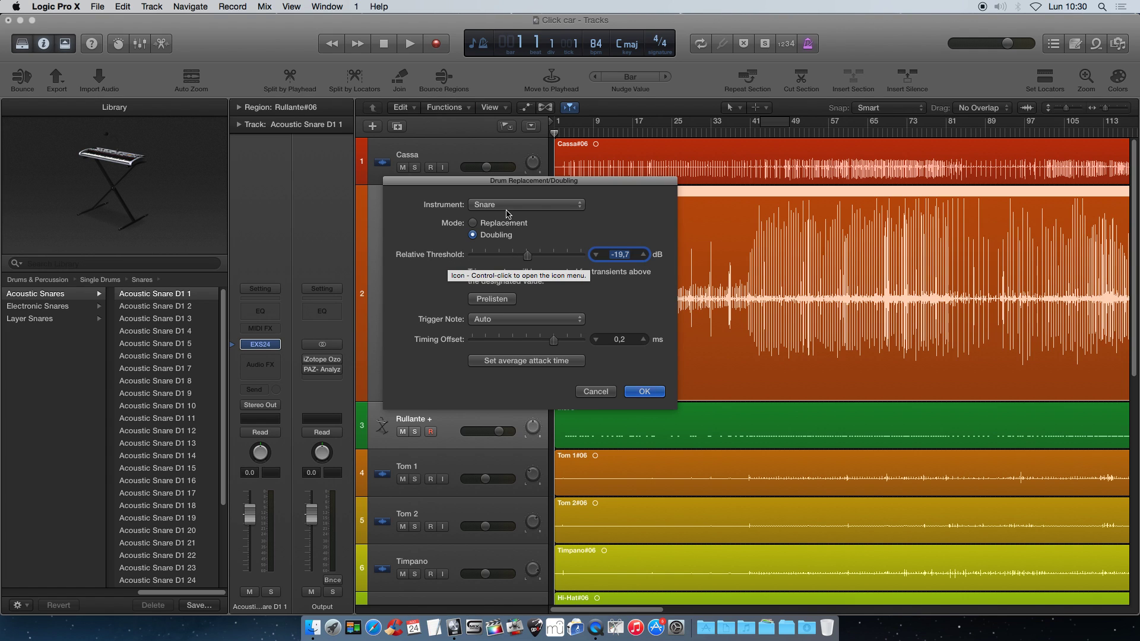
left_click_drag(496, 186, 312, 186)
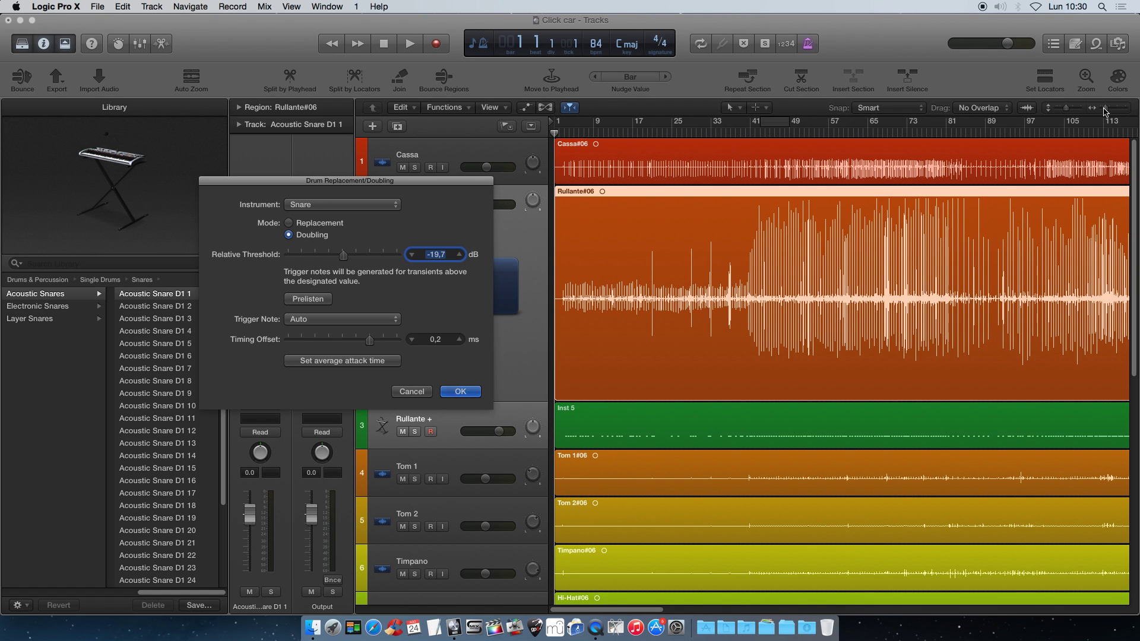
left_click(446, 414)
left_click(445, 414)
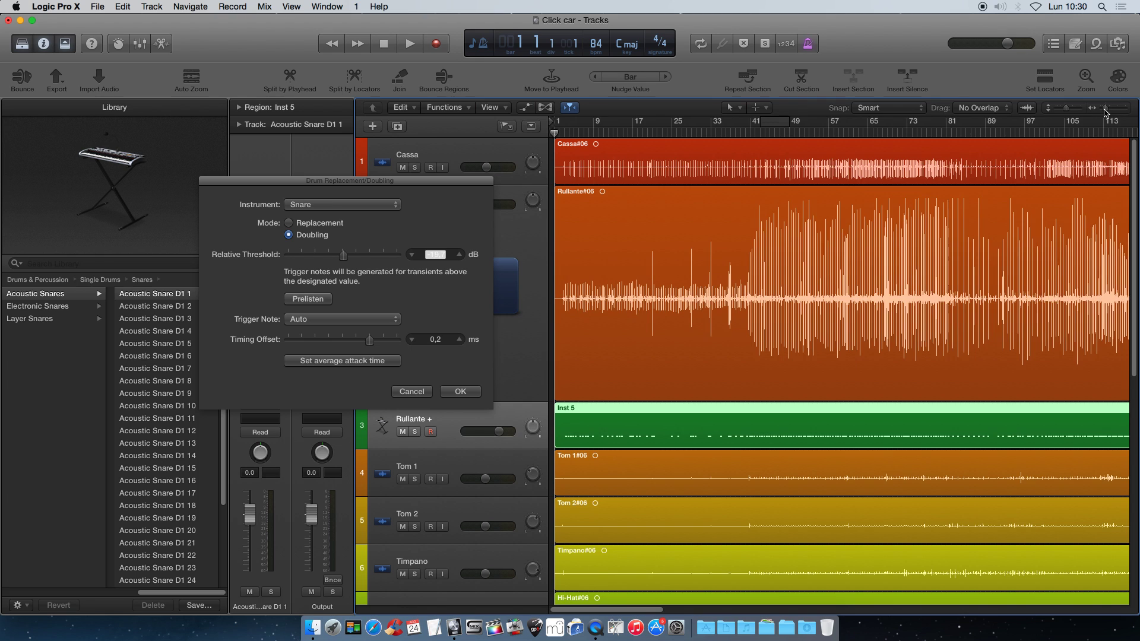
left_click_drag(1106, 110, 1112, 110)
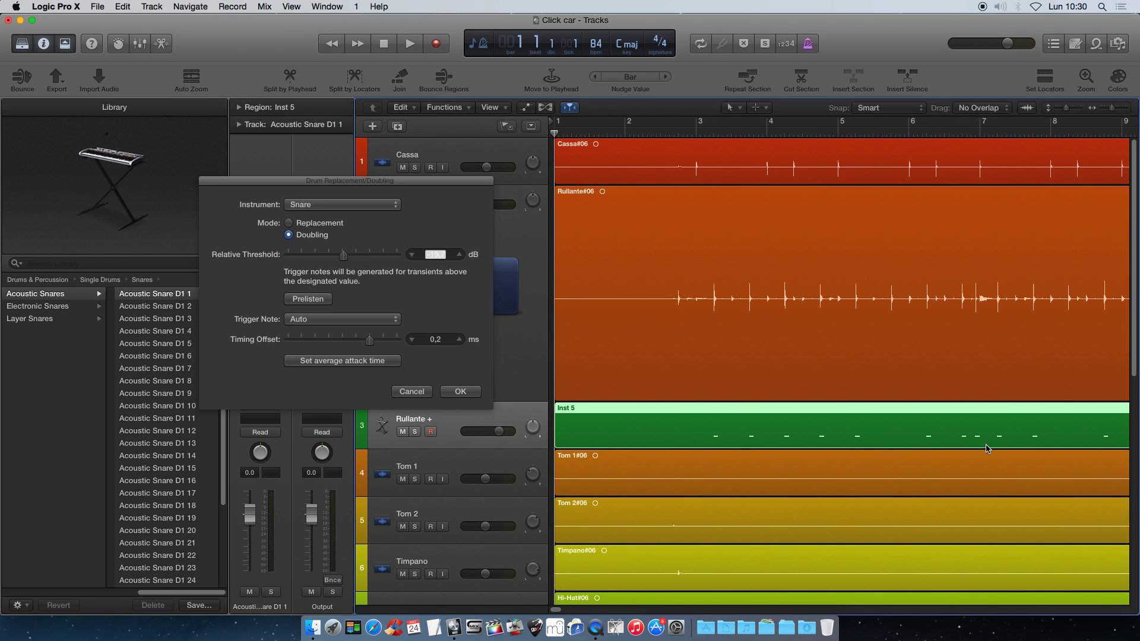
scroll(735, 531, "right", 15)
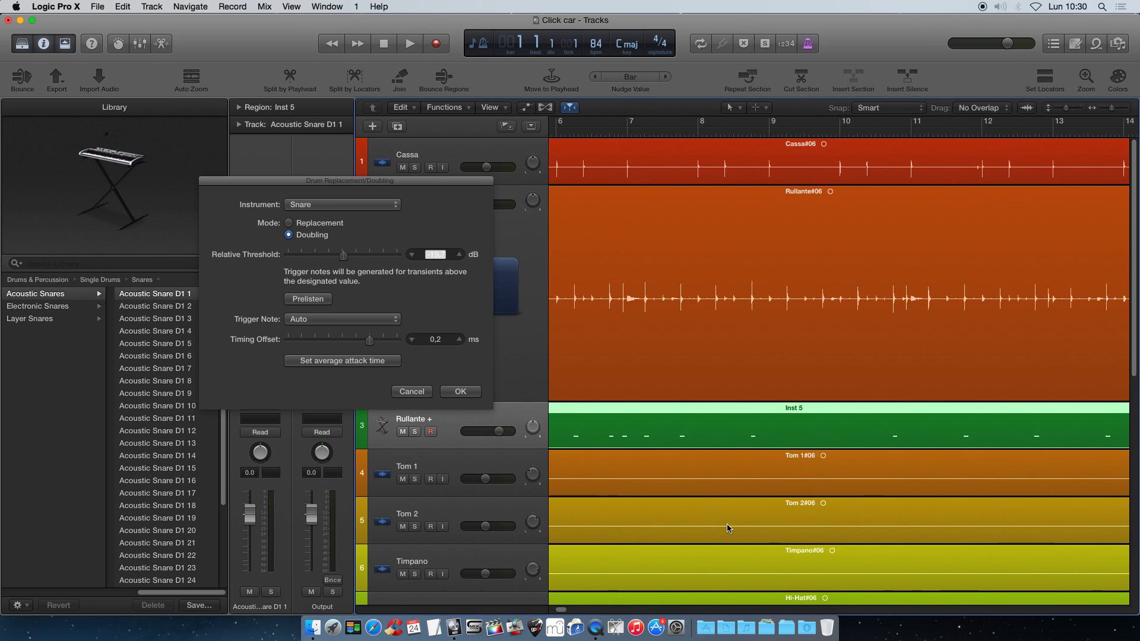
scroll(728, 528, "right", 20)
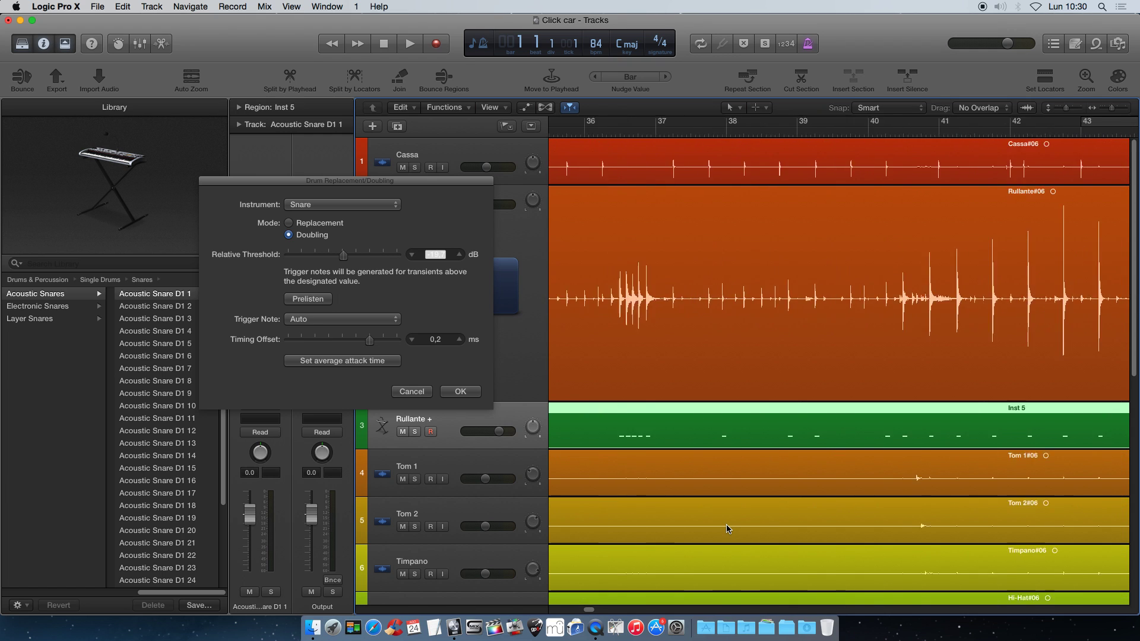
scroll(728, 529, "left", 4)
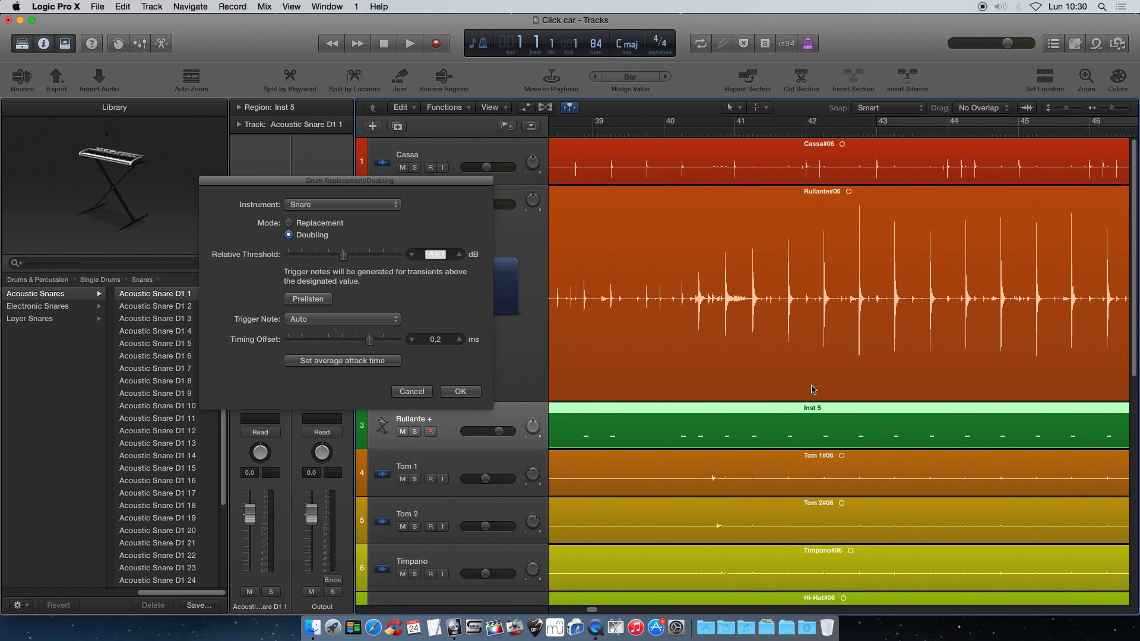
Step: Play a short passage of the song from bar 40, beat 2, to hear the doubled snare
left_click(681, 128)
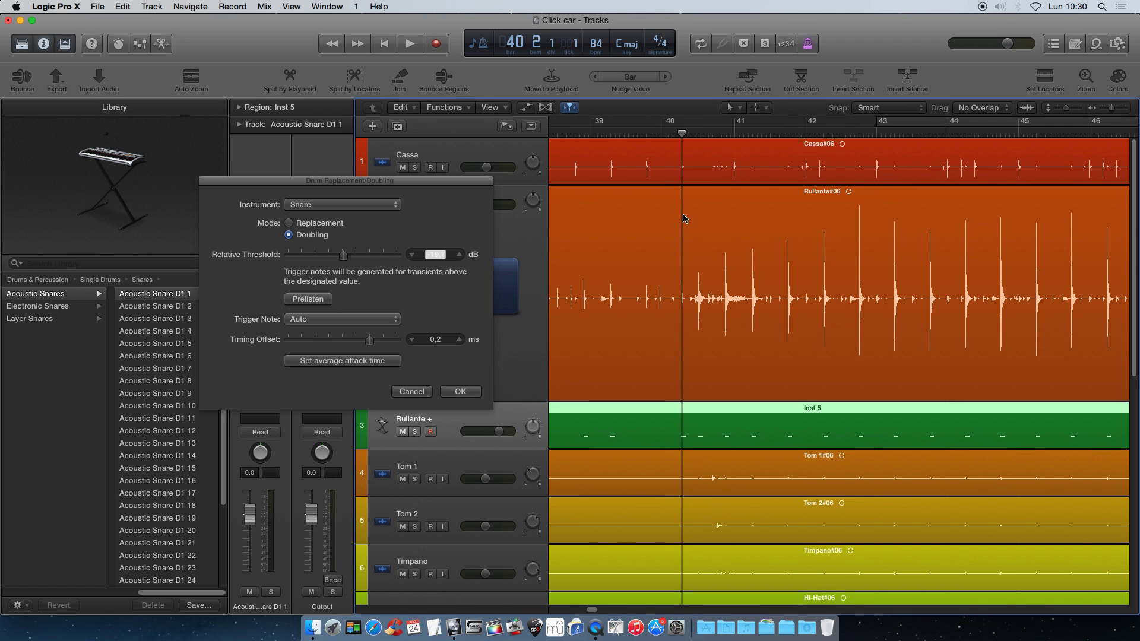
key("space")
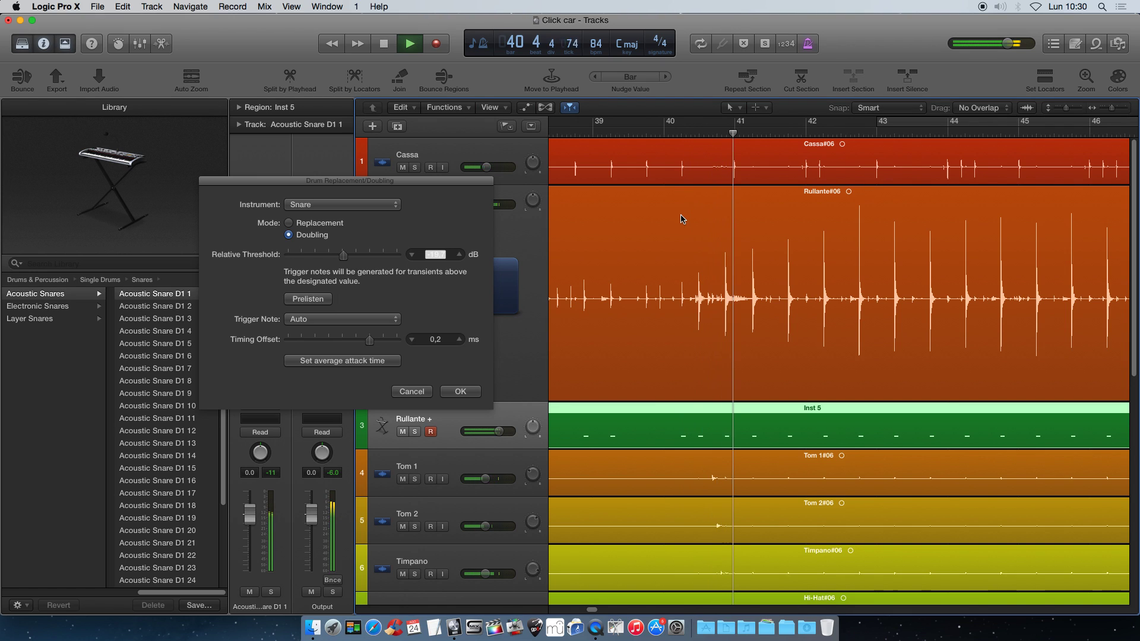
key("space")
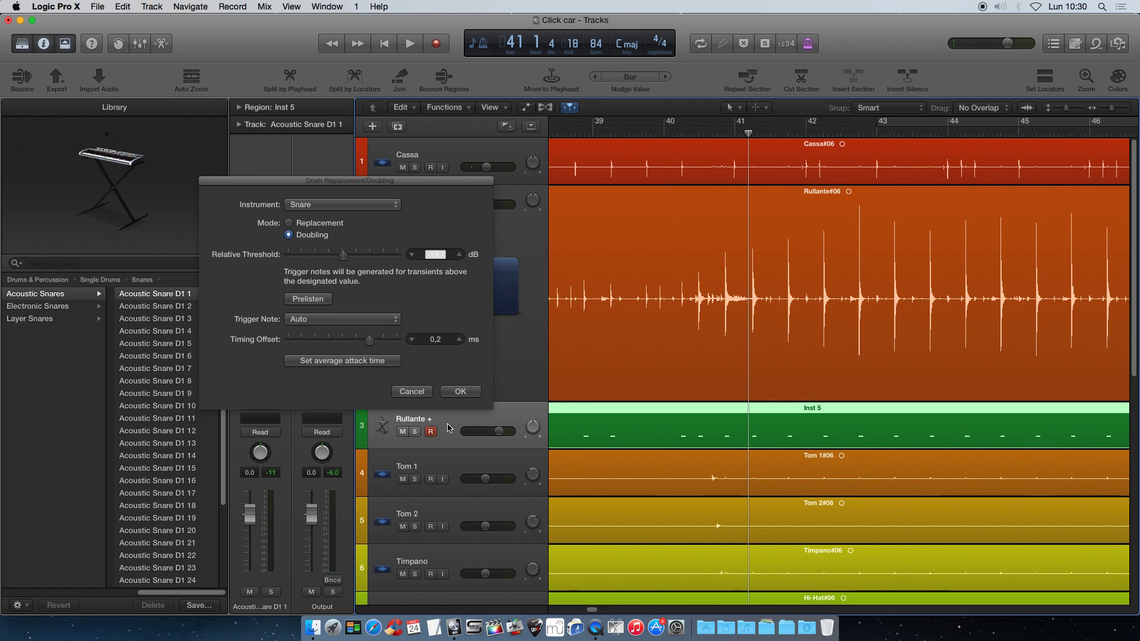
Step: Route the output of the Rullante + channel to Bus 1 (Drums)
left_click_drag(432, 181, 441, 18)
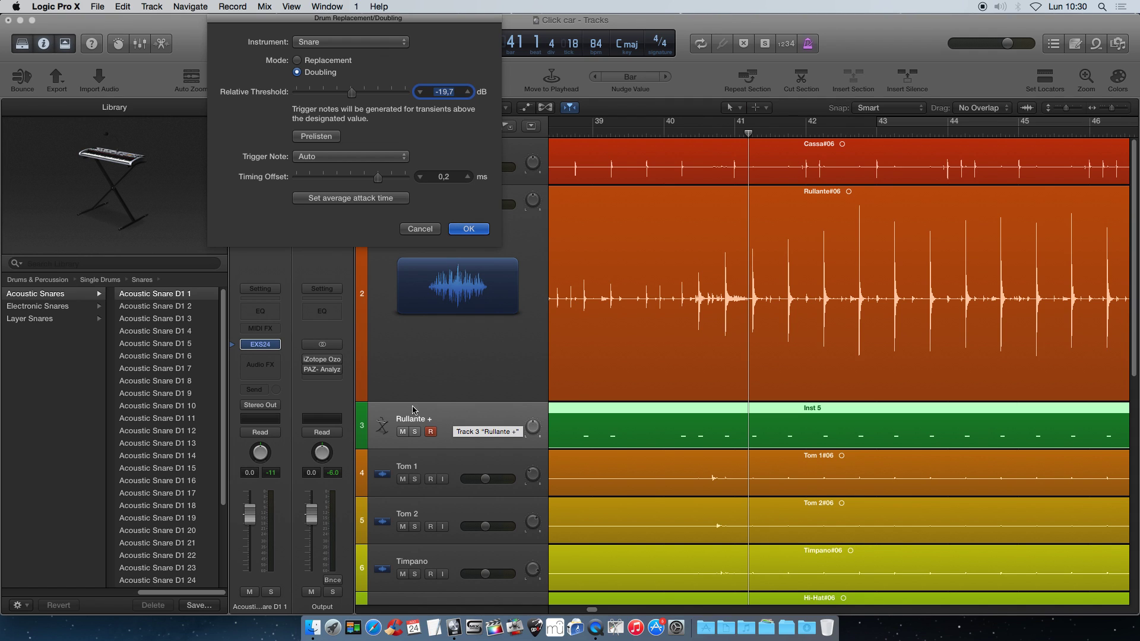
left_click(265, 408)
left_click(266, 409)
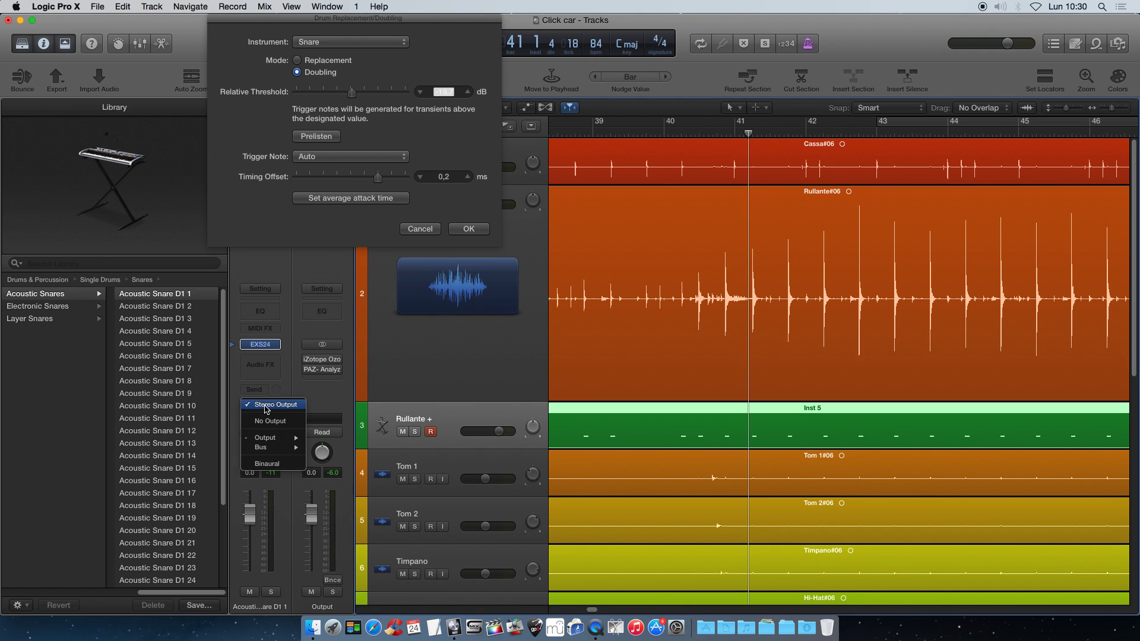
mouse_move(278, 451)
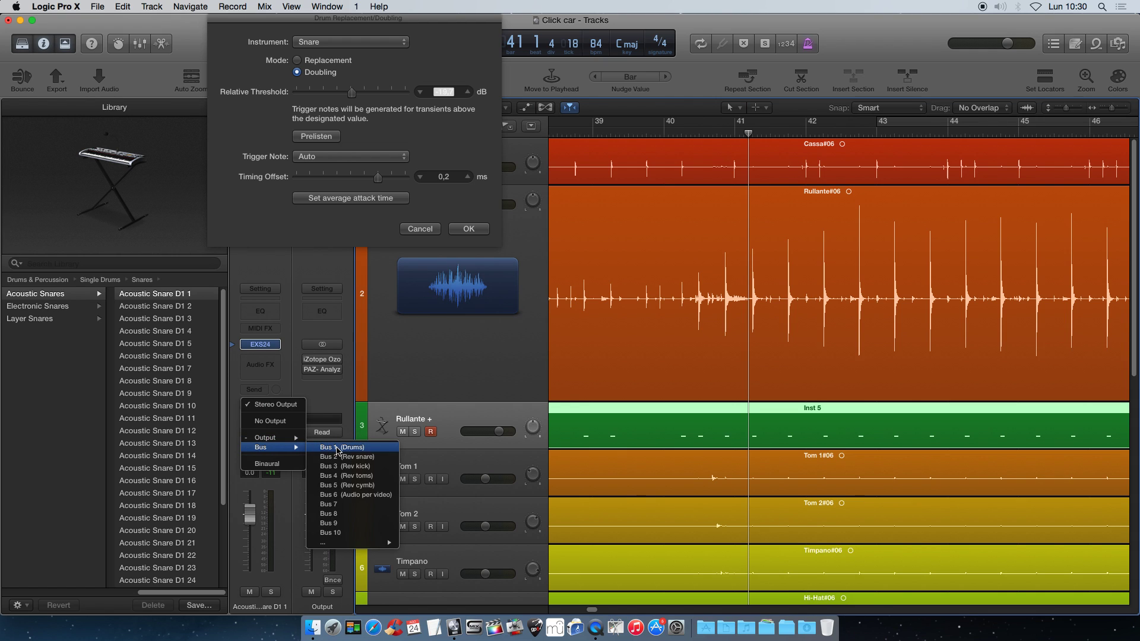
left_click(369, 450)
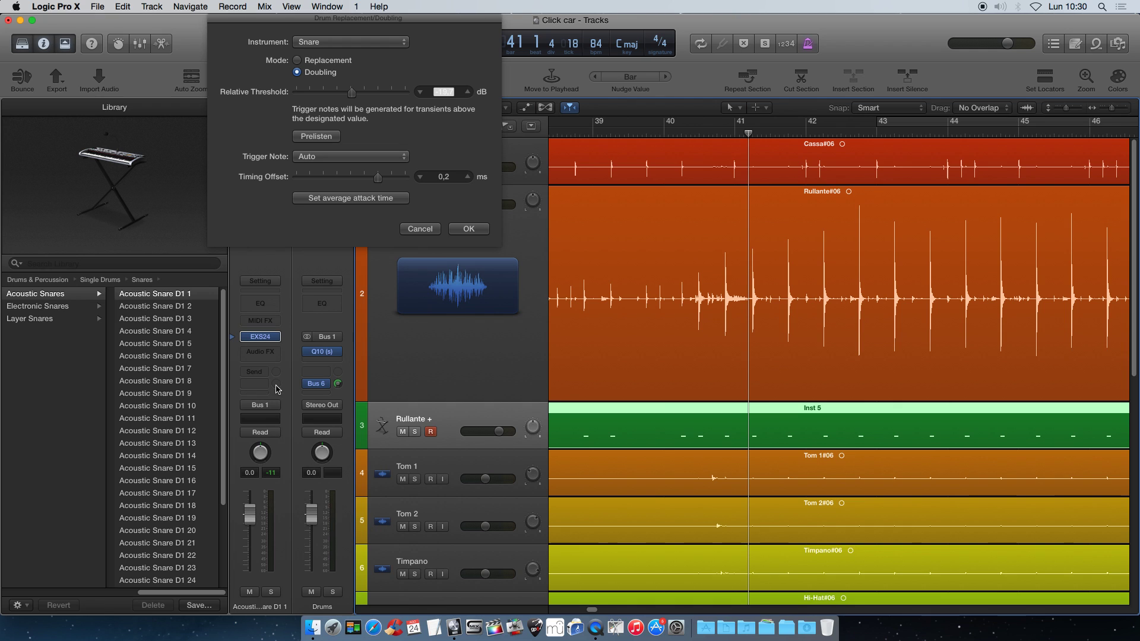
Step: Audition the Rullante + track soloed, compare it with the original Rullante track during playback, and clear all solos
left_click(415, 432)
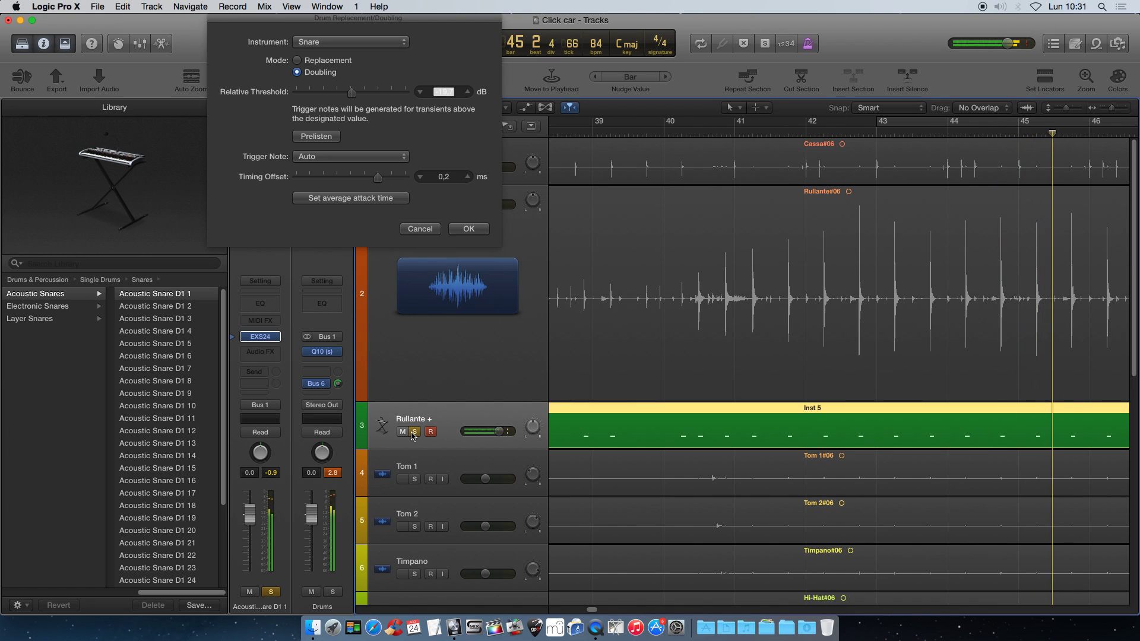
left_click(414, 432)
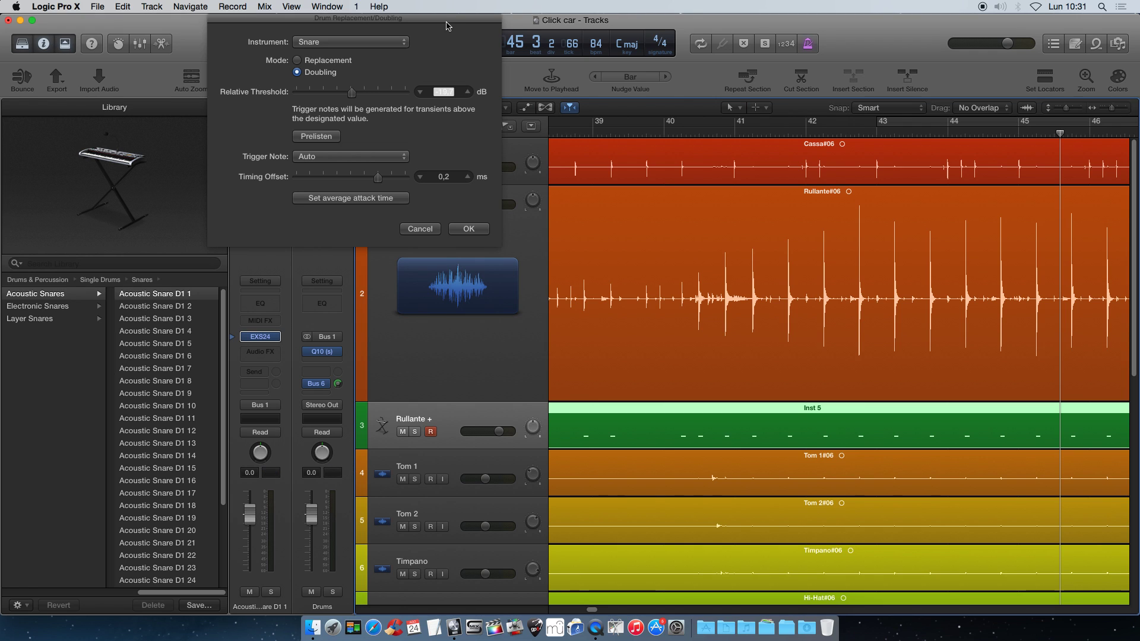
left_click_drag(440, 23, 247, 24)
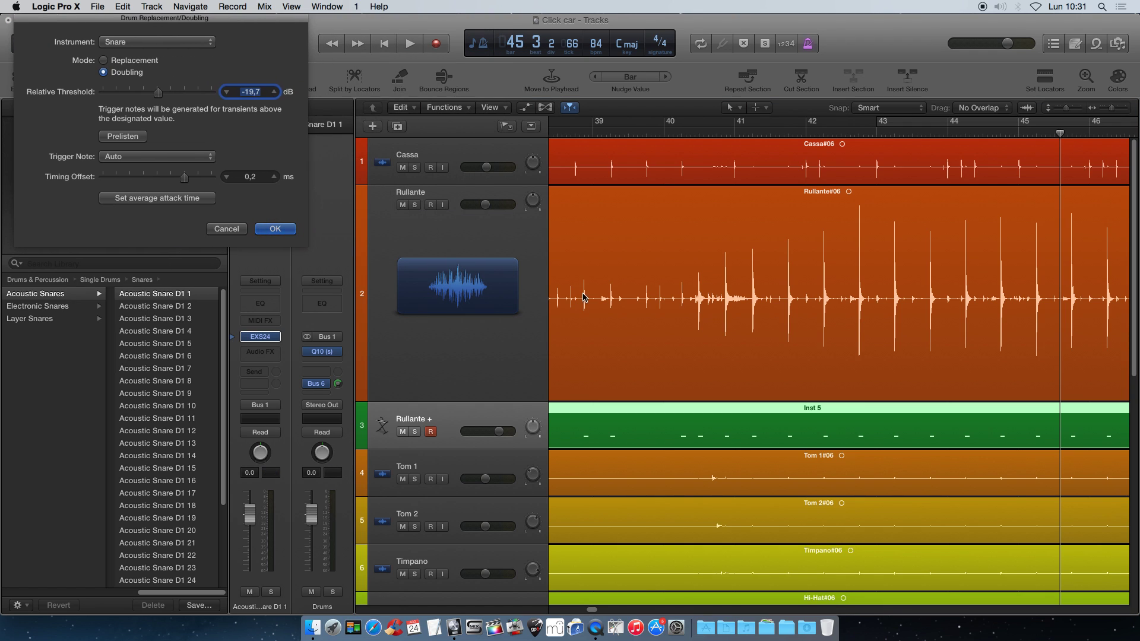
left_click(416, 205)
left_click(415, 432)
key("space")
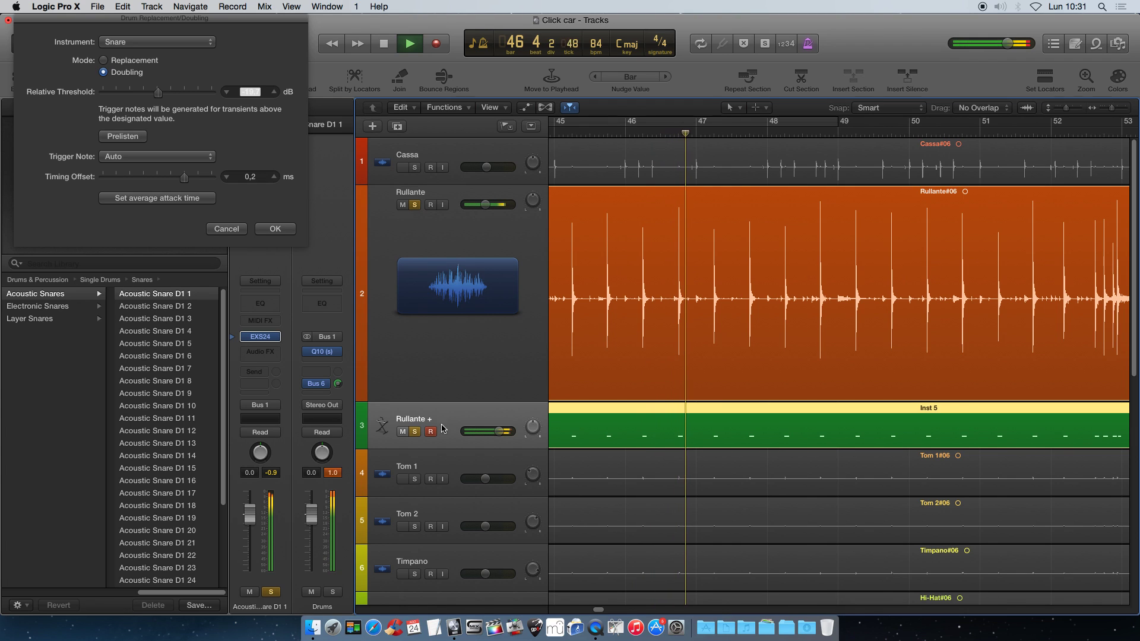
left_click(415, 432)
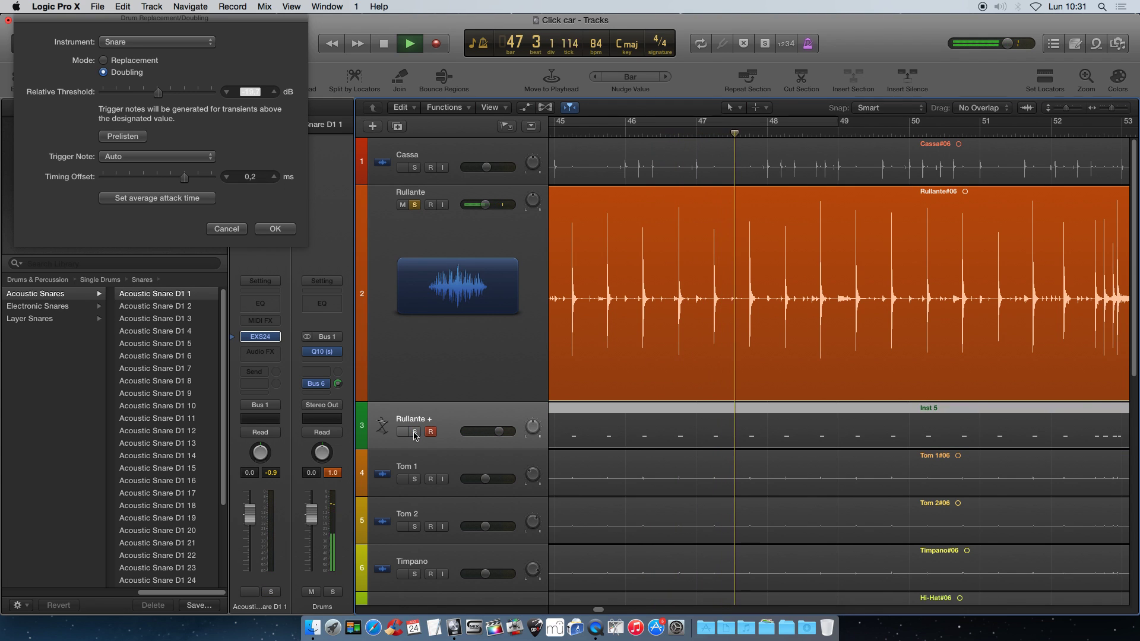
left_click(415, 431)
key("space")
left_click(414, 432, "alt")
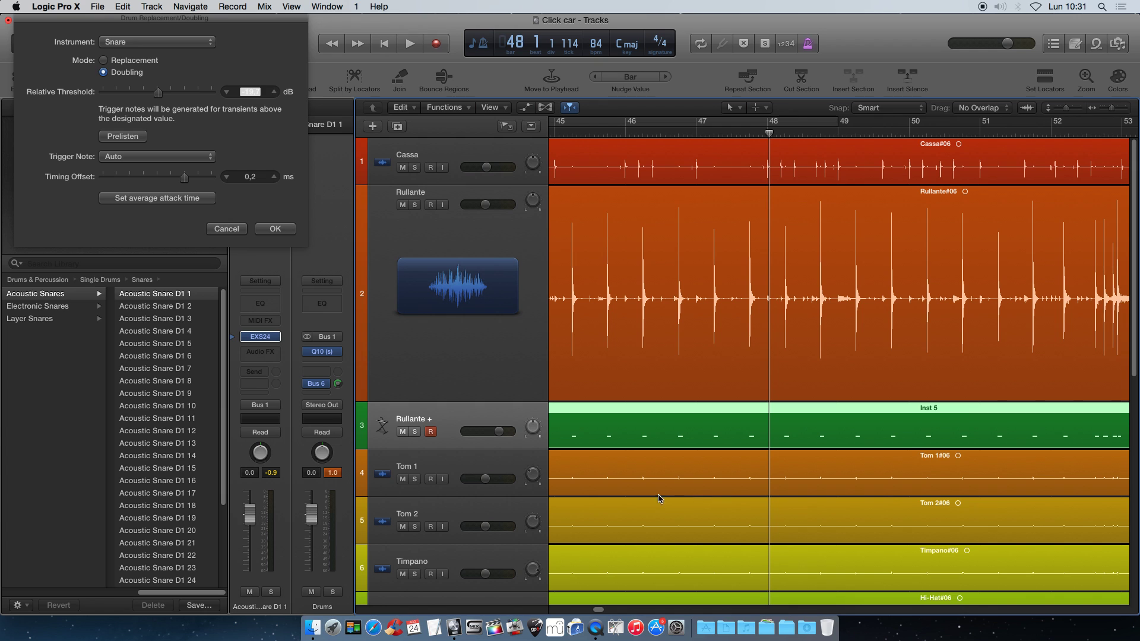
Step: Clear the Drums channel's peak level and play the full mix from bar 59 to check the snare fill
left_click(334, 473)
scroll(715, 444, "right", 10)
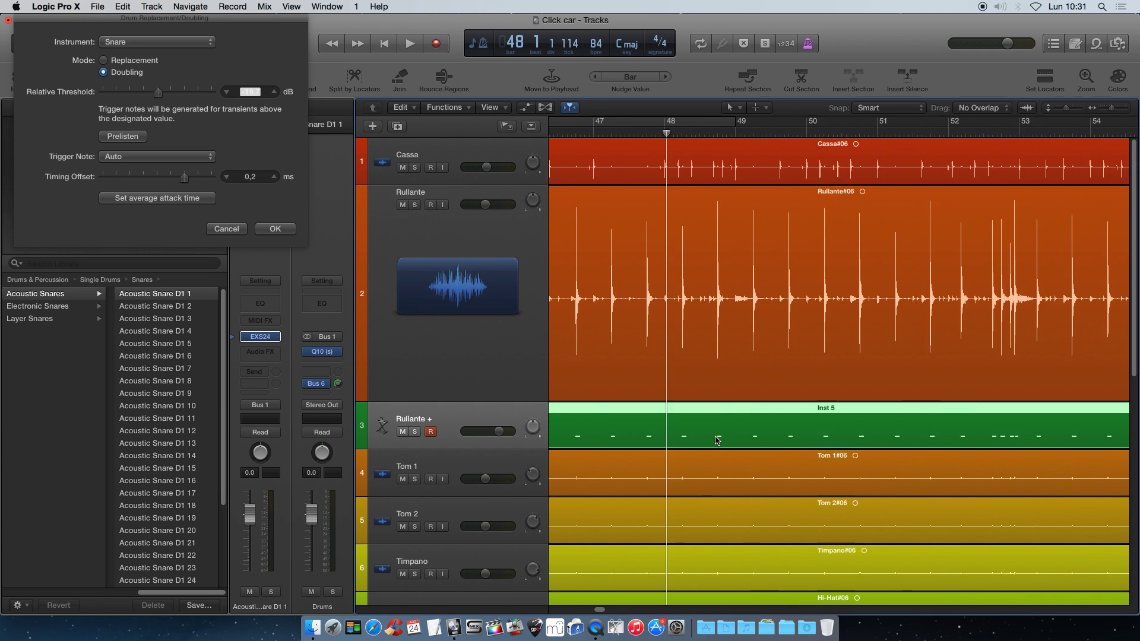
scroll(716, 439, "right", 2)
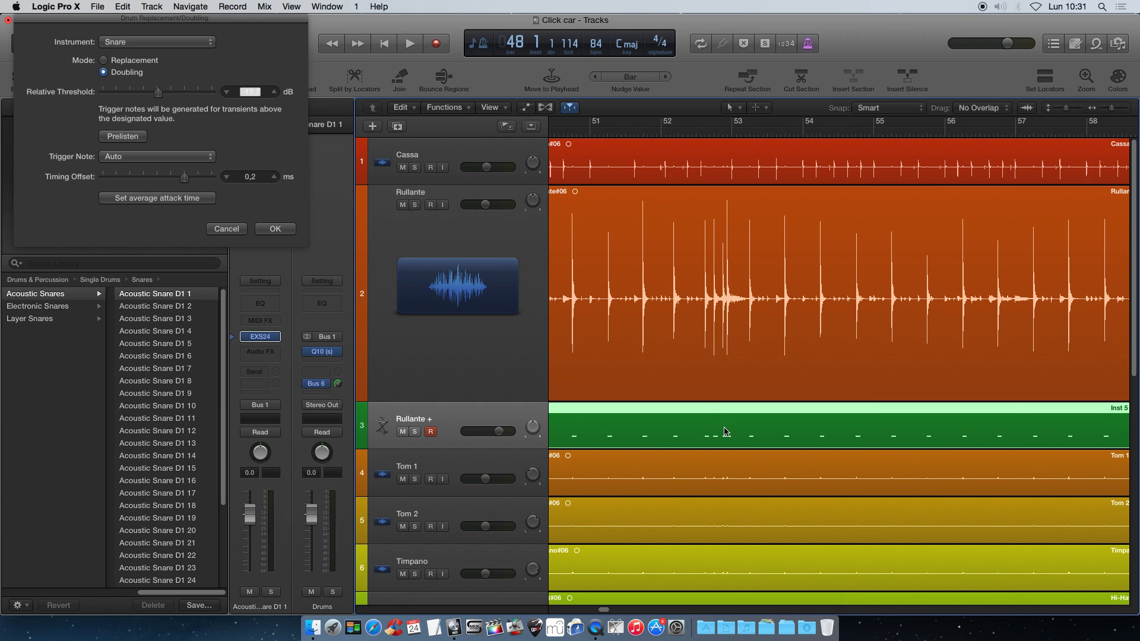
scroll(742, 415, "right", 12)
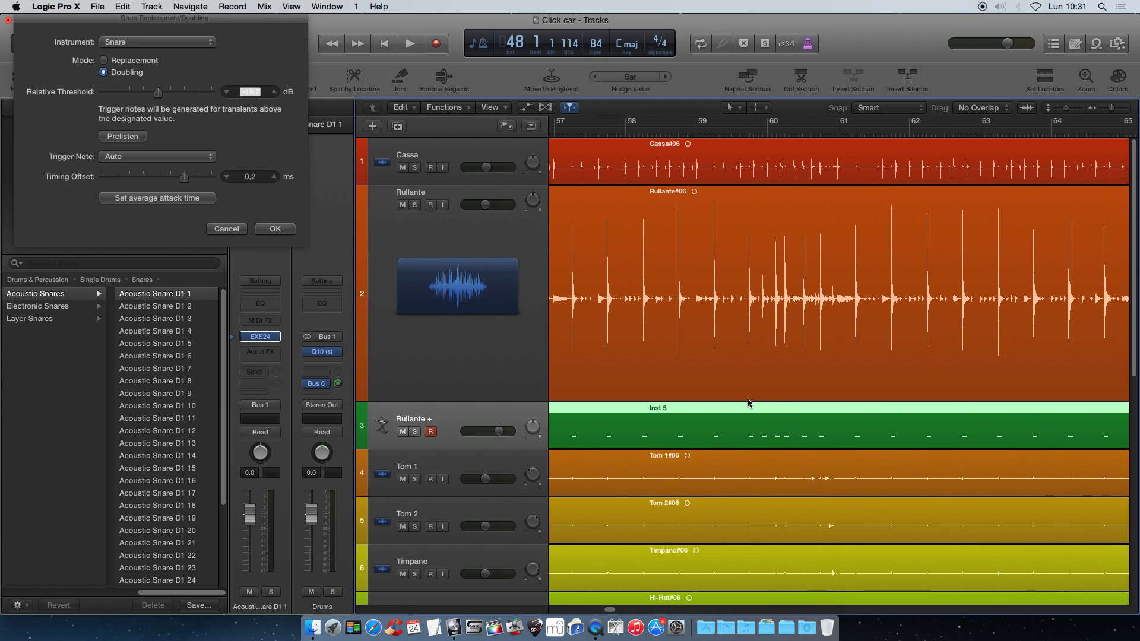
left_click(695, 131)
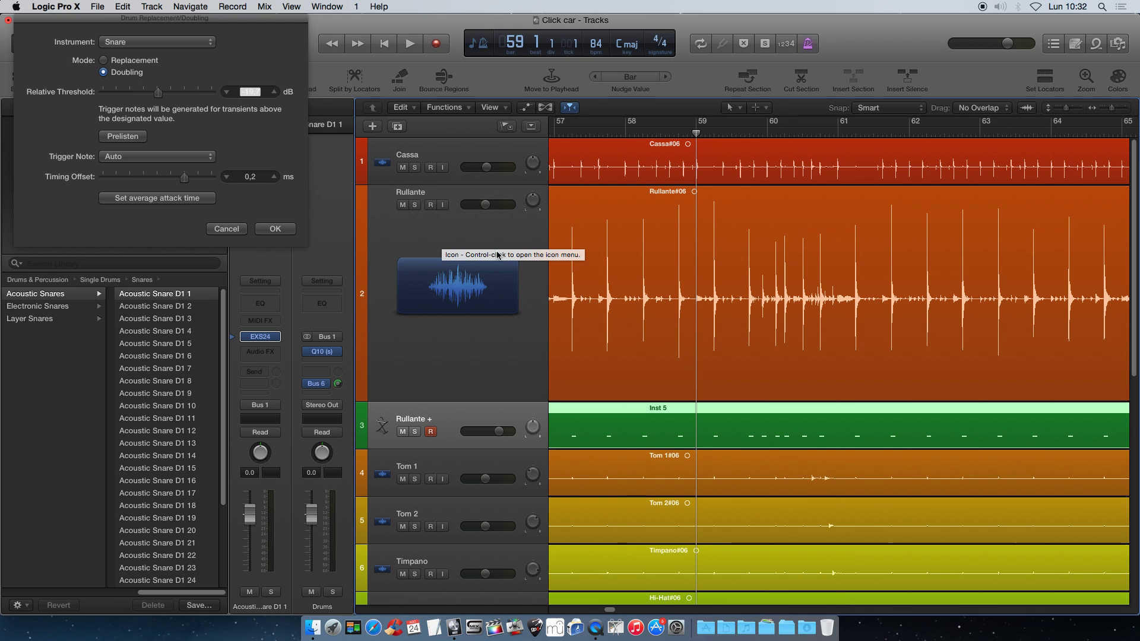
key("space")
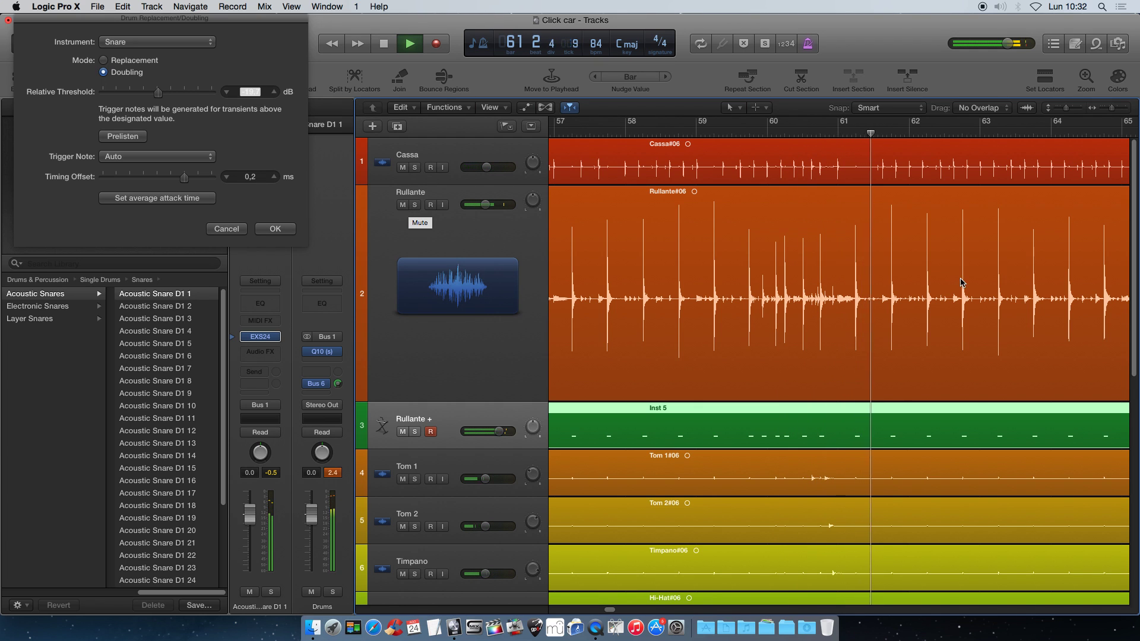
Step: Play the full mix from about bar 68 to check the doubled snare fill there
scroll(837, 320, "right", 5)
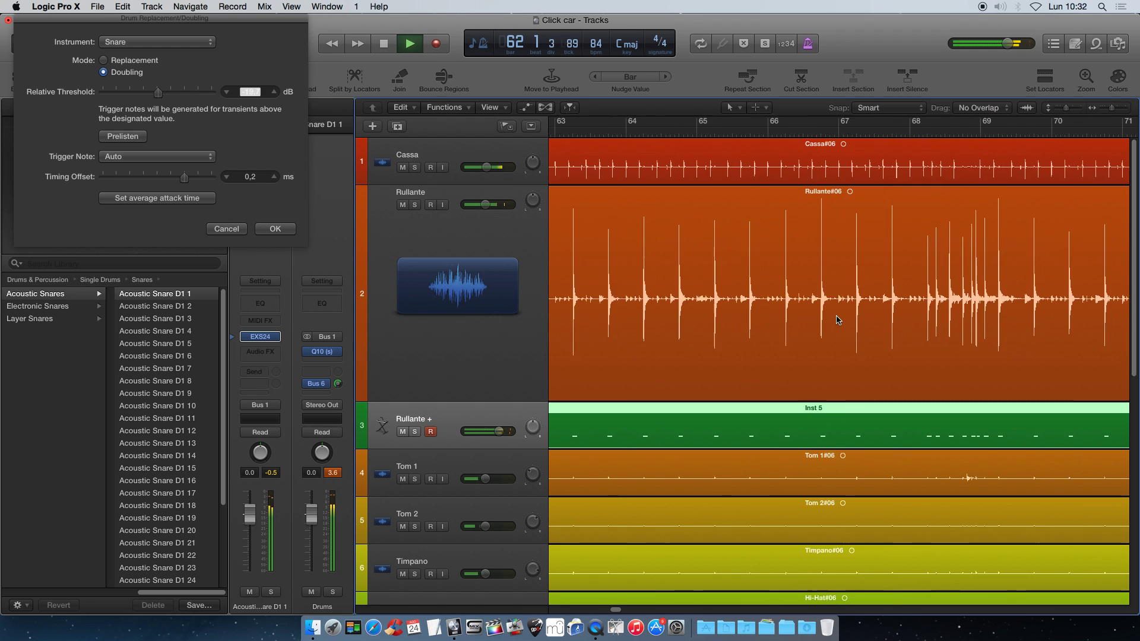
key("space")
double_click(857, 133)
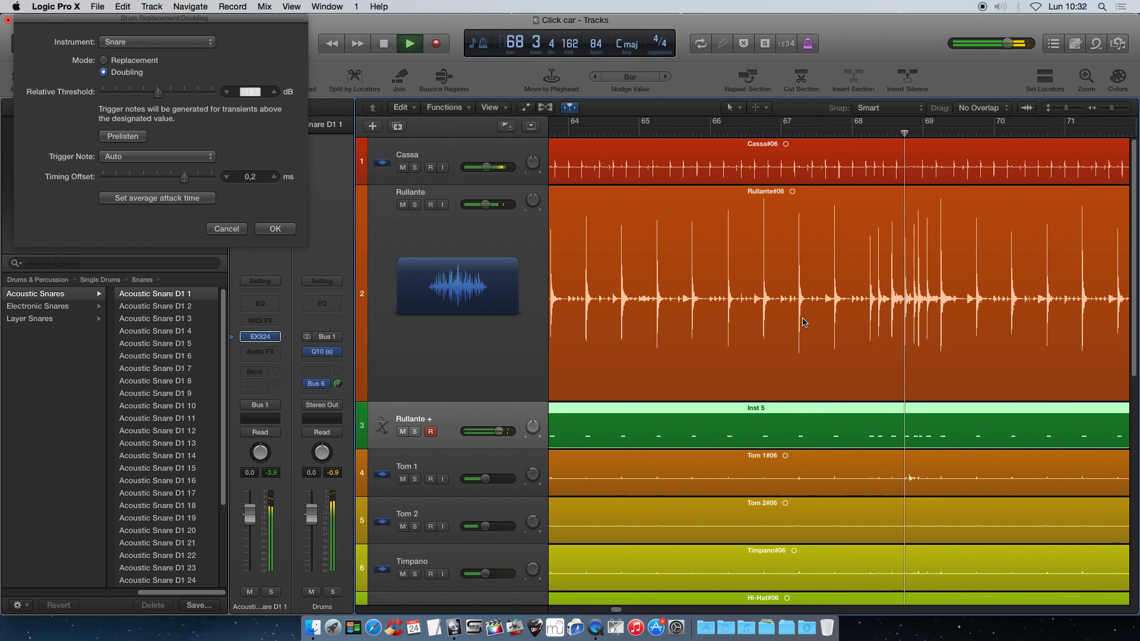
key("space")
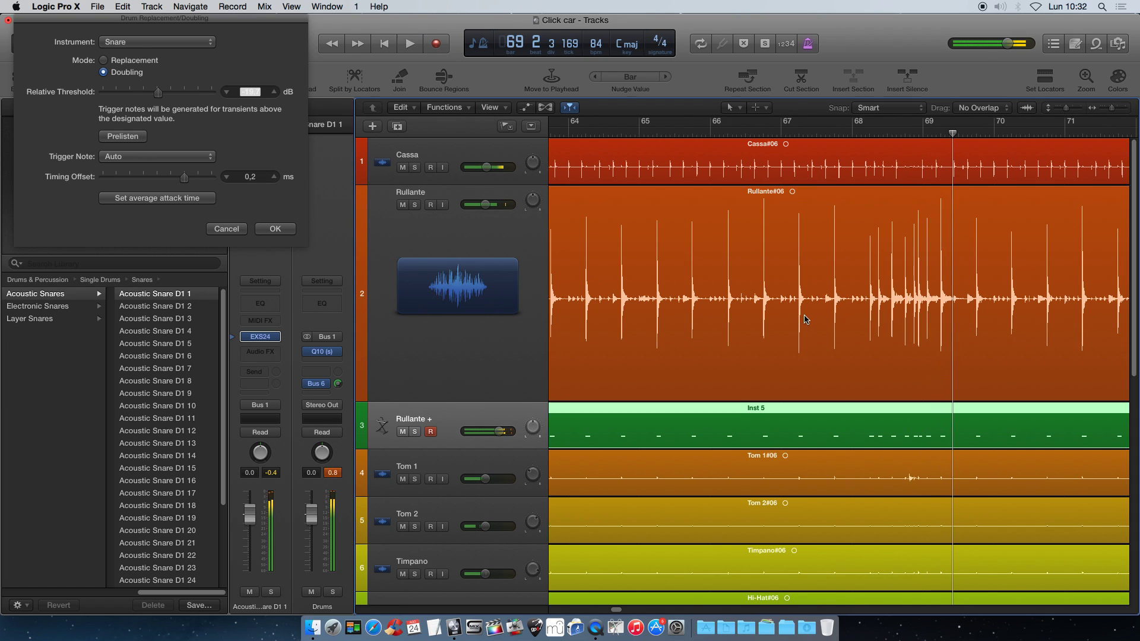
Step: Play the full mix from about bar 71 to check the next snare fill, stopping after bar 73
scroll(812, 321, "right", 15)
scroll(819, 320, "left", 6)
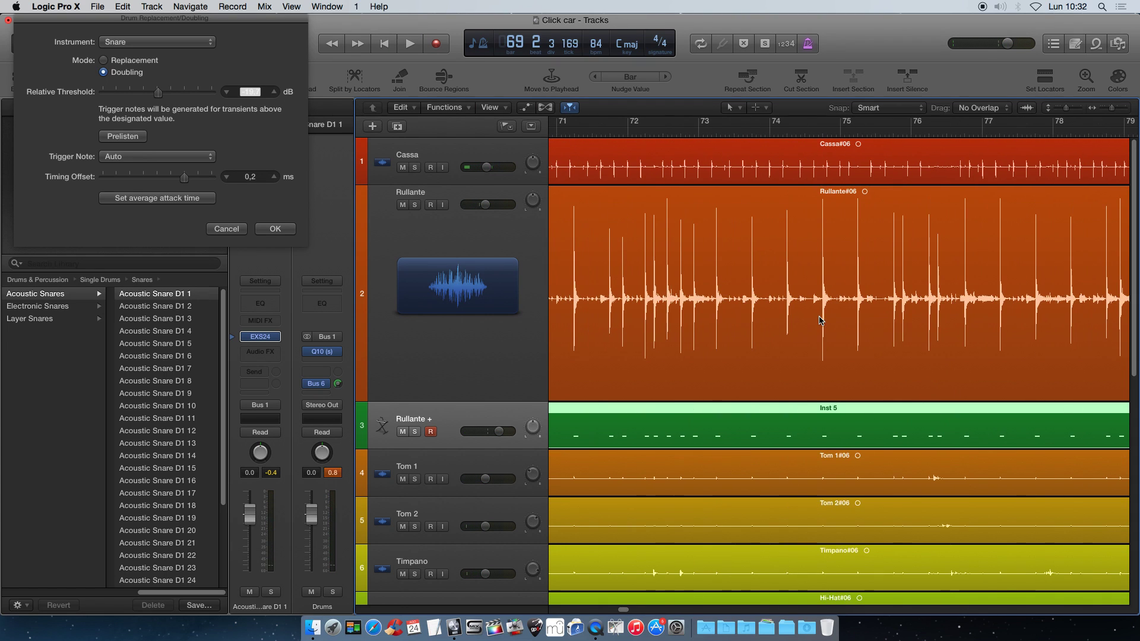
left_click(566, 133)
key("space")
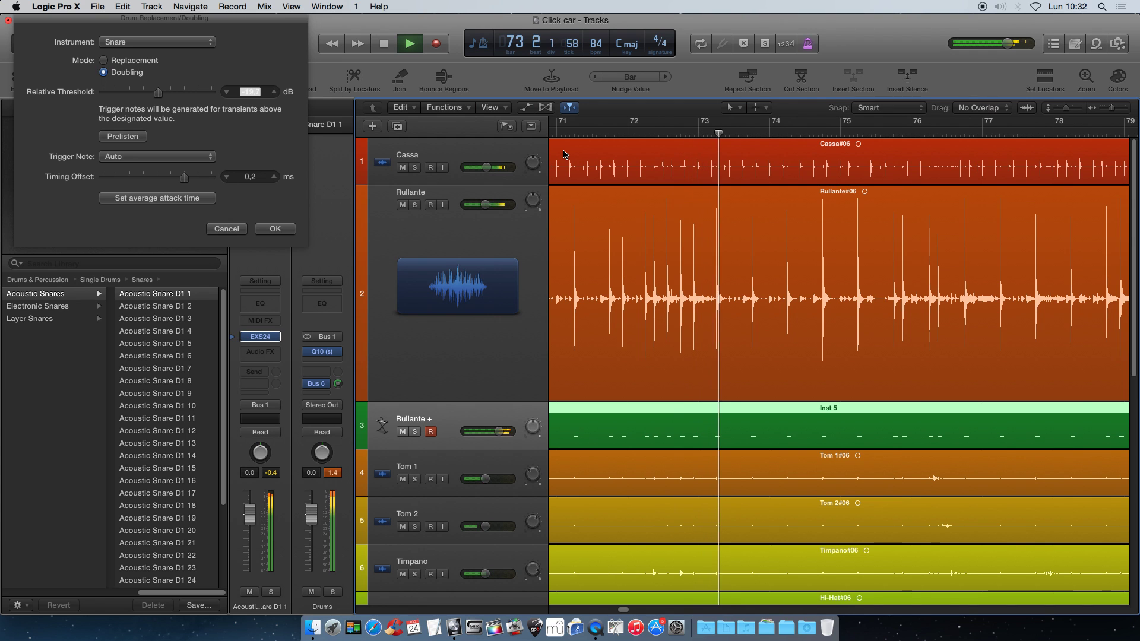
key("space")
Step: Play the quieter section from bar 91, beat 2, to check the doubled snare through bar 92
scroll(950, 275, "right", 10)
scroll(871, 274, "right", 10)
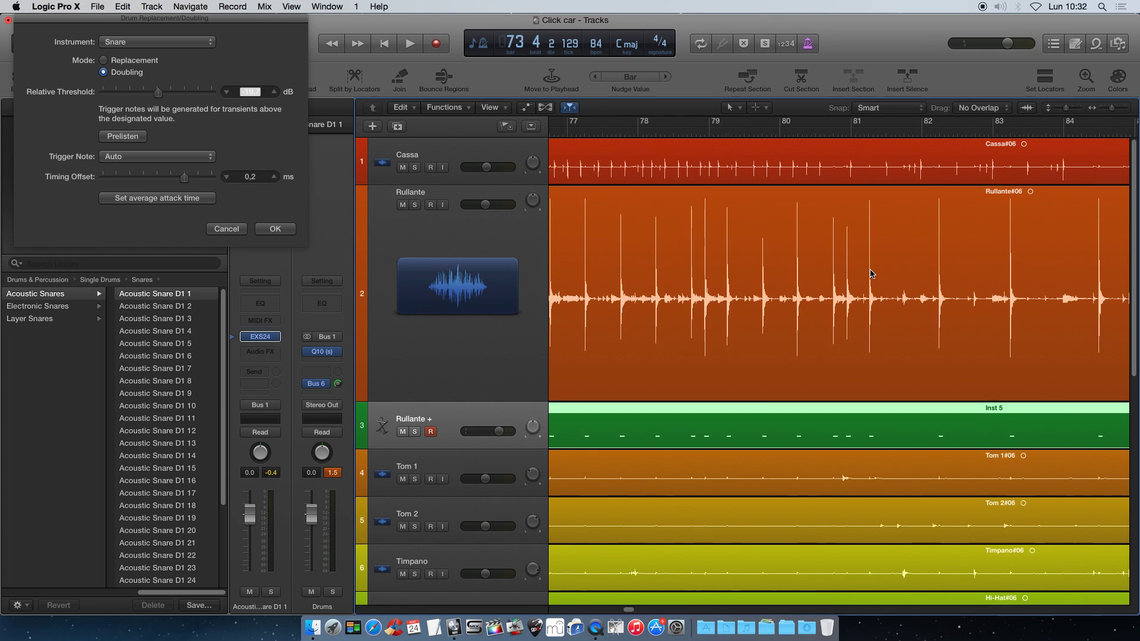
scroll(871, 274, "right", 10)
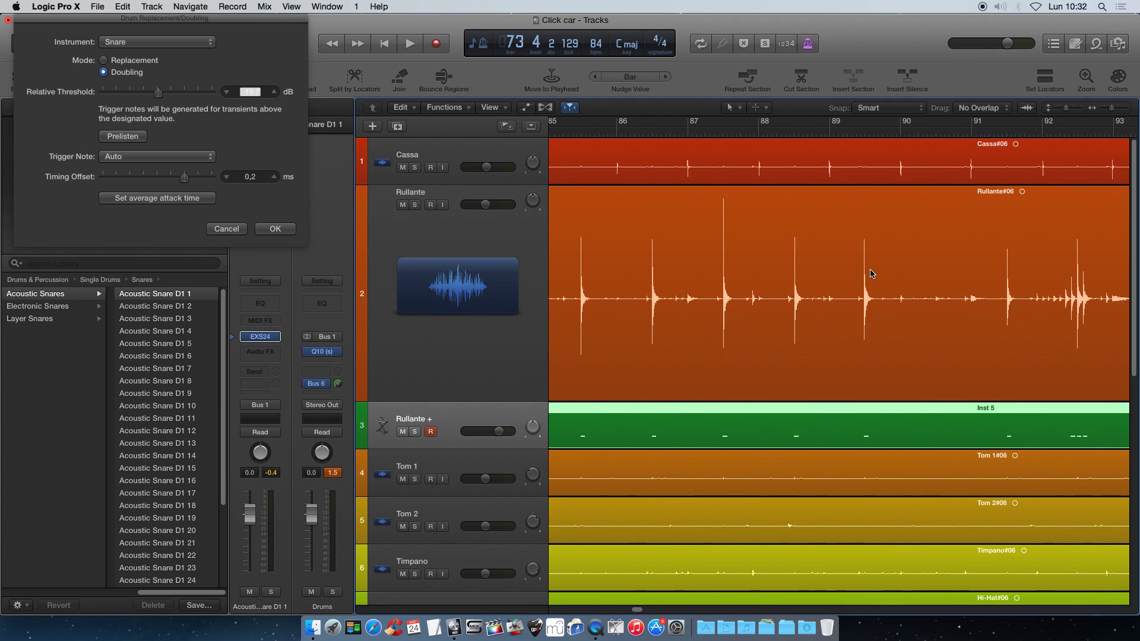
left_click(726, 134)
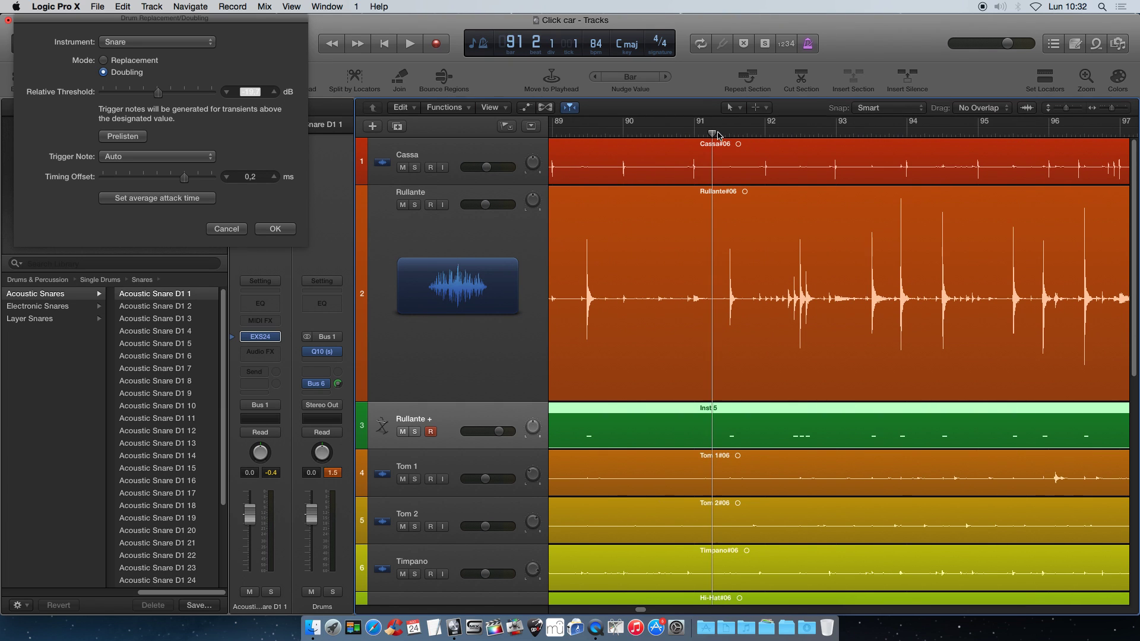
key("space")
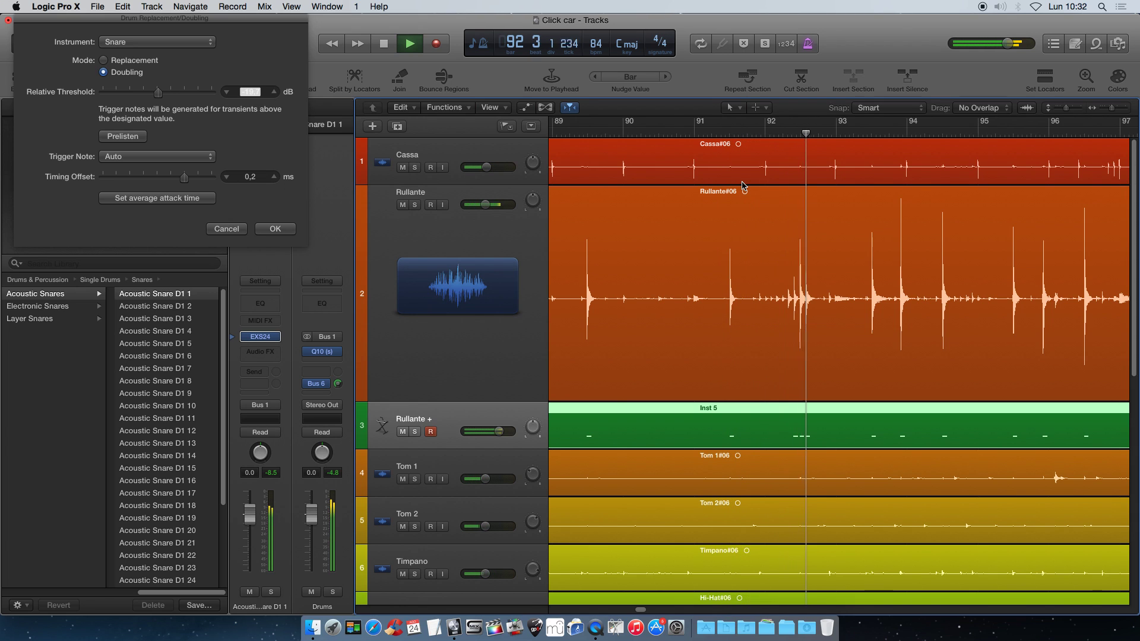
key("space")
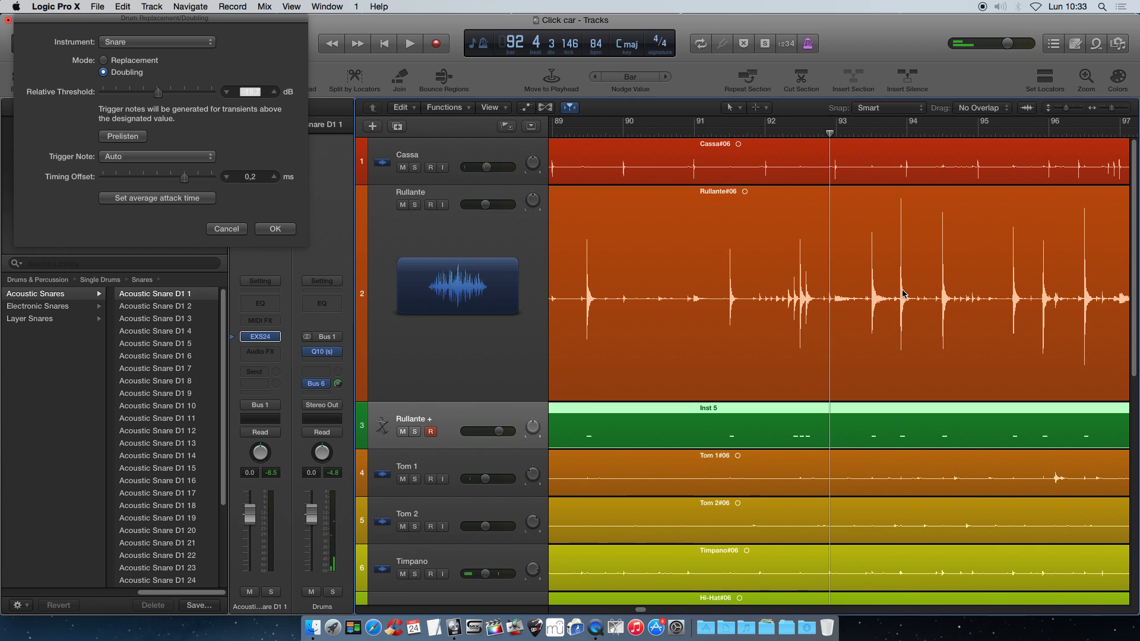
Step: Mute Rullante +, play the mix from about bar 92 to hear the original snare alone, and unmute the track
left_click(403, 432)
double_click(774, 132)
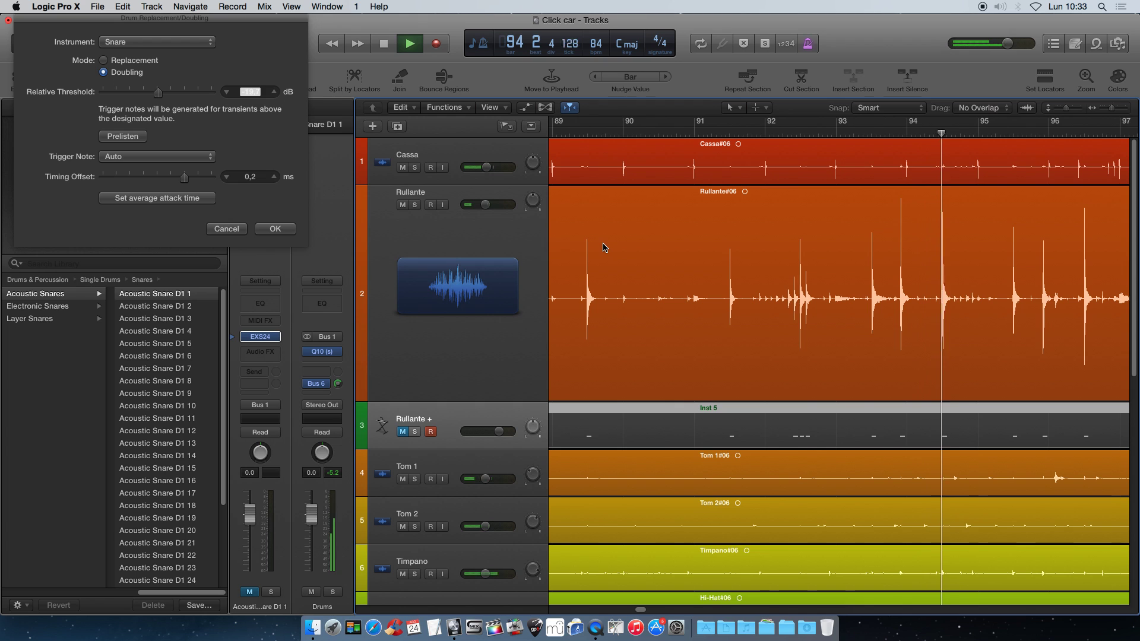
key("space")
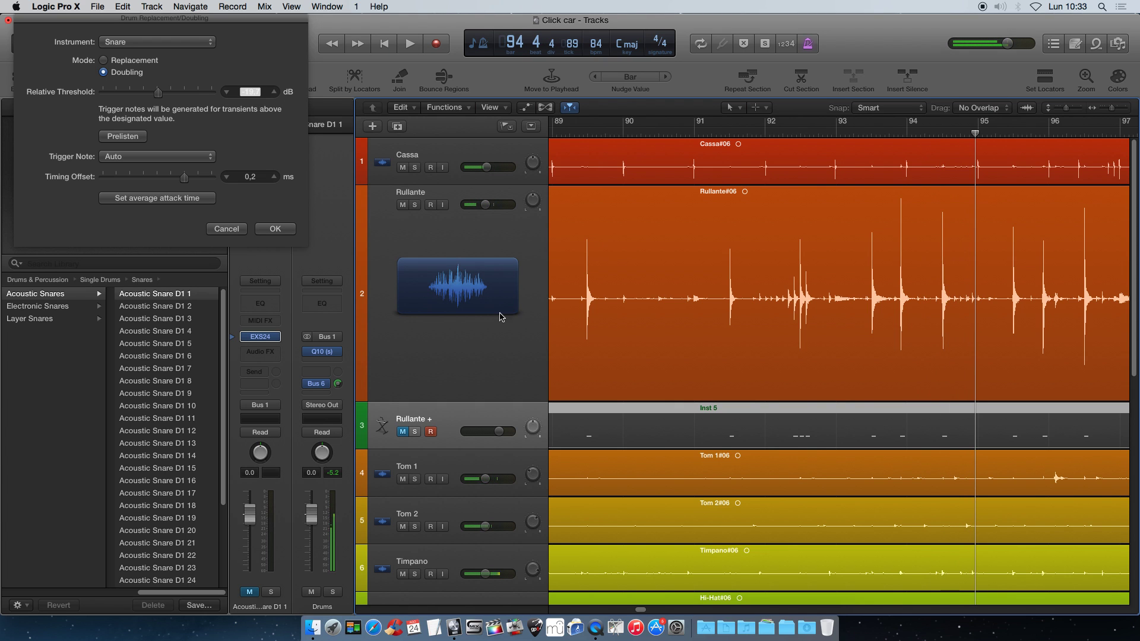
left_click(403, 431)
Step: Play the dense snare passage around bar 112 with the doubled snare active
scroll(699, 334, "right", 15)
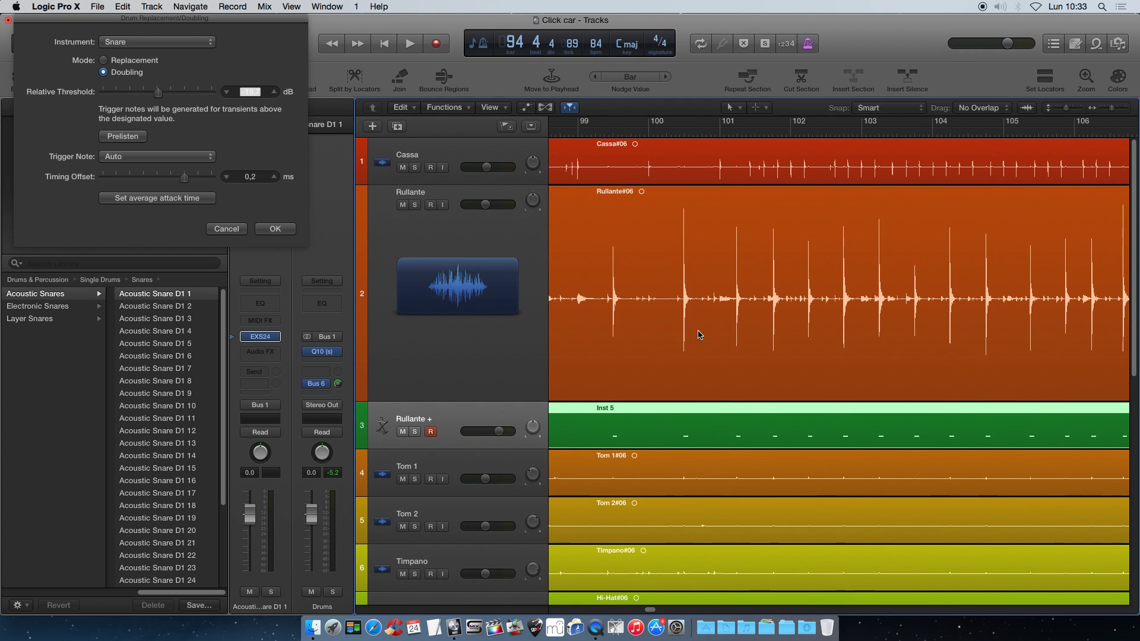
scroll(699, 334, "right", 5)
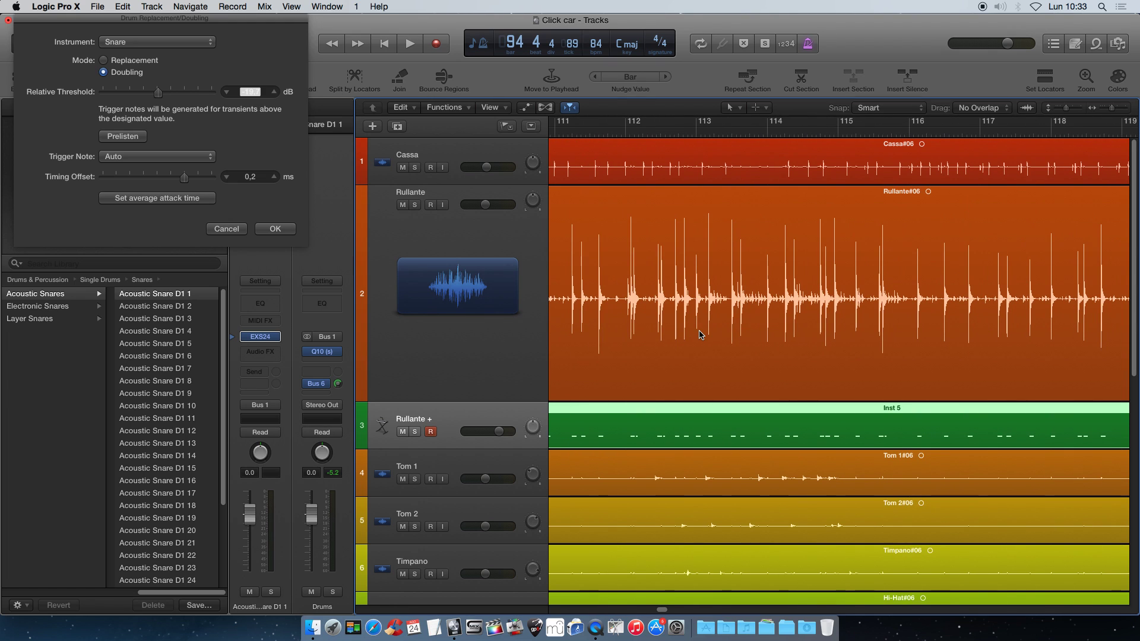
left_click(625, 133)
key("space")
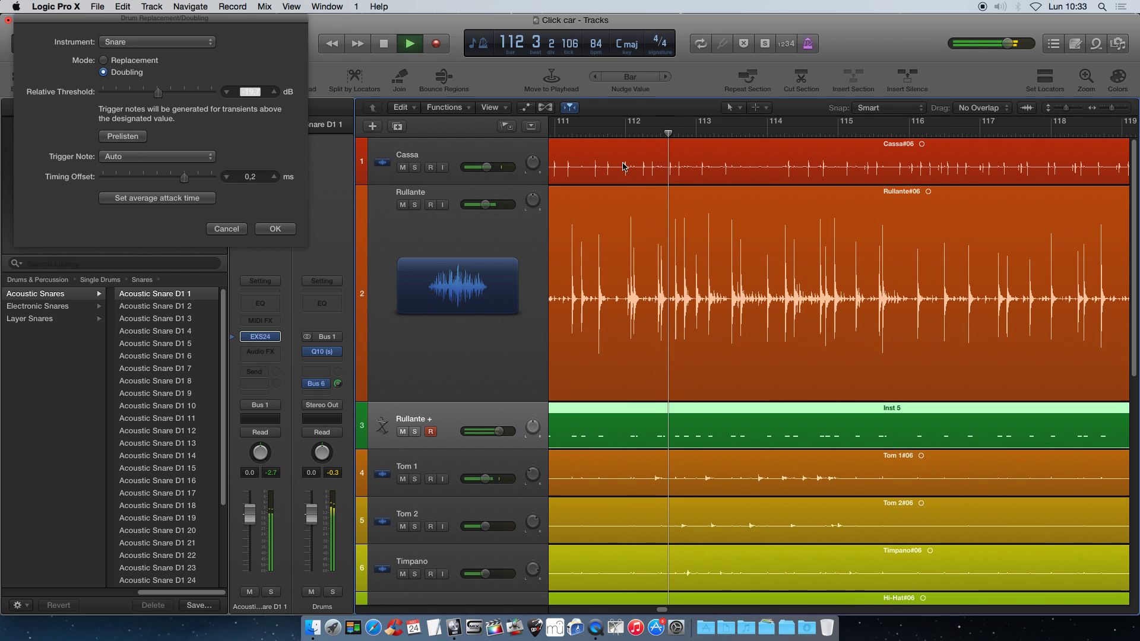
key("space")
Step: While playing from bar 108, lower the Rullante + volume to -5.3 dB and clear the Drums channel's peak level
scroll(679, 221, "left", 3)
left_click(607, 133)
key("space")
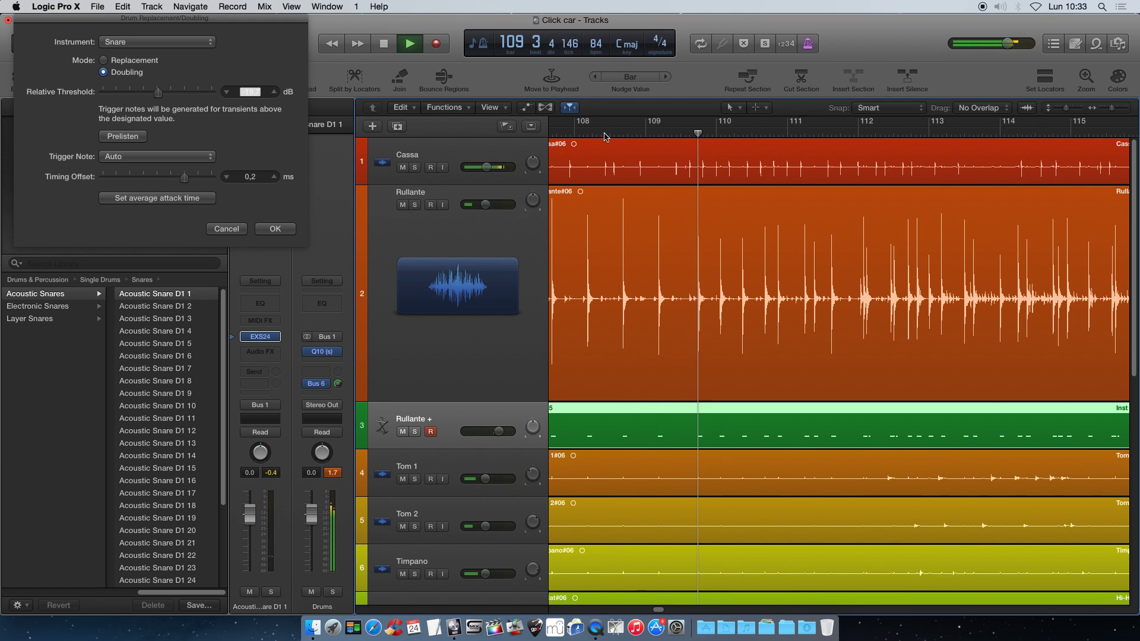
left_click_drag(500, 432, 487, 432)
left_click(333, 475)
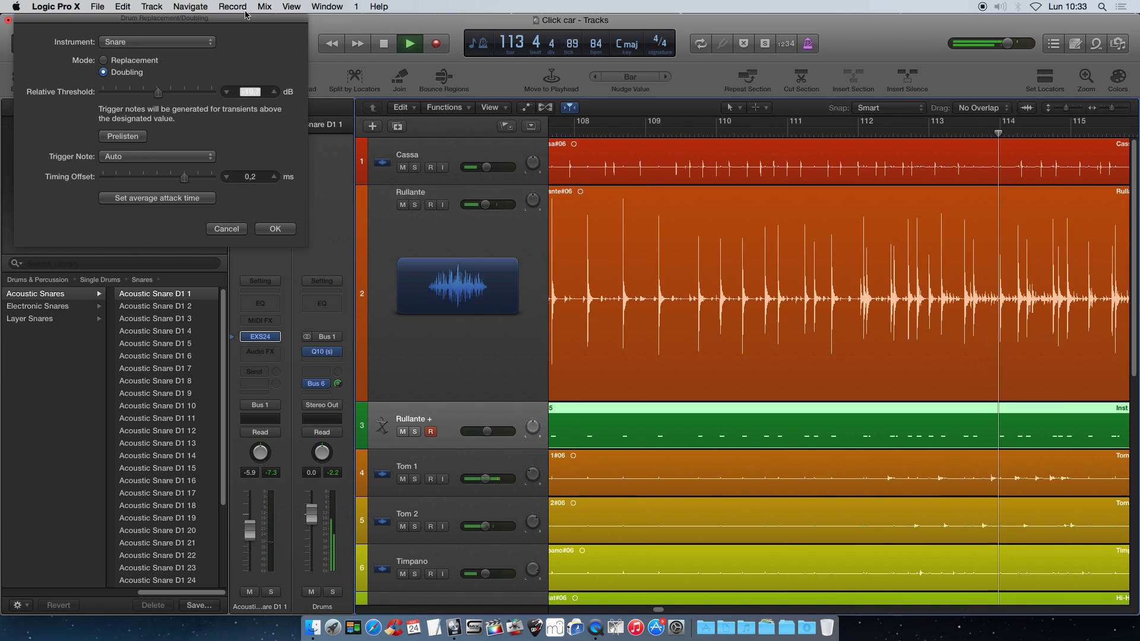
scroll(490, 432, "up", 2)
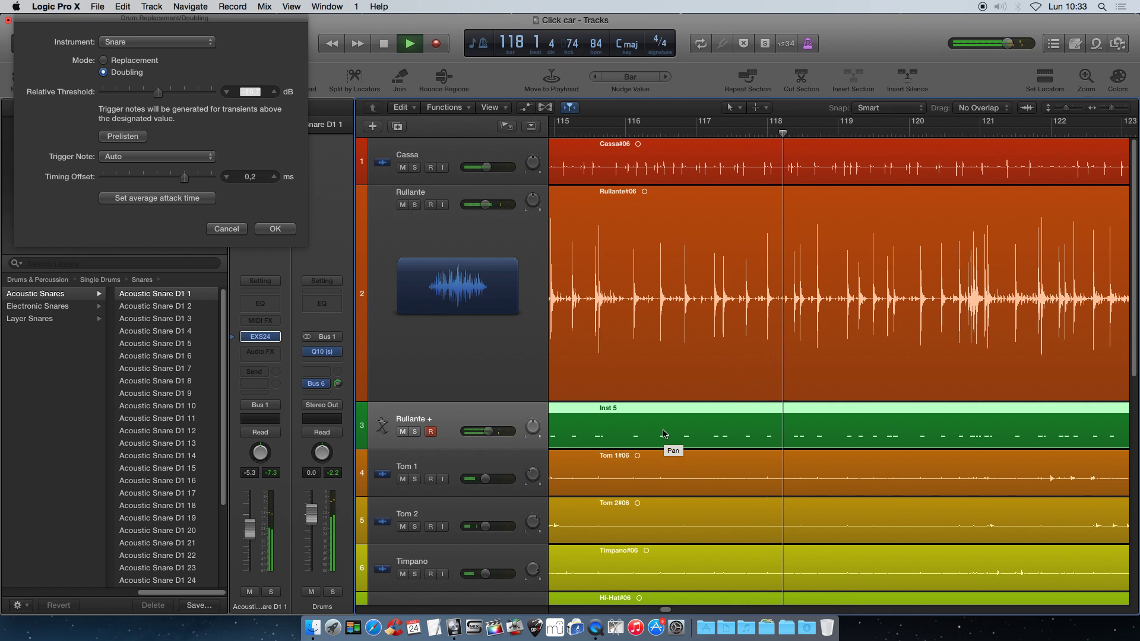
key("space")
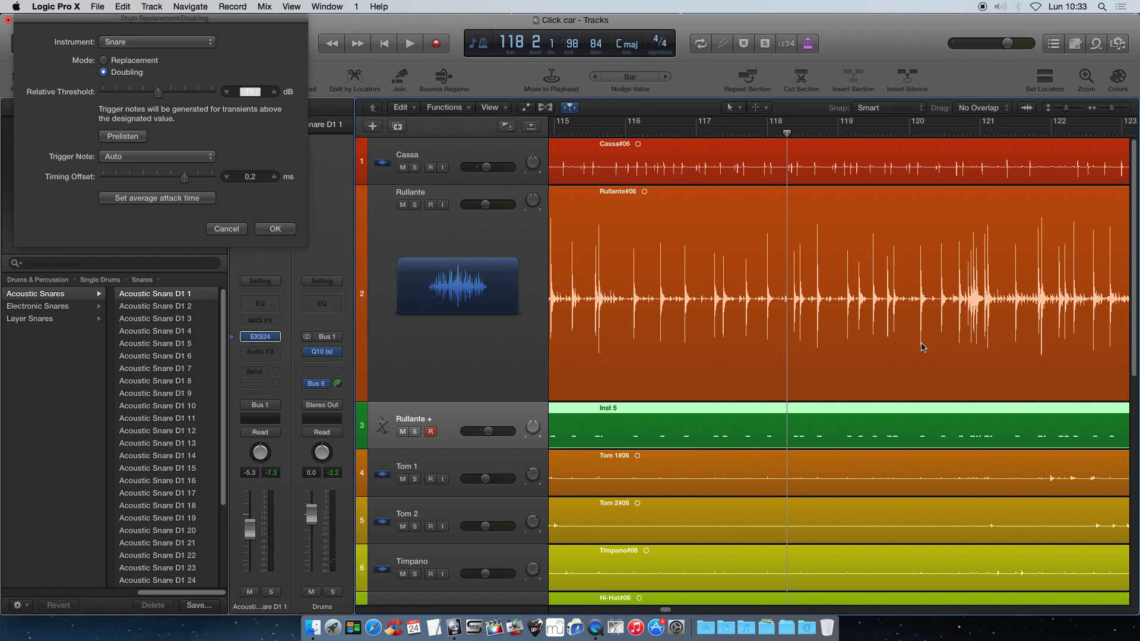
Step: Play the snare fill around bar 132 twice to check the doubling at the reduced level
scroll(871, 338, "right", 15)
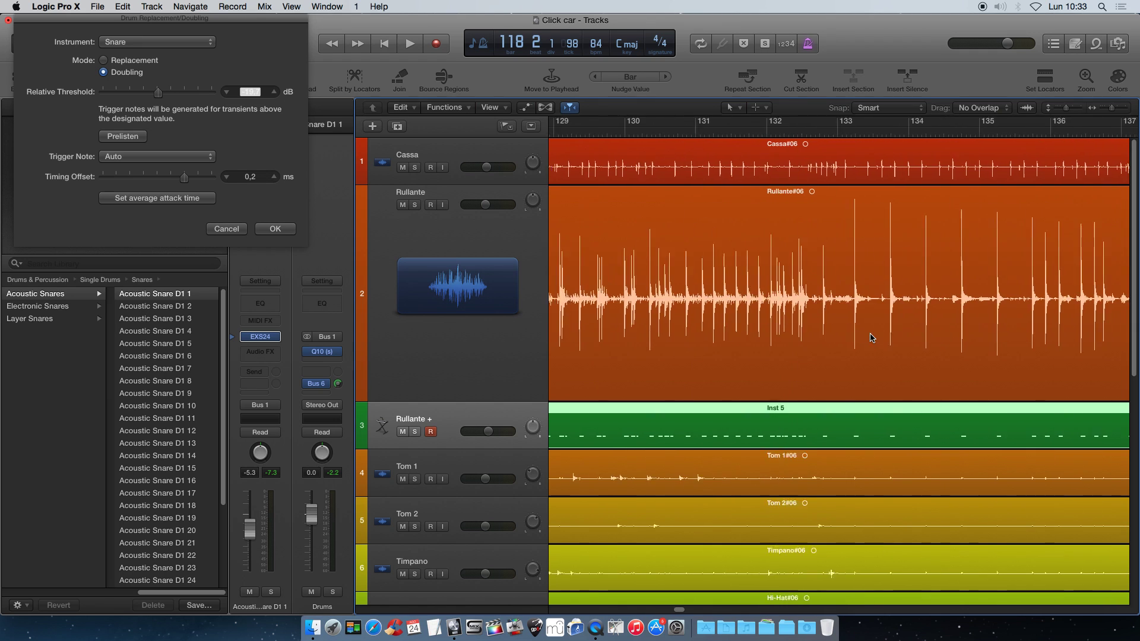
scroll(871, 339, "left", 5)
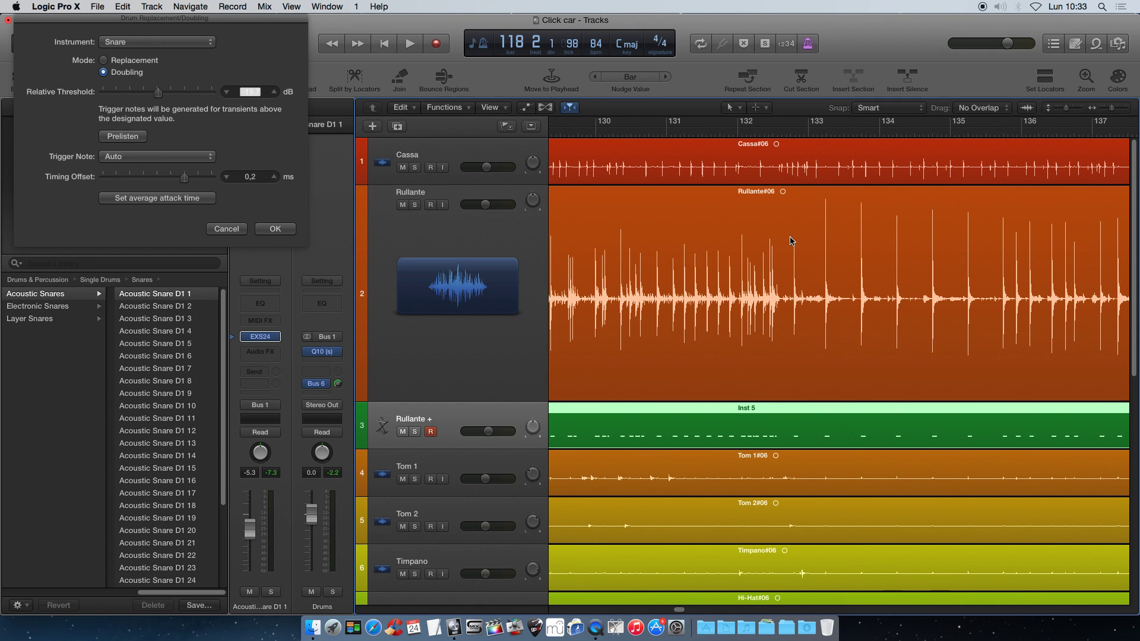
left_click(737, 129)
key("space")
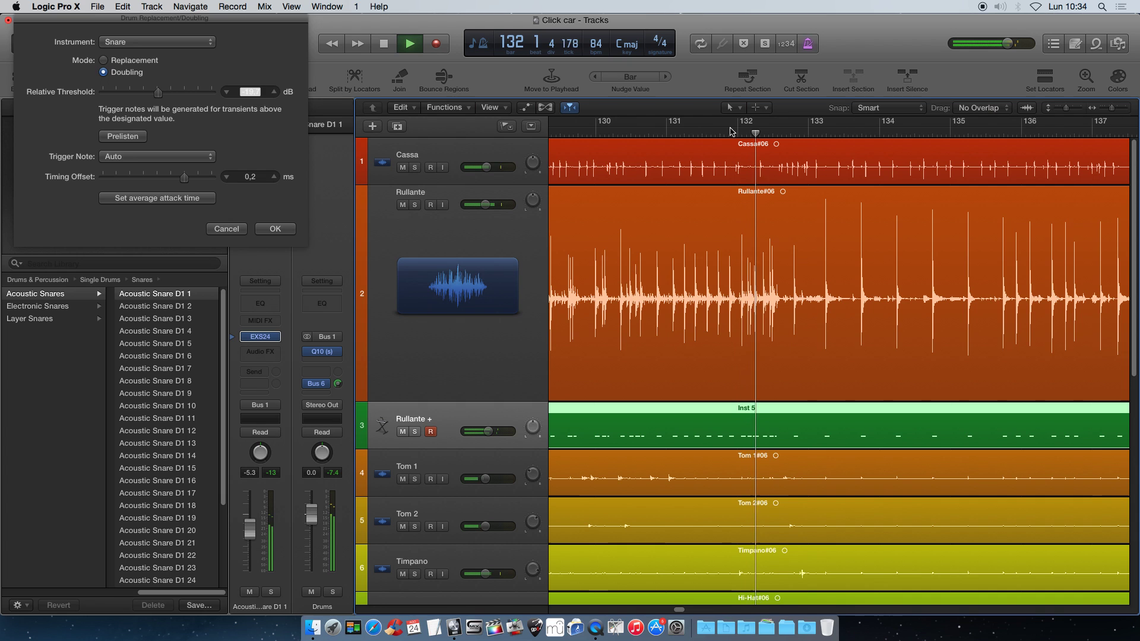
key("space")
scroll(971, 212, "right", 5)
scroll(971, 212, "left", 5)
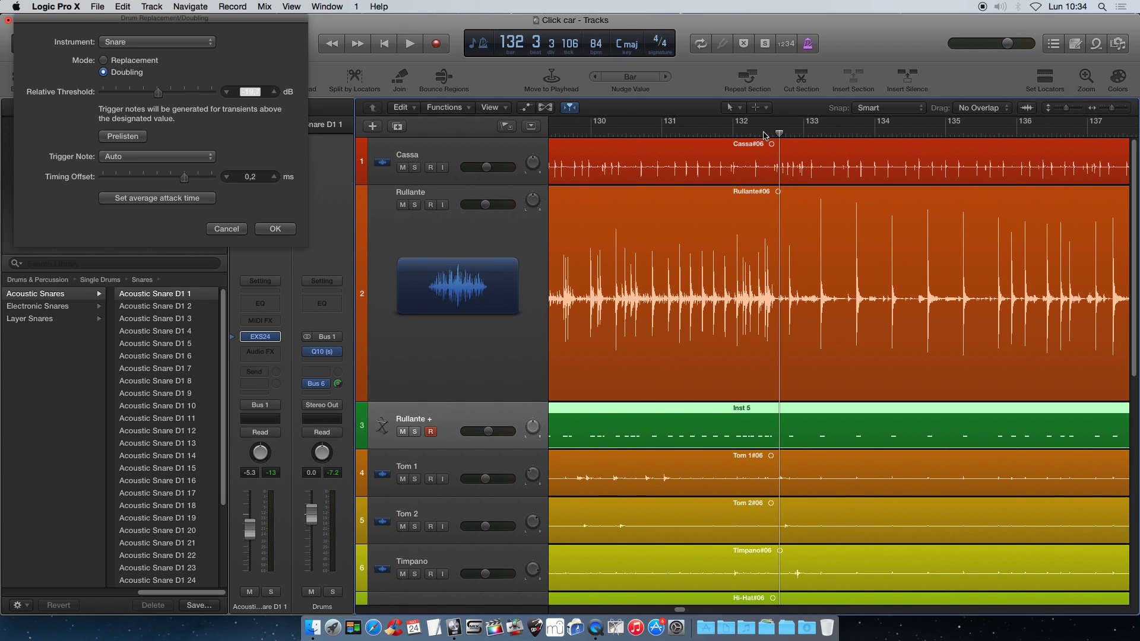
left_click(731, 133)
key("space")
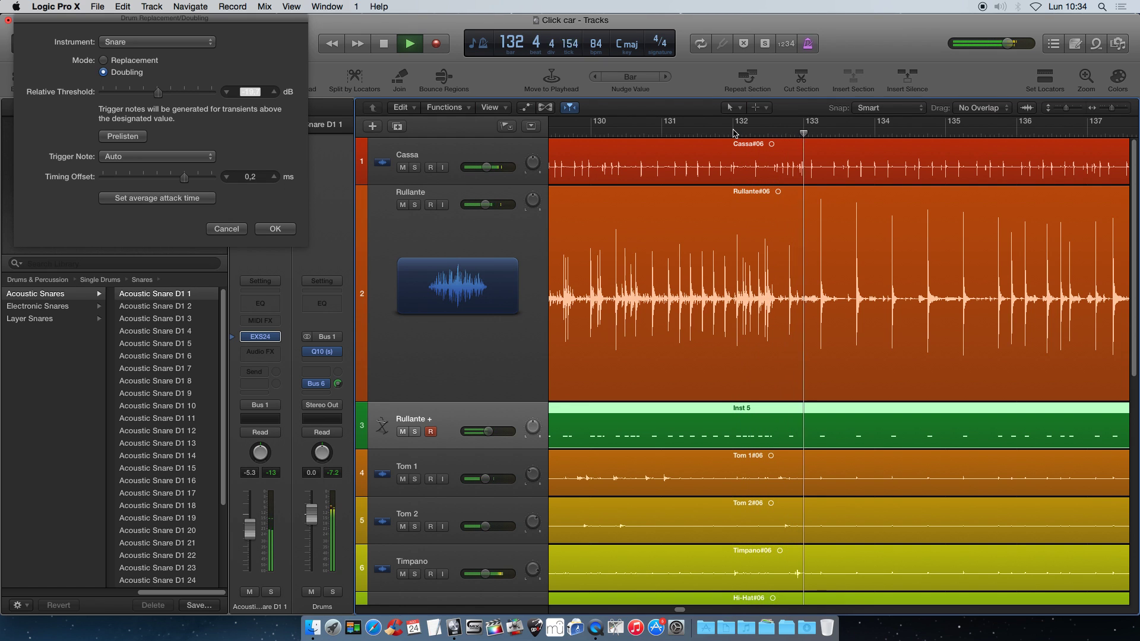
key("space")
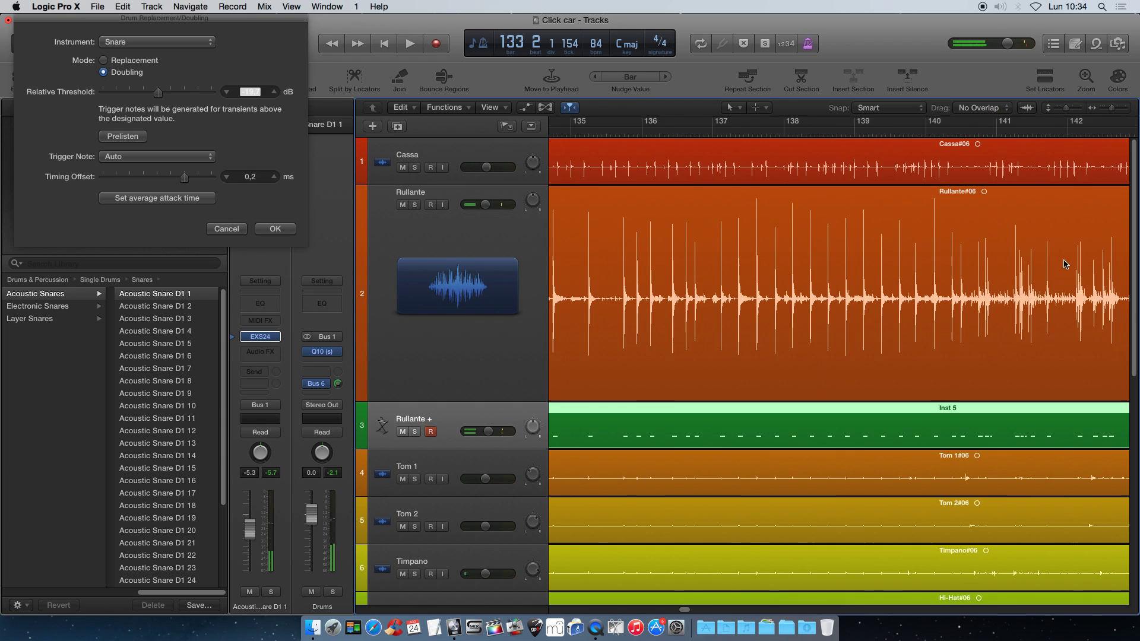
Step: Return the playhead to the project start, accept the Drum Replacement/Doubling settings and deselect the generated region
scroll(1028, 256, "right", 15)
scroll(1064, 265, "left", 8)
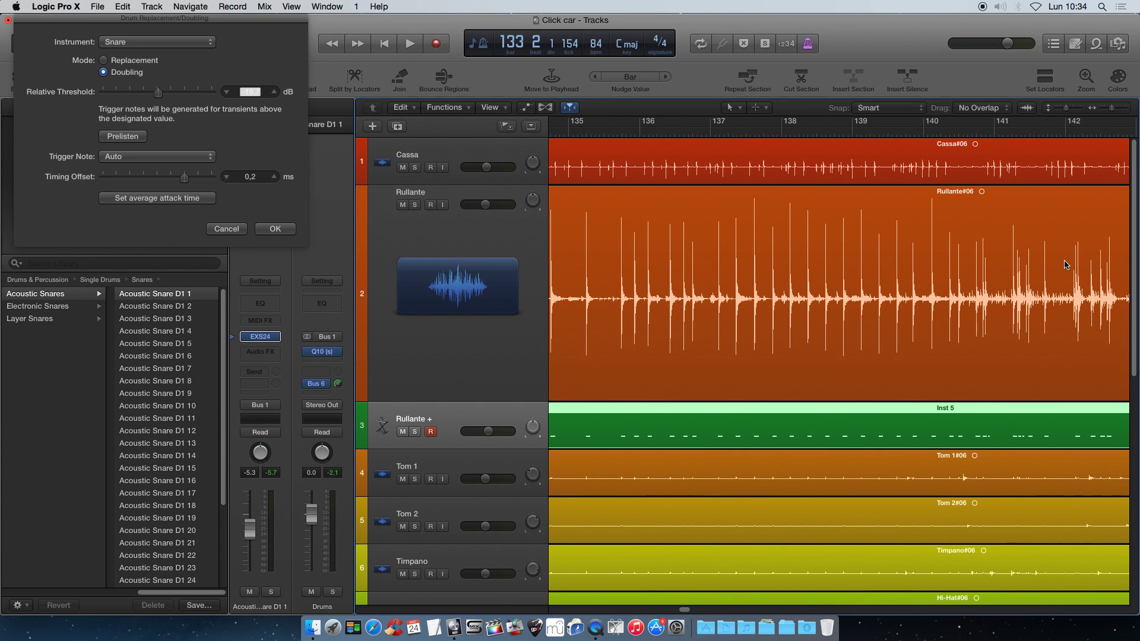
key("Return")
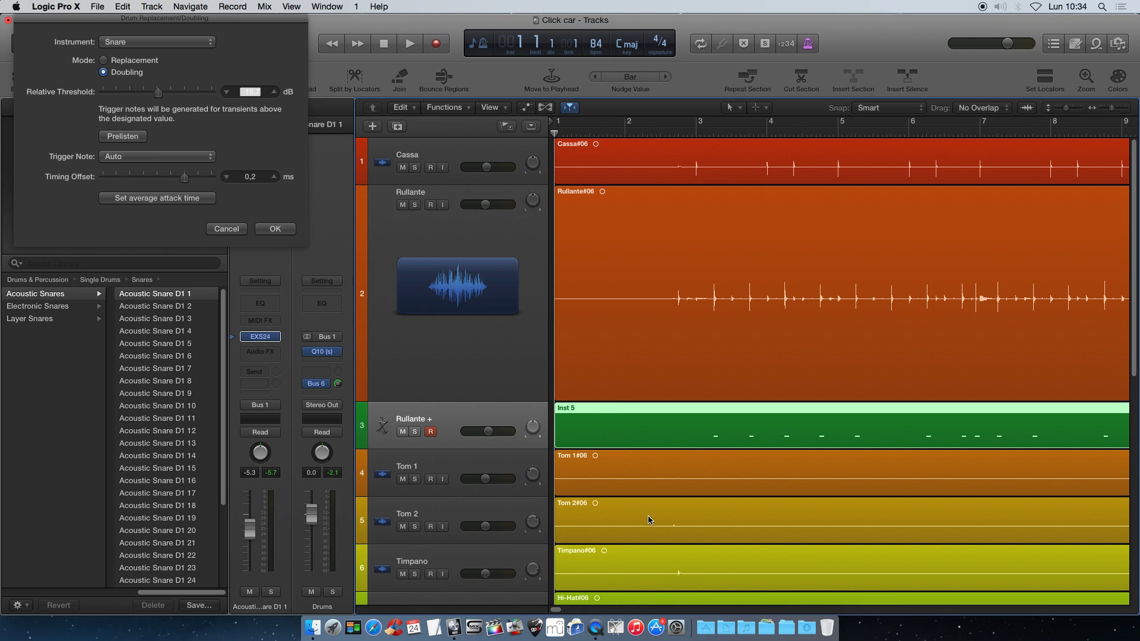
left_click_drag(172, 24, 495, 176)
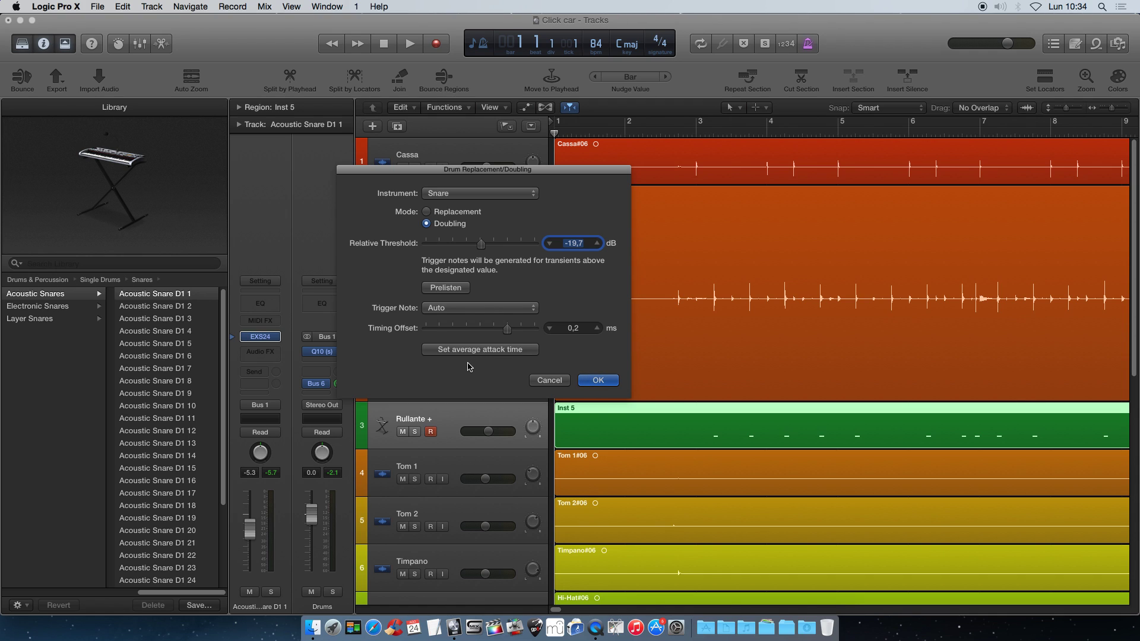
left_click(599, 380)
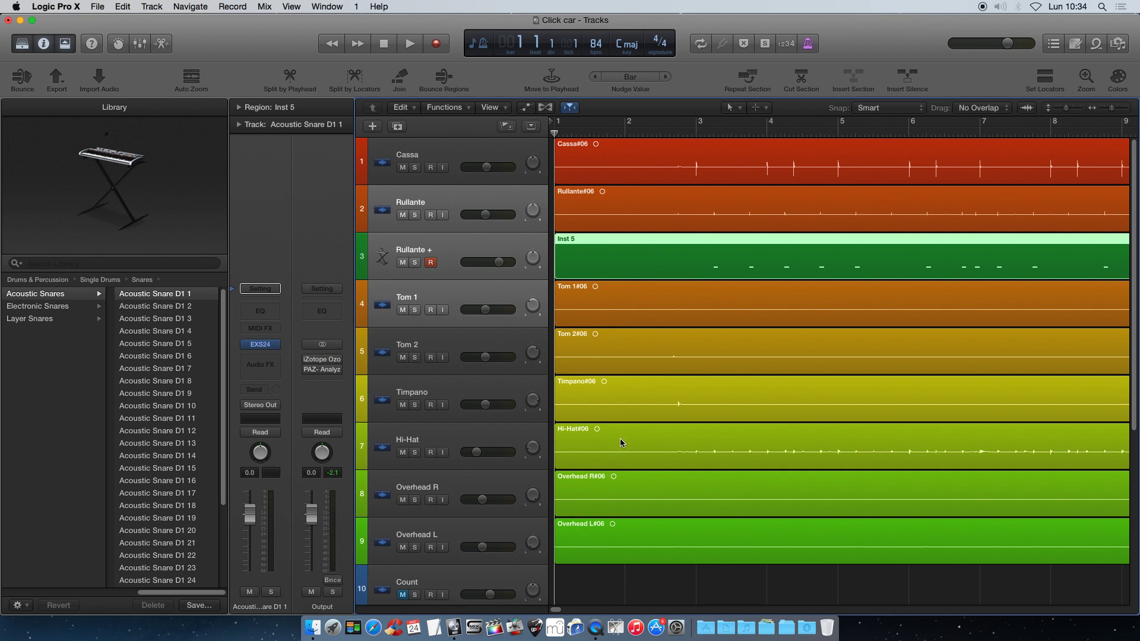
left_click(696, 587)
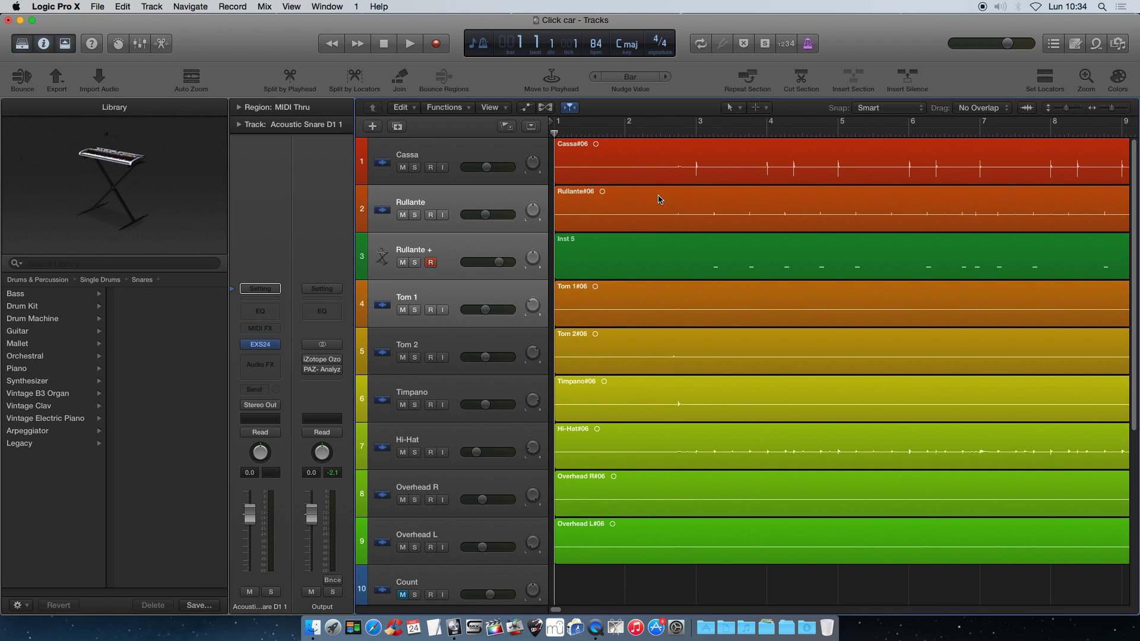
Step: Select only the Rullante + track and route its output back to Bus 1 (Drums)
left_click(454, 253)
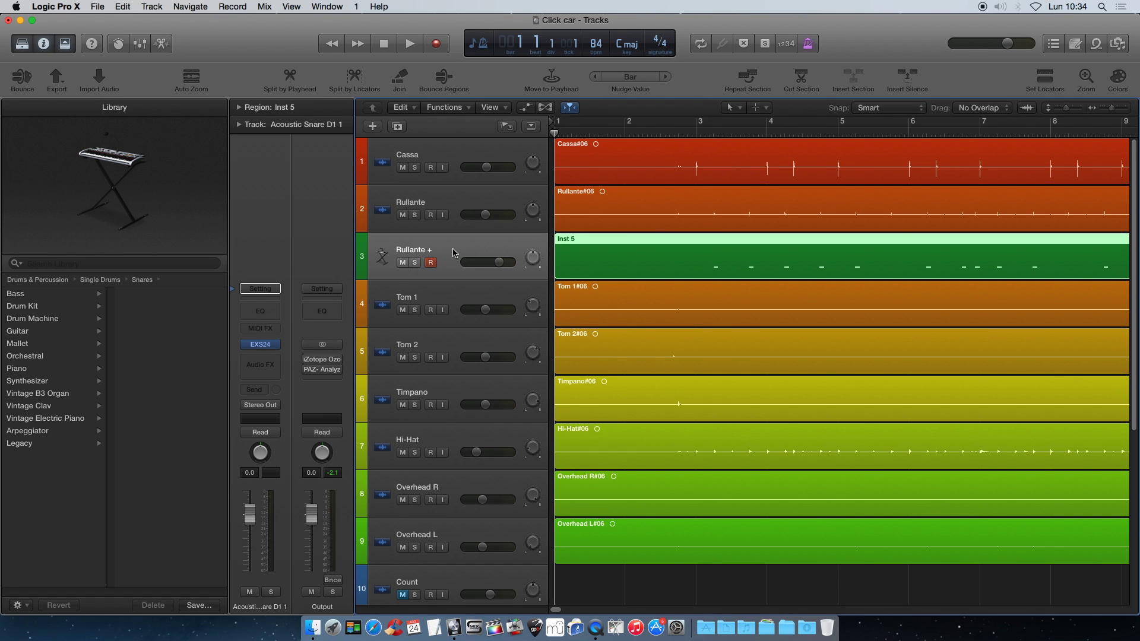
left_click(260, 406)
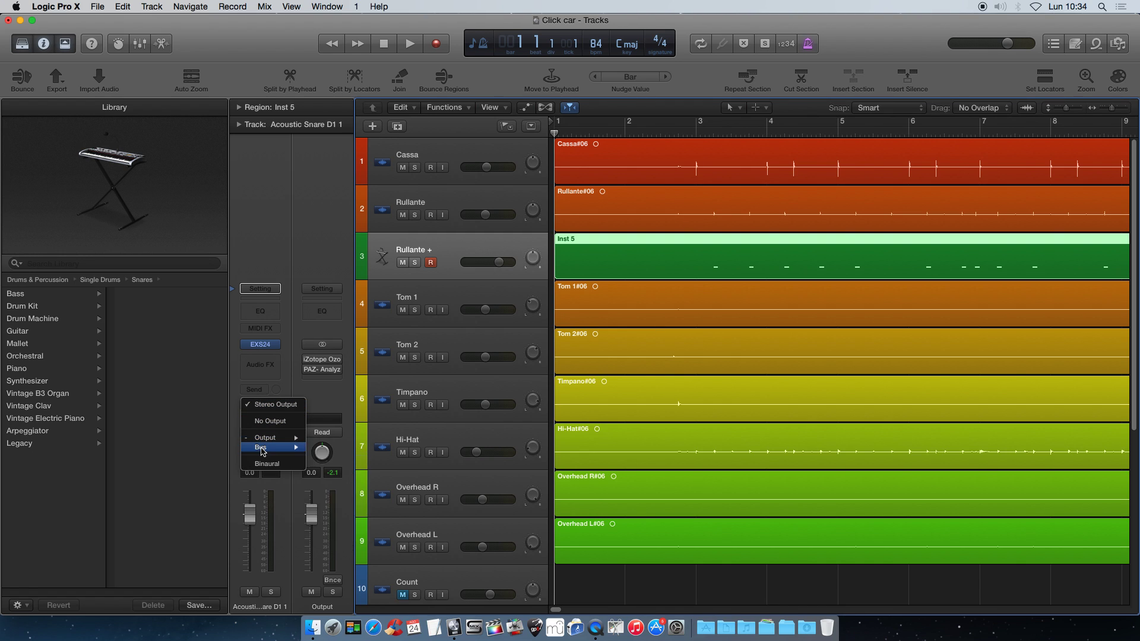
mouse_move(261, 449)
left_click(342, 450)
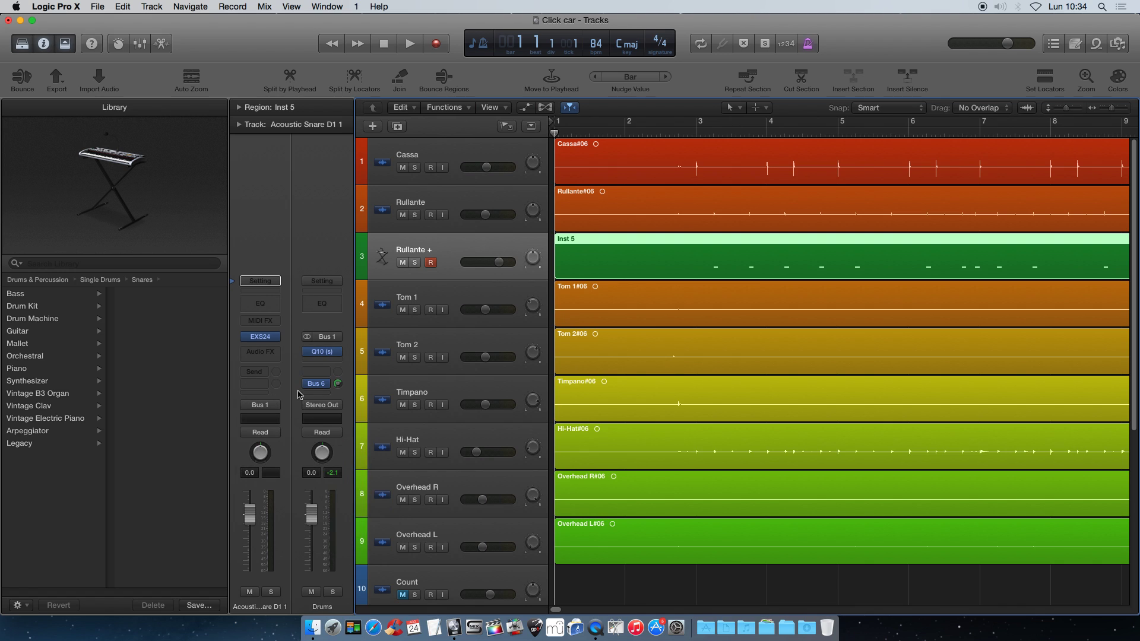
Step: Deselect the region, set the playhead to bar 3 and hide the Library
left_click(653, 579)
left_click(696, 130)
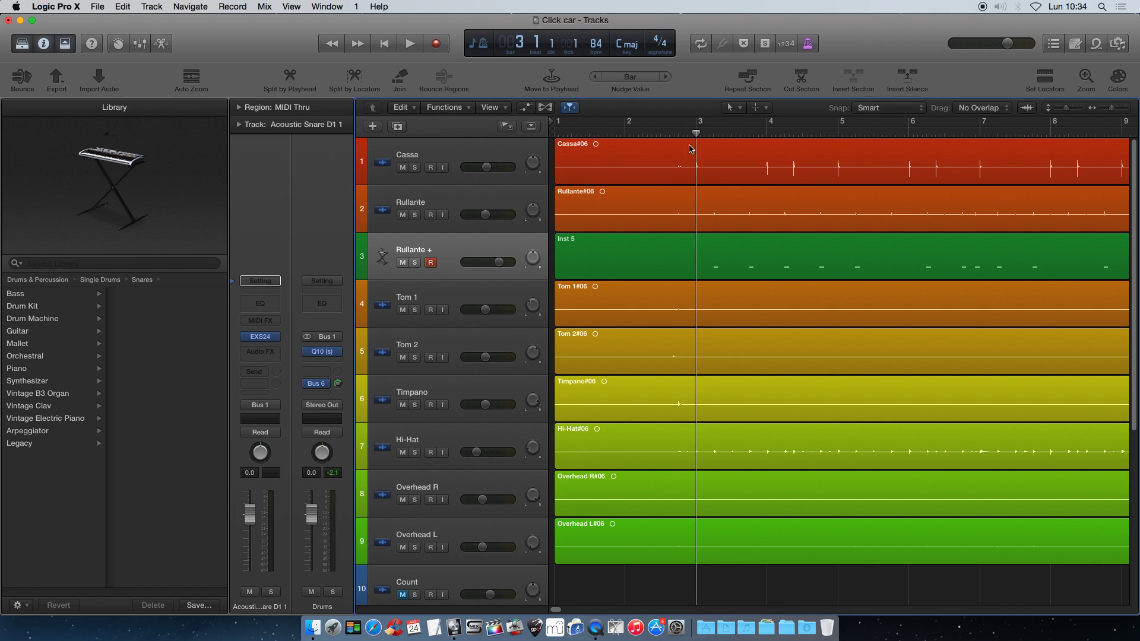
left_click(21, 44)
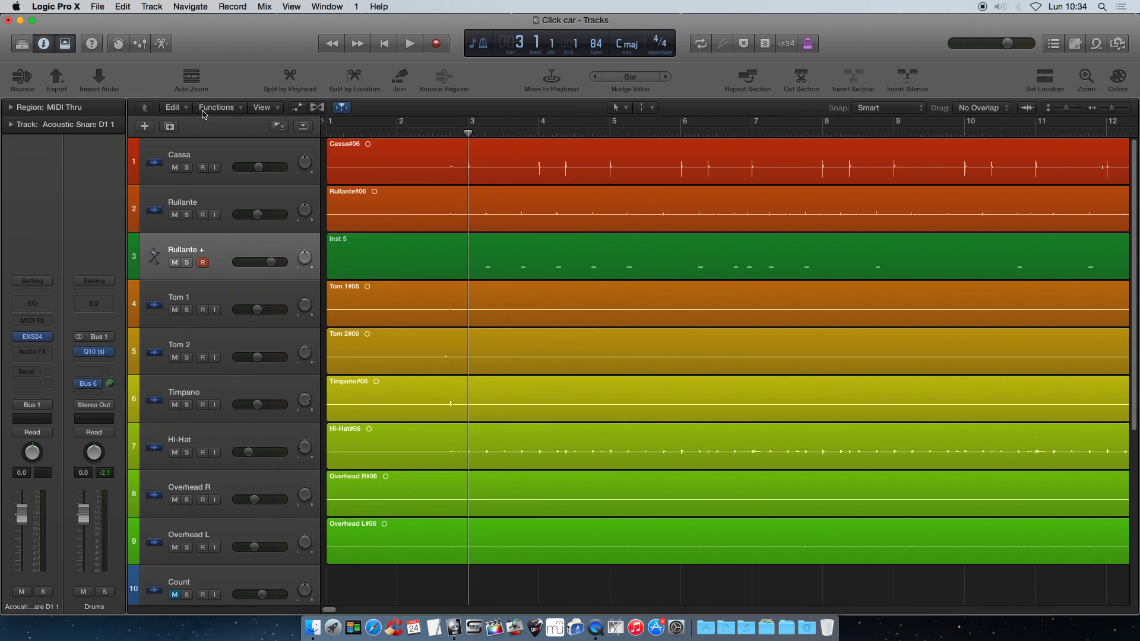
Step: Show the mixer, solo the sampled snare channel, play briefly from bar 3 to check its level, and unsolo it
left_click(139, 43)
left_click_drag(786, 613, 870, 614)
left_click(812, 464)
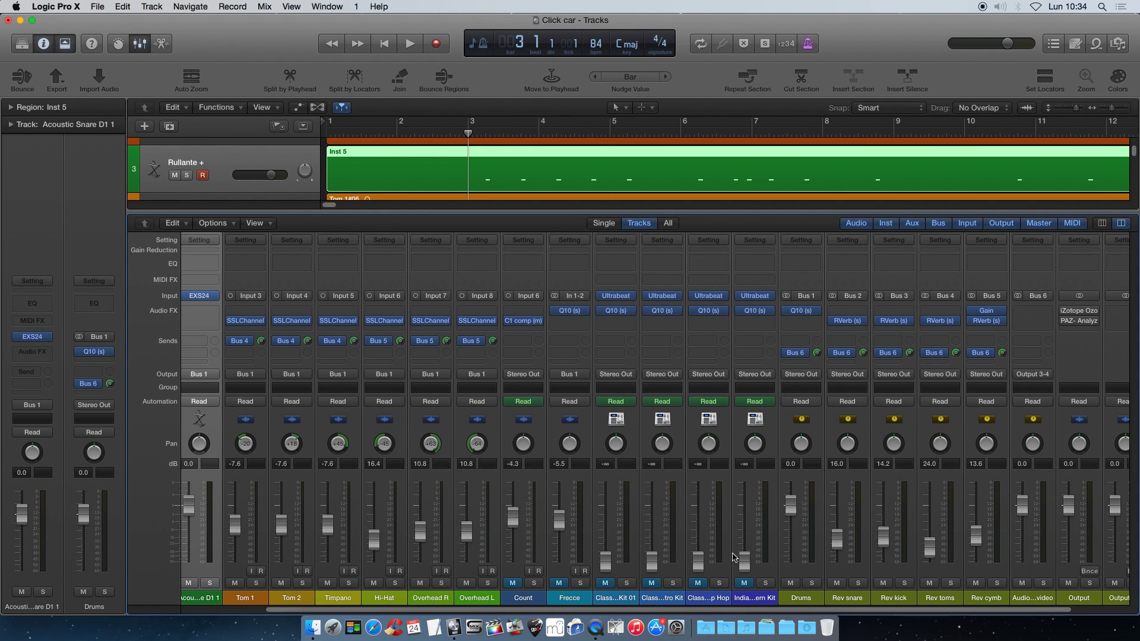
left_click(210, 584)
key("space")
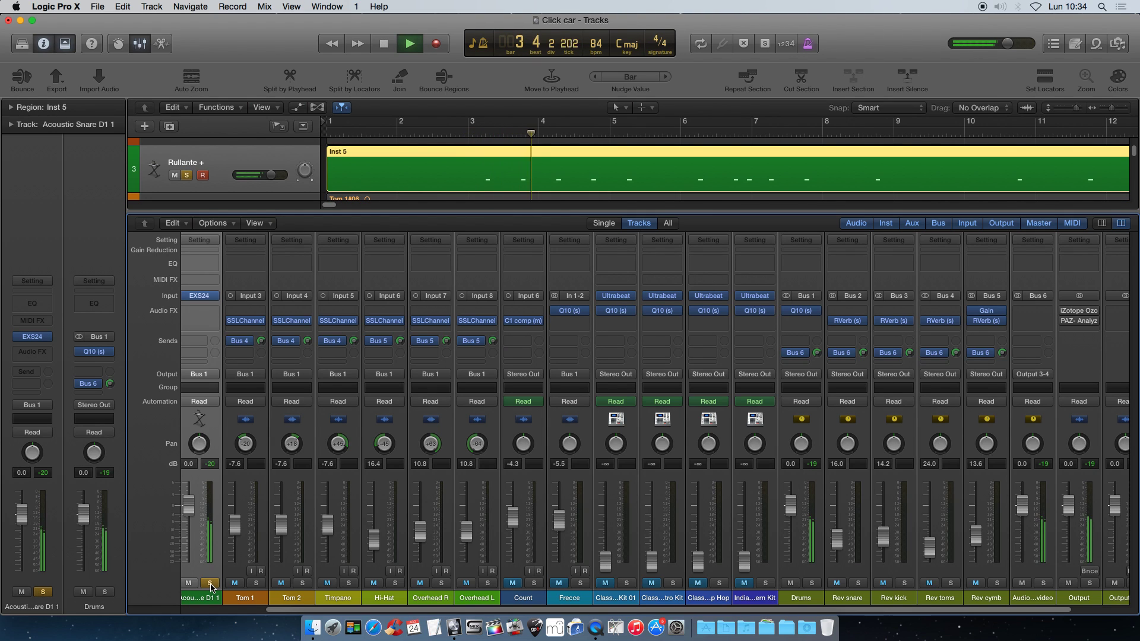
key("space")
left_click(211, 583)
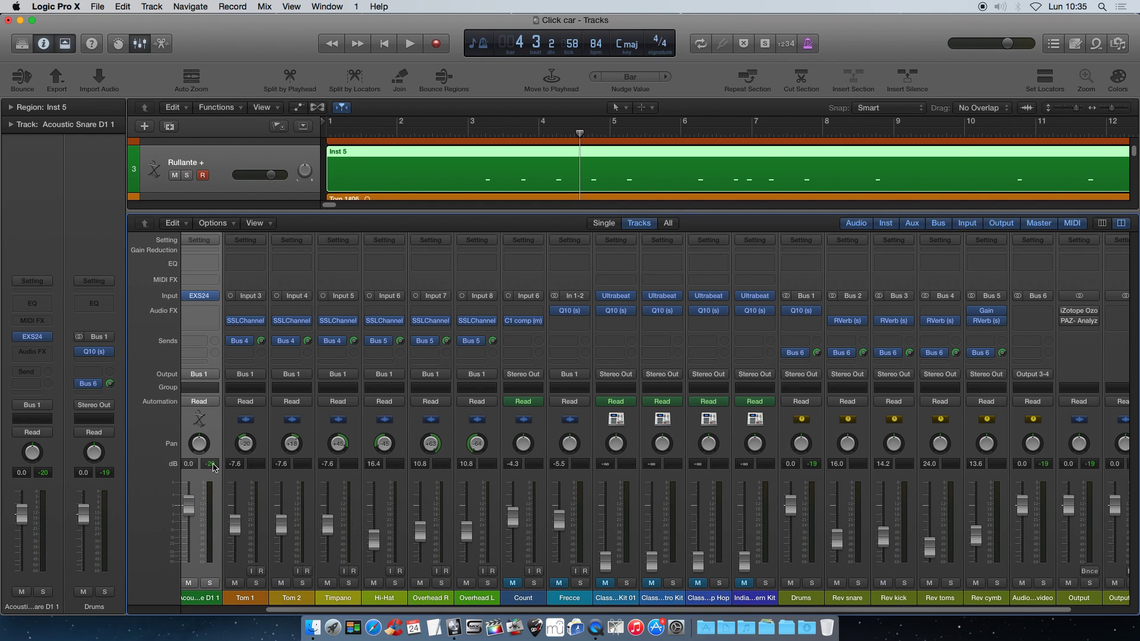
Step: Open the EXS24 instrument on the Acoustic Snare D1 1 channel and position its window over the mixer
left_click_drag(593, 610, 440, 610)
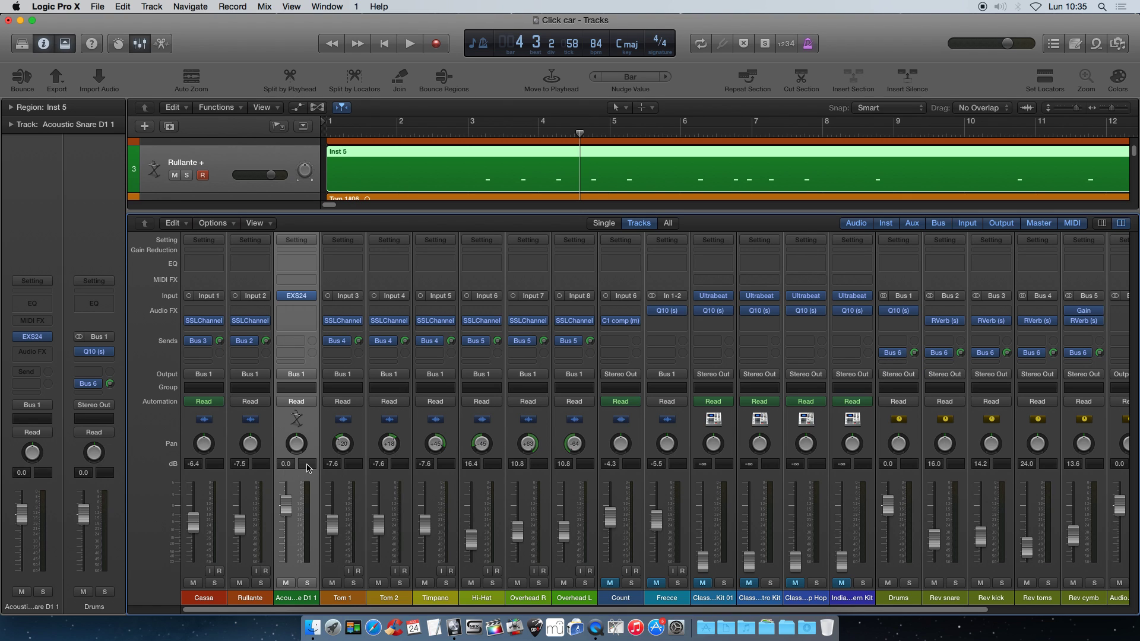
left_click(296, 296)
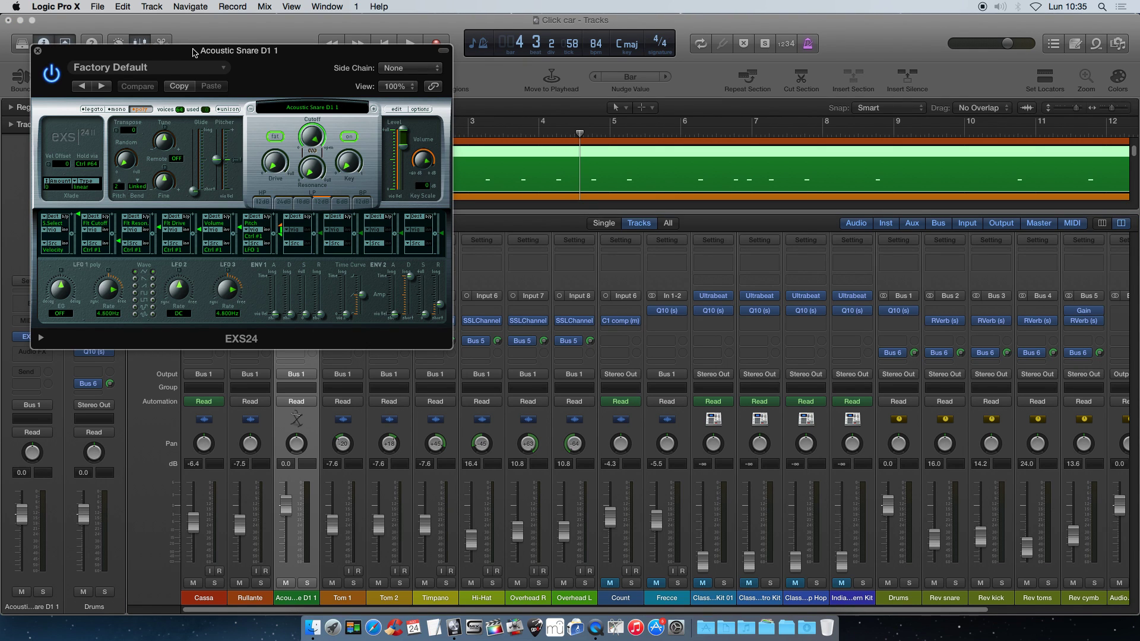
left_click_drag(188, 52, 493, 145)
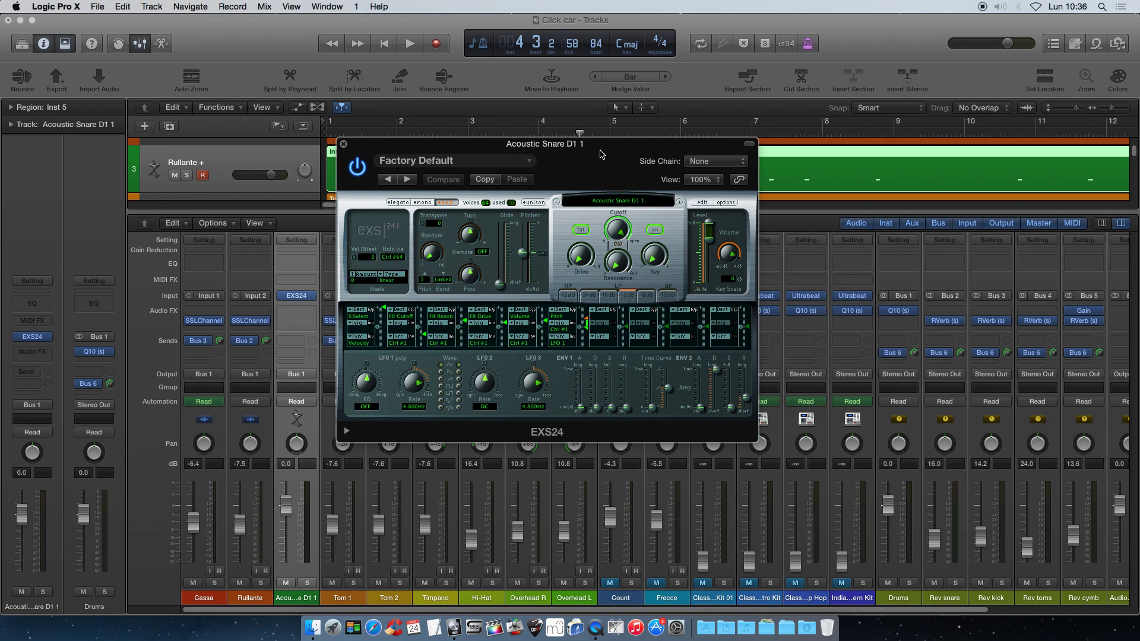
left_click_drag(598, 149, 585, 128)
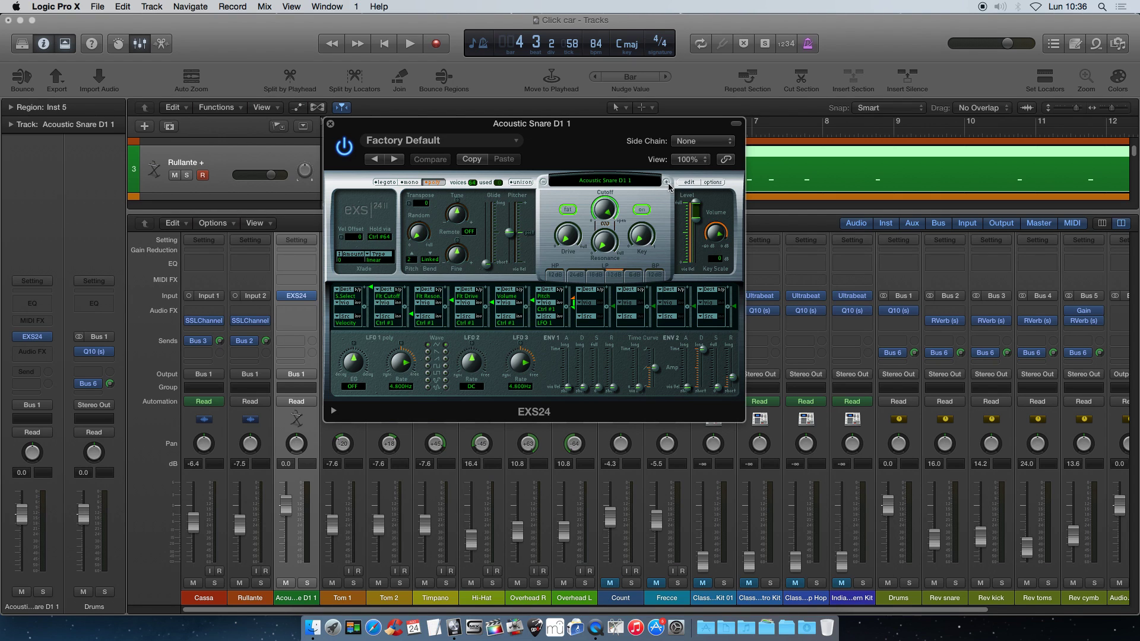
Step: Browse the EXS24 single-drum acoustic snare samples and close the list without choosing one
left_click(633, 187)
mouse_move(592, 304)
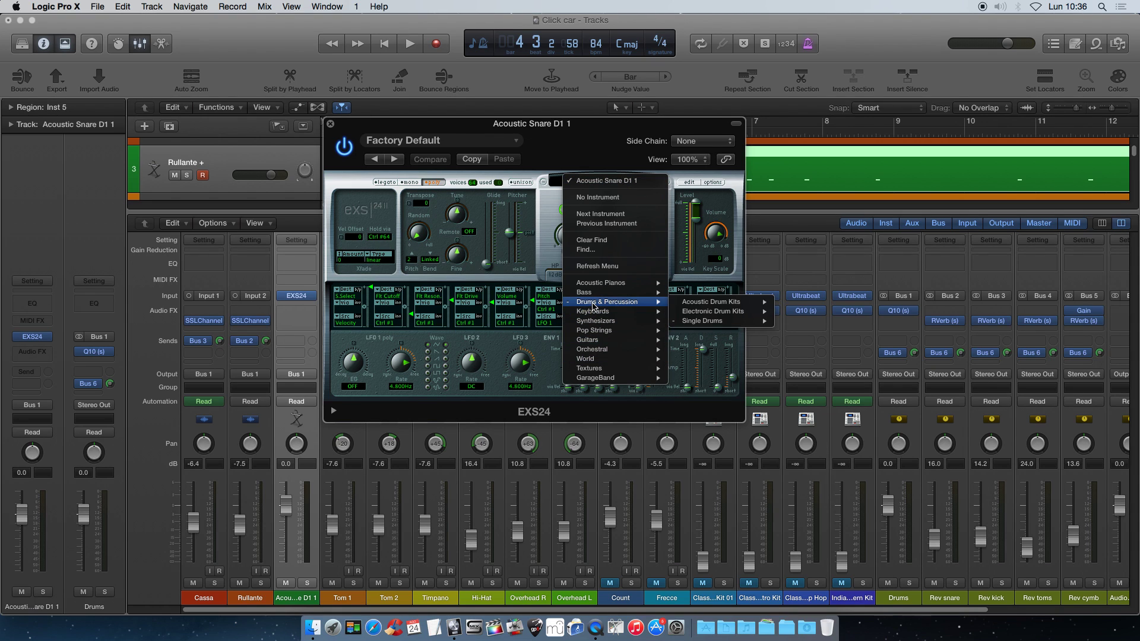
mouse_move(736, 322)
mouse_move(818, 336)
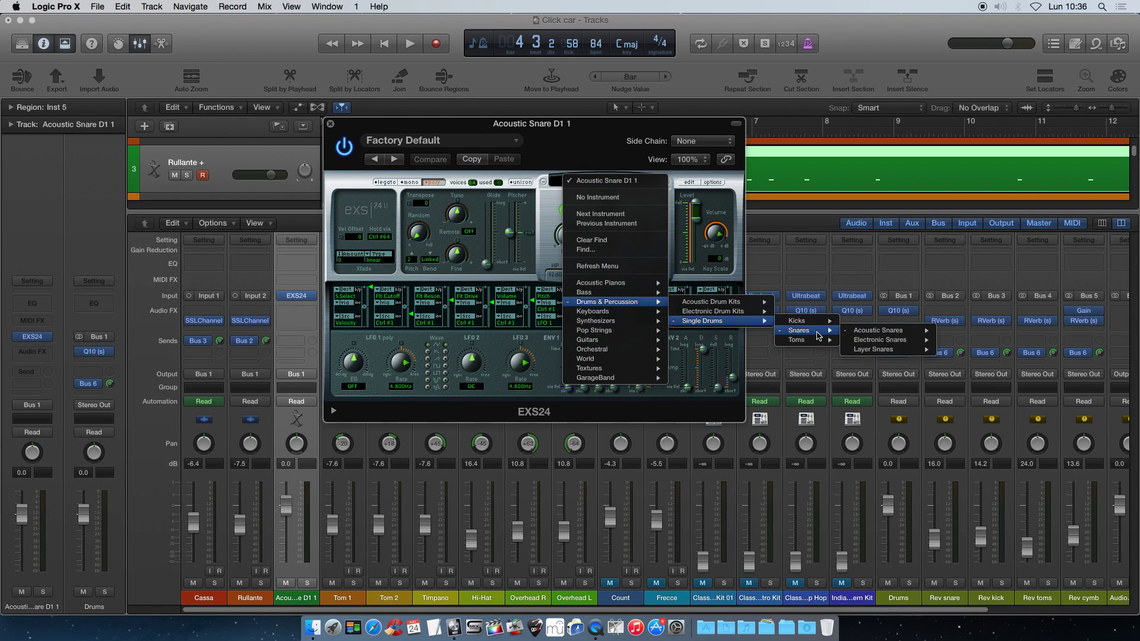
mouse_move(857, 333)
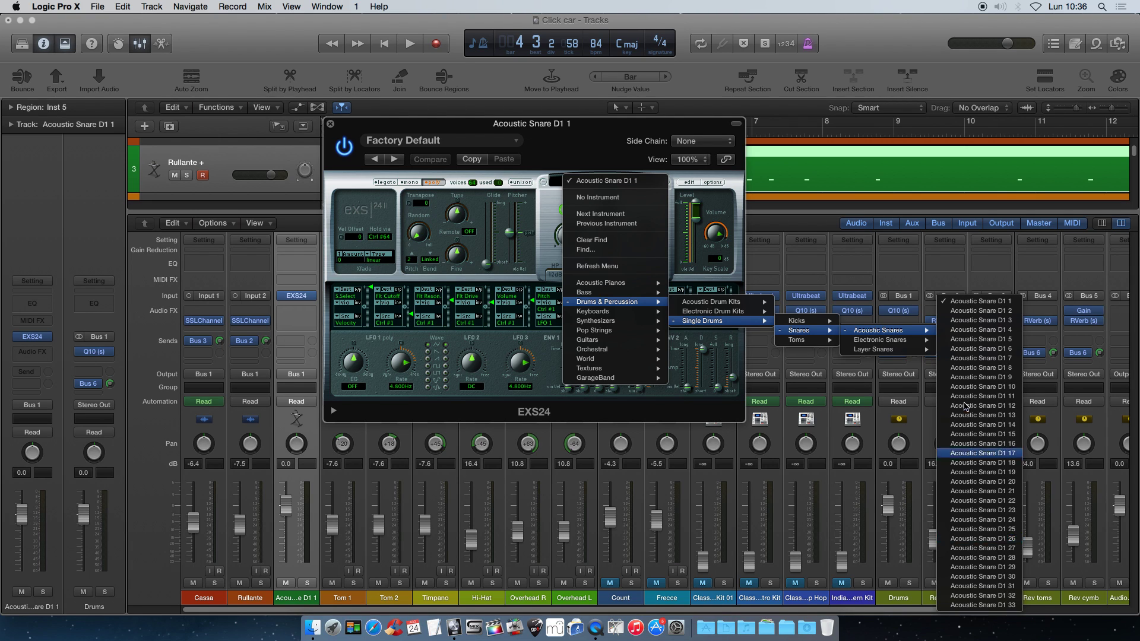
left_click(601, 129)
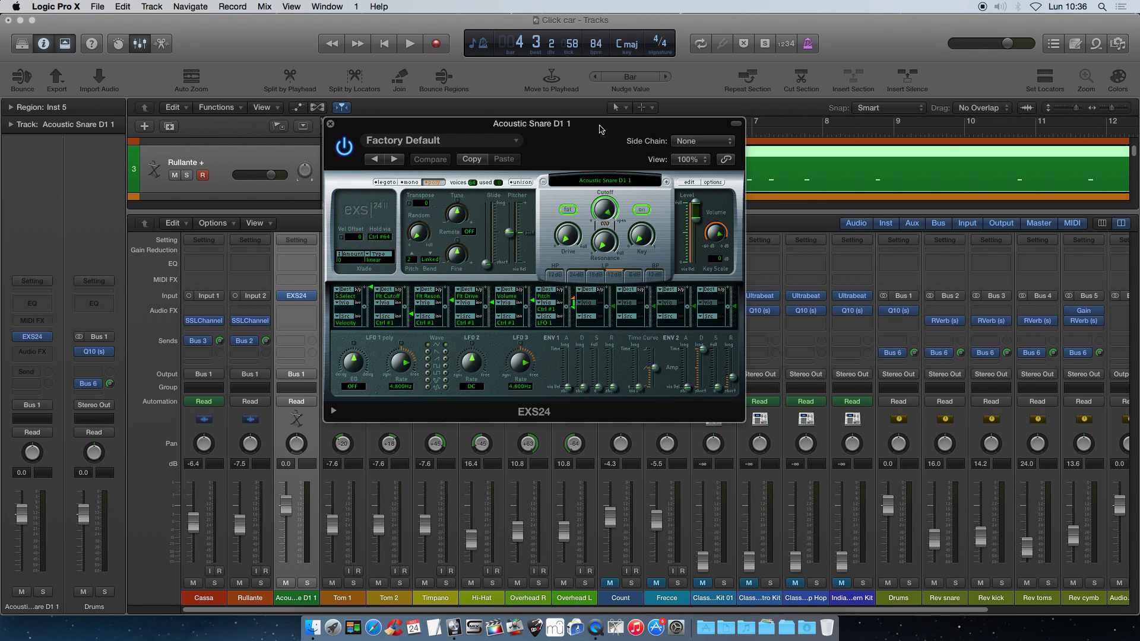
Step: Solo the sampled snare channel, set a four-bar cycle range starting at bar 41, and start looped playback
left_click_drag(582, 126, 811, 130)
left_click(307, 583)
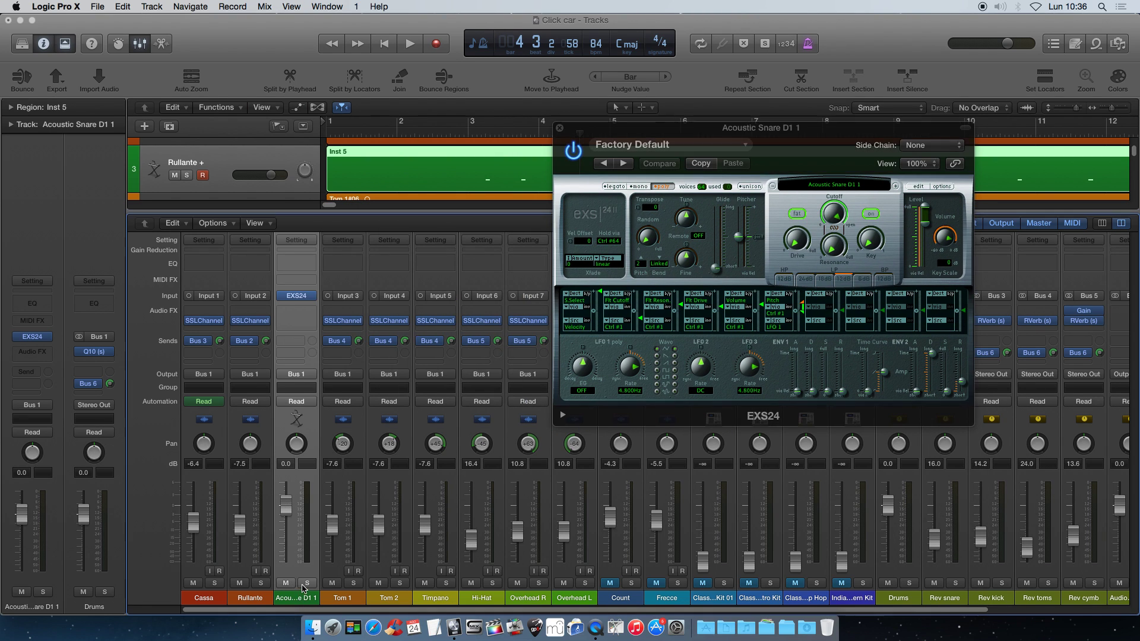
left_click_drag(644, 138, 550, 277)
left_click_drag(1111, 108, 1101, 109)
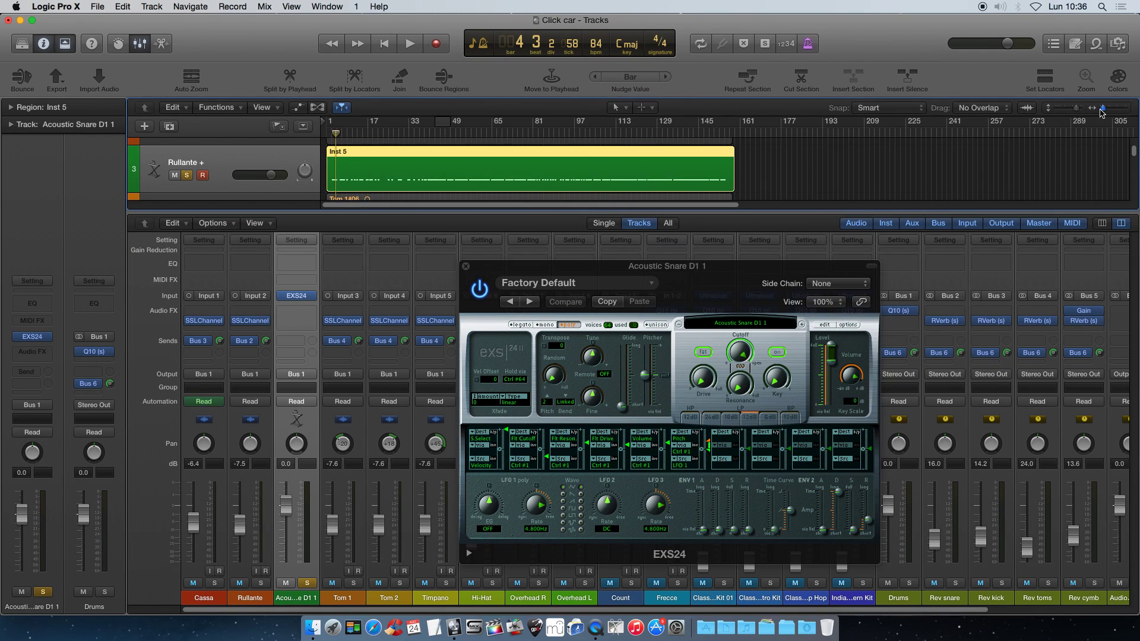
left_click(442, 123)
left_click_drag(1103, 111, 1110, 111)
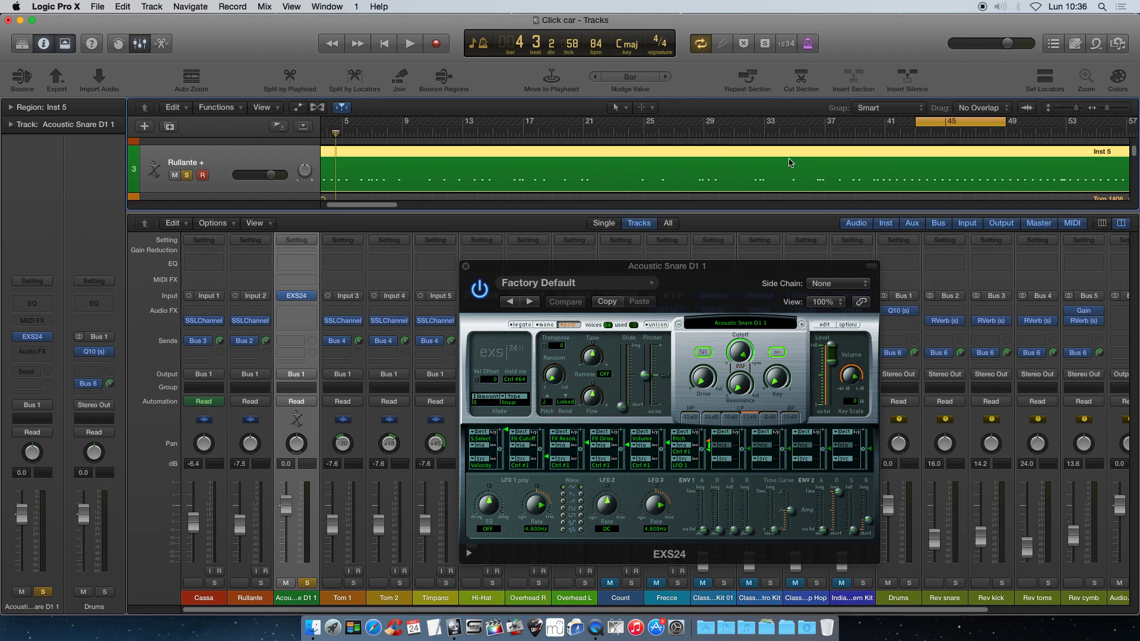
scroll(789, 163, "right", 5)
mouse_move(497, 120)
left_mouse_down()
mouse_move(469, 120)
mouse_move(500, 121)
mouse_move(488, 121)
left_mouse_up()
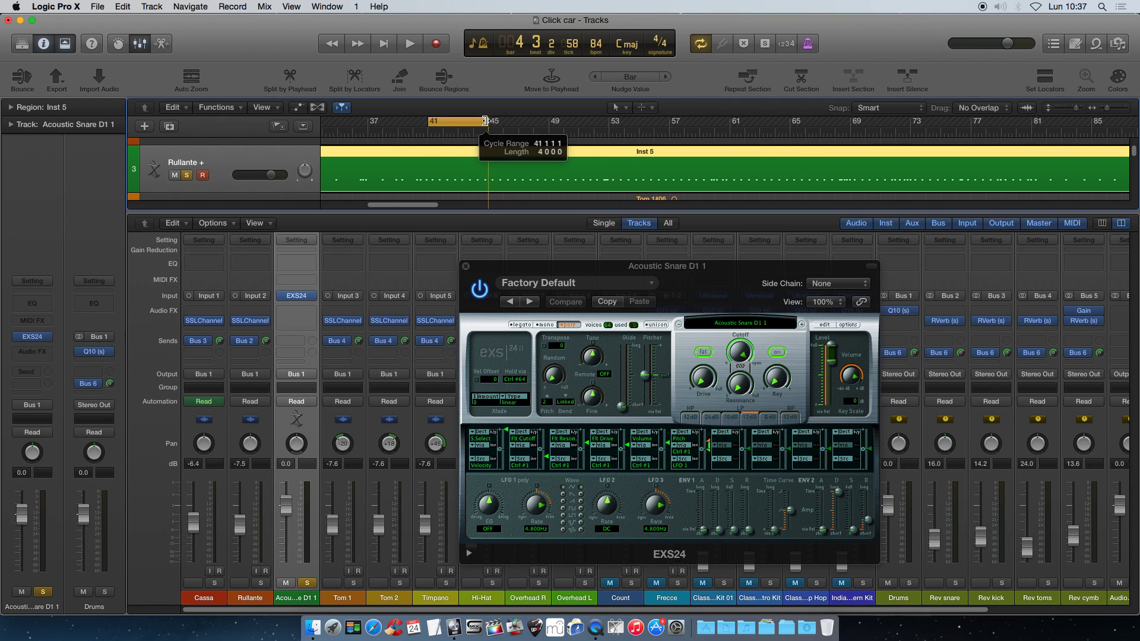
key("space")
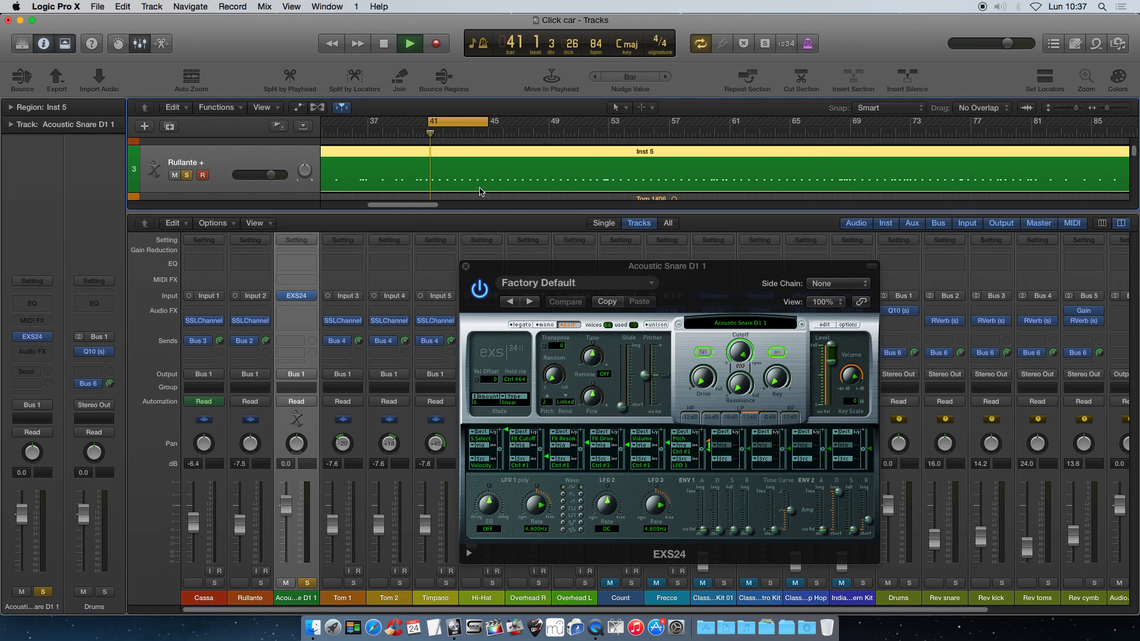
Step: Audition successive EXS24 snare samples during looped playback, settle on Acoustic Snare D1 11, and close the instrument window
left_click_drag(662, 289, 610, 274)
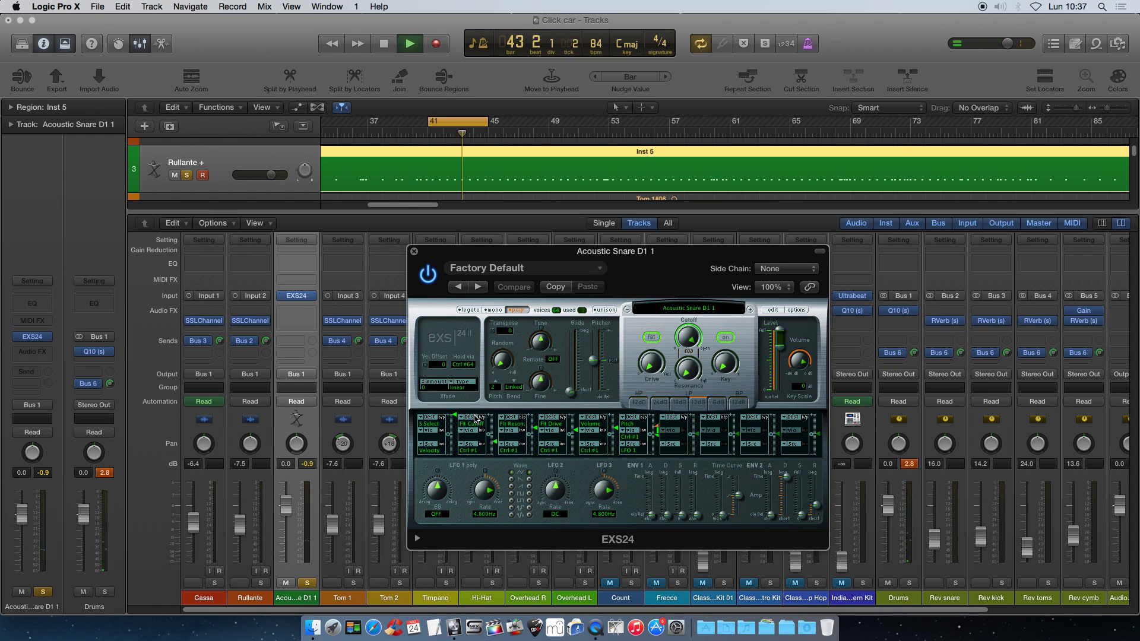
left_click(307, 466)
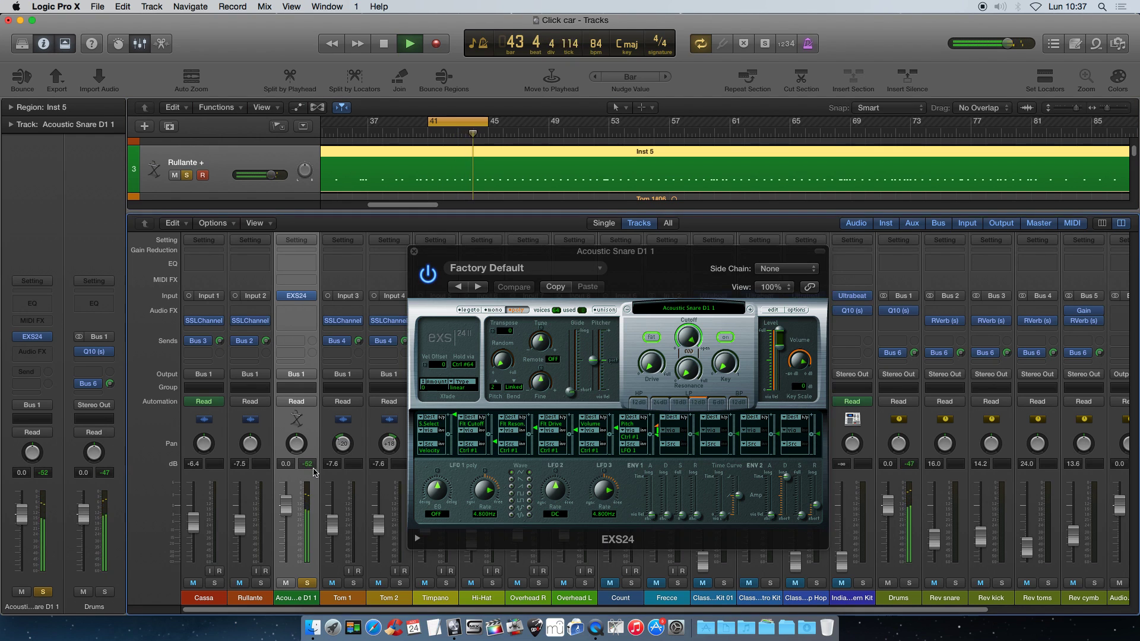
left_click(750, 310)
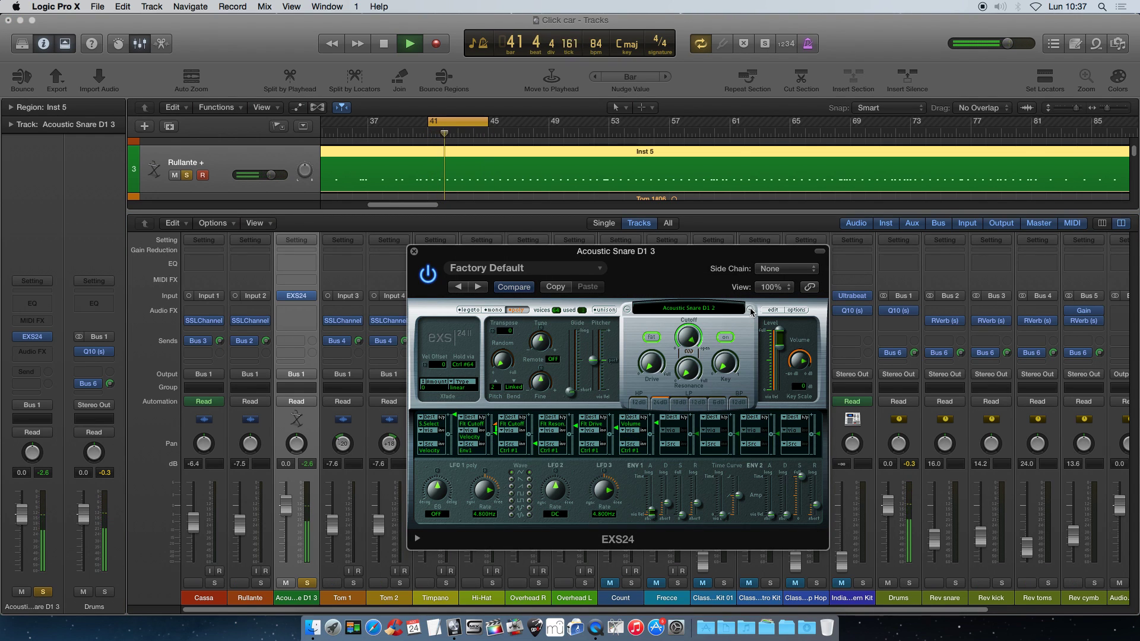
left_click(750, 309)
left_click(749, 309)
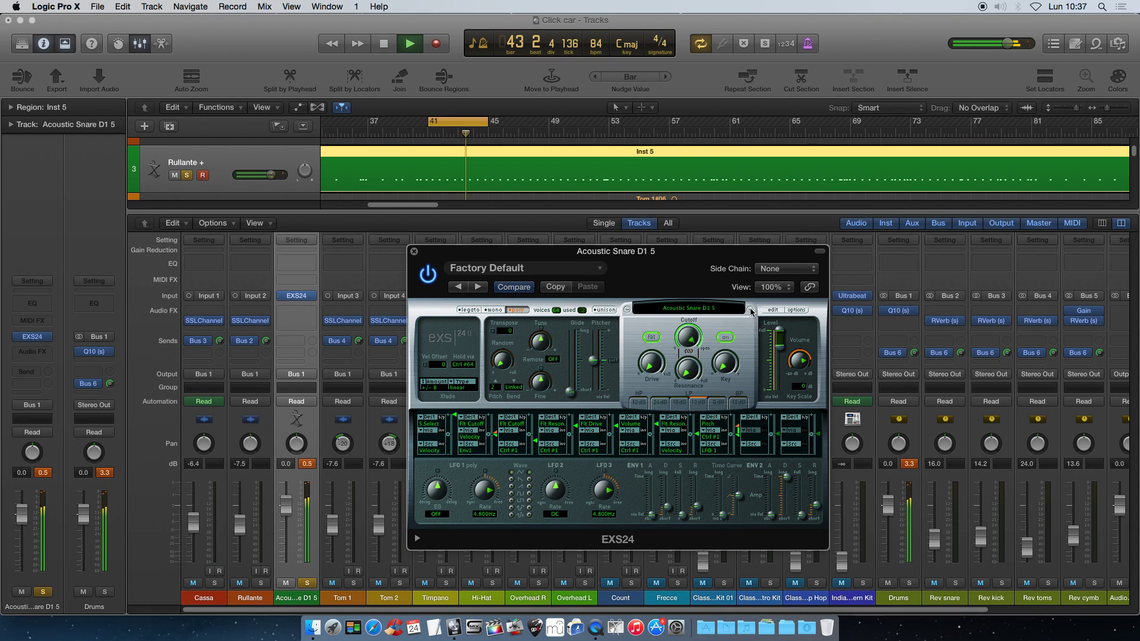
left_click(749, 310)
left_click(750, 309)
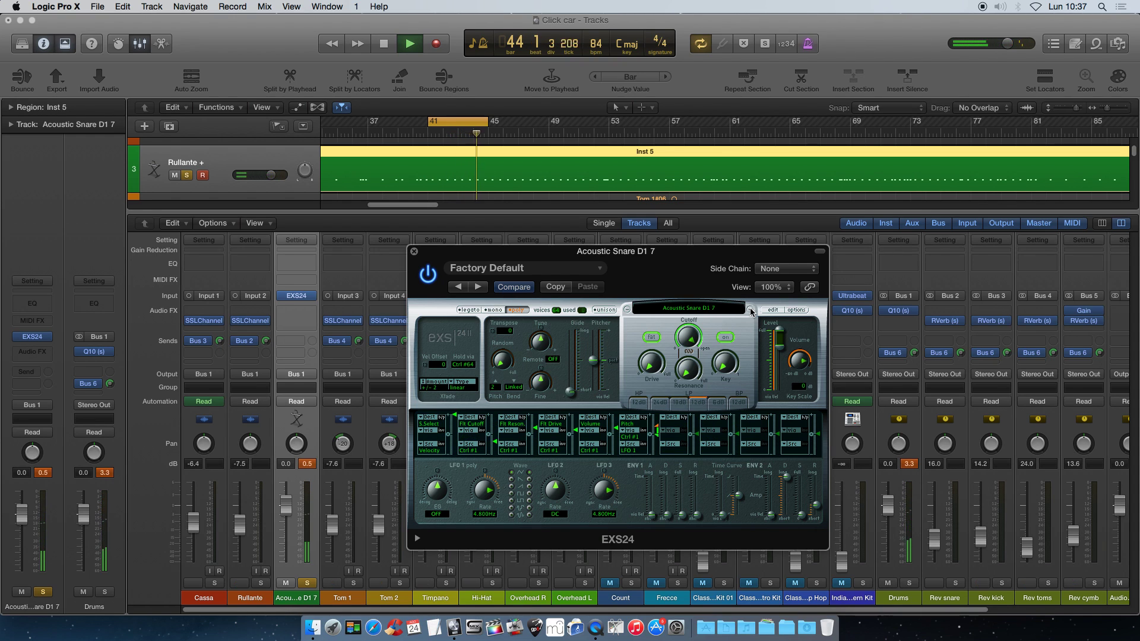
left_click(750, 309)
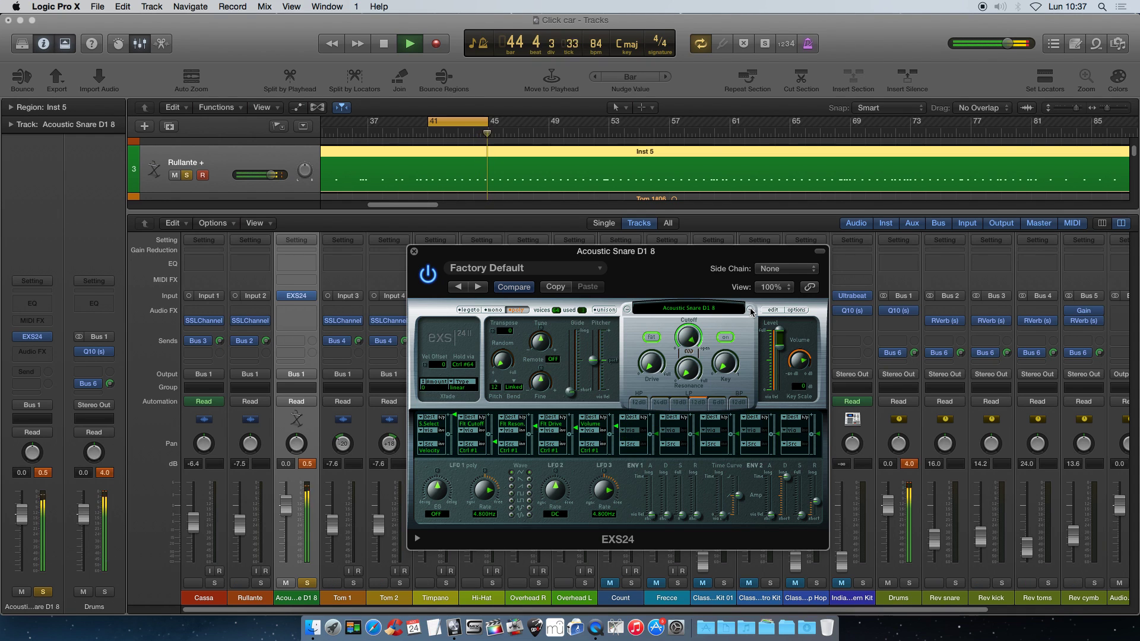
left_click(749, 310)
left_click(749, 310)
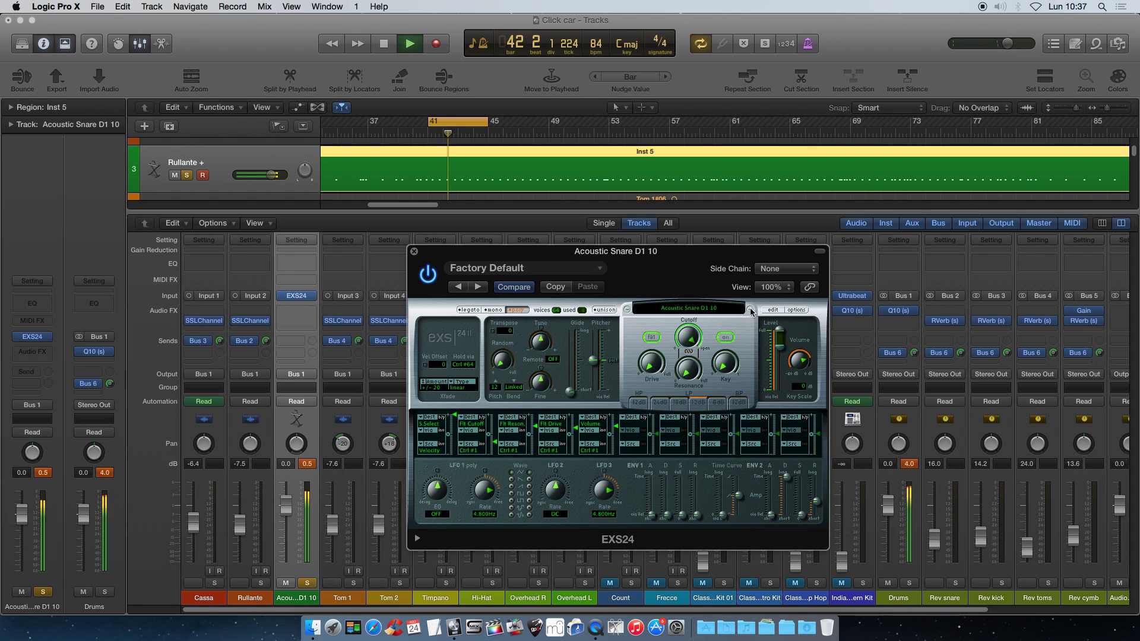
left_click(749, 309)
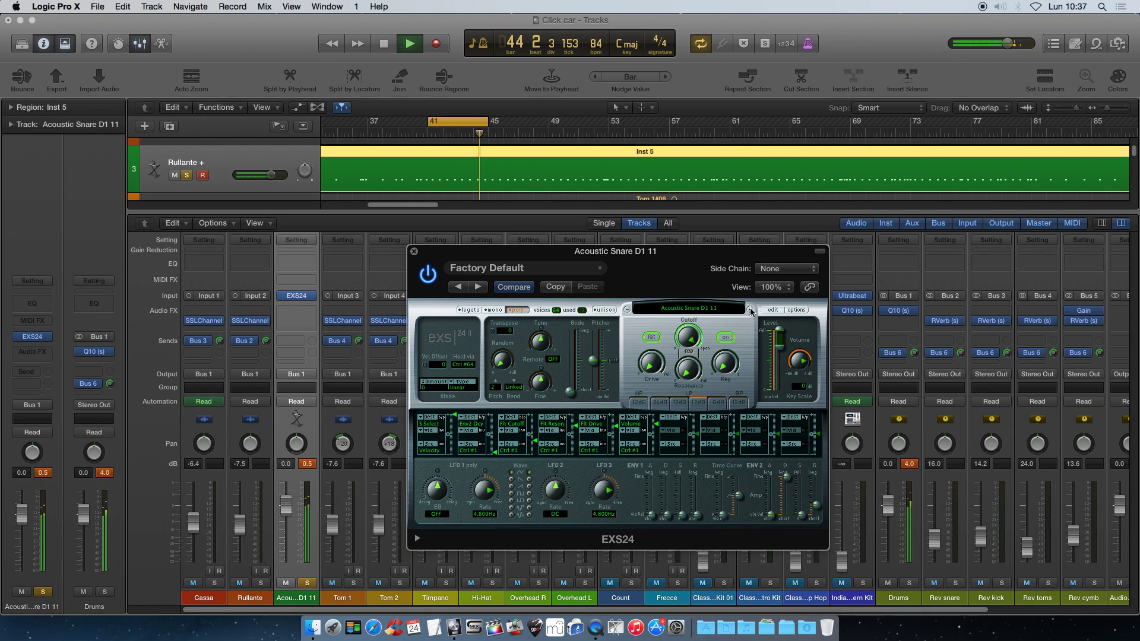
left_click(838, 478)
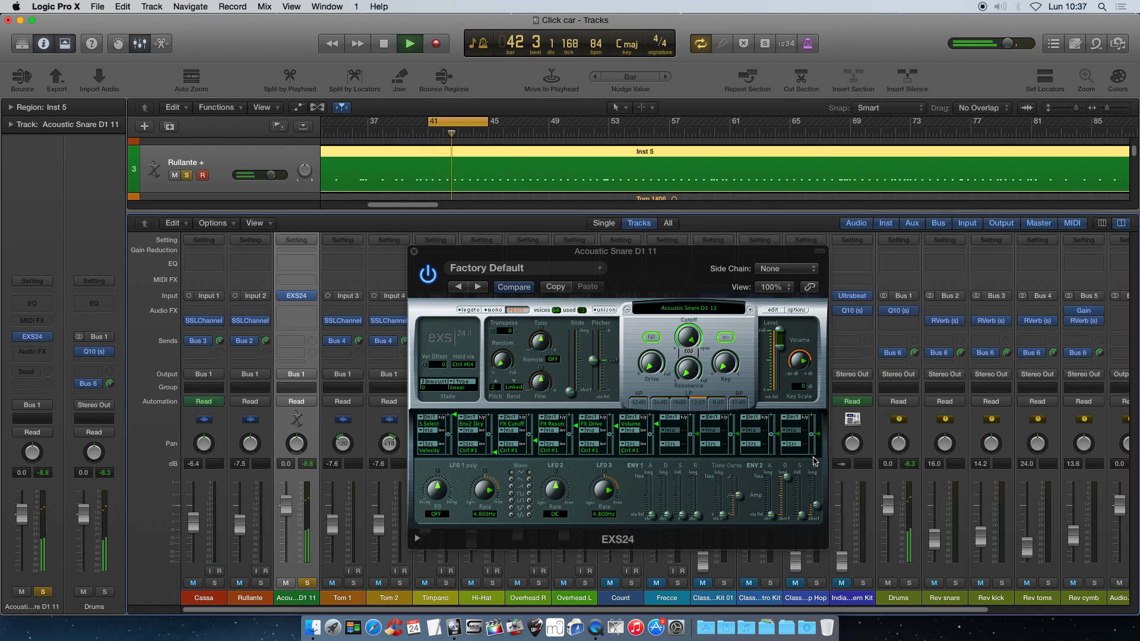
left_click_drag(641, 253, 868, 254)
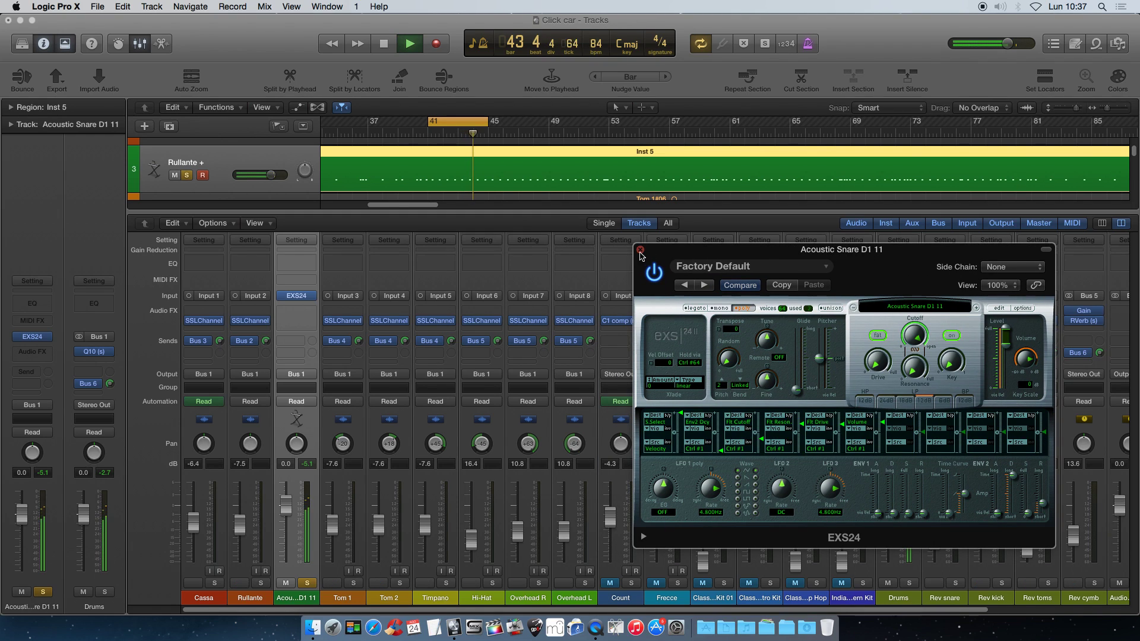
left_click(640, 251)
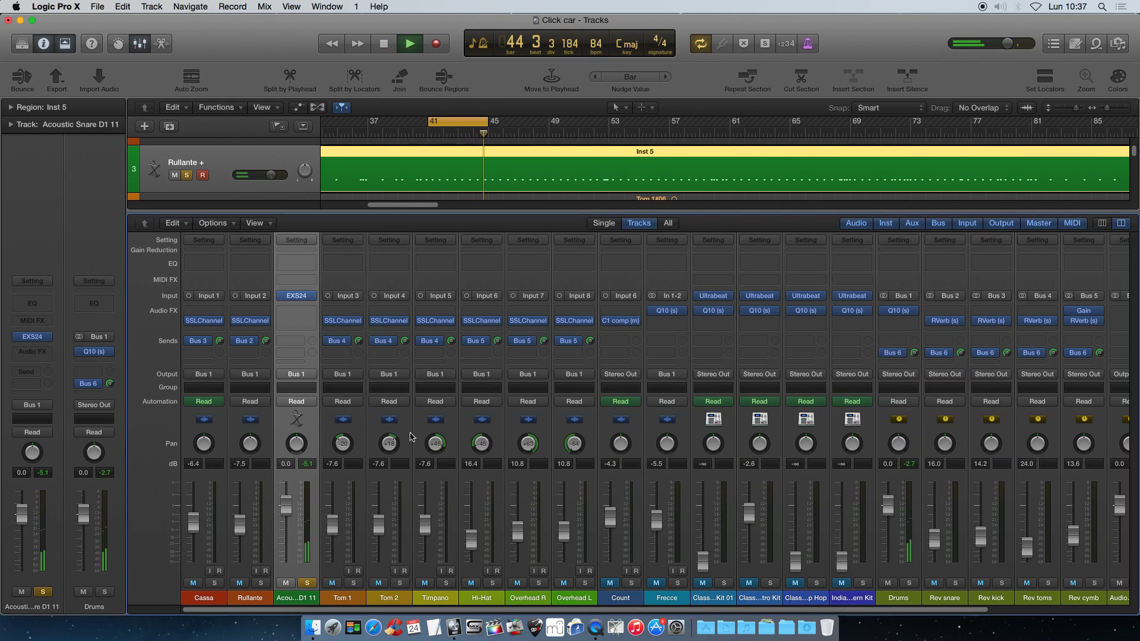
Step: Replay the looped snare, pan its channel slightly left, stop playback and unsolo the channel
key("space")
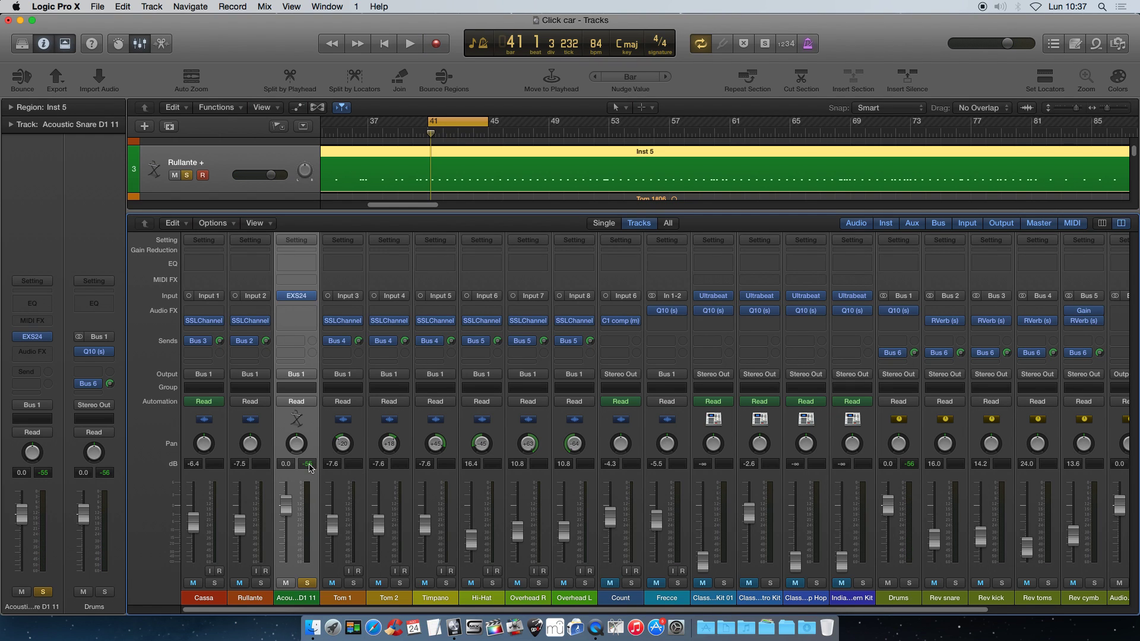
key("space")
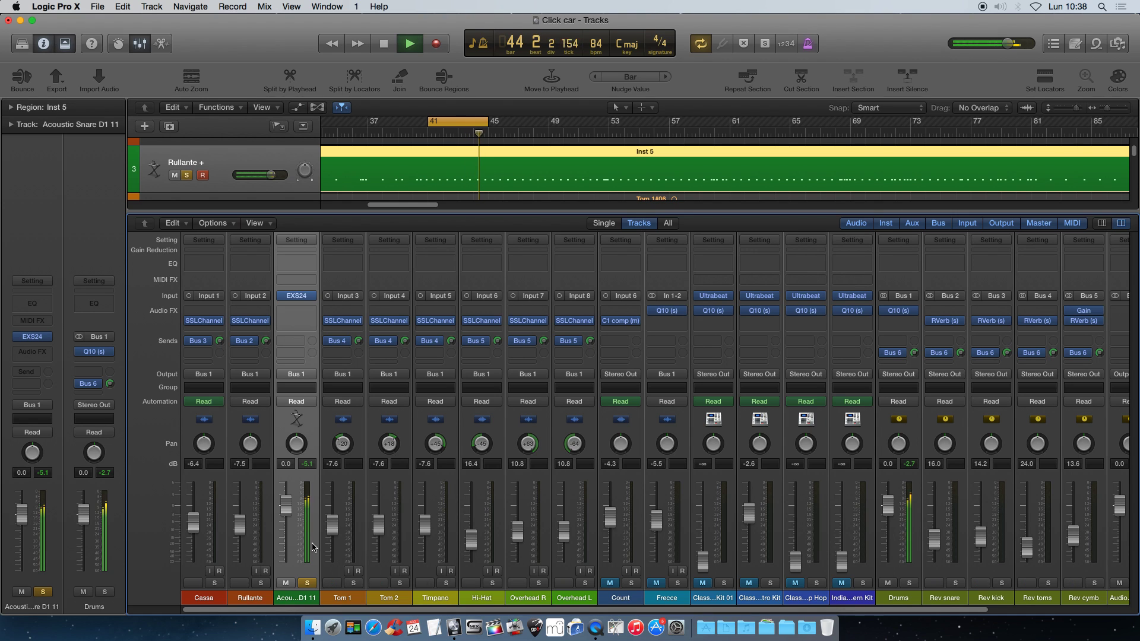
left_click_drag(296, 449, 297, 453)
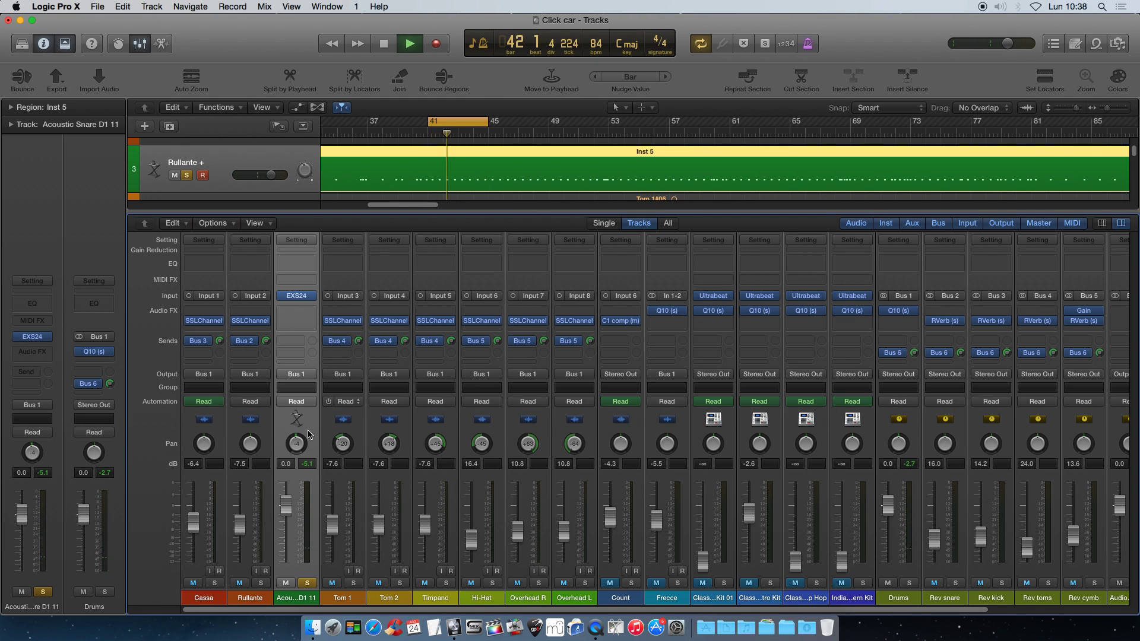
key("space")
left_click(303, 584)
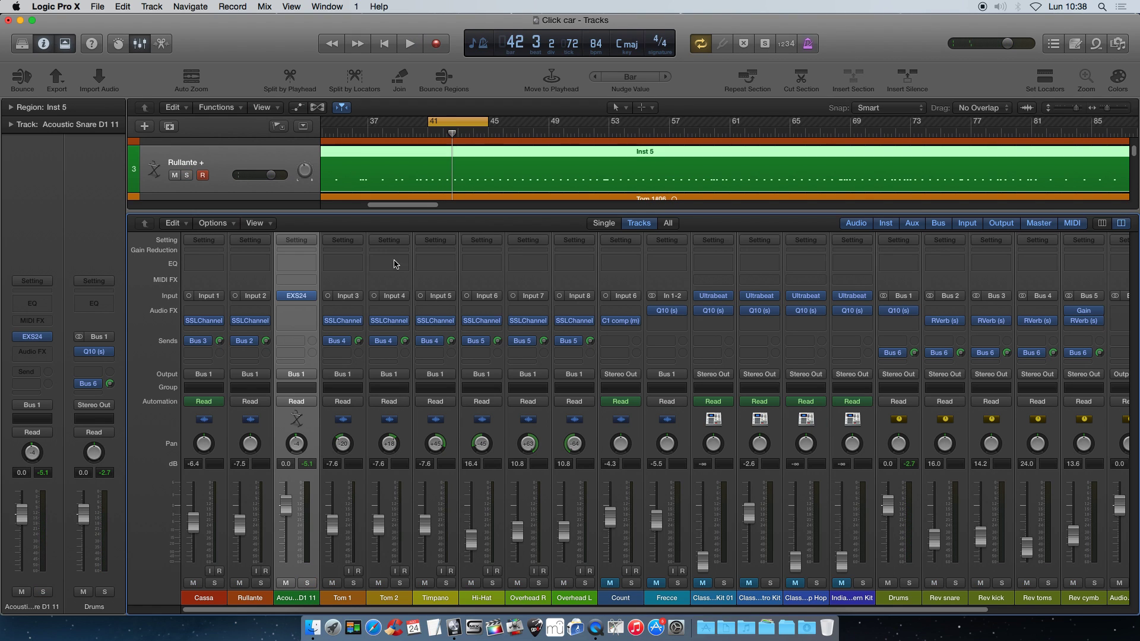
Step: Open the Inst 5 region in the Piano Roll around bars 37 to 51 and list its note events with velocities
double_click(427, 175)
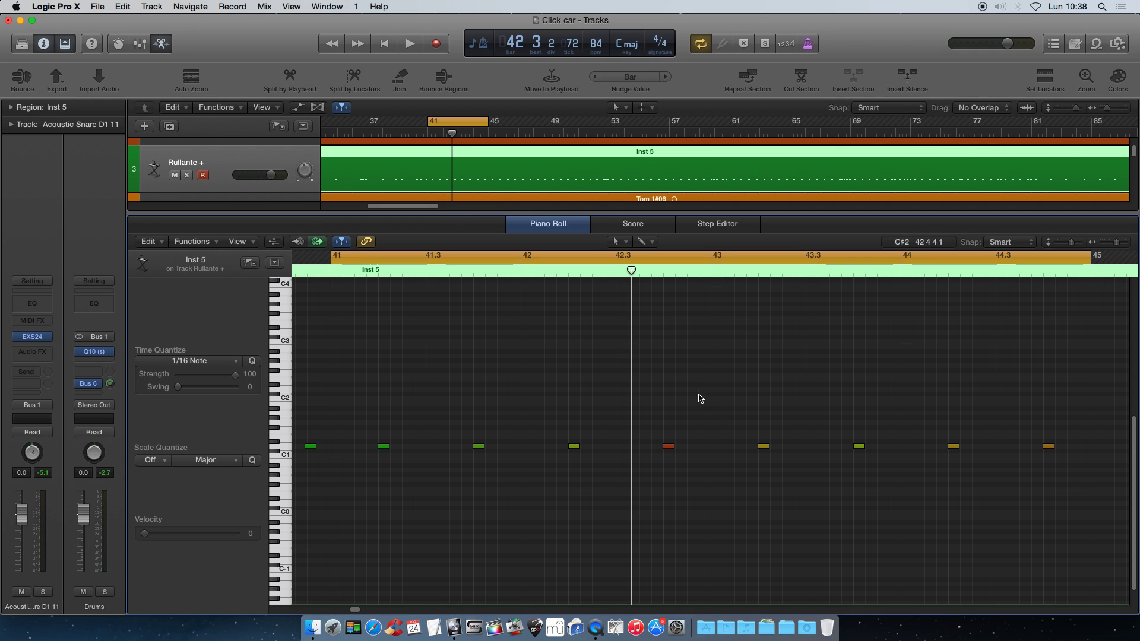
left_click_drag(1116, 242, 1110, 244)
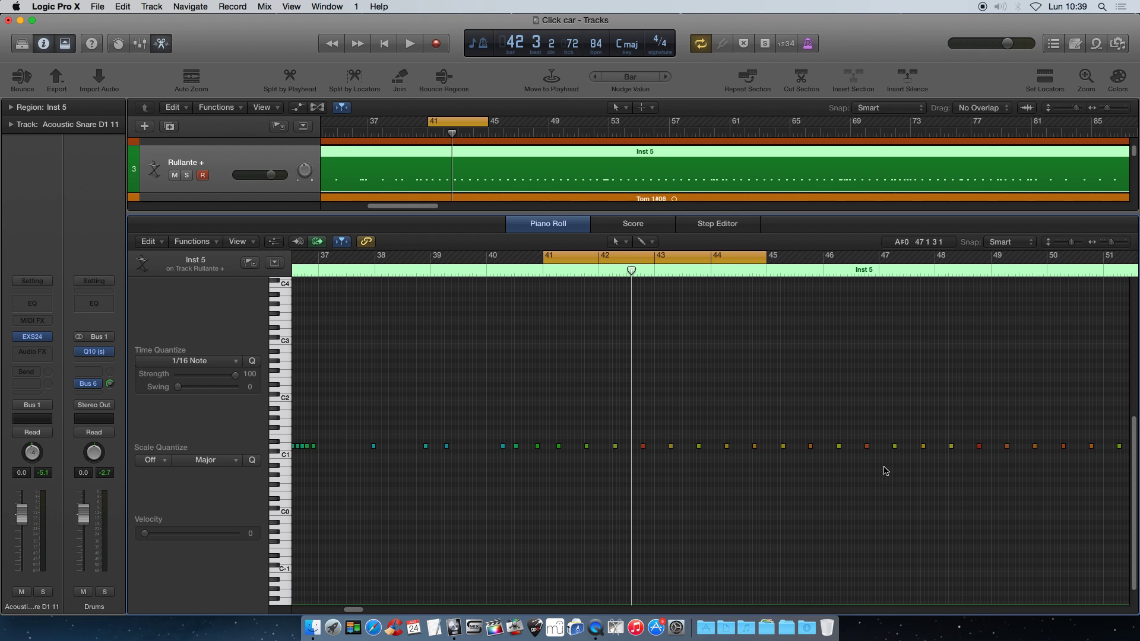
left_click_drag(354, 610, 354, 611)
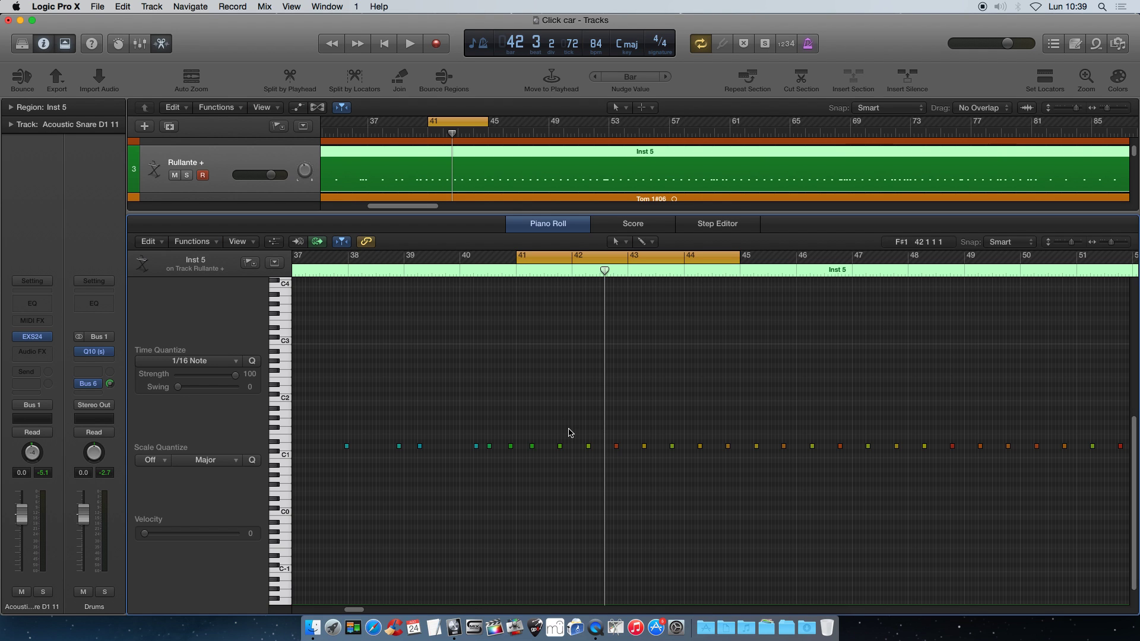
left_click(1055, 44)
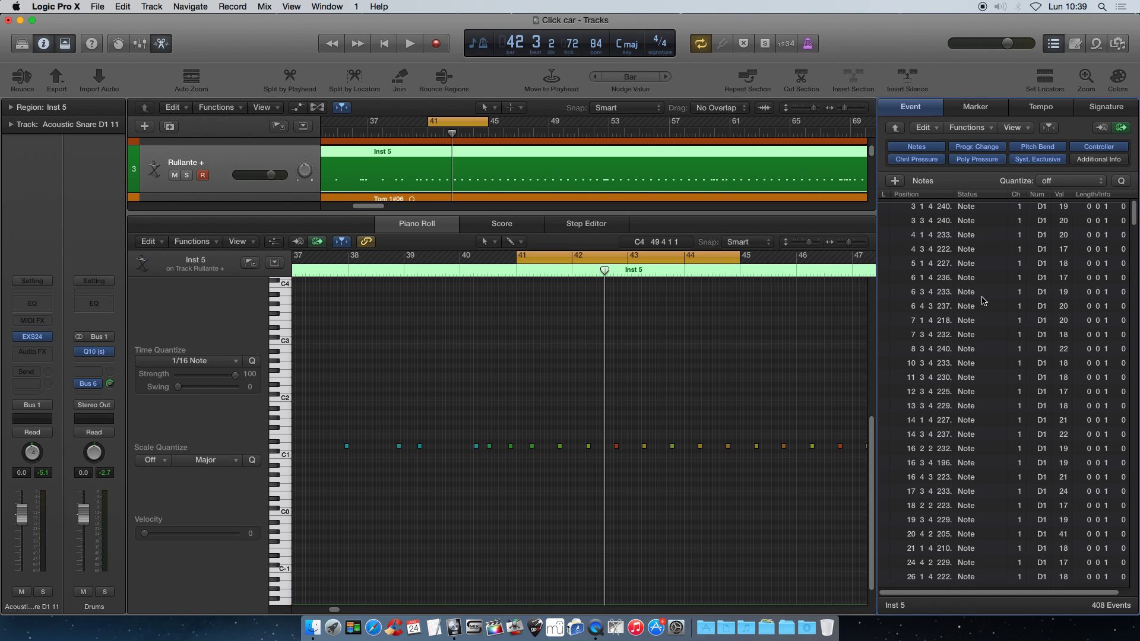
Step: Close the event list and Piano Roll, bring the recorded Rullante track into view, and open the mixer
left_click_drag(1134, 217, 1135, 181)
left_click(1054, 43)
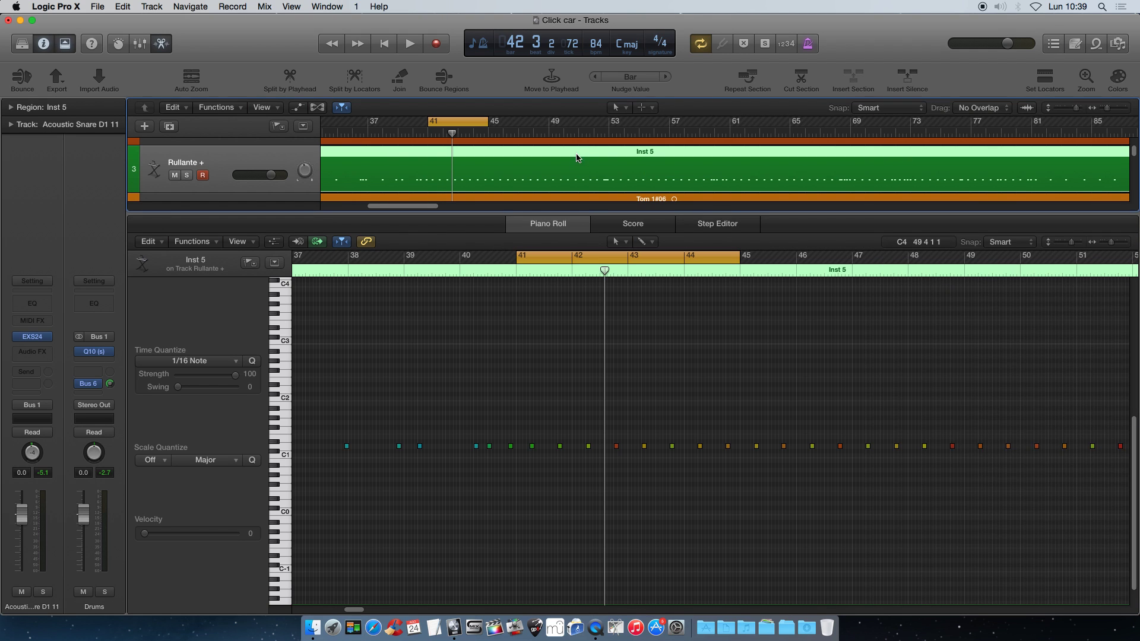
scroll(577, 158, "up", 2)
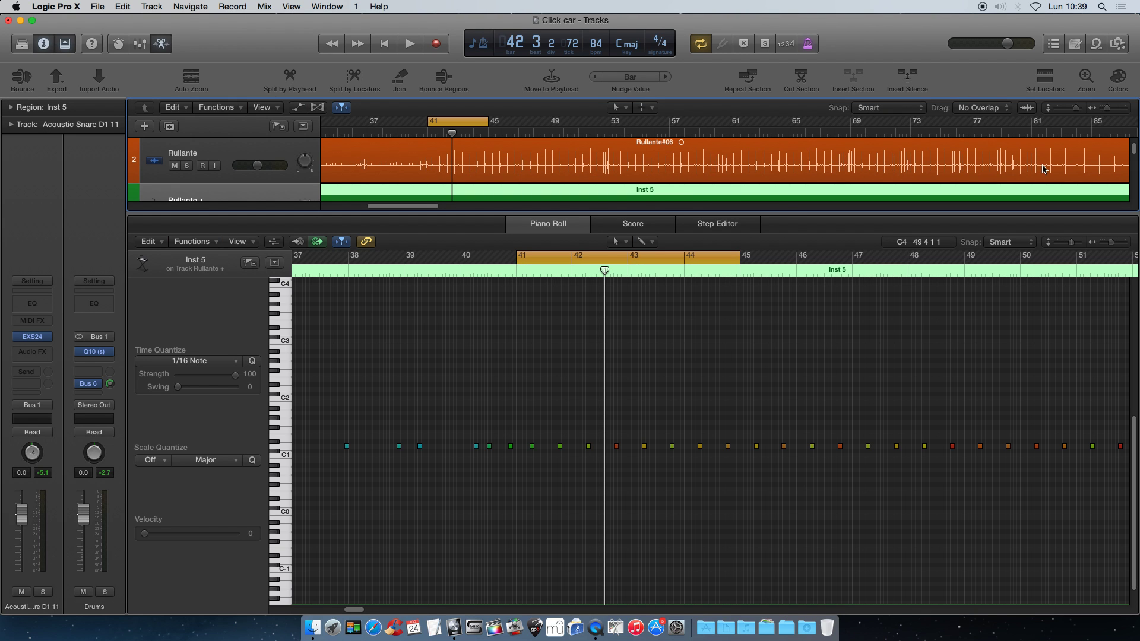
scroll(414, 212, "right", 2)
mouse_move(414, 213)
left_mouse_down()
mouse_move(469, 213)
mouse_move(410, 213)
left_mouse_up()
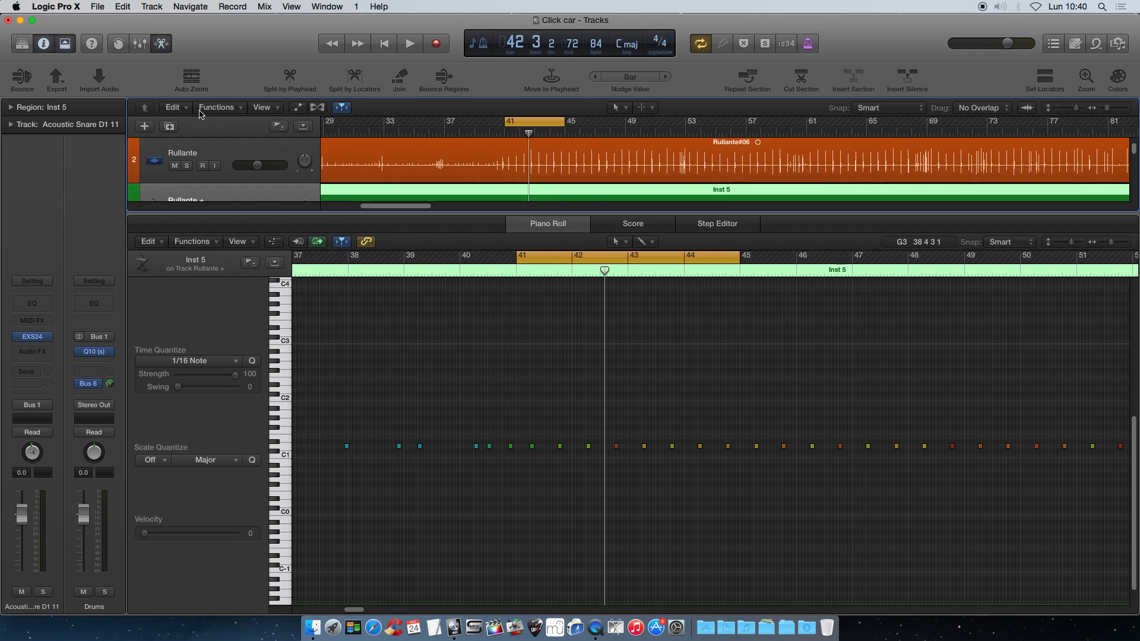
left_click(162, 45)
left_click(140, 44)
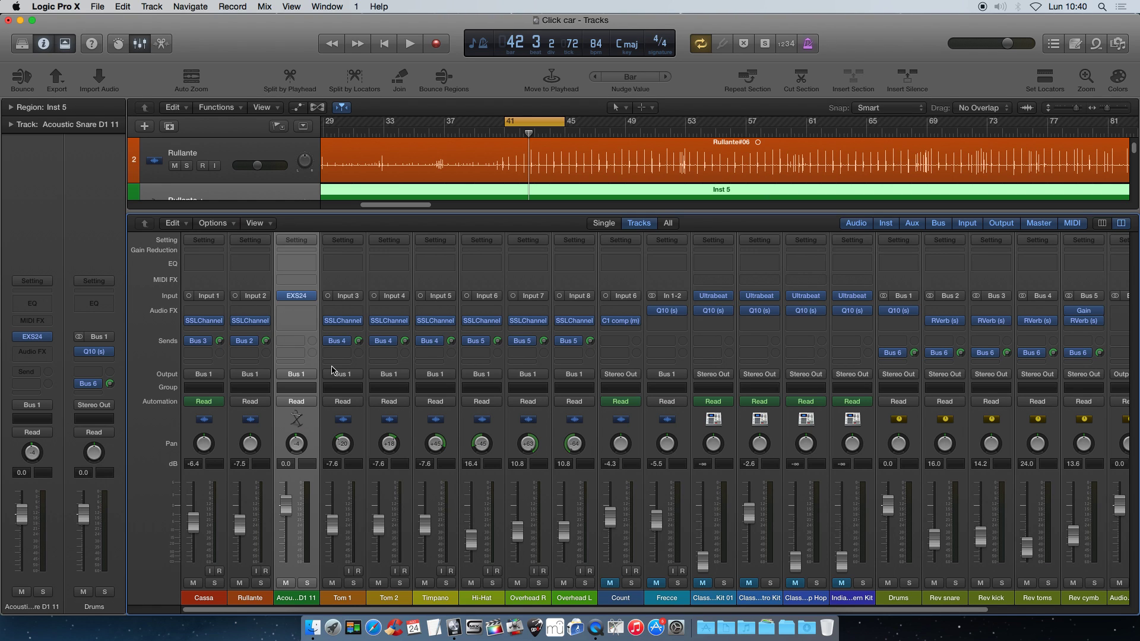
Step: Insert a stereo Gain plug-in on the sampled snare channel, try its left and right phase inversion, and close it
left_click(287, 326)
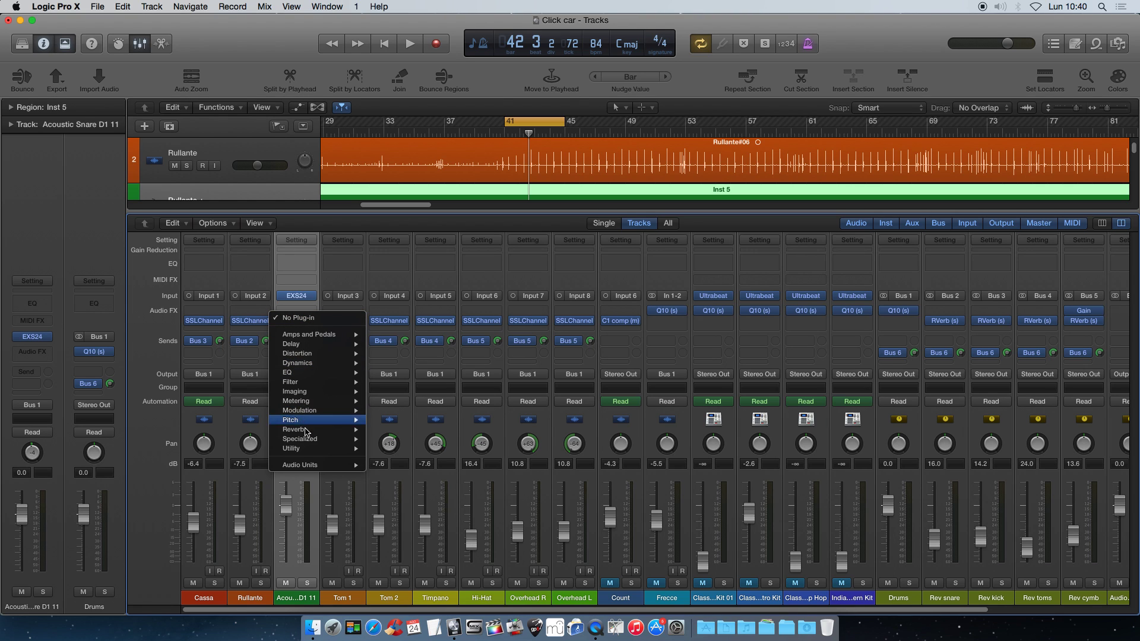
mouse_move(307, 450)
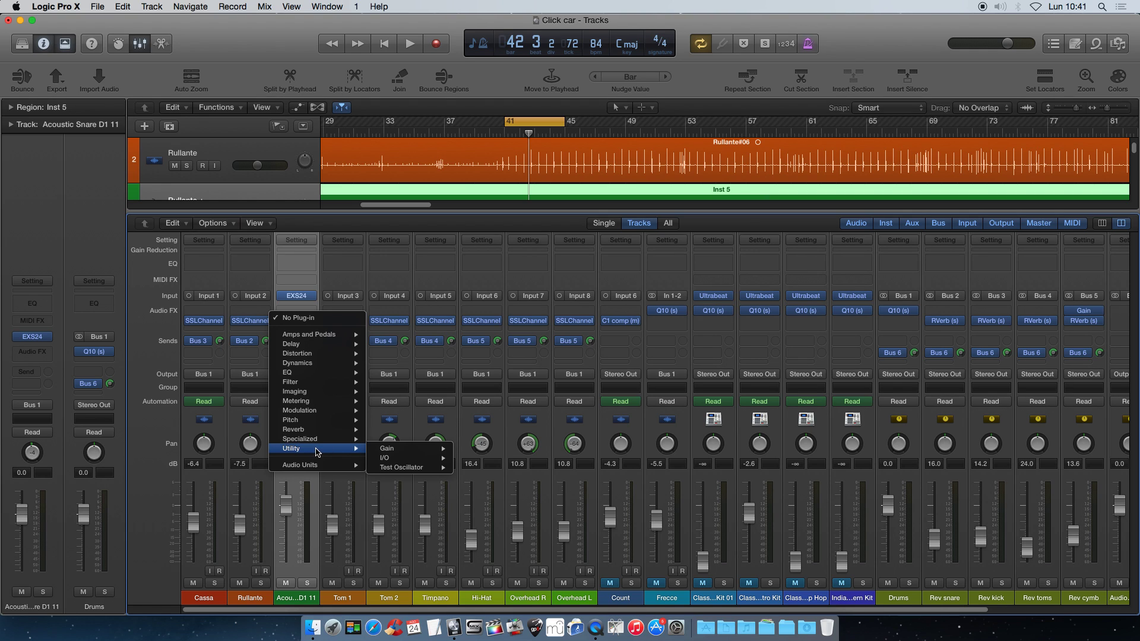
mouse_move(415, 449)
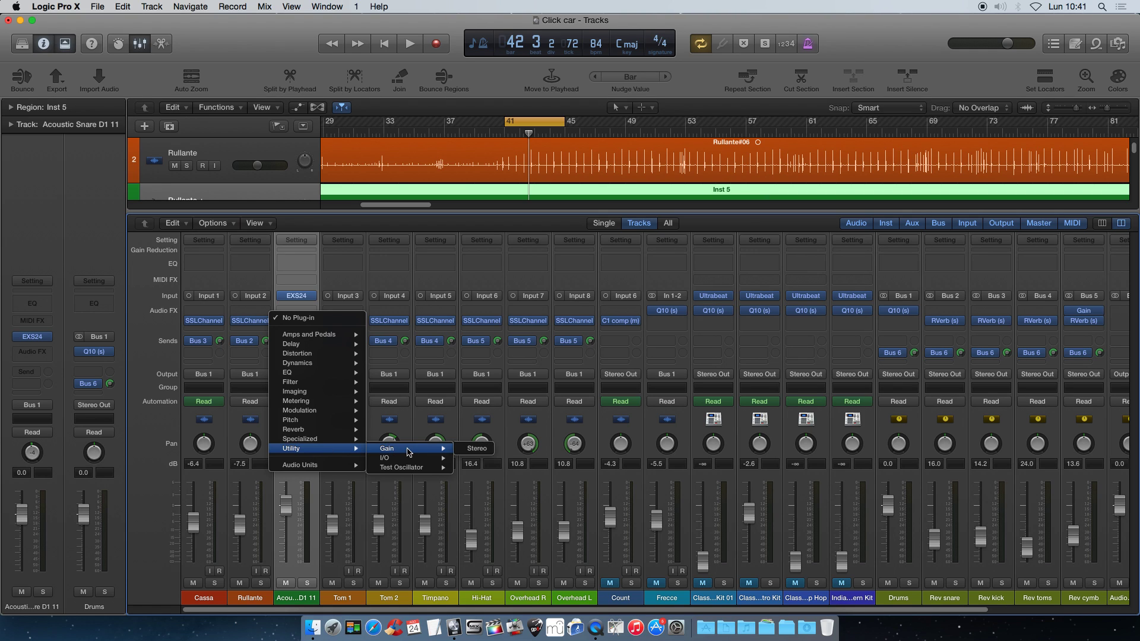
left_click(477, 450)
left_click_drag(109, 51, 307, 132)
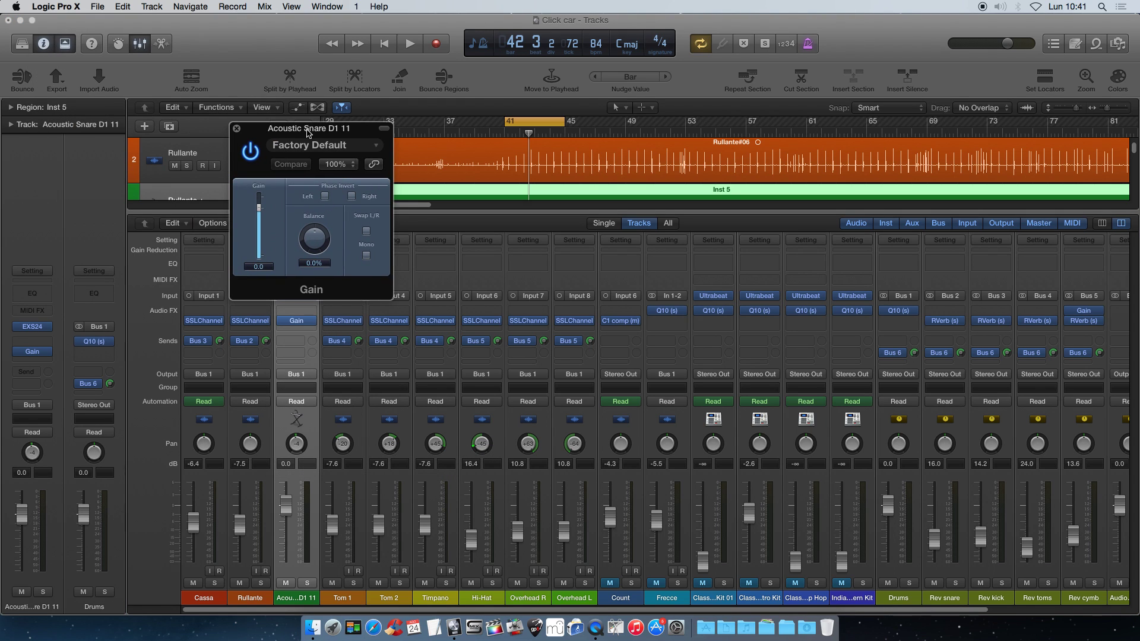
left_click(351, 196)
left_click(325, 196)
left_click(327, 198)
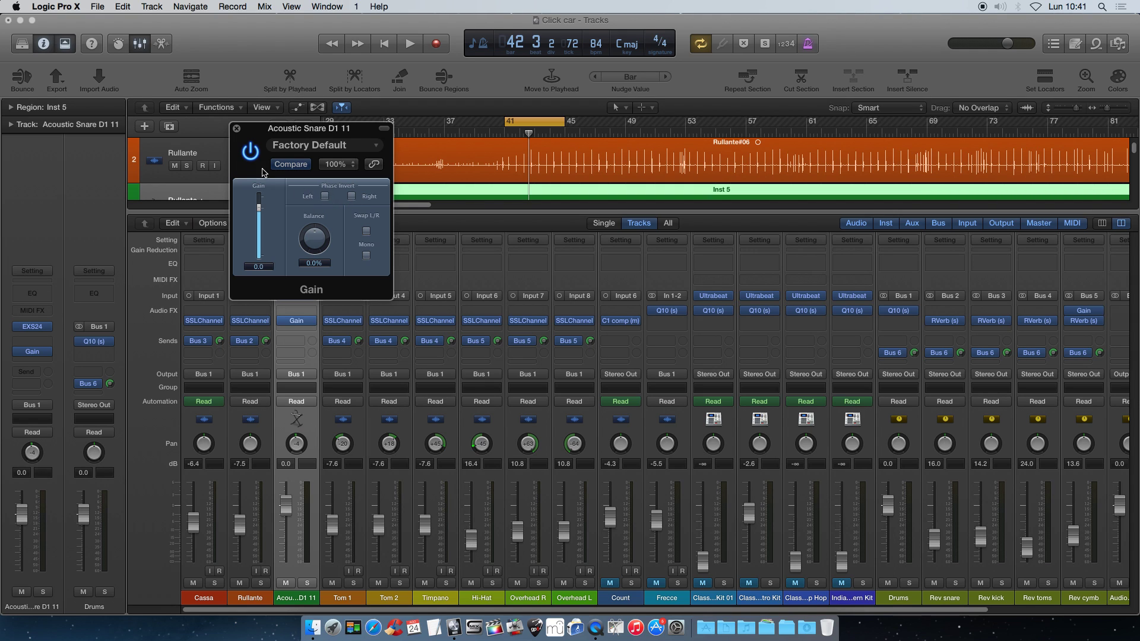
left_click(237, 129)
Step: Replace the sampled snare channel's Gain plug-in with the stereo Waves SSLChannel and enable its phase inversion
left_click(314, 322)
mouse_move(319, 486)
mouse_move(407, 506)
scroll(498, 374, "down", 10)
mouse_move(481, 378)
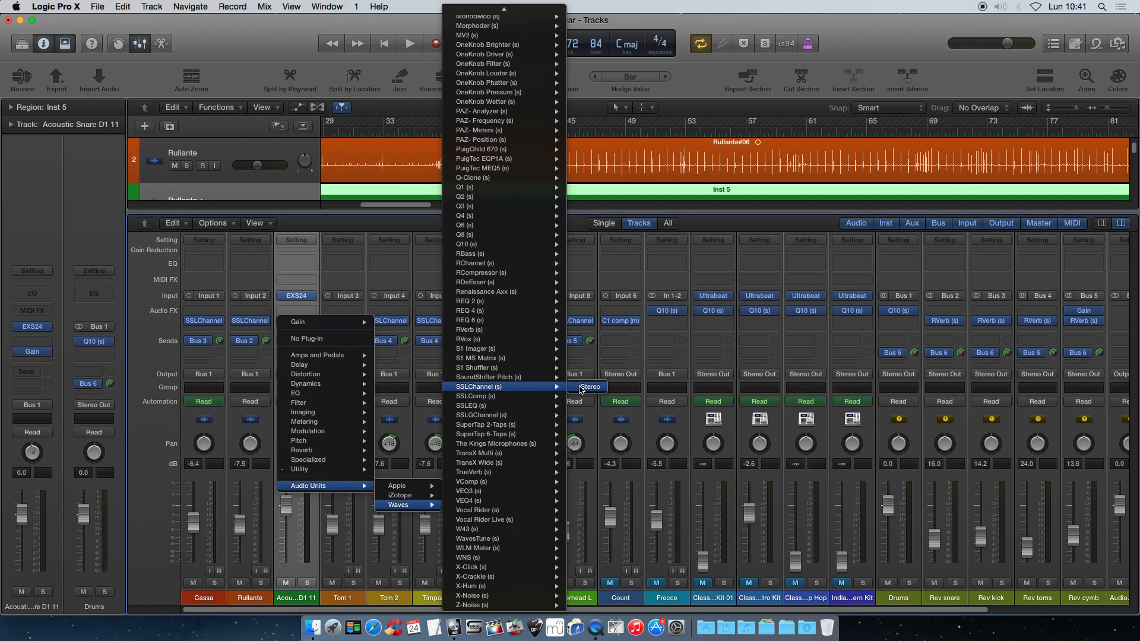
left_click(585, 387)
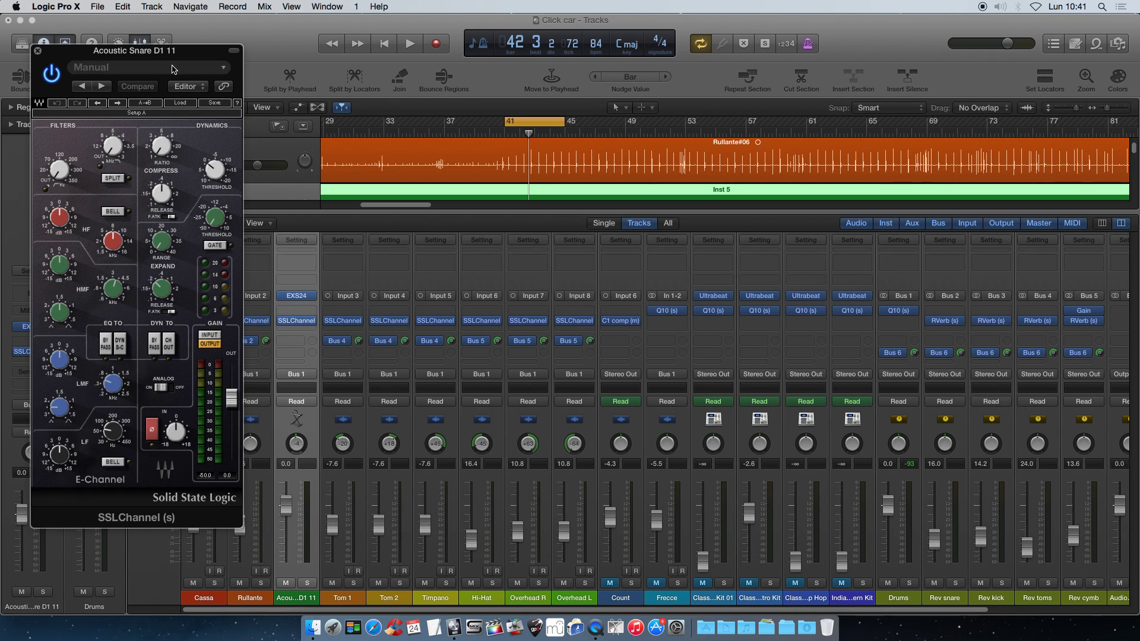
left_click_drag(160, 50, 592, 57)
left_click(588, 453)
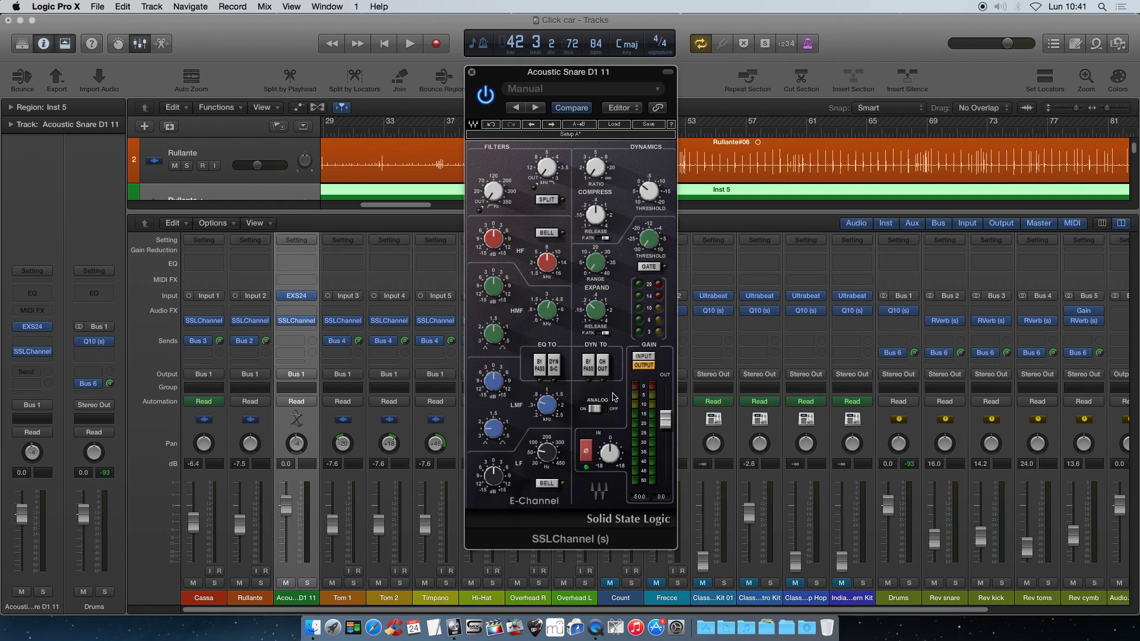
left_click_drag(569, 74, 693, 63)
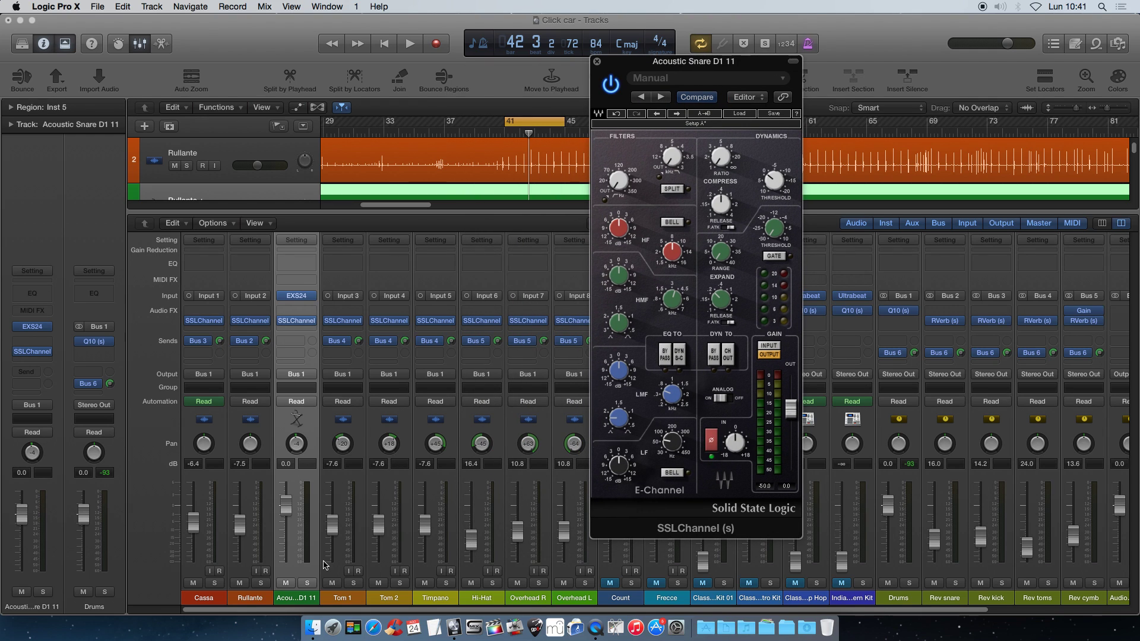
Step: Solo the Rullante and sampled snare channels, start looped playback, and lower the sampled snare's level to -5.9 dB
left_click(287, 612)
left_click(260, 583)
left_click(307, 583)
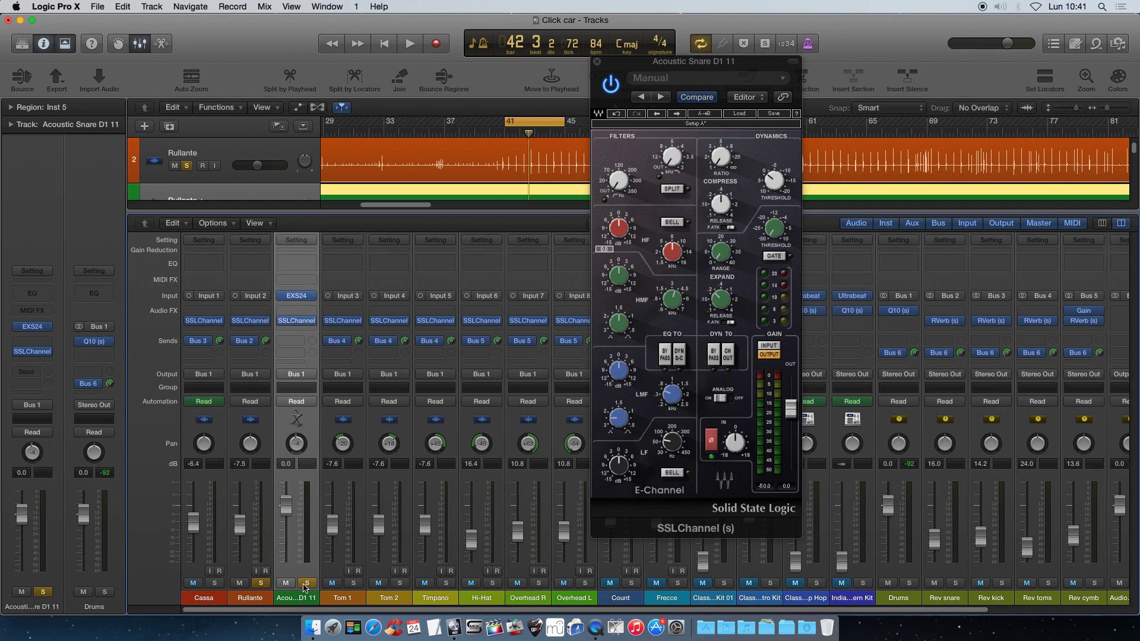
key("space")
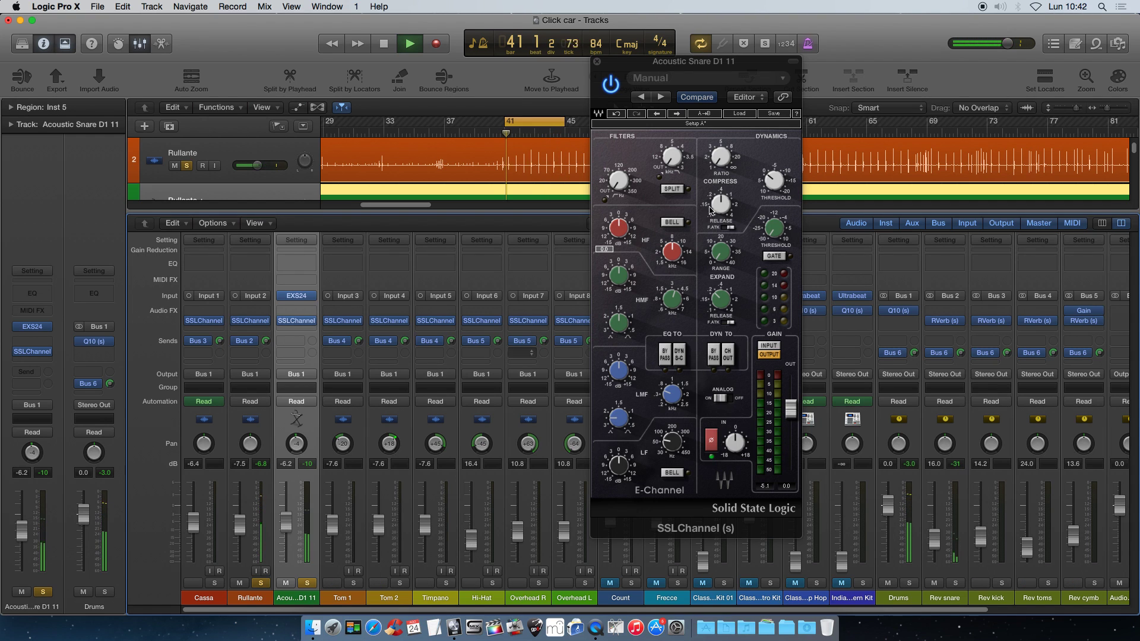
left_click(623, 147)
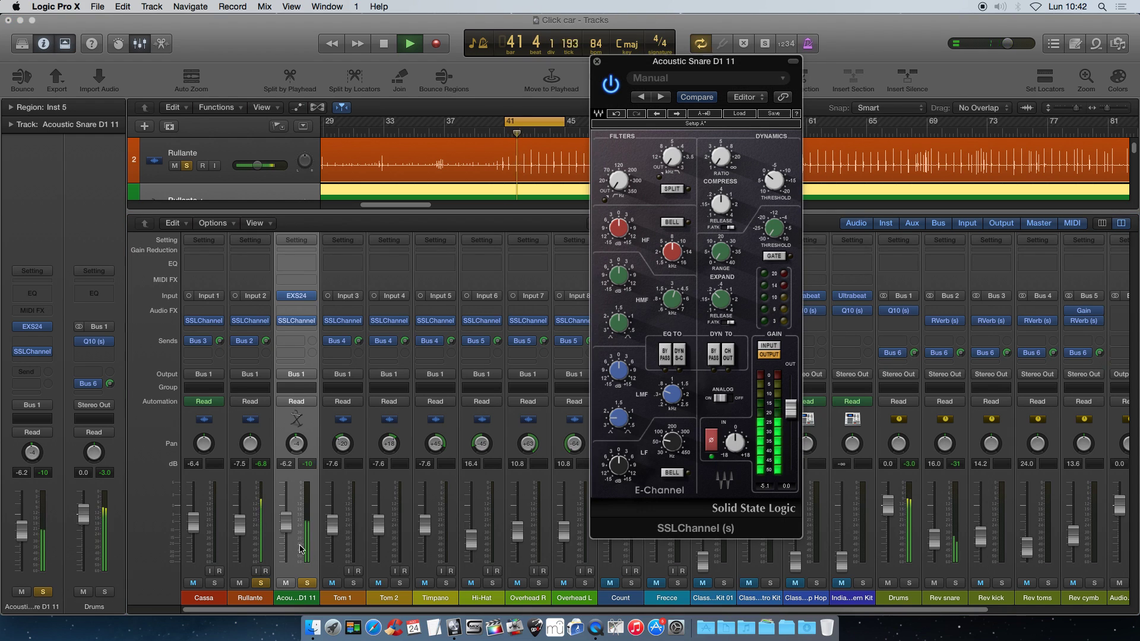
left_click(295, 501)
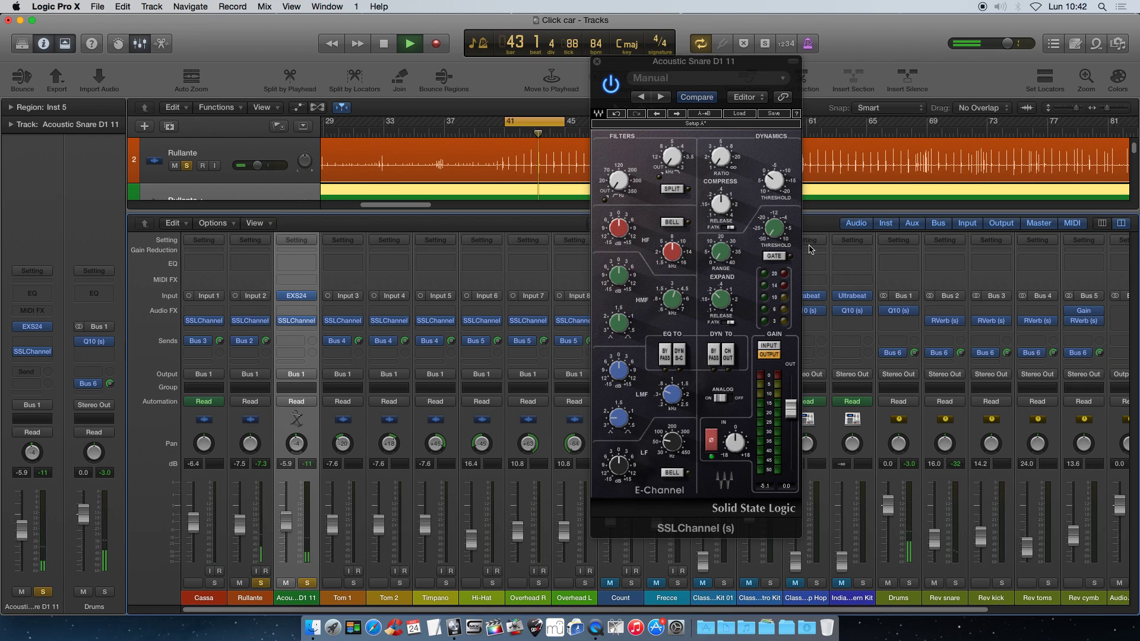
Step: Adjust the SSLChannel compressor's ratio and threshold during playback, and set the sampled snare's level to -6.2 dB
left_click(720, 157)
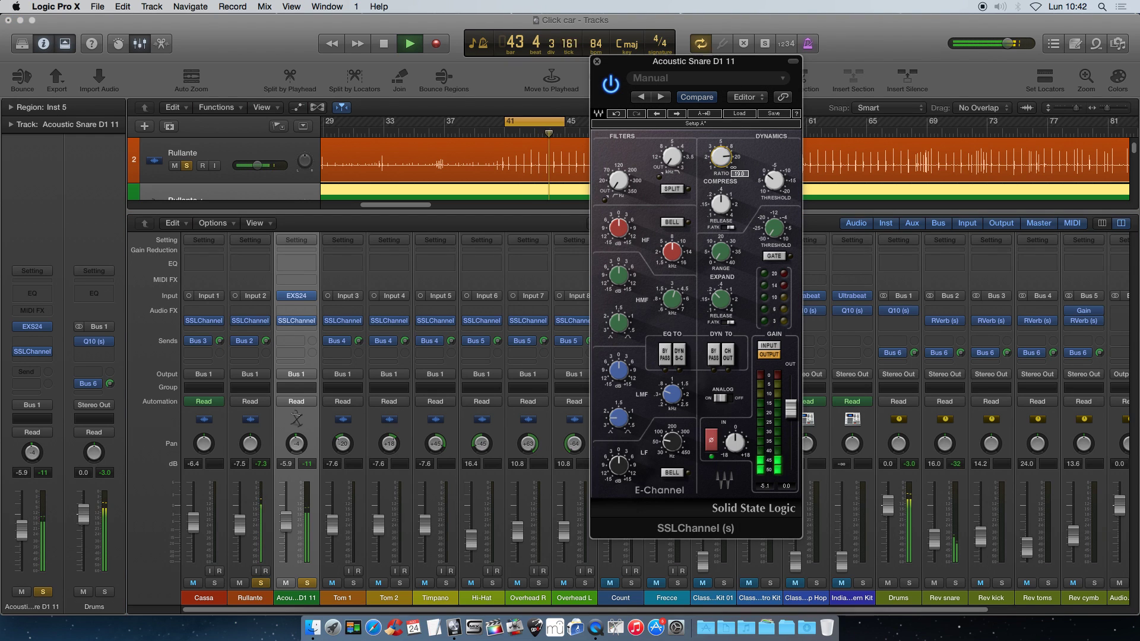
left_click_drag(786, 191, 786, 185)
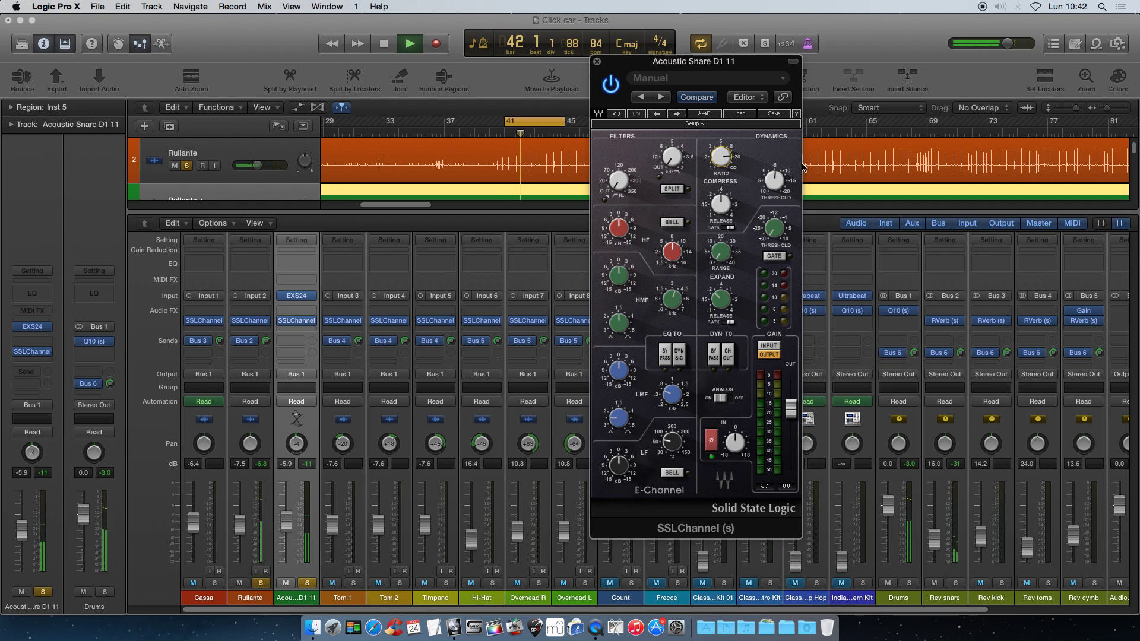
left_click_drag(286, 526, 286, 527)
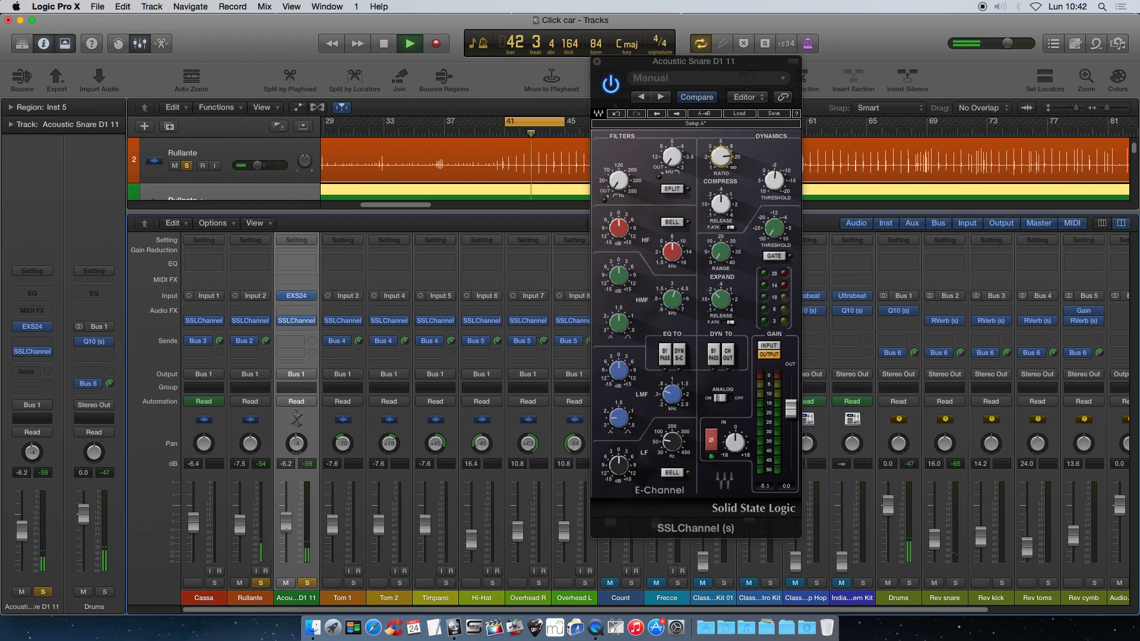
left_click(721, 157)
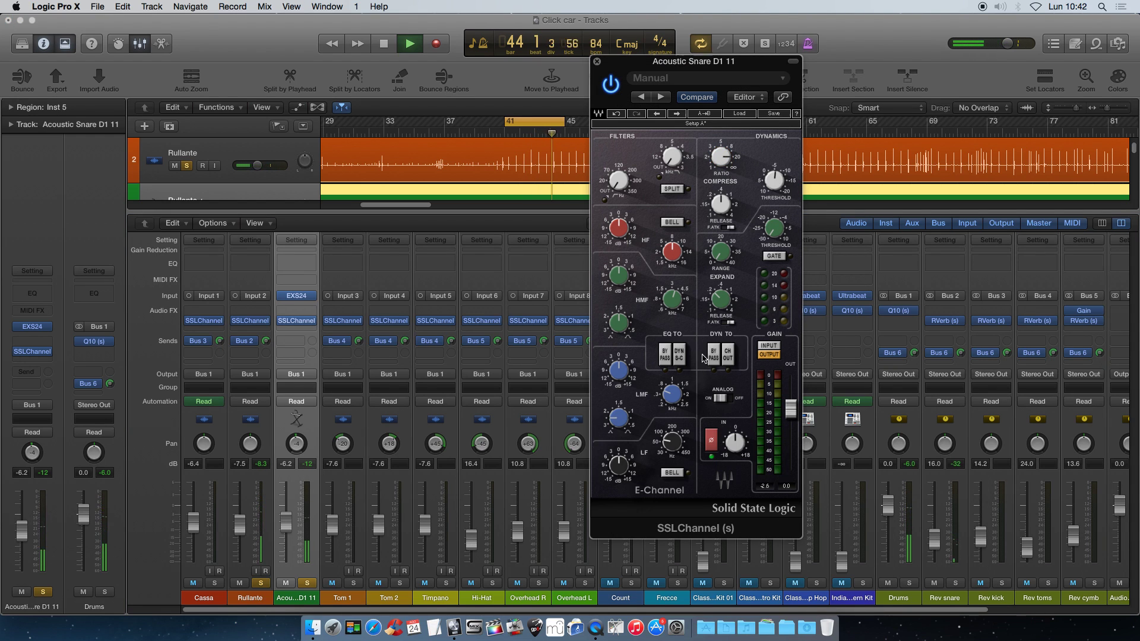
Step: Compare the soloed snares with SSLChannel phase inversion off and on, leave it on, stop playback and close the plug-in
left_click(713, 446)
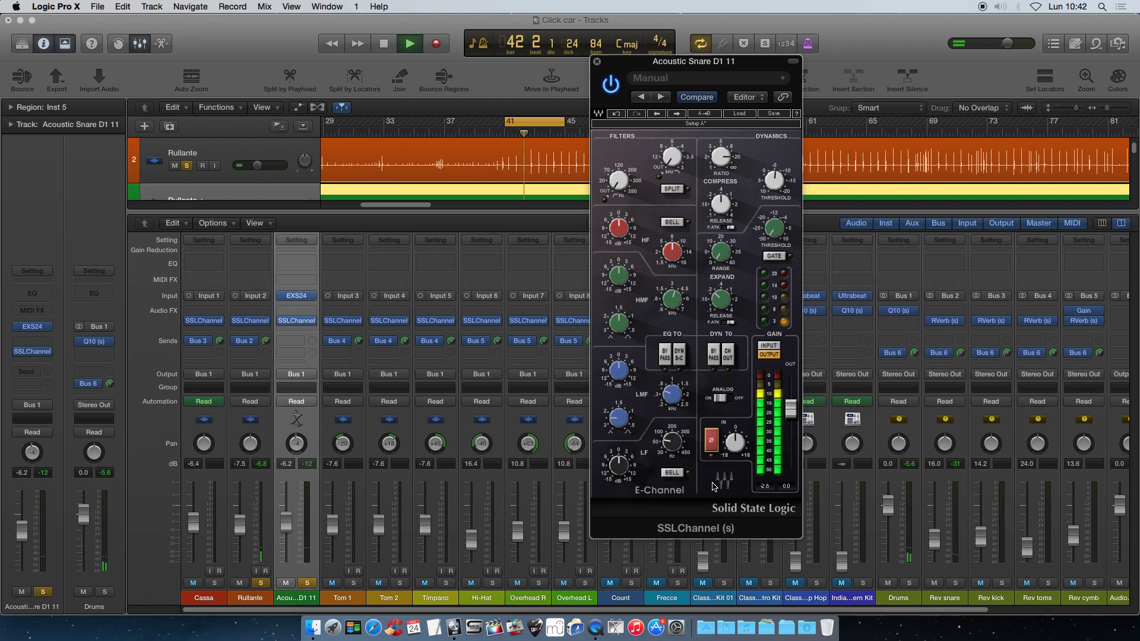
left_click(712, 443)
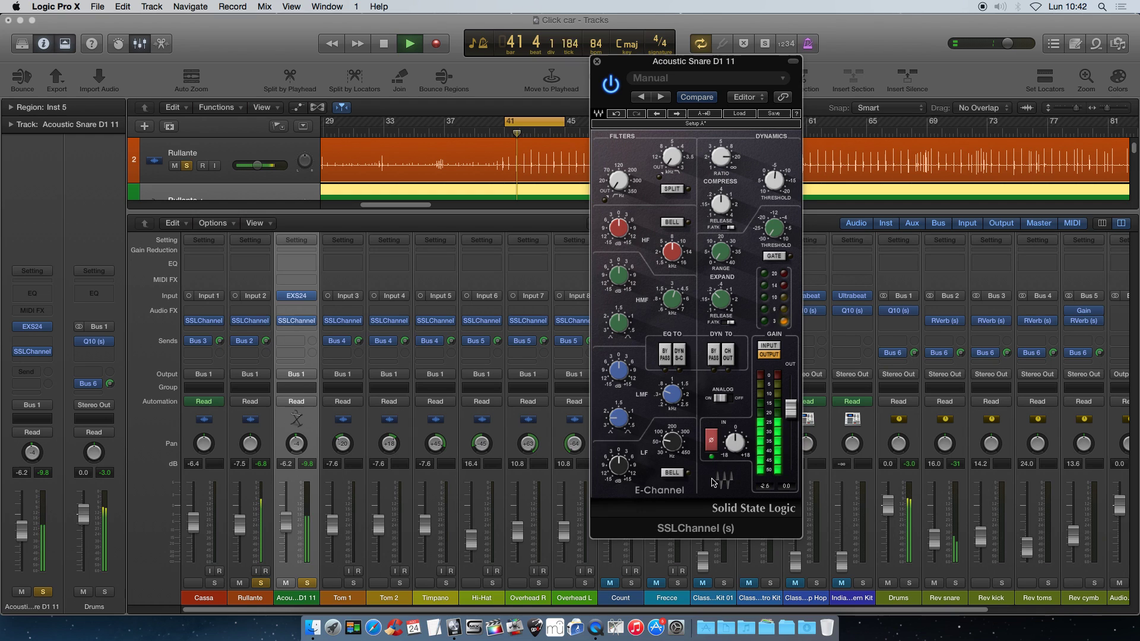
key("space")
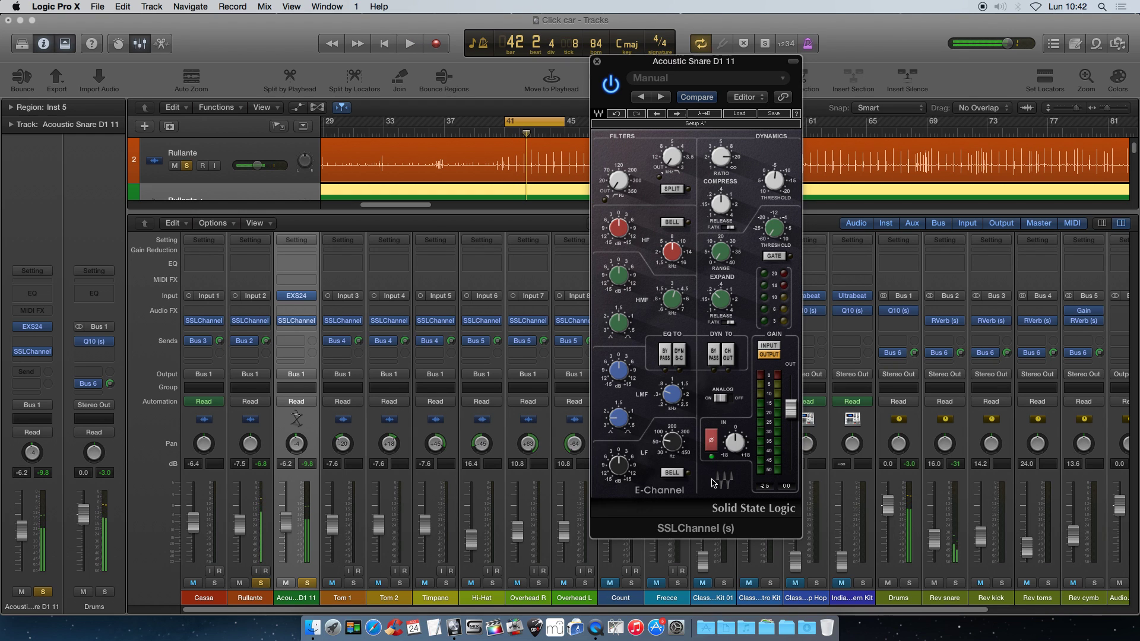
left_click(597, 61)
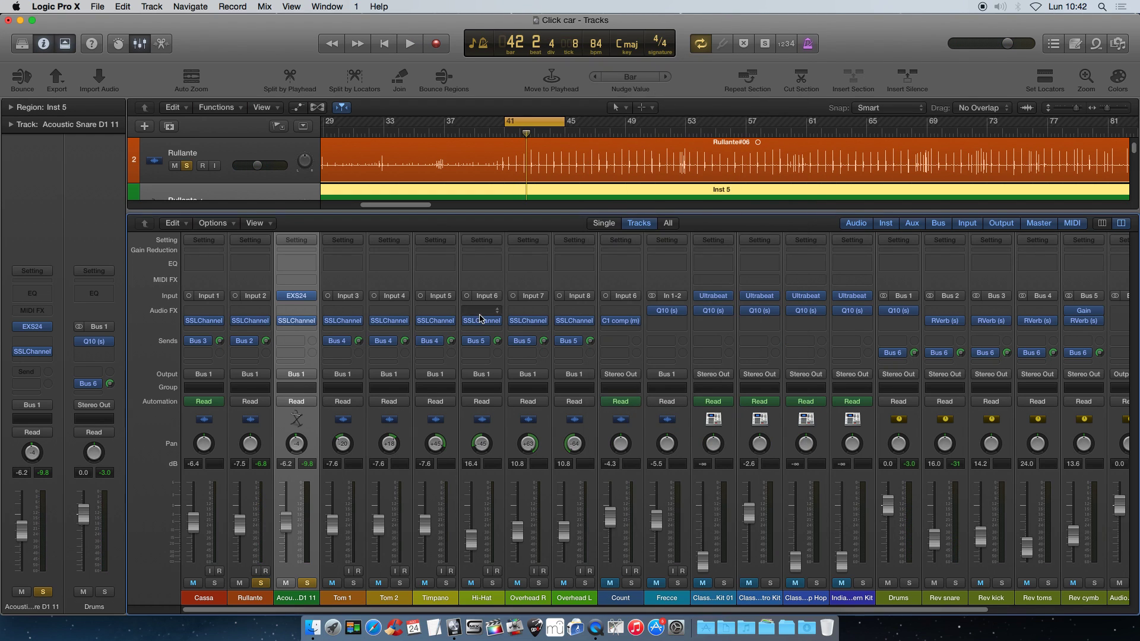
Step: Open the sampled snare's EXS24 instrument, unsolo that channel, and play the recorded Rullante by itself
left_click(296, 296)
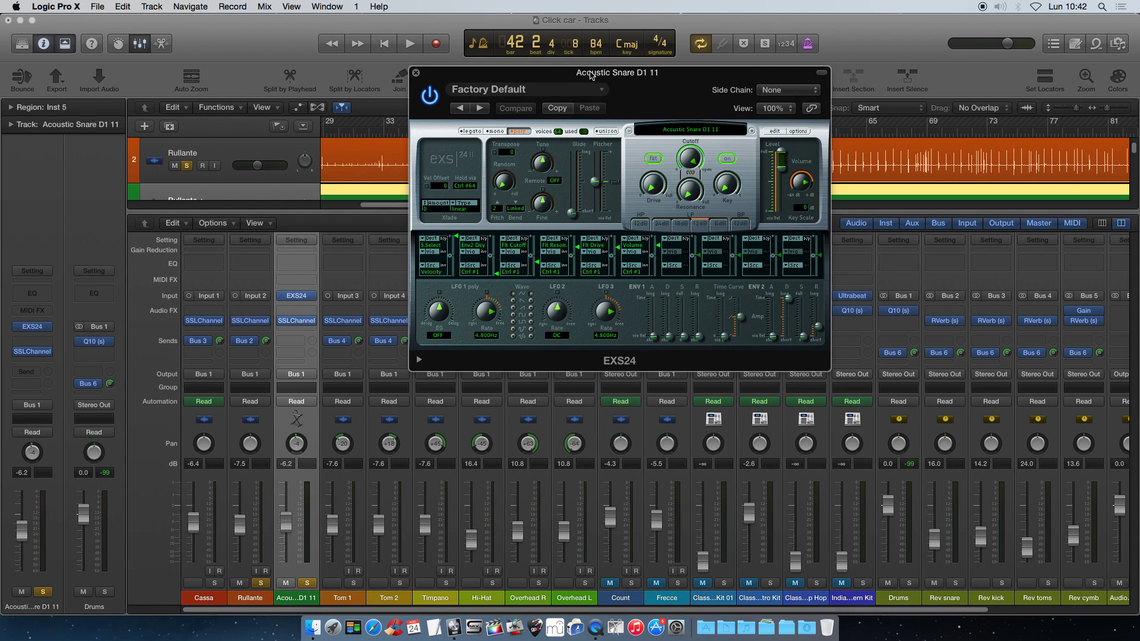
left_click_drag(591, 74, 607, 168)
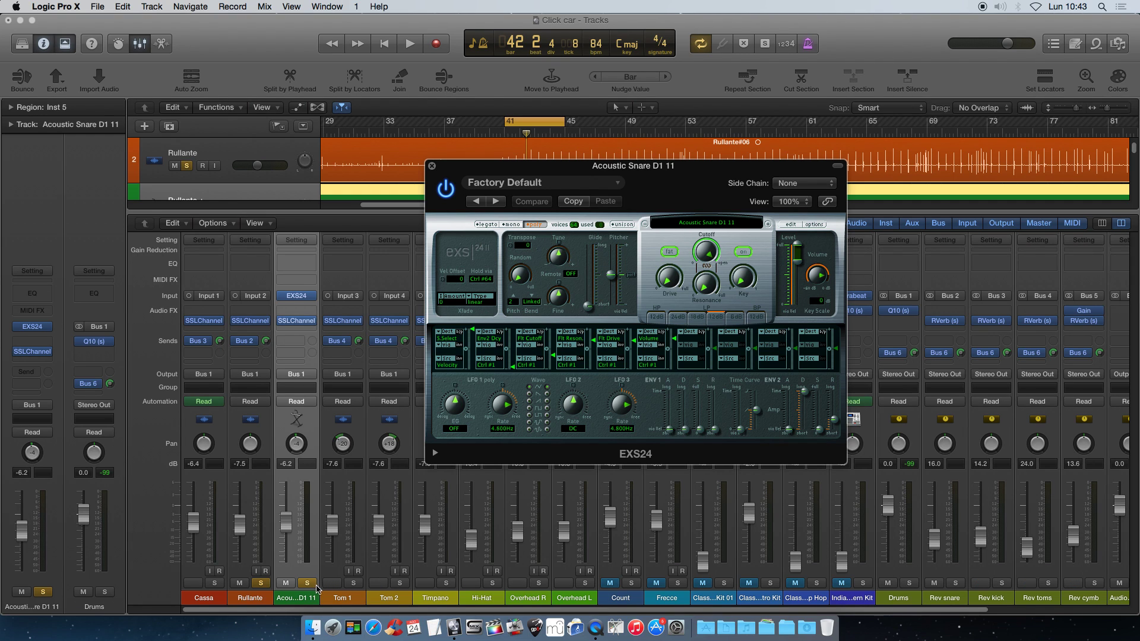
left_click(308, 583)
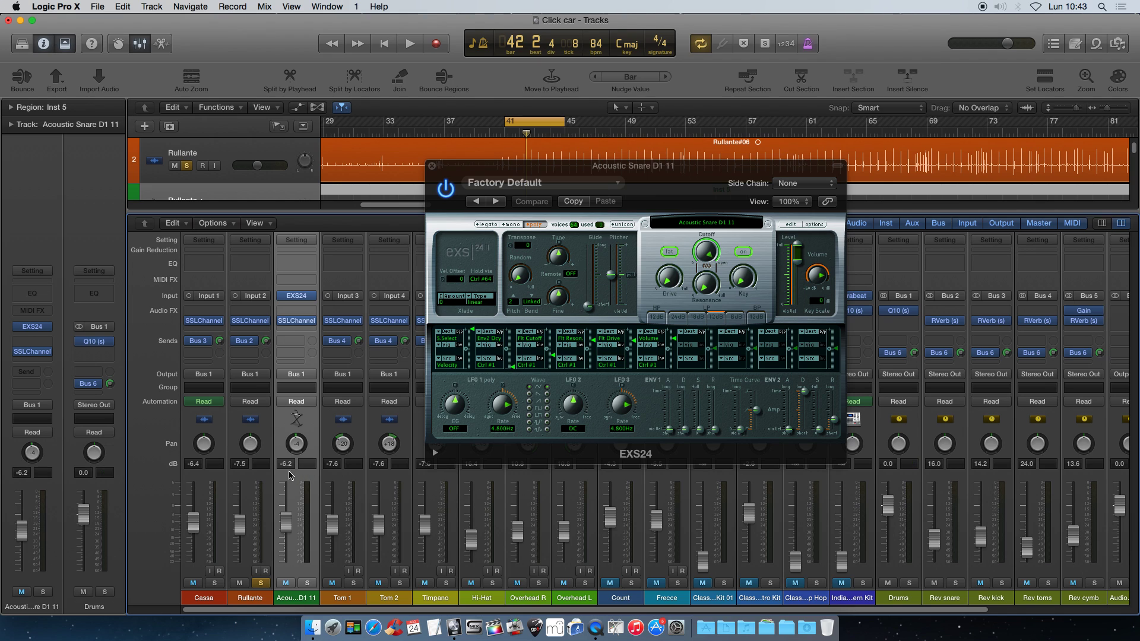
key("space")
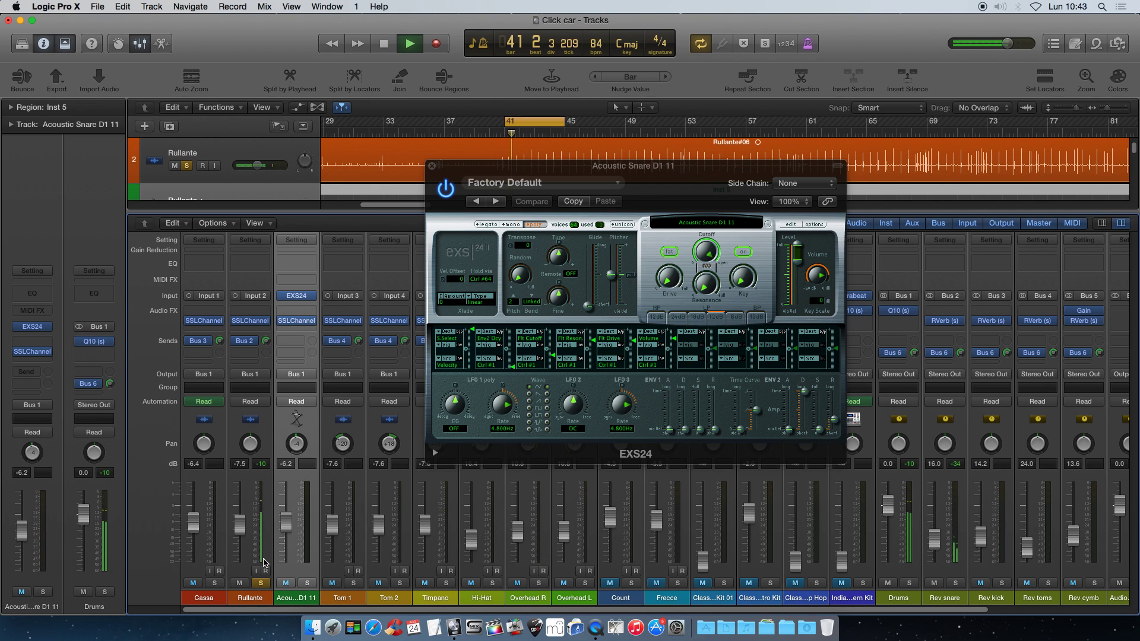
Step: Solo only the sampled snare, restart looped playback, and slightly adjust the Tune control in the EXS24
left_click(307, 583)
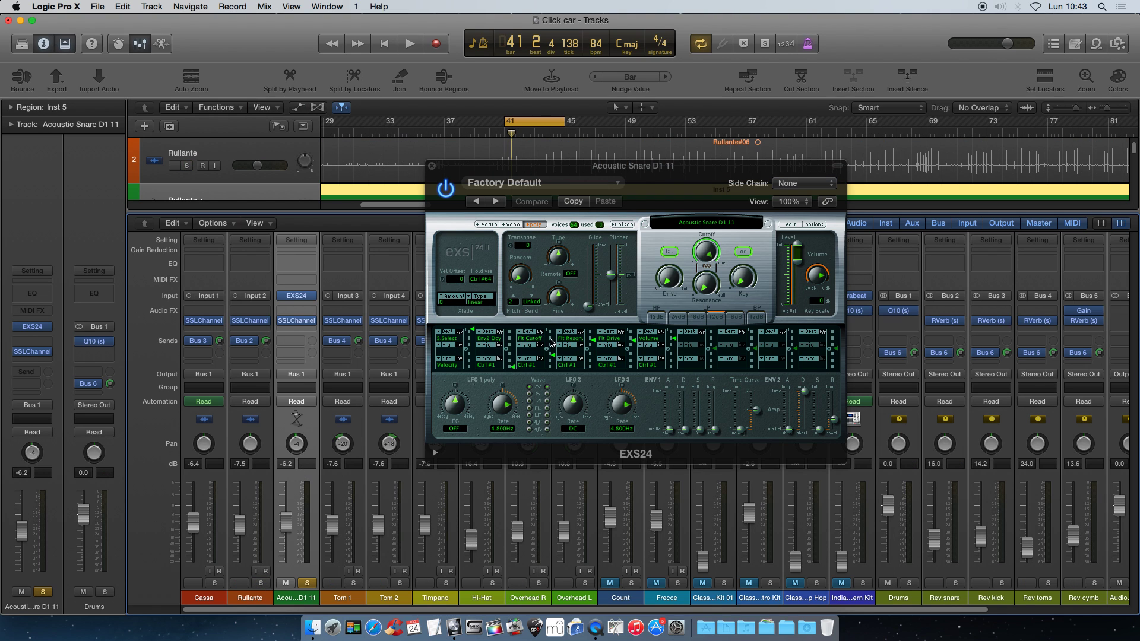
left_click_drag(538, 176, 507, 186)
key("space")
left_click_drag(515, 280, 513, 274)
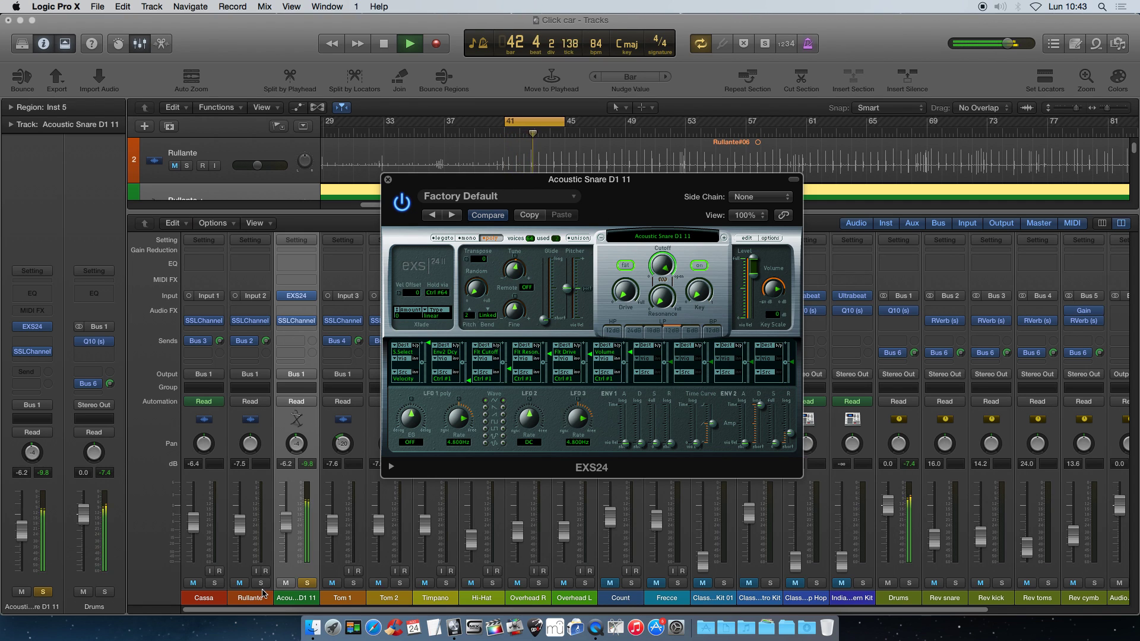
Step: Solo the Rullante again, move the four-bar cycle range to bar 49, and replay it, unsoloing the sampled snare to compare
left_click(262, 584)
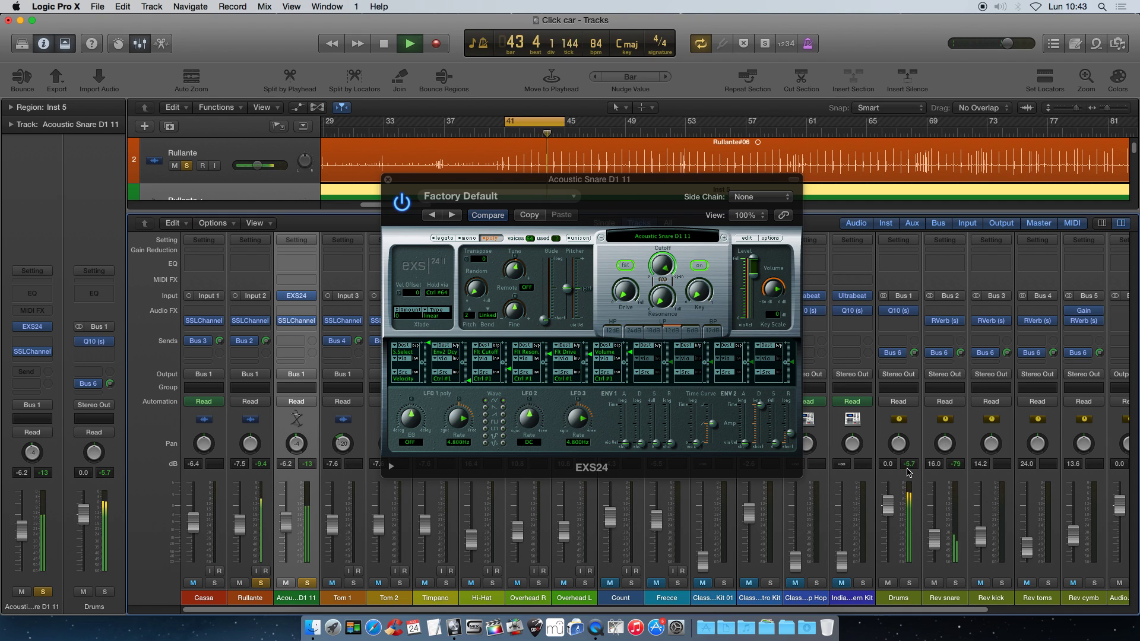
key("space")
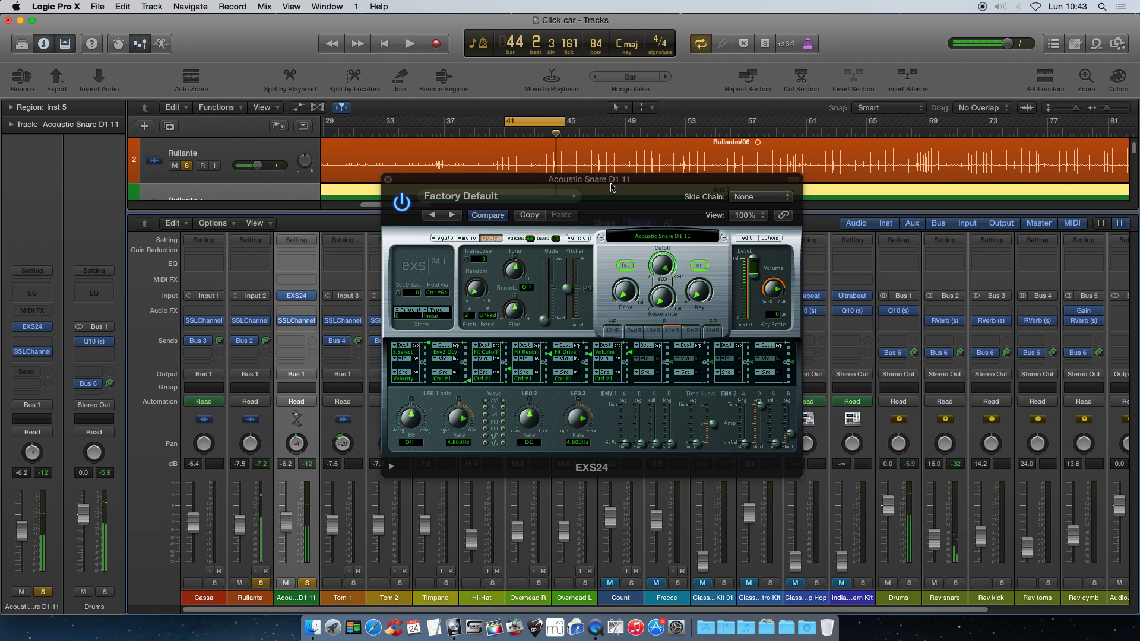
left_click_drag(535, 124, 660, 124)
key("space")
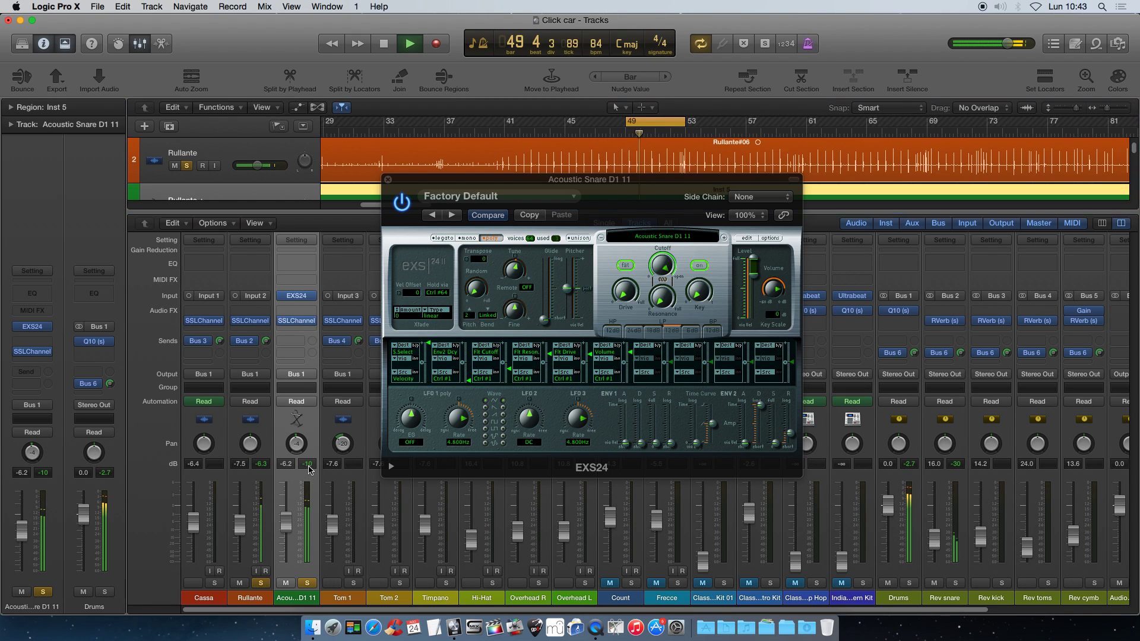
left_click(307, 583)
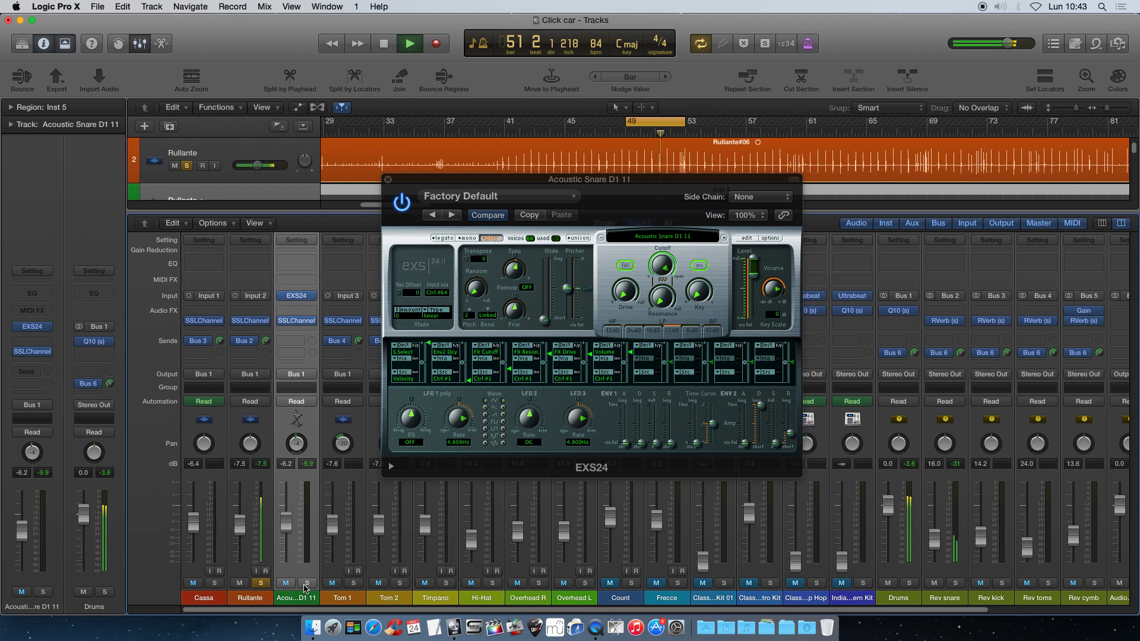
Step: Solo the sampled snare alongside the Rullante, stop playback, and close the EXS24 and the Mixer
left_click(306, 583)
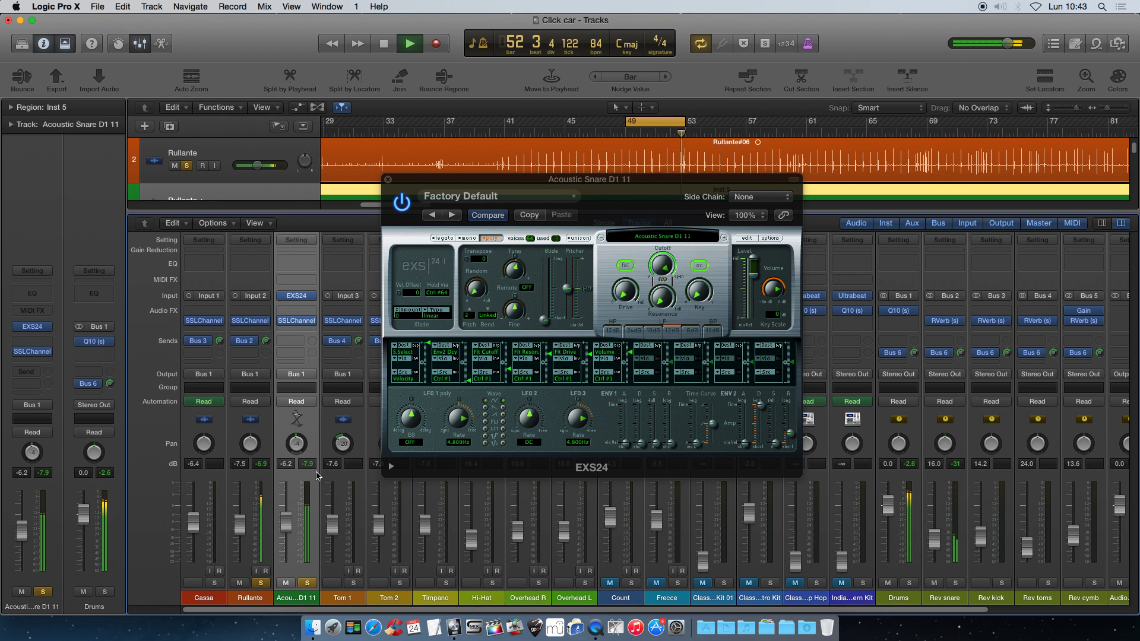
key("space")
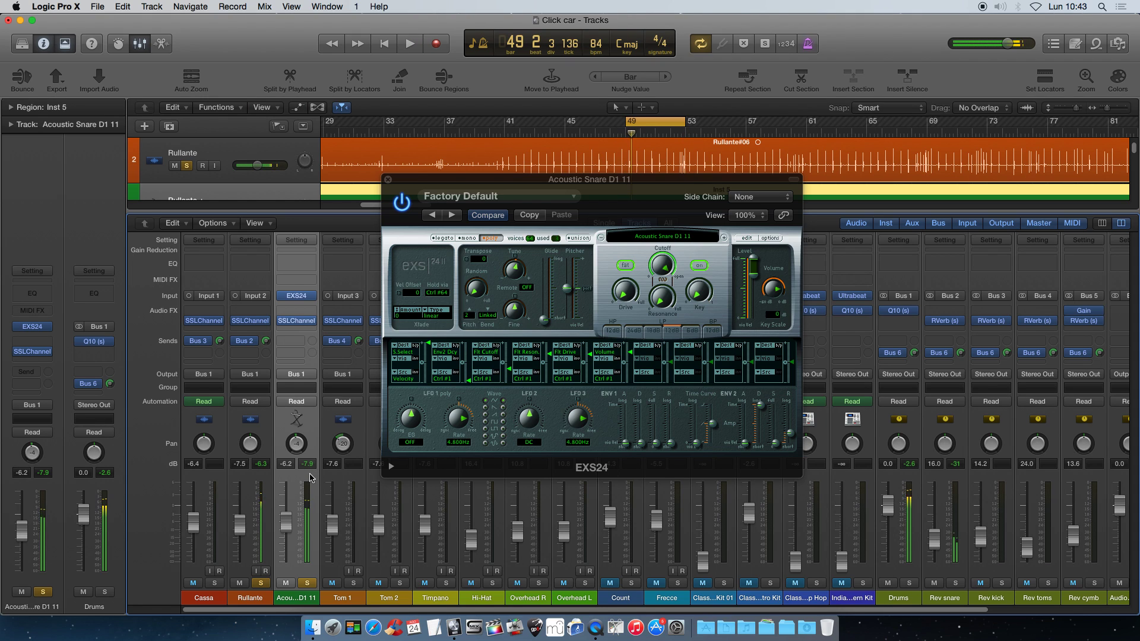
left_click(420, 197)
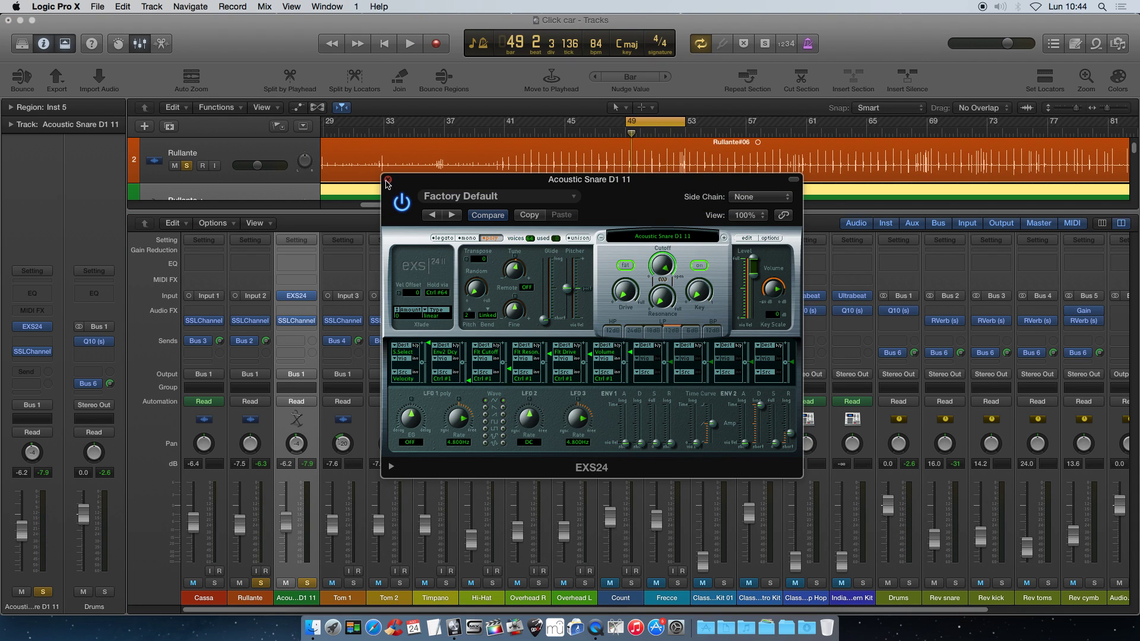
left_click(388, 179)
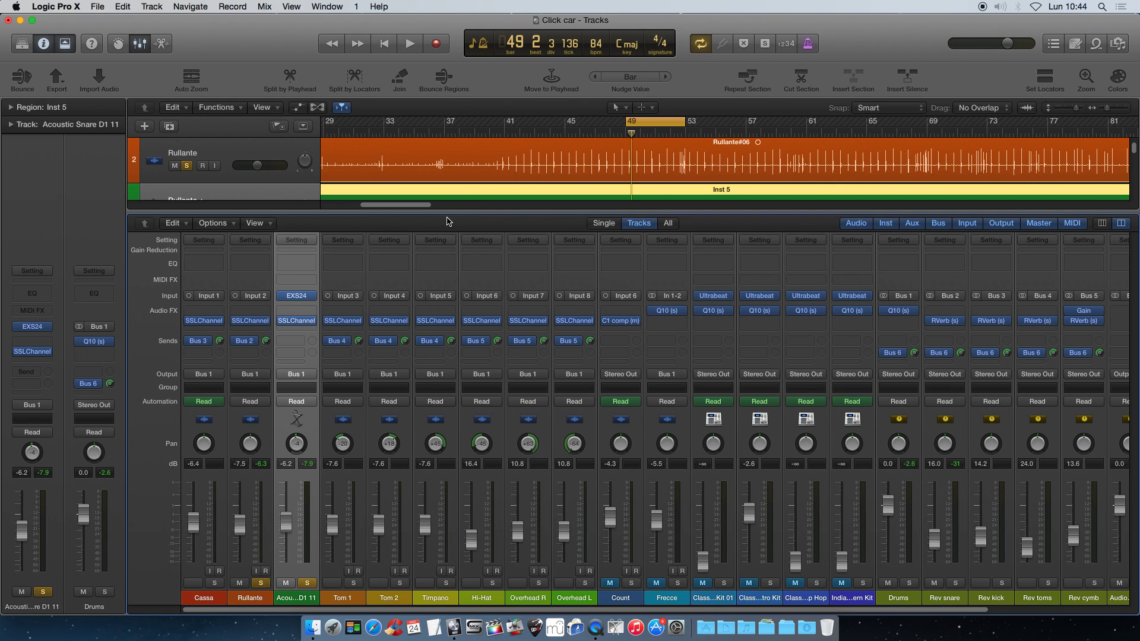
left_click(306, 465)
left_click(140, 45)
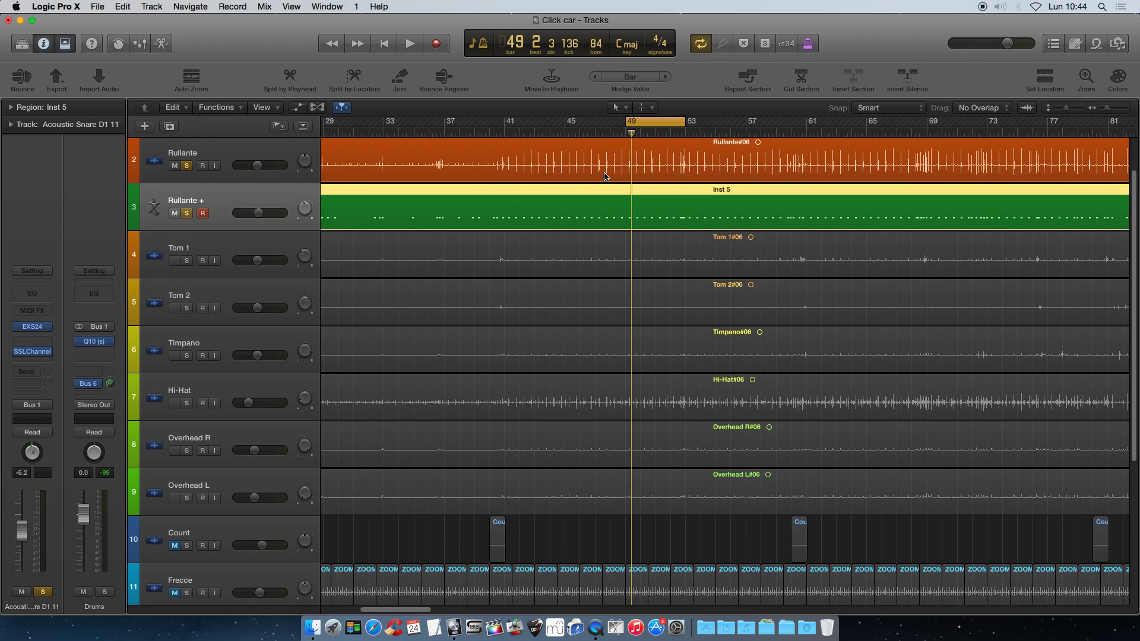
Step: Turn off cycle mode and fit the full length of the song's regions in the Tracks area
left_click(647, 121)
left_click(858, 541)
key("ctrl+m")
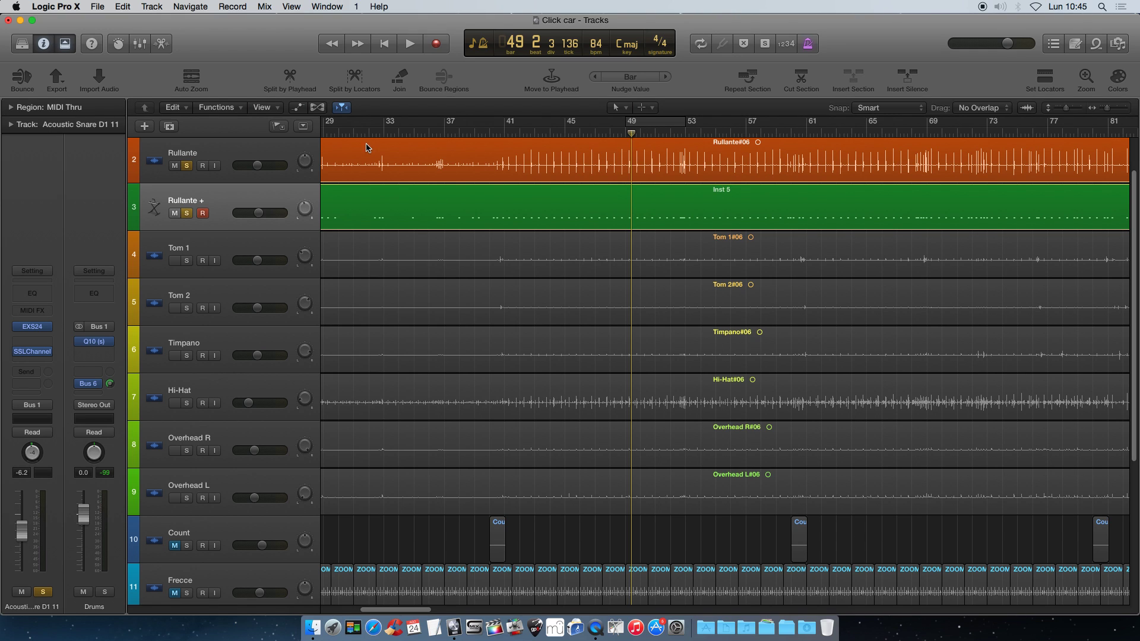
key("ctrl+m")
key("ctrl+m")
scroll(364, 440, "up", 2)
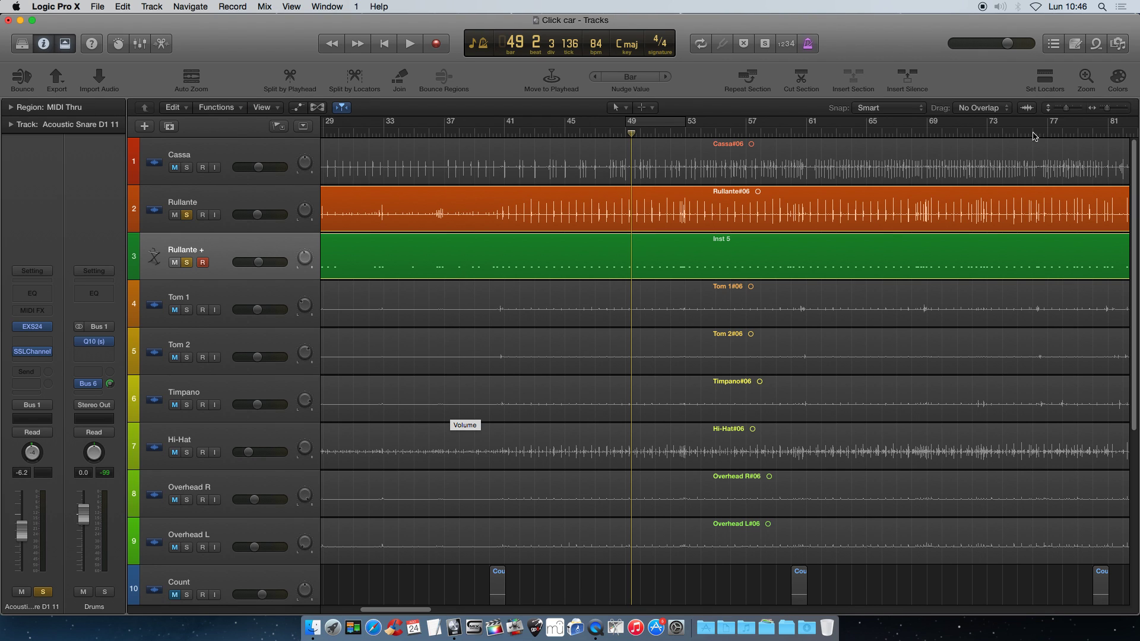
left_click_drag(1107, 111, 1104, 111)
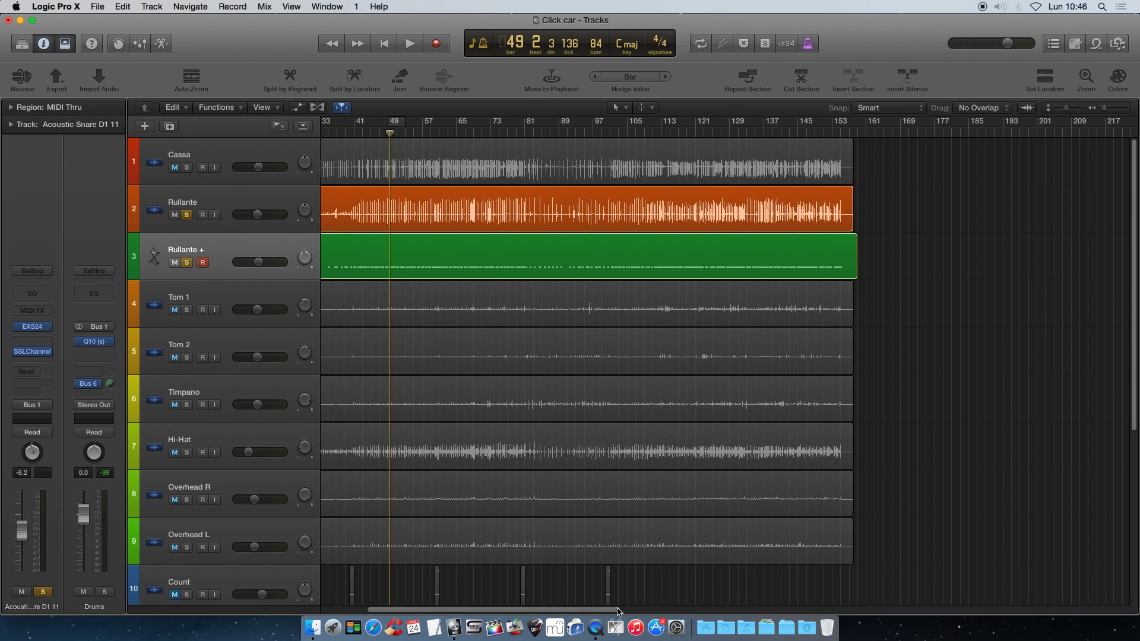
left_click_drag(603, 611, 498, 614)
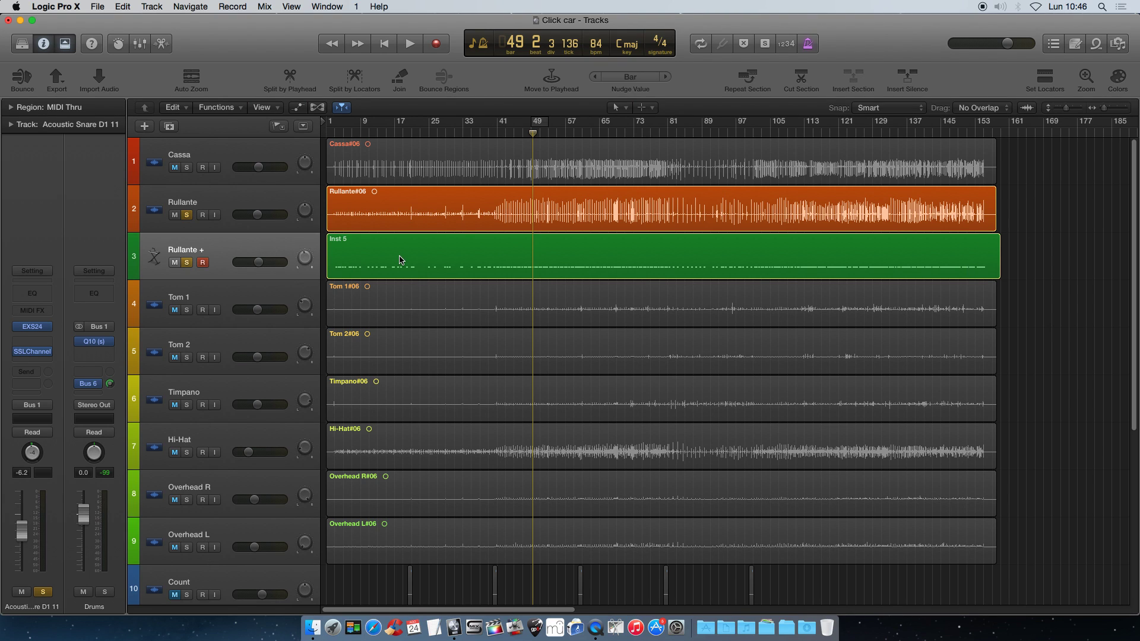
Step: Select the Rullante track, look up the Replace or Double Drum Track command without running it, and reselect the Rullante + track
left_click(264, 196)
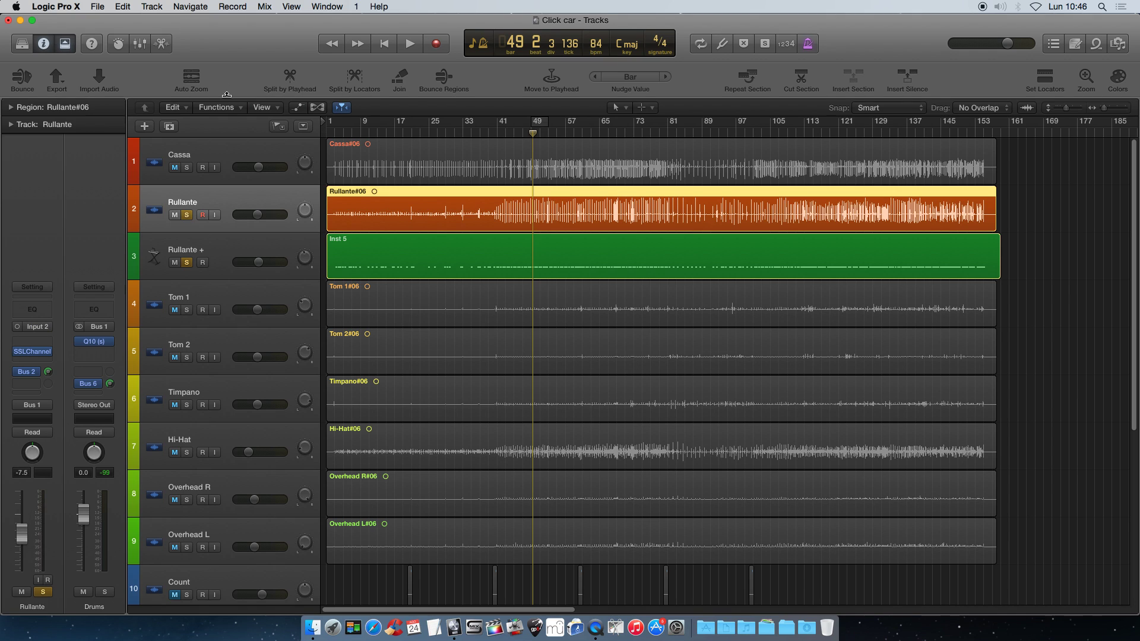
left_click(150, 6)
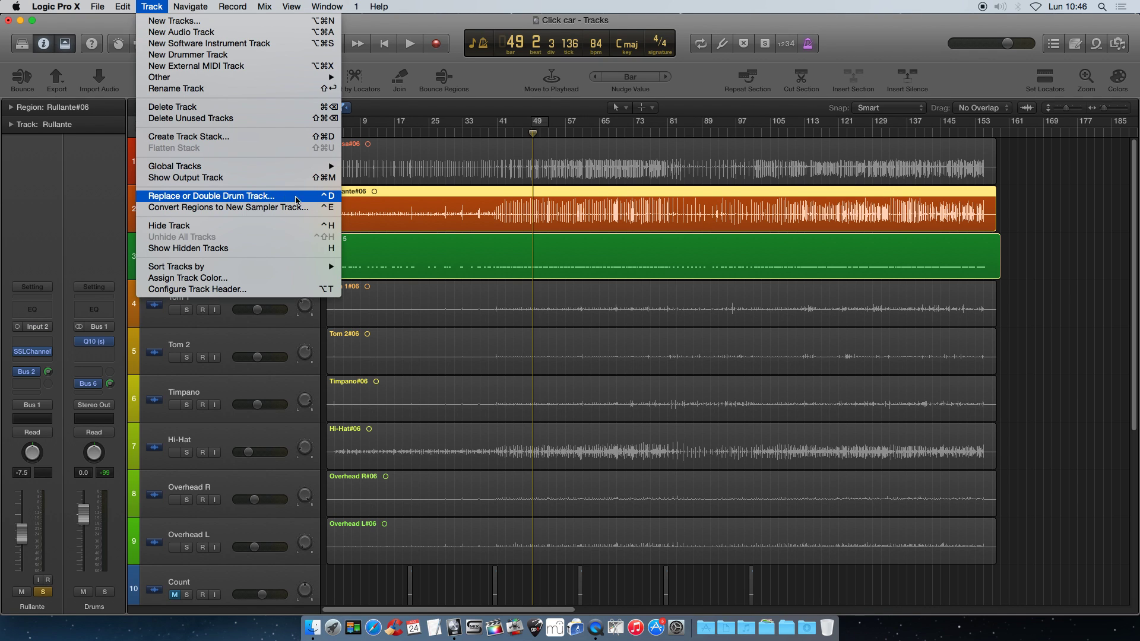
left_click(1033, 196)
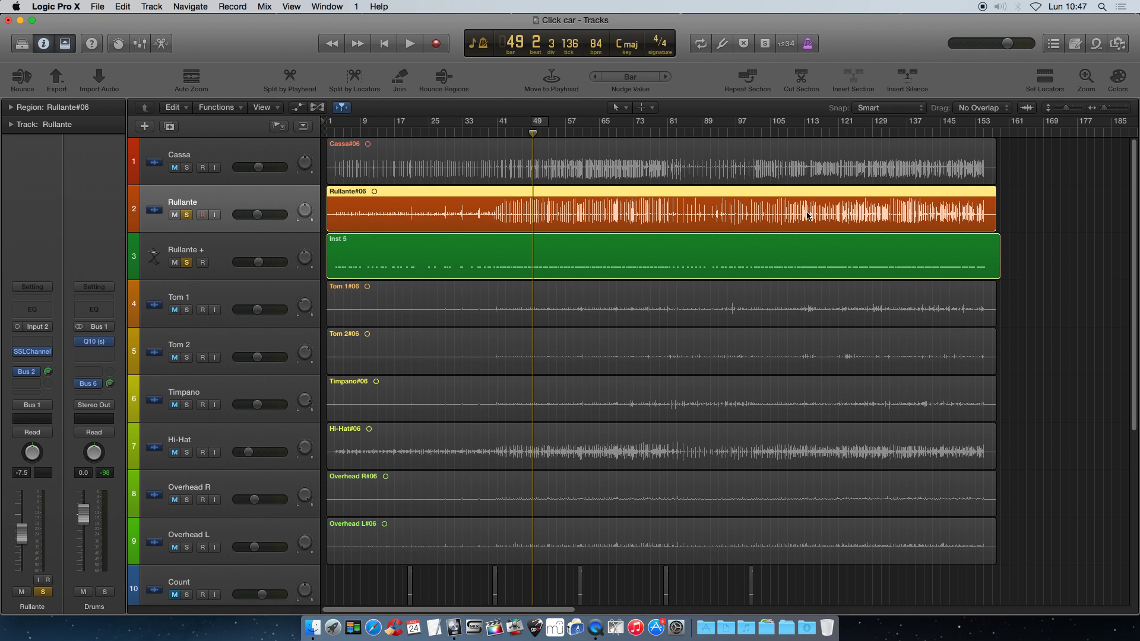
left_click(1045, 233)
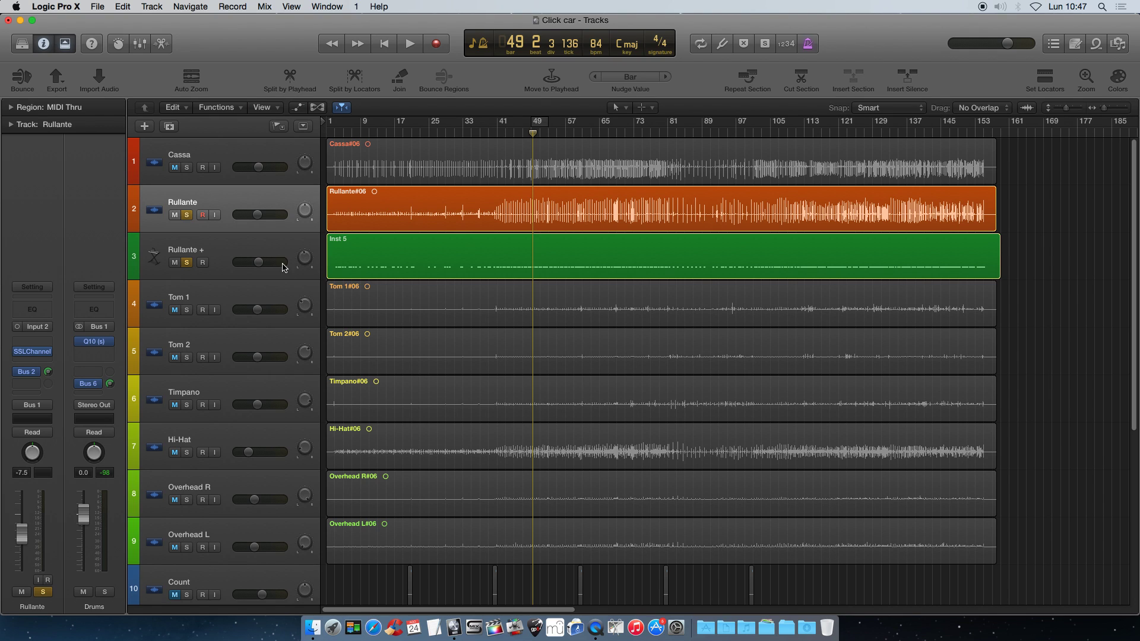
left_click(223, 254)
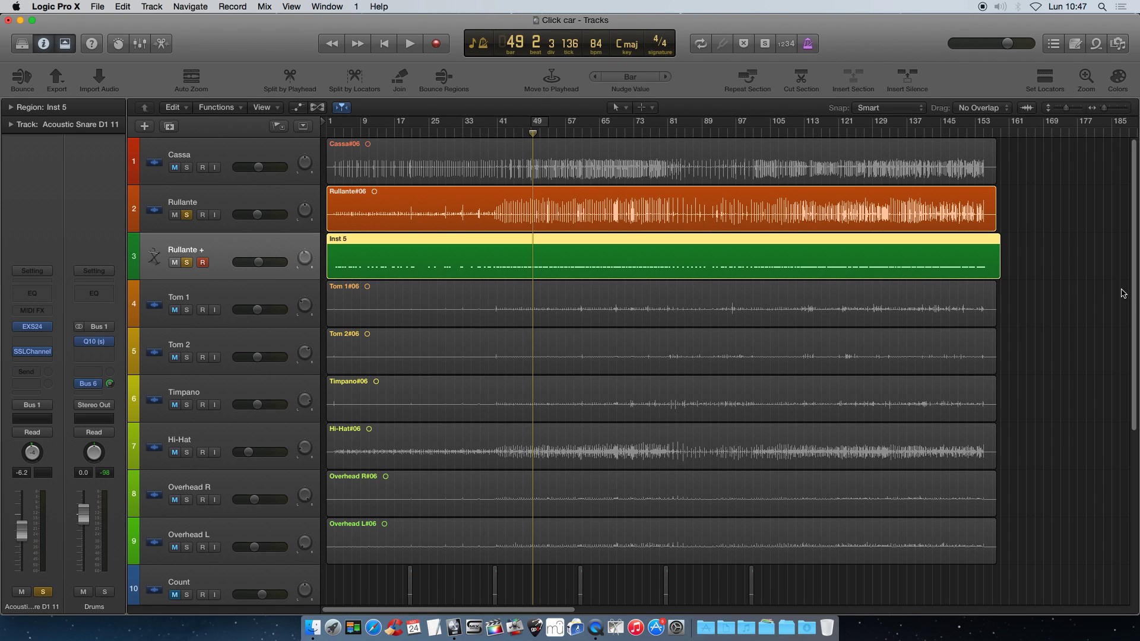
left_click(1034, 256)
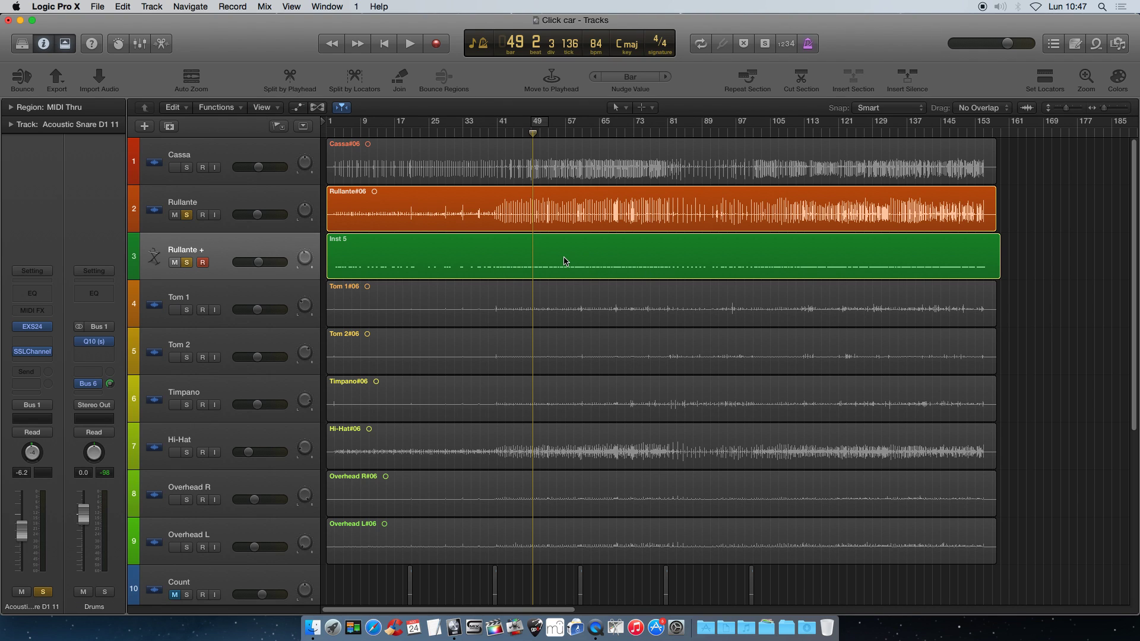
Step: Duplicate the Rullante + track with its settings, copy the Inst 5 region onto the duplicate, and unsolo the original
mouse_move(49, 333)
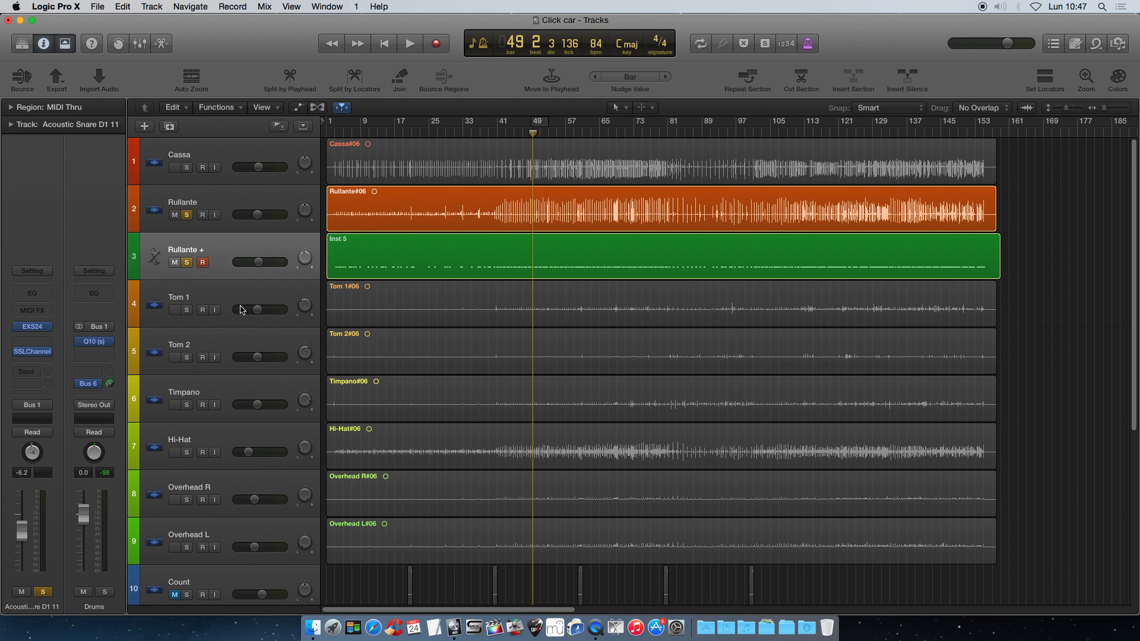
left_click(170, 126)
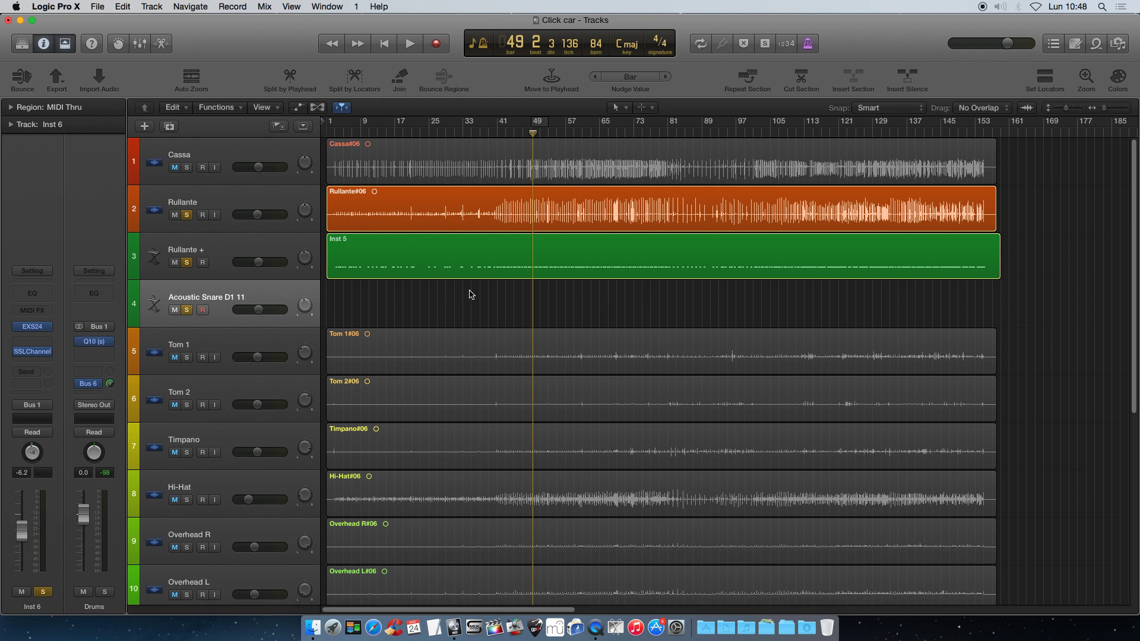
left_click(386, 262)
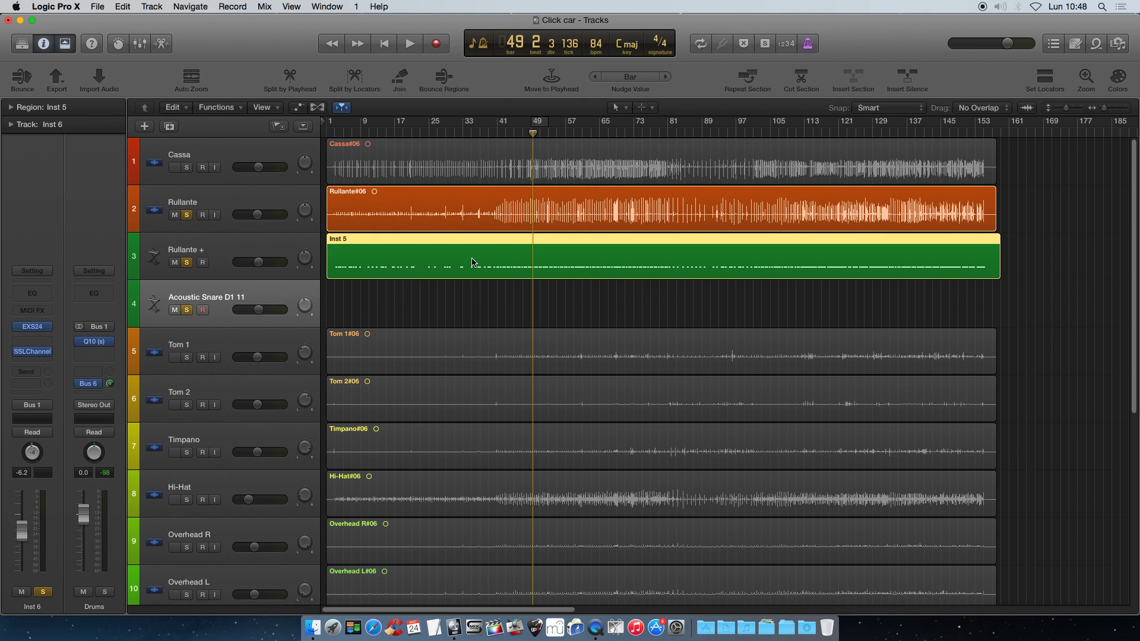
left_click_drag(432, 265, 431, 303)
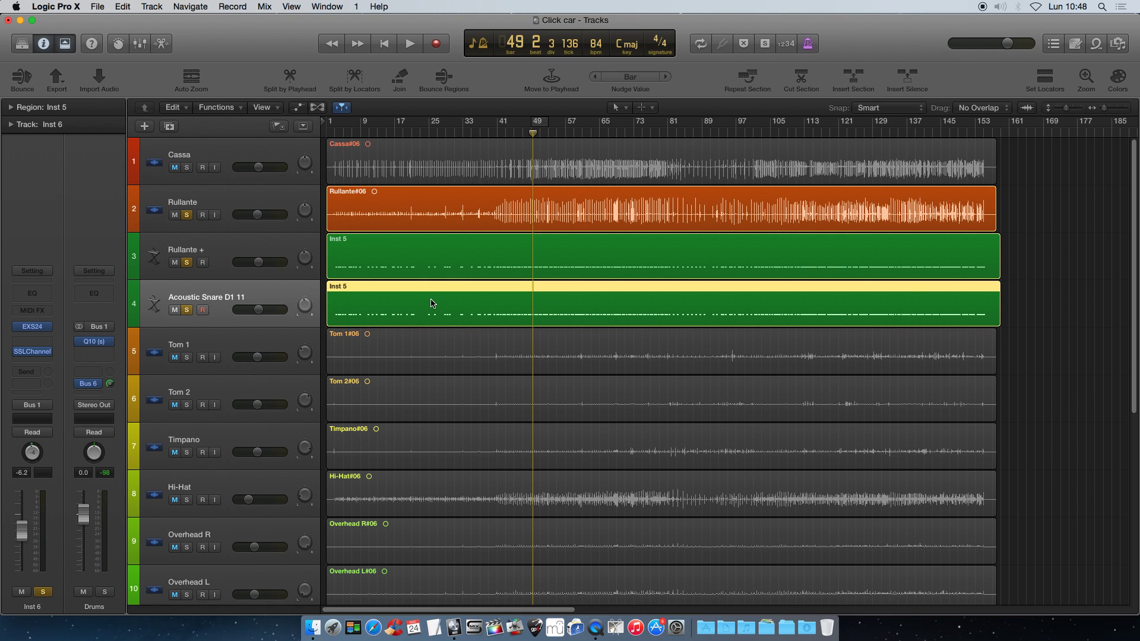
left_click(1049, 281)
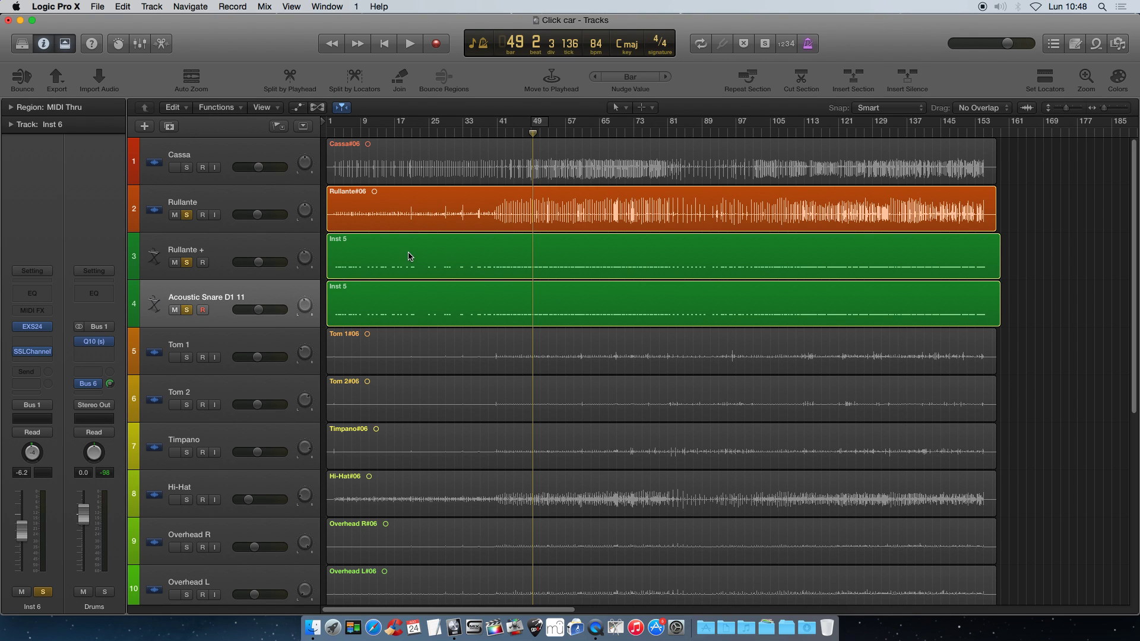
left_click(186, 263)
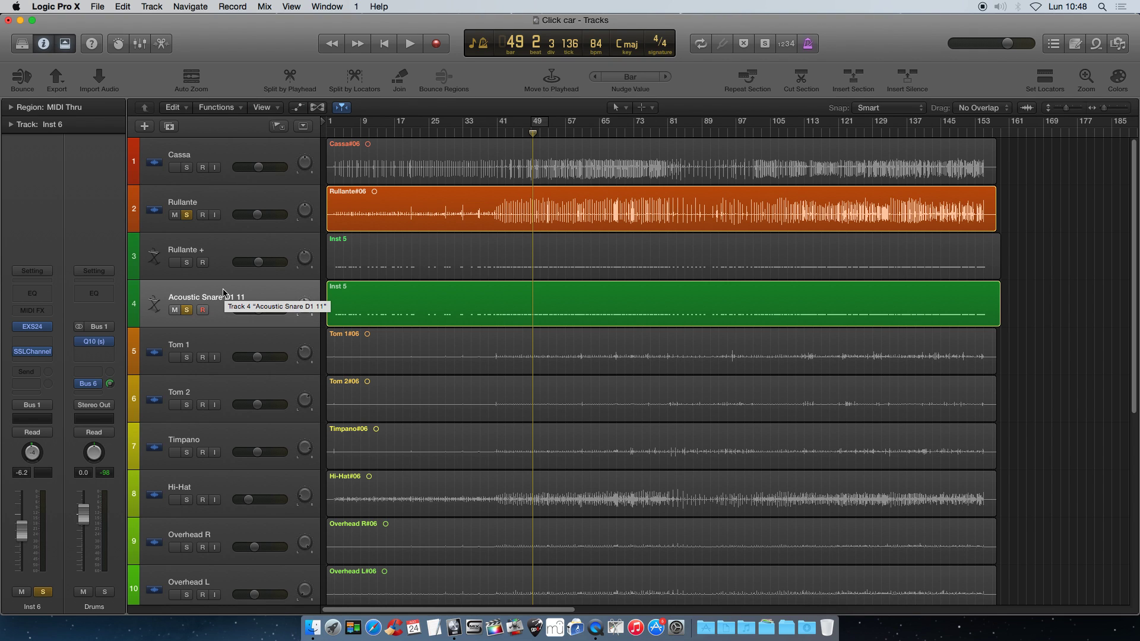
Step: Replace the EXS24 on the duplicated snare track with a stereo Ultrabeat instrument
left_click(32, 327)
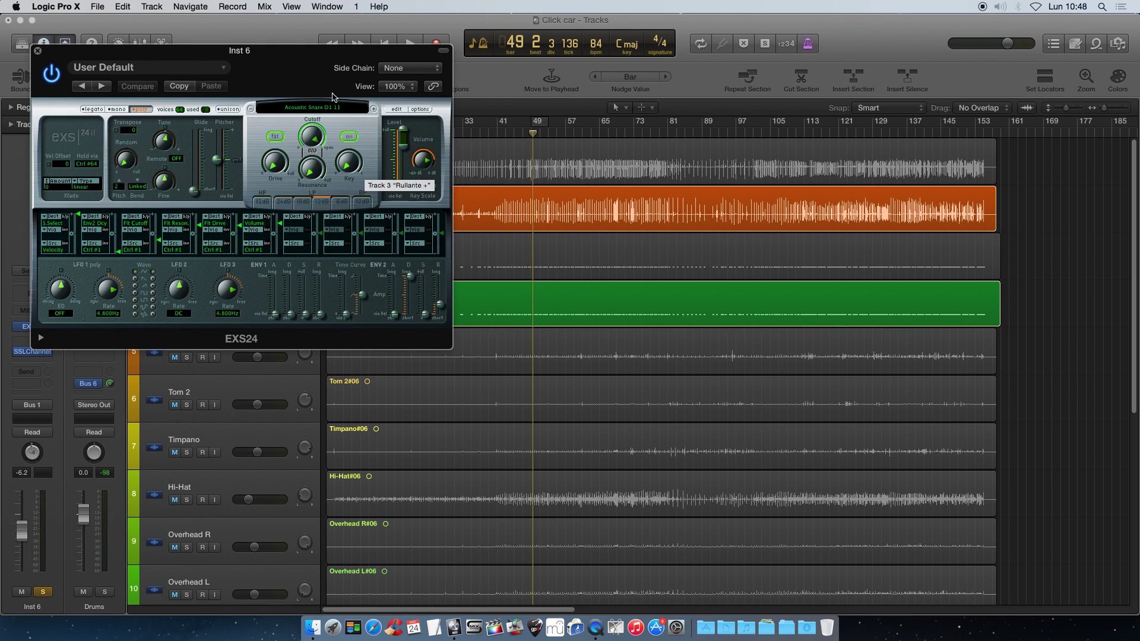
left_click_drag(281, 55, 476, 62)
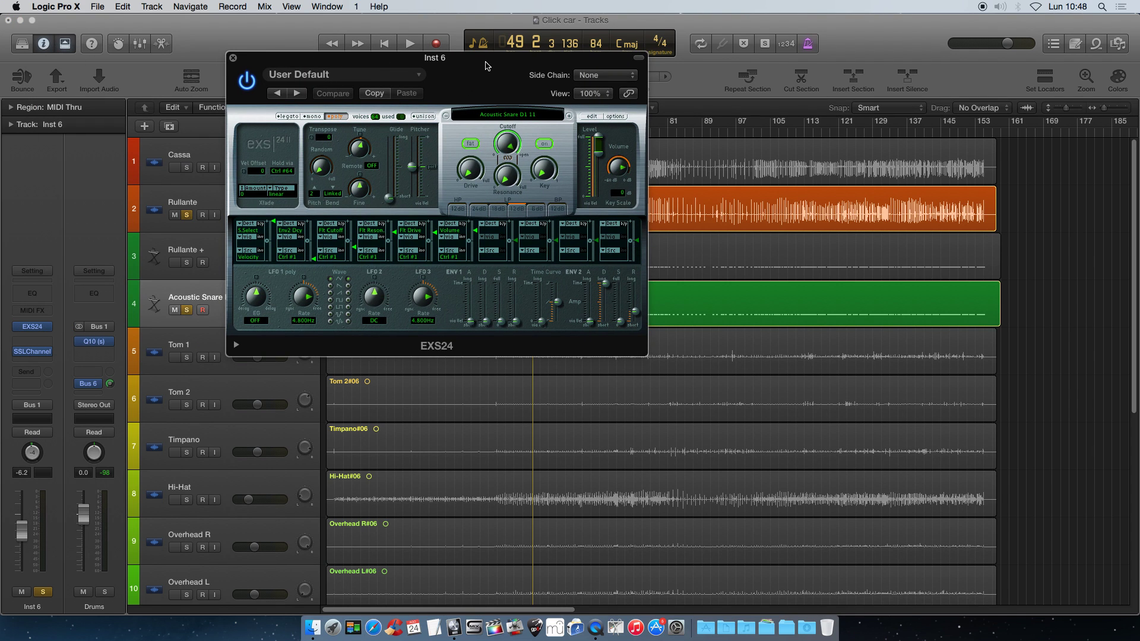
left_click(233, 57)
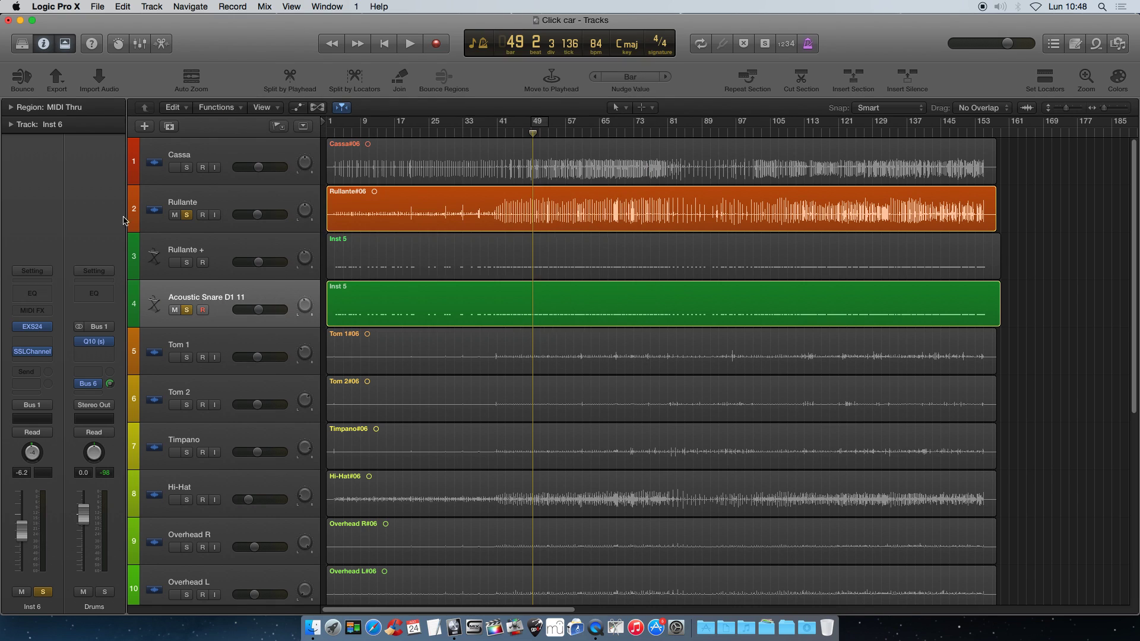
left_click(48, 328)
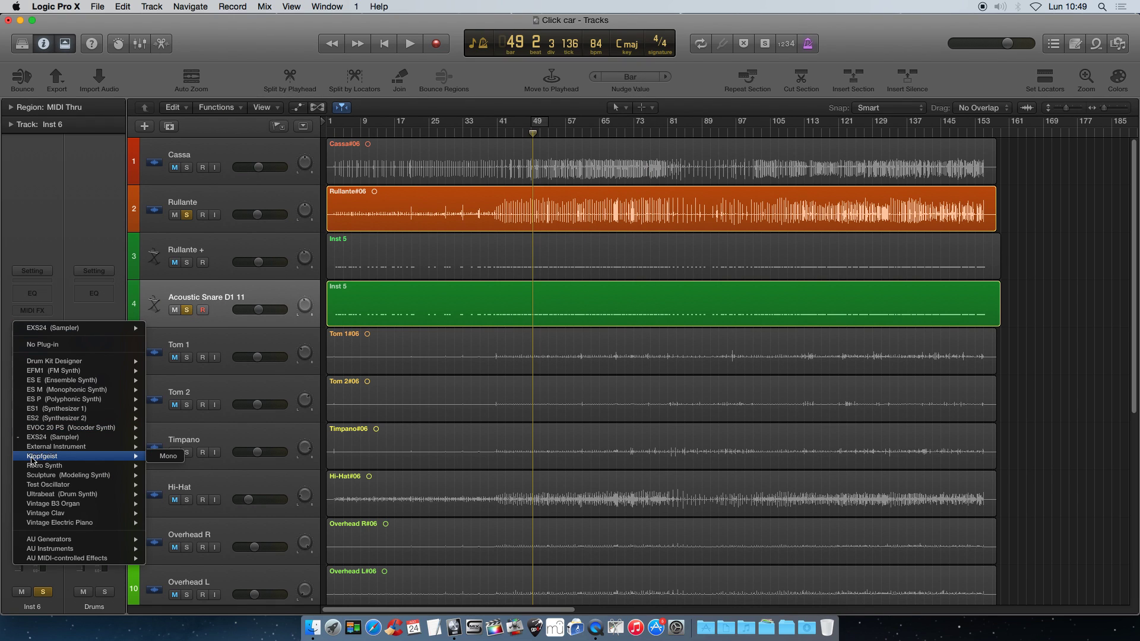
mouse_move(50, 495)
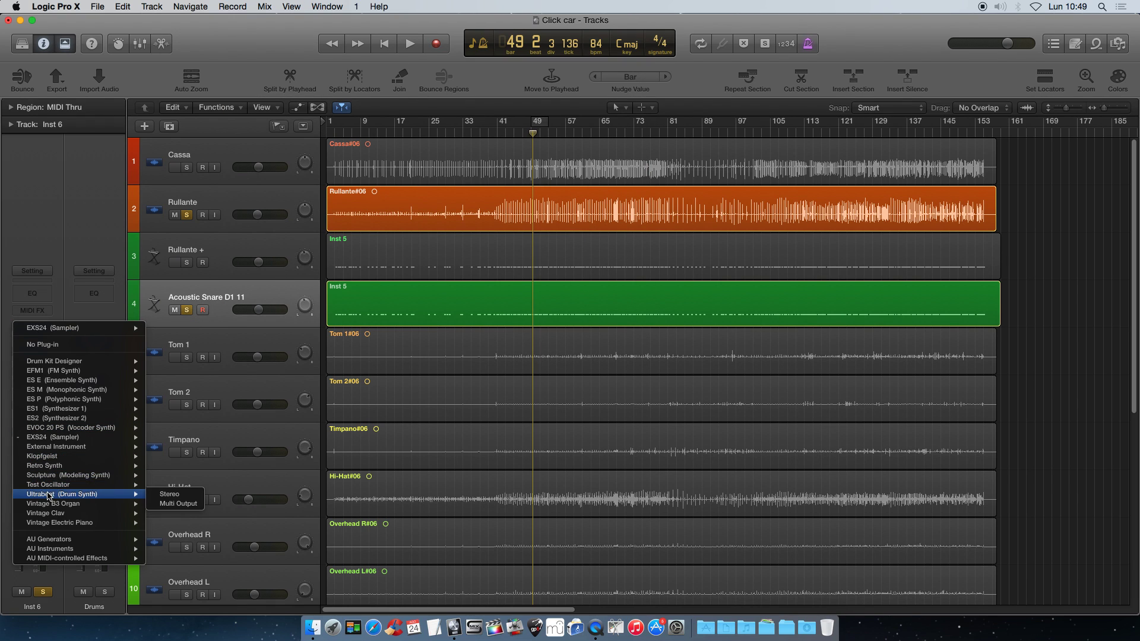
left_click(181, 496)
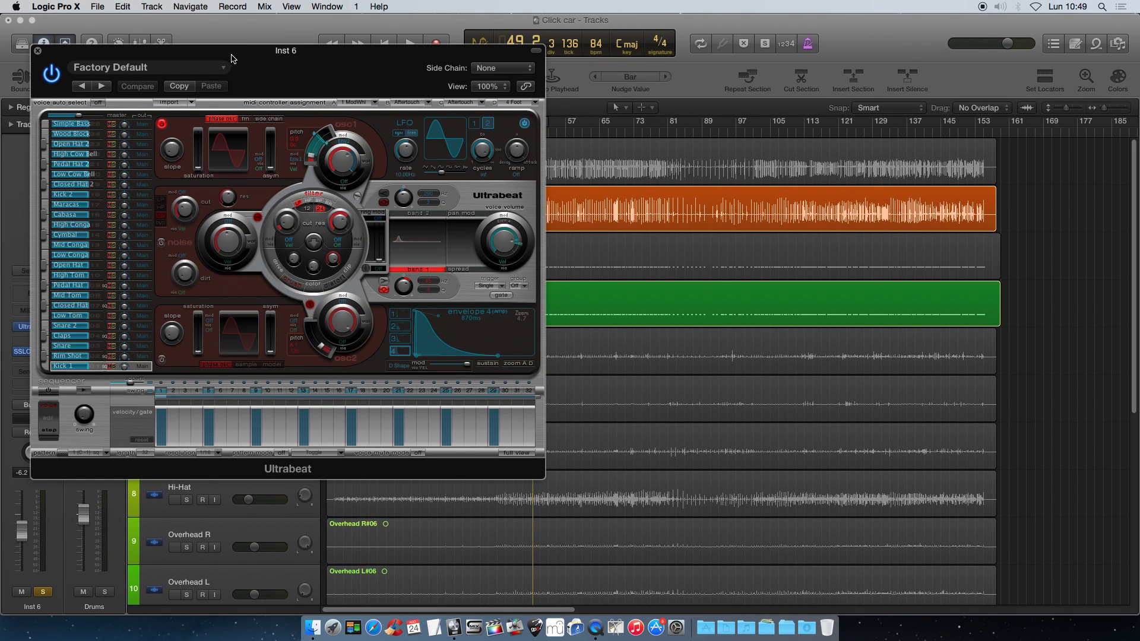
left_click_drag(226, 55, 452, 53)
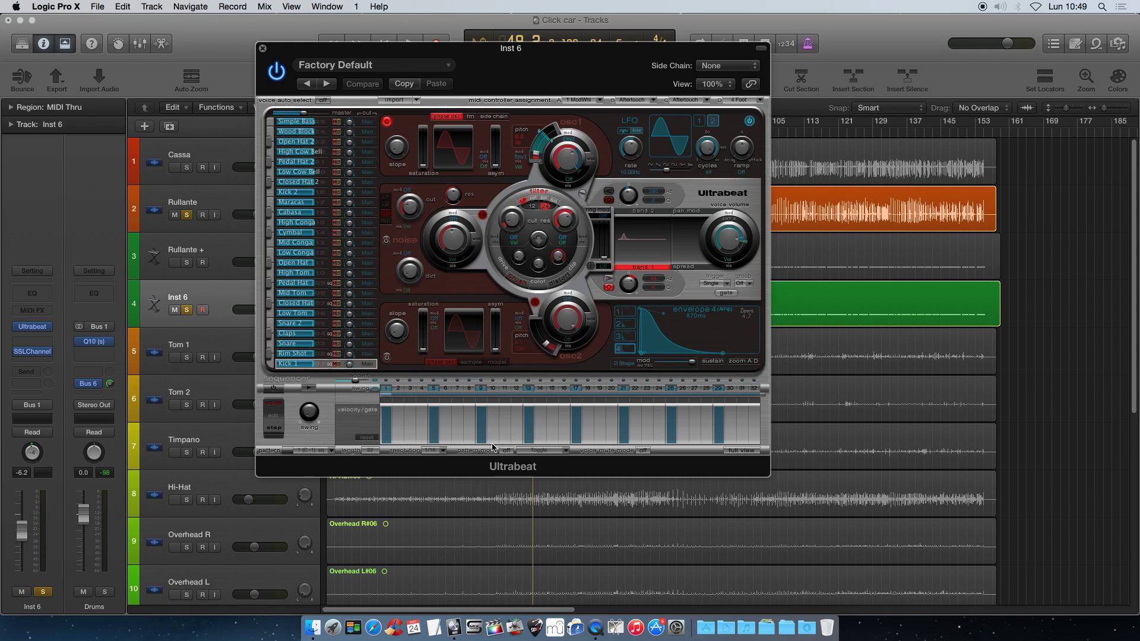
left_click_drag(475, 52, 504, 72)
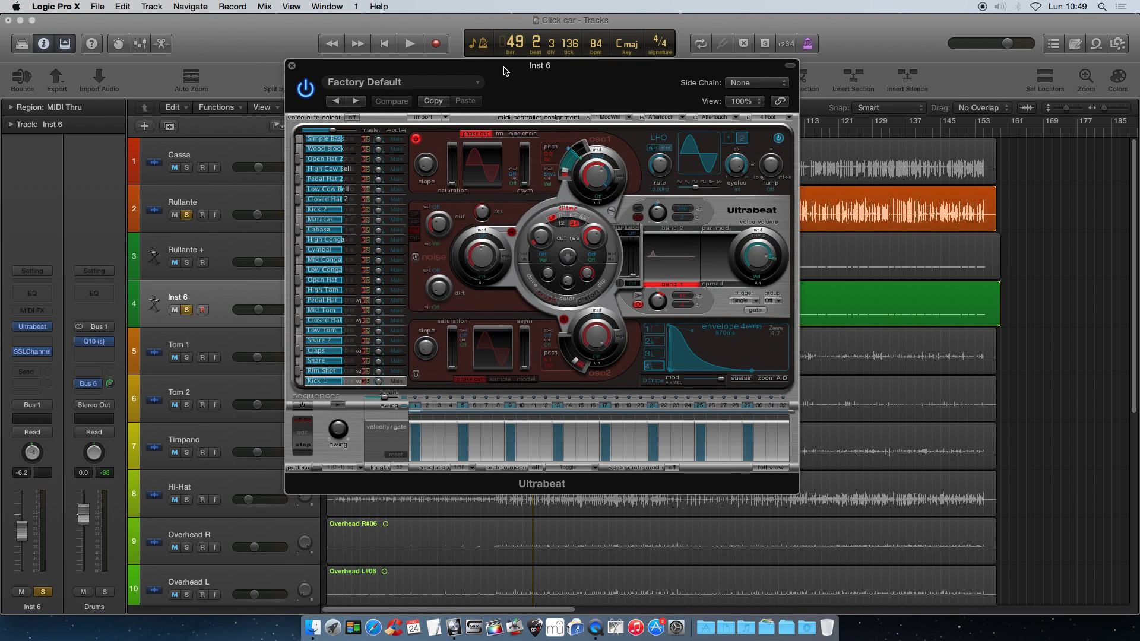
Step: Load the Drag & Drop Samples drum kit in Ultrabeat and select the Sample 03 voice
left_click(441, 88)
mouse_move(340, 294)
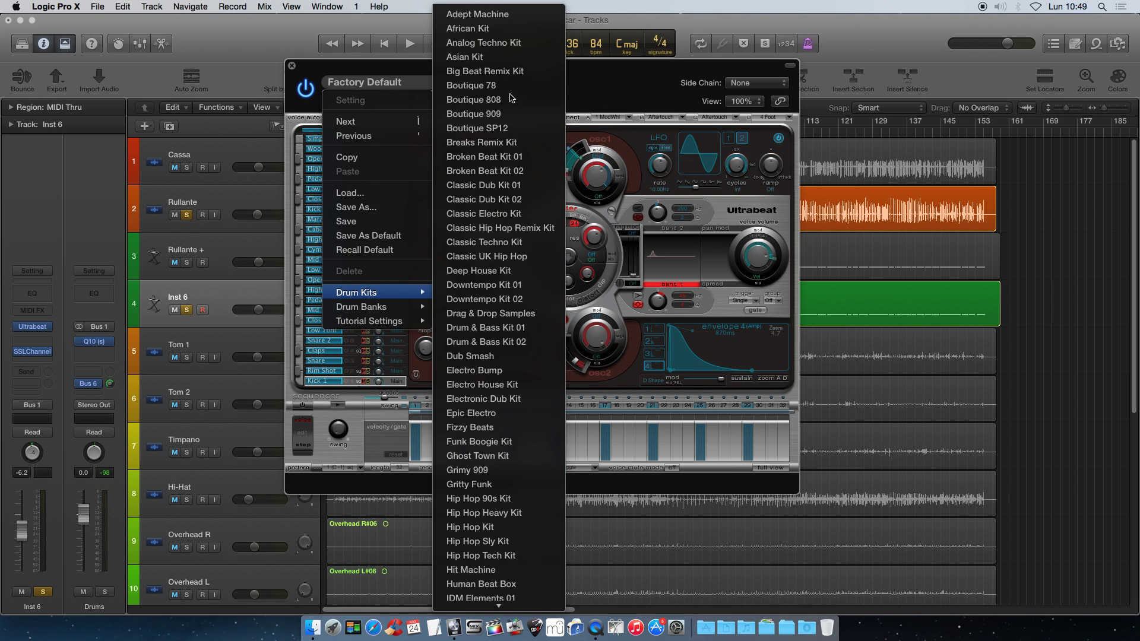
left_click(394, 85)
left_click(392, 86)
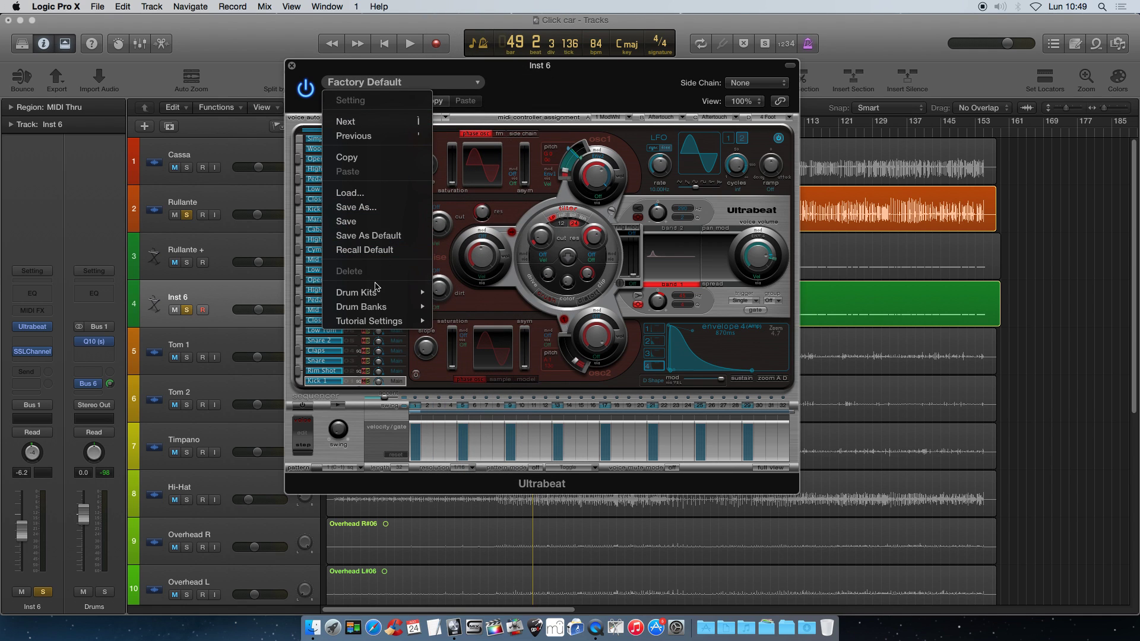
mouse_move(373, 296)
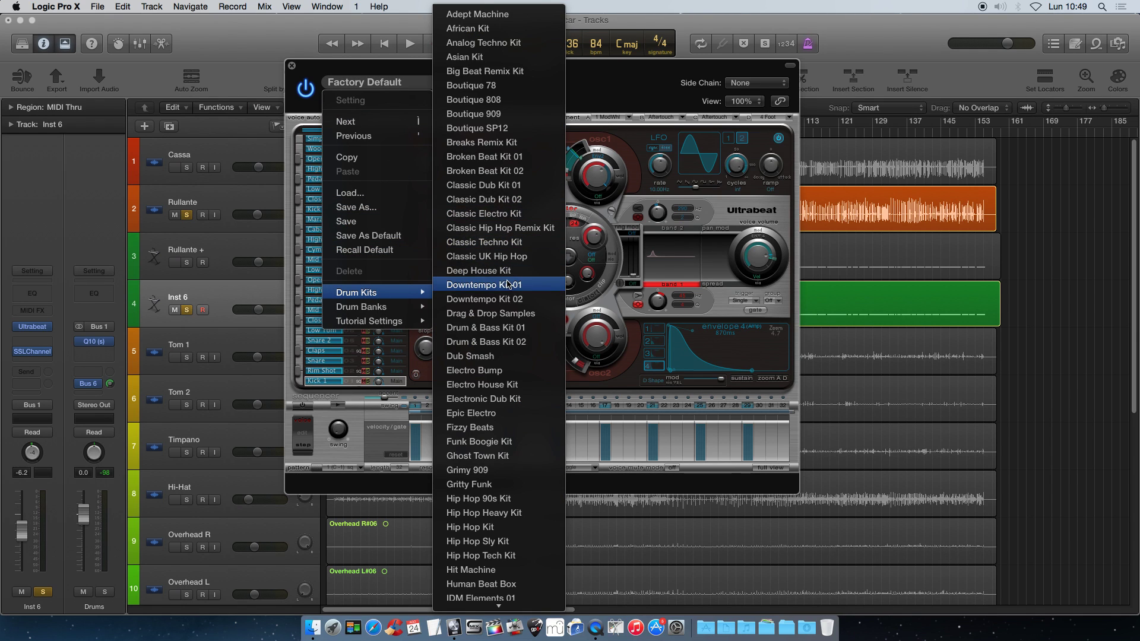
left_click(526, 314)
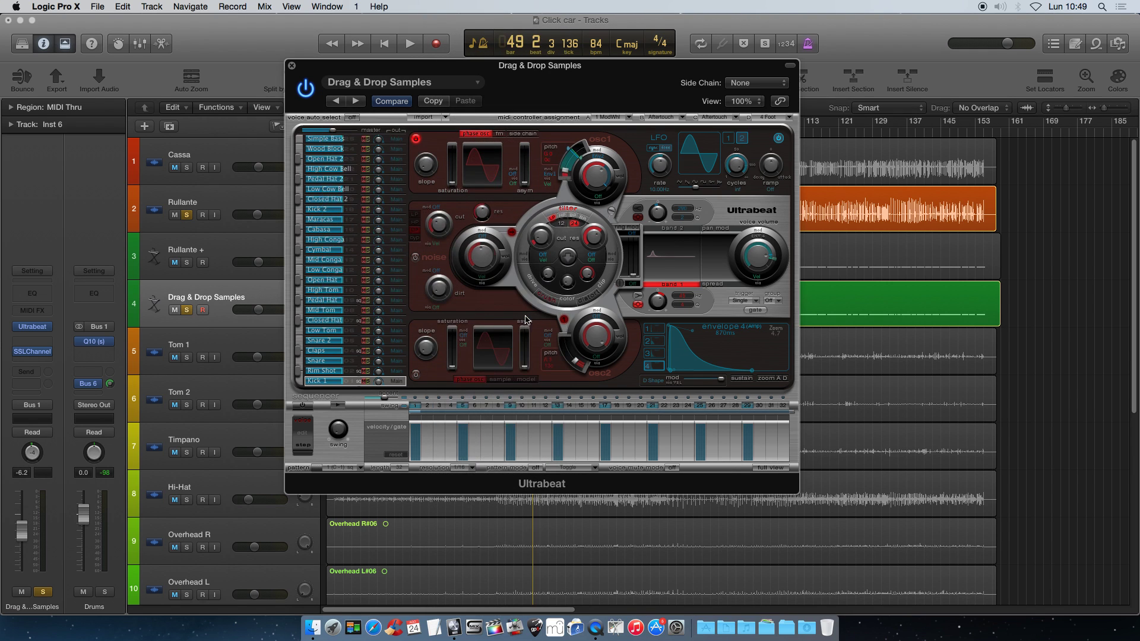
left_click_drag(524, 70, 570, 79)
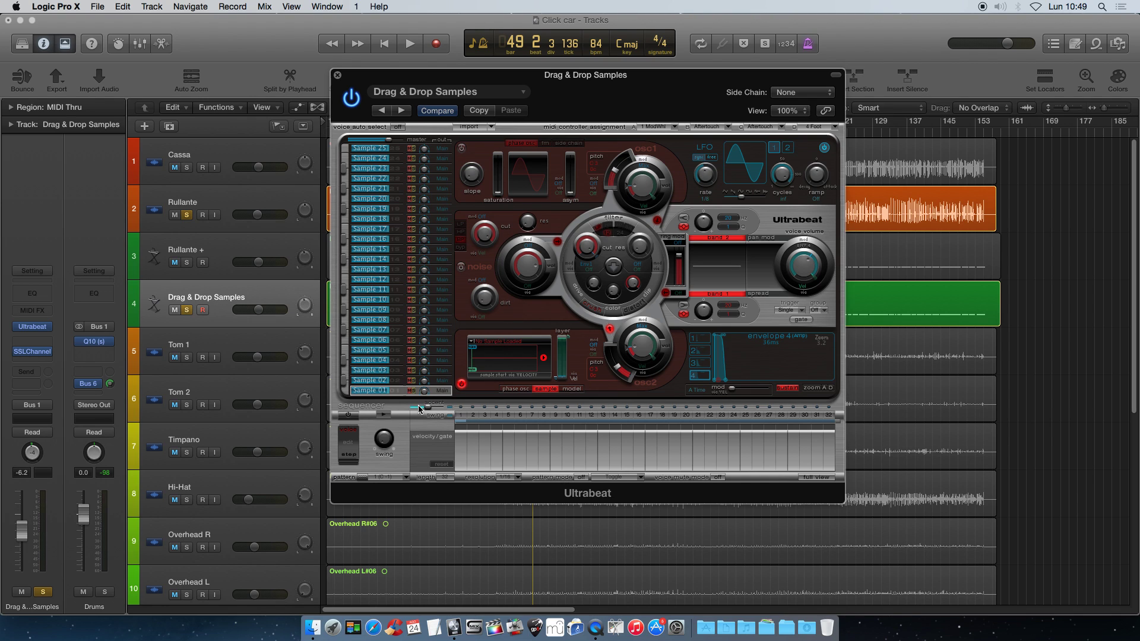
left_click(361, 374)
left_click_drag(363, 377, 368, 394)
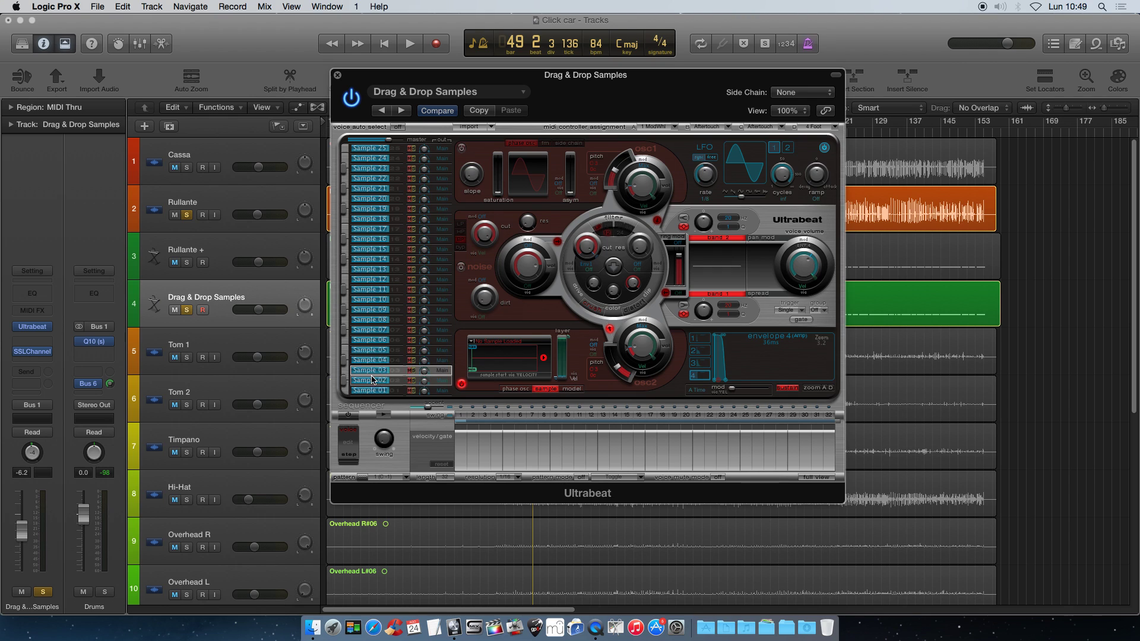
Step: Try other sample voices in the Ultrabeat kit and reselect the Sample 03 voice
left_click(371, 350)
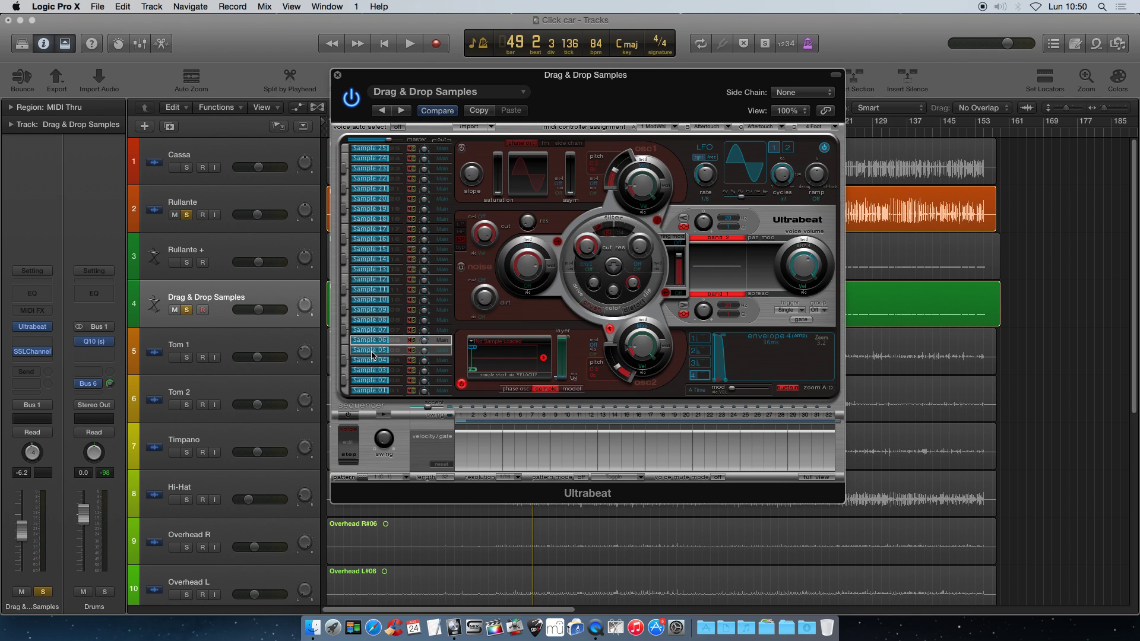
left_click(374, 248)
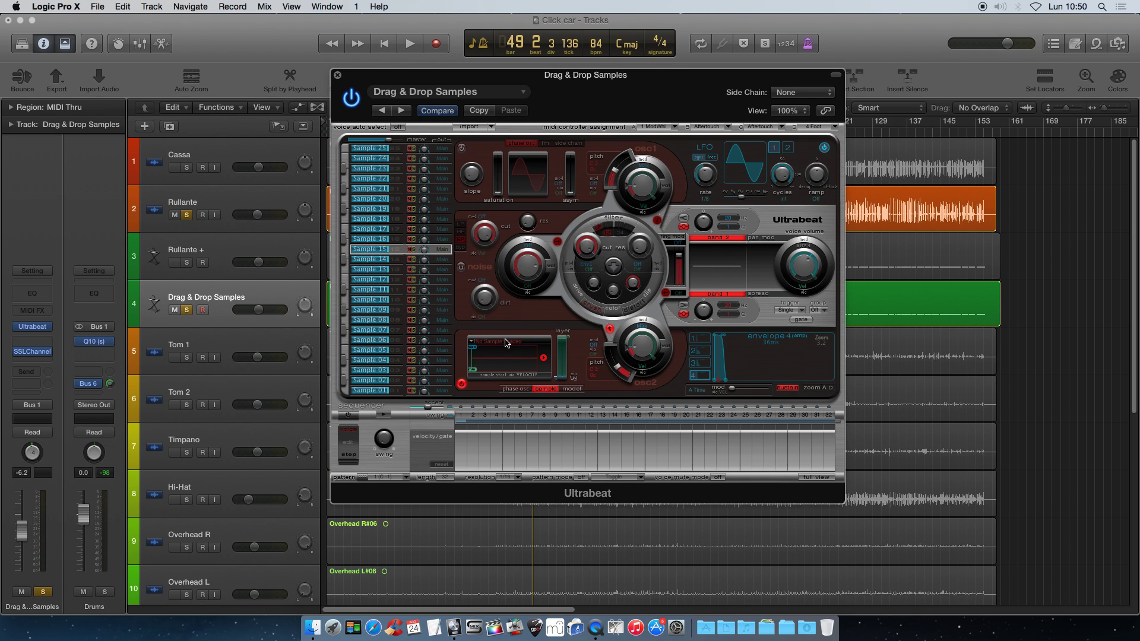
left_click(358, 374)
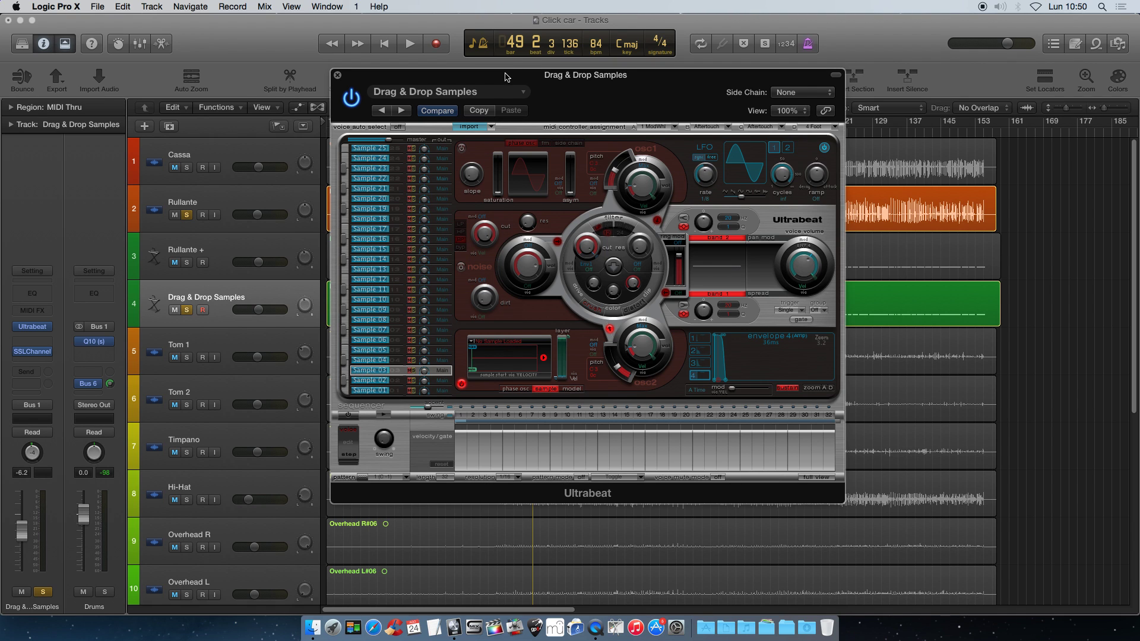
Step: Check in the Piano Roll which note the Inst 5 region on the Drag & Drop Samples track uses, and close the editor
left_click_drag(505, 76, 681, 91)
left_click(390, 316)
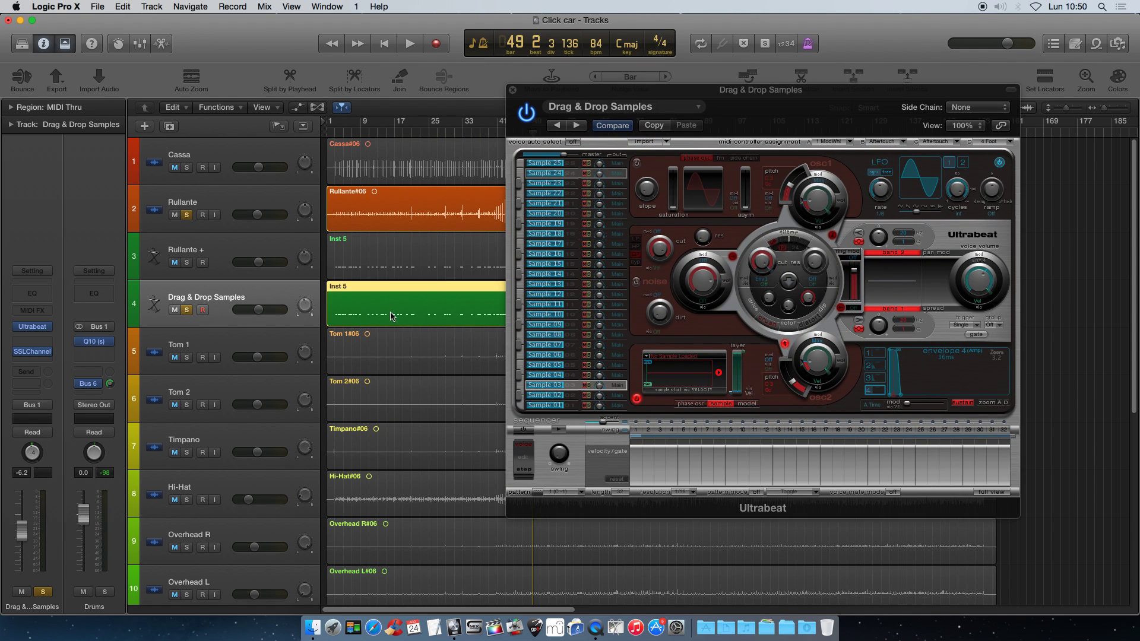
double_click(390, 316)
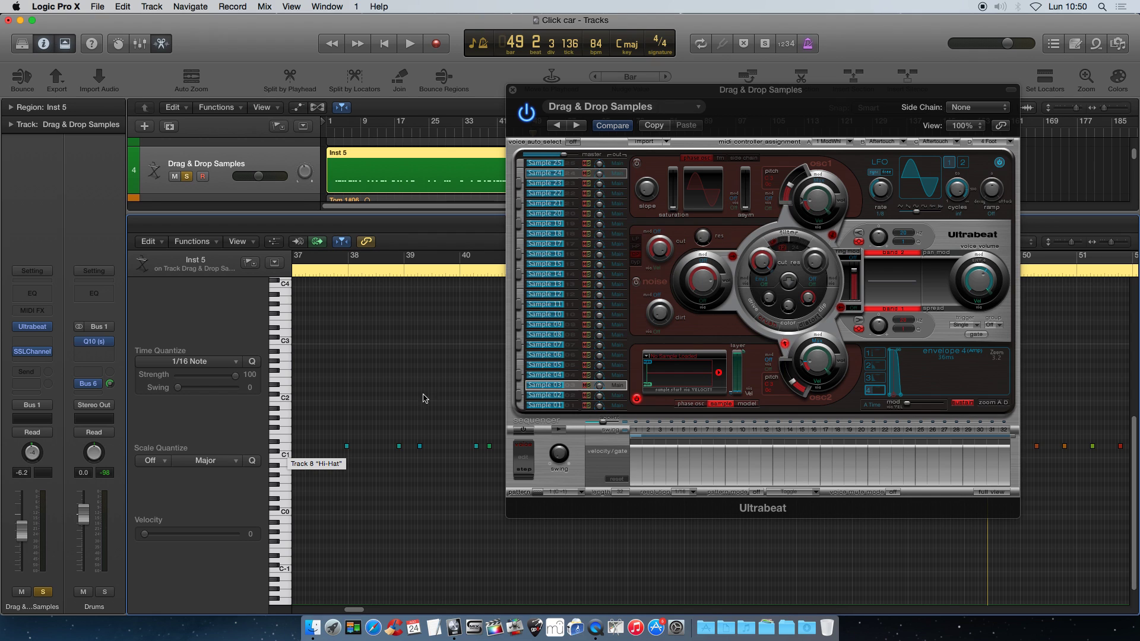
left_click(161, 43)
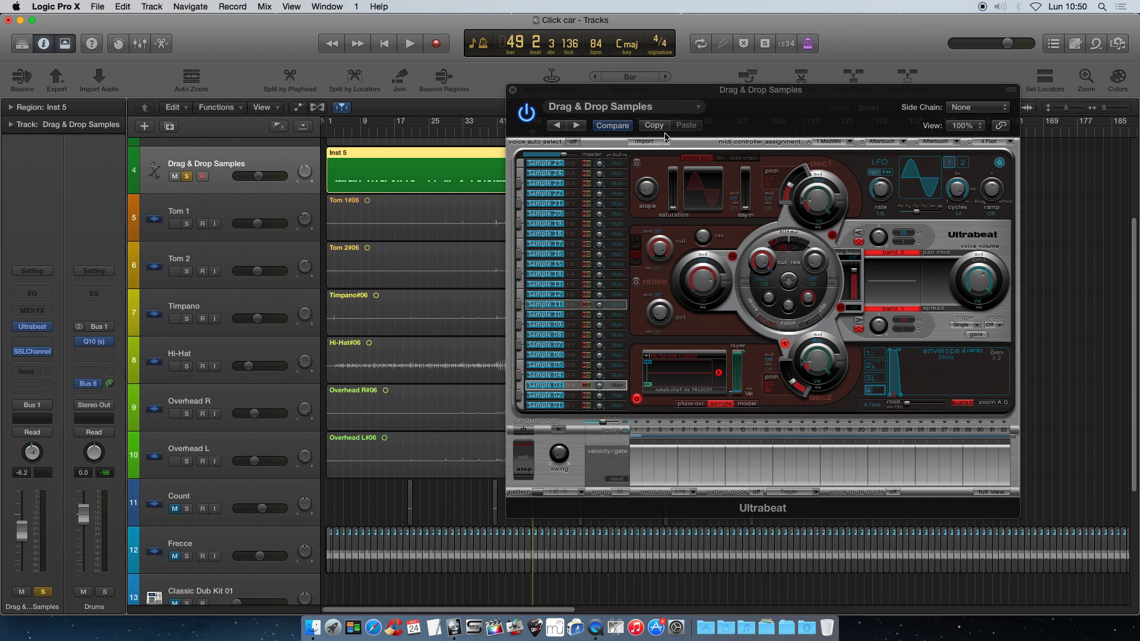
left_click_drag(751, 89, 596, 81)
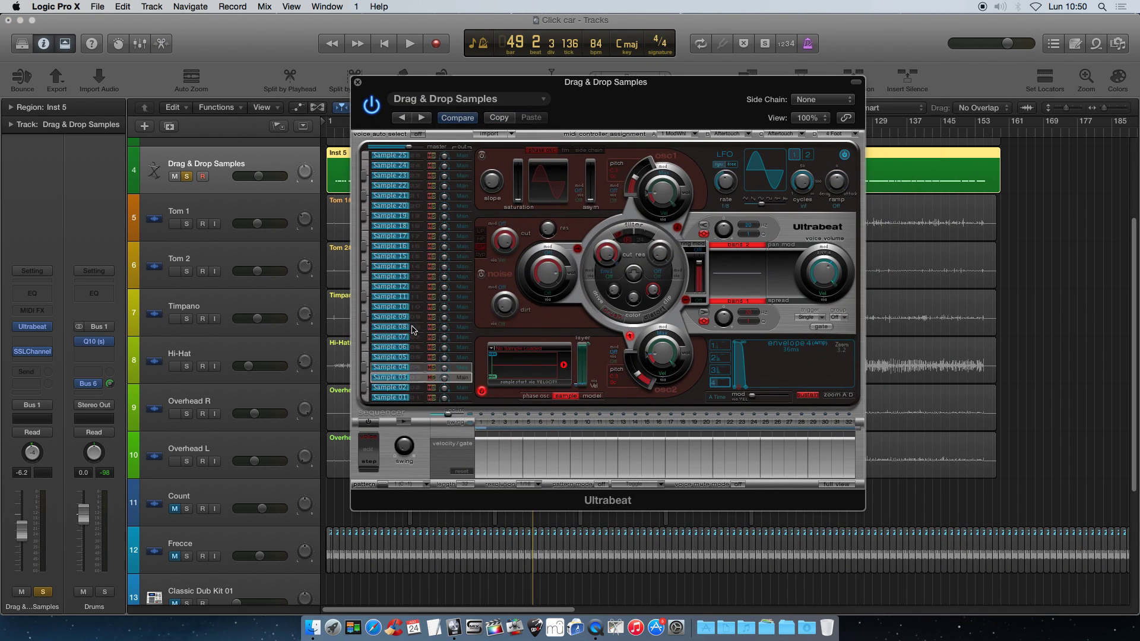
Step: Start loading a sample into the Sample 03 voice and browse from the user's Musica folder to Logic, DrumExperiments, Campione cordiera
left_click(528, 348)
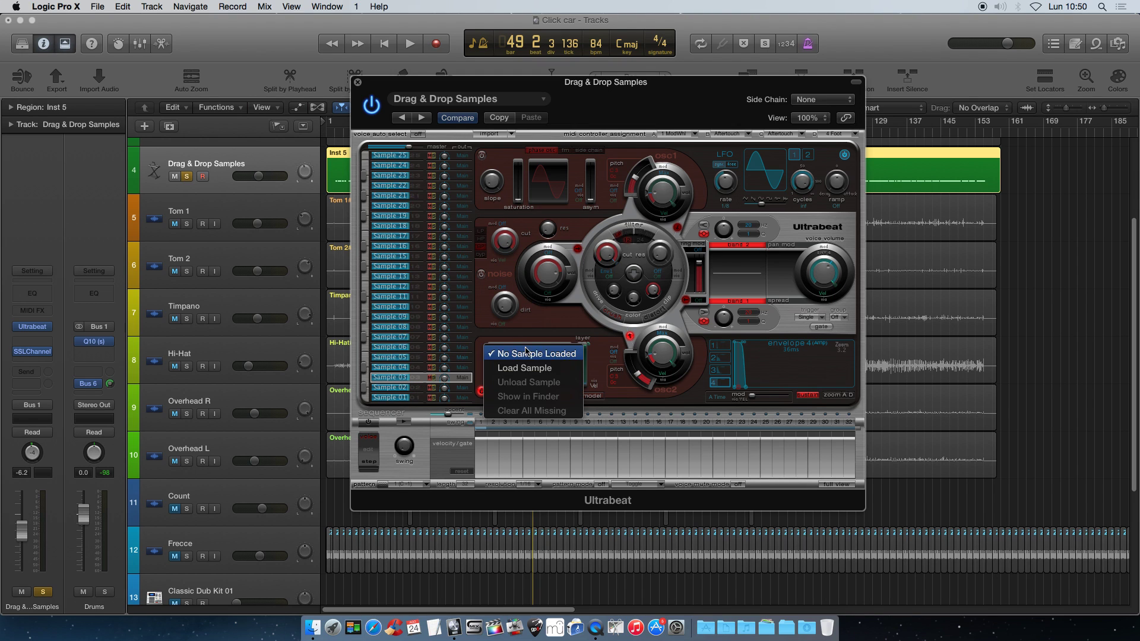
left_click(525, 368)
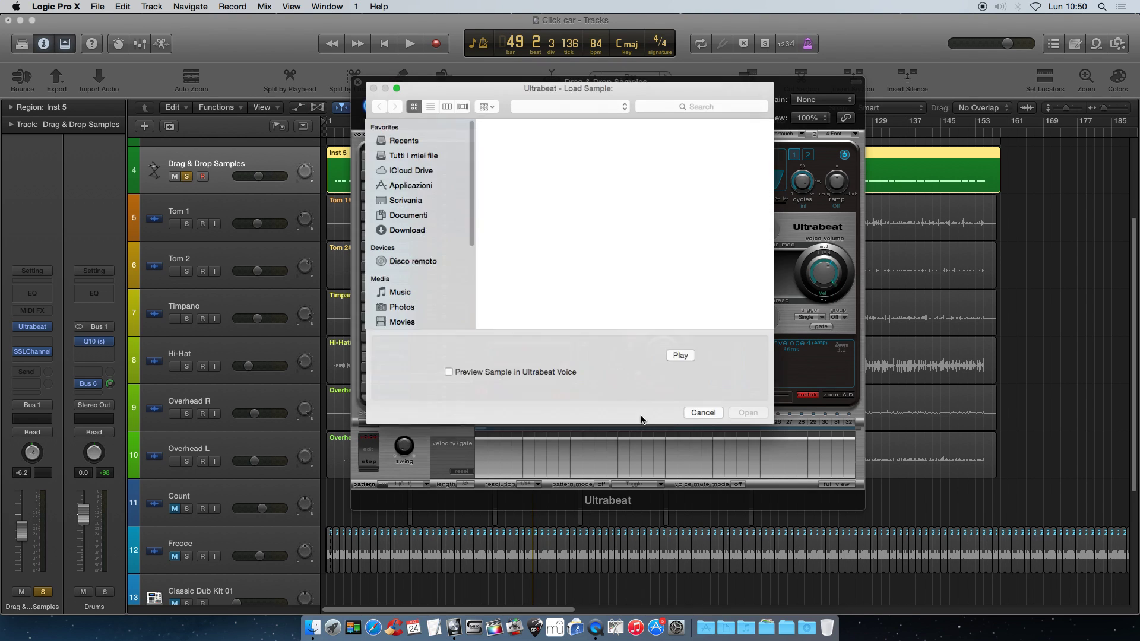
left_click(538, 105)
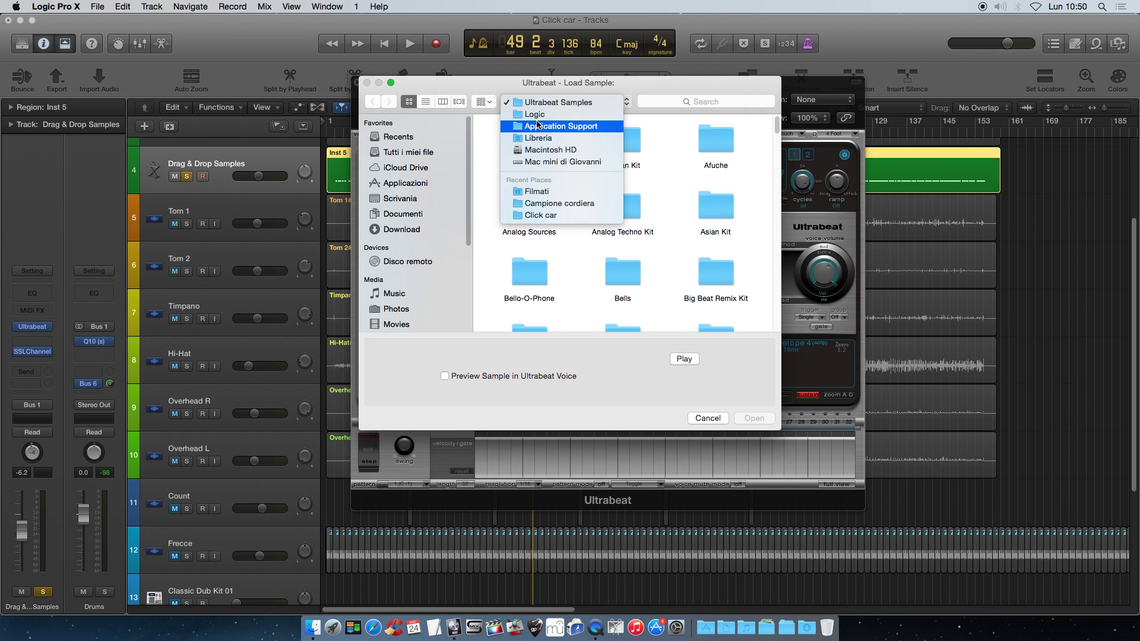
left_click(528, 153)
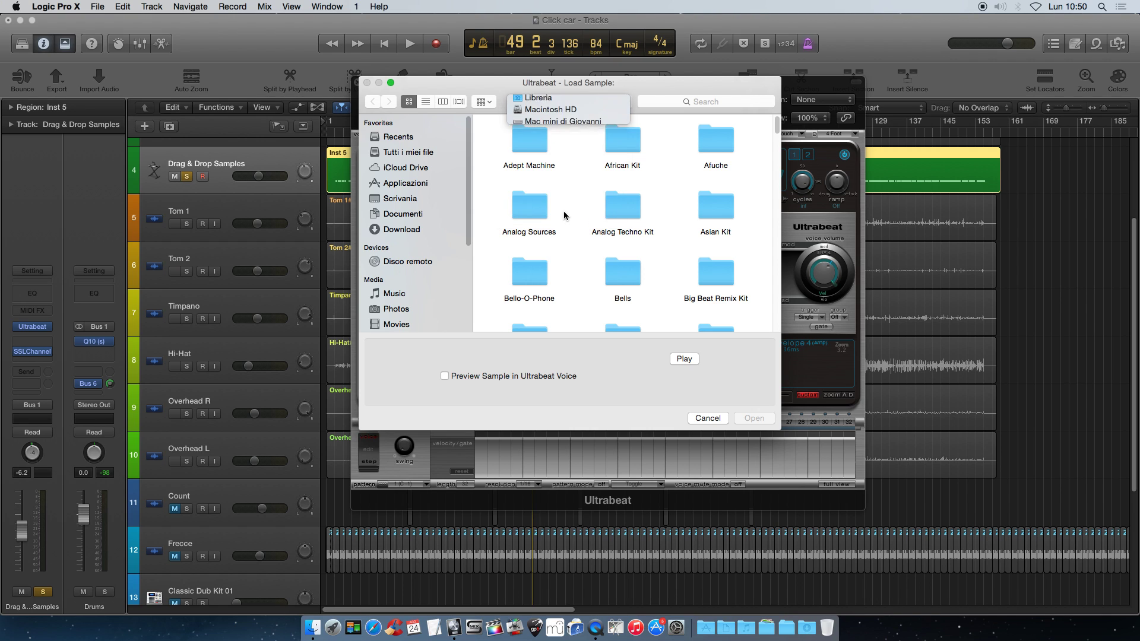
double_click(720, 207)
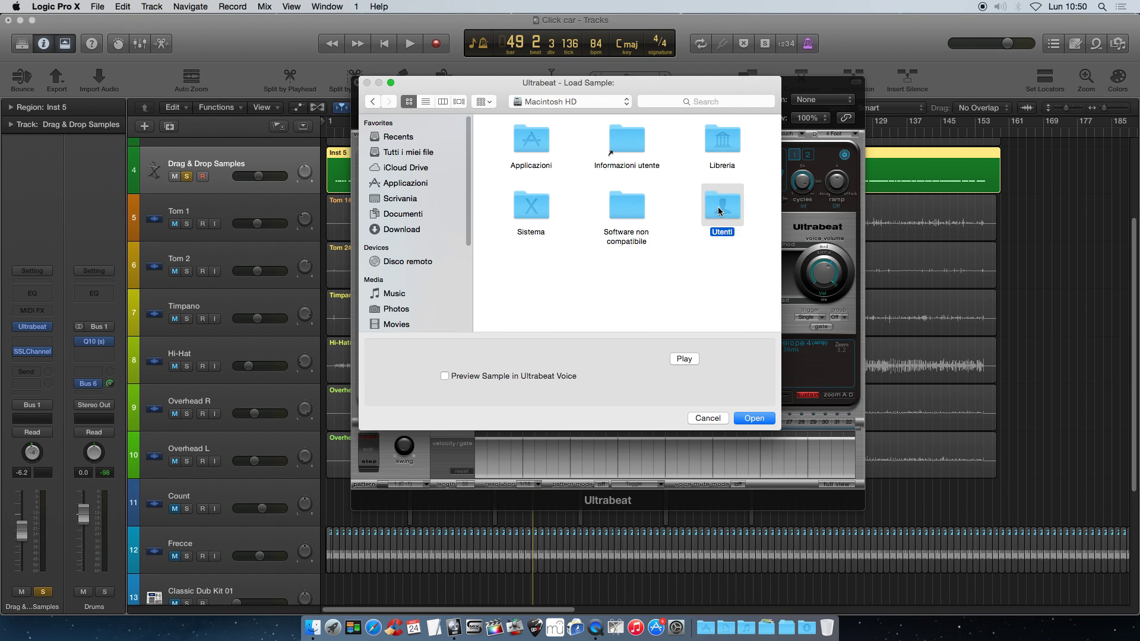
double_click(600, 157)
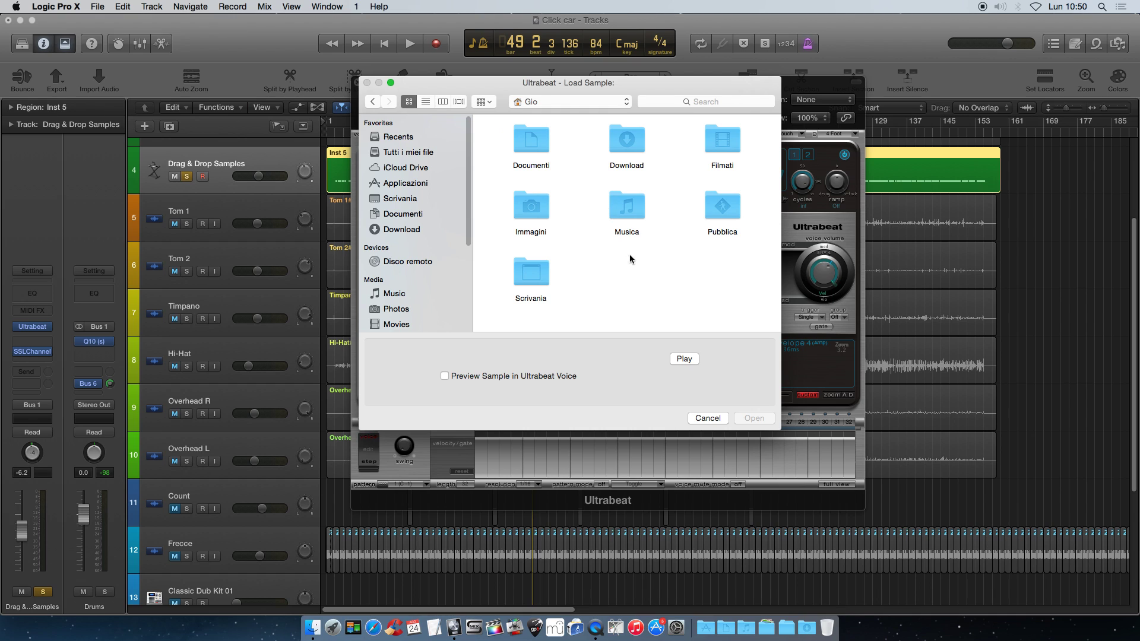
double_click(631, 219)
double_click(628, 212)
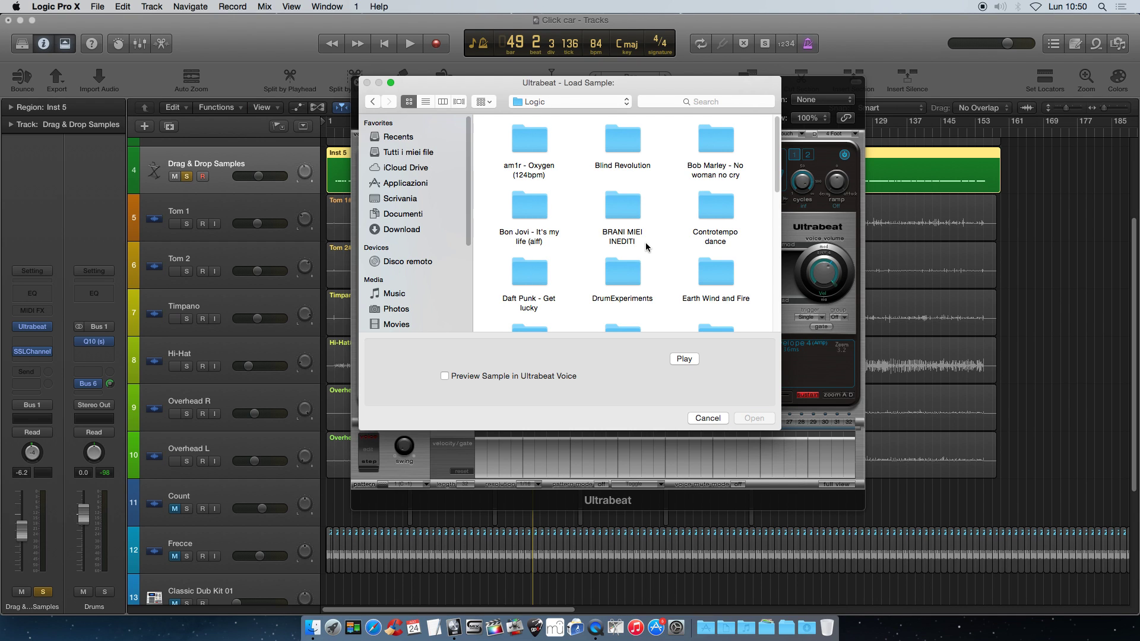
double_click(622, 272)
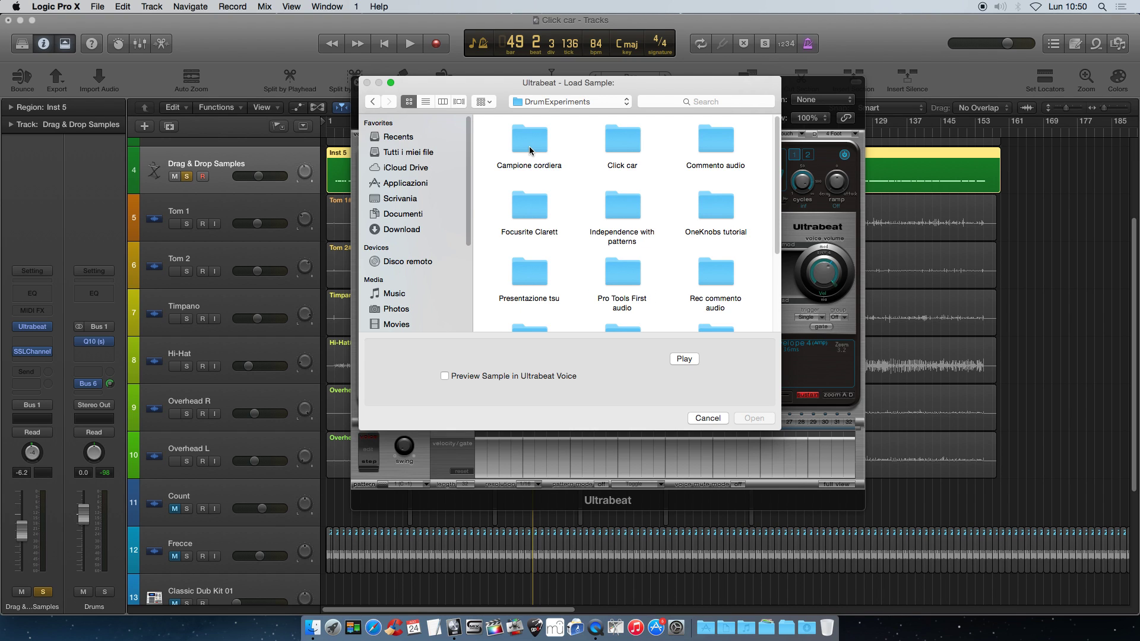
double_click(532, 146)
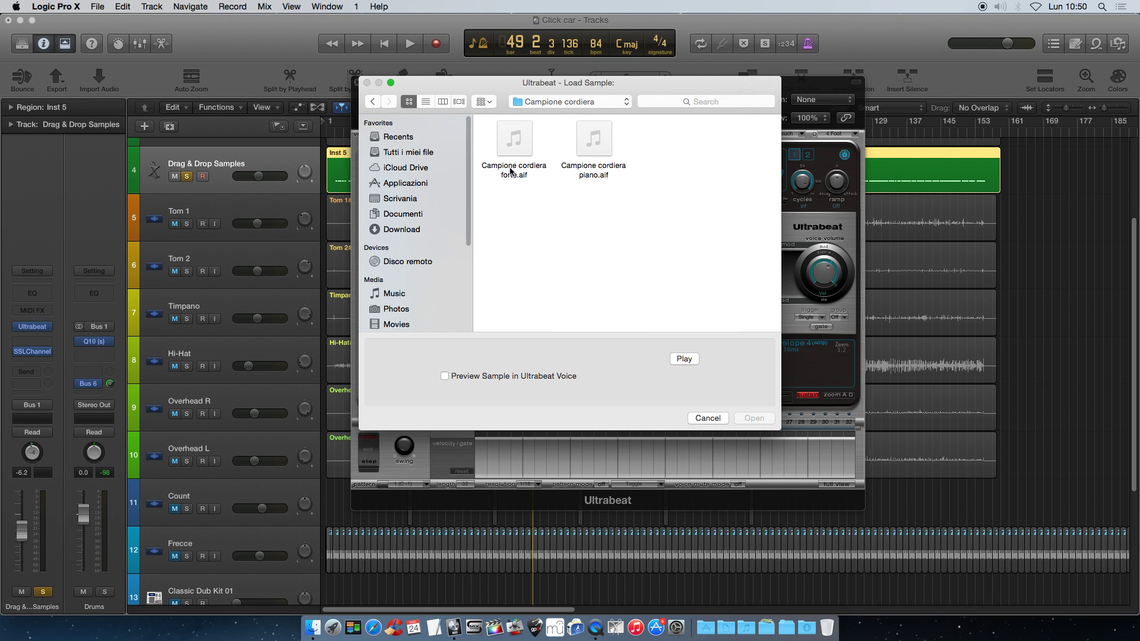
Step: Compare the forte and piano snare sample files, and load Campione cordiera forte.aif into the Sample 03 voice
left_click(510, 171)
left_click(591, 169)
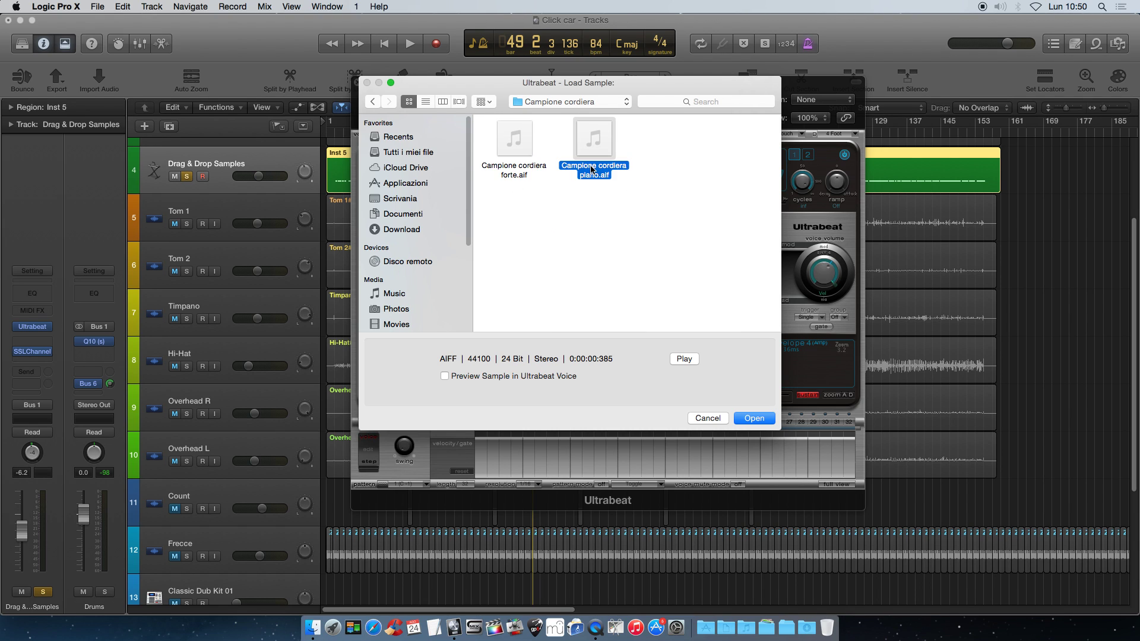
left_click(518, 172)
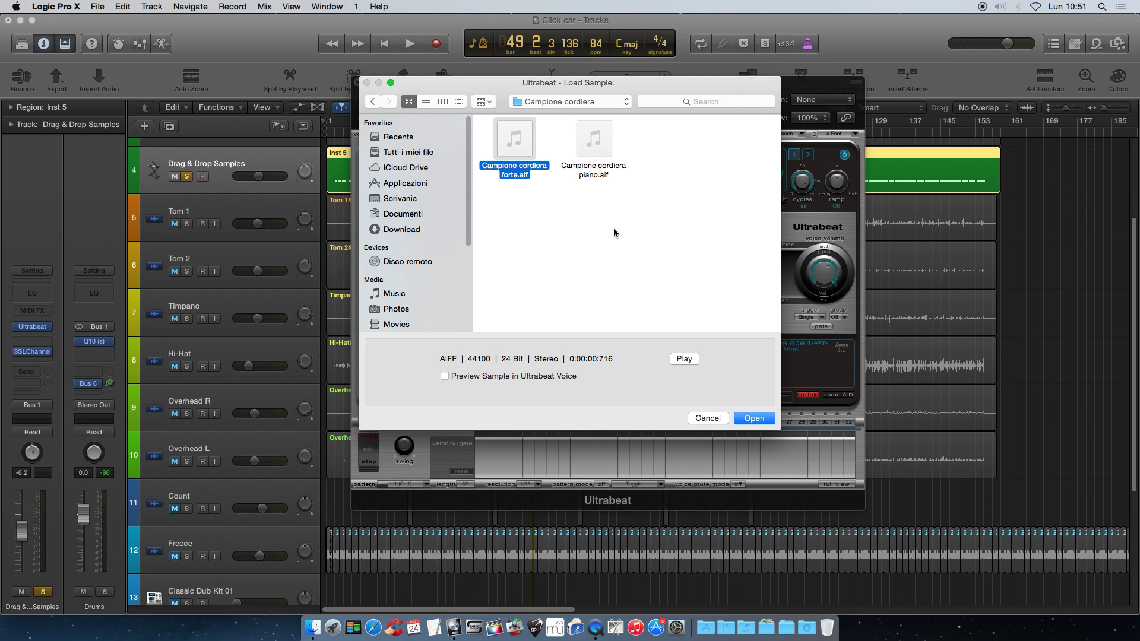
left_click(583, 167)
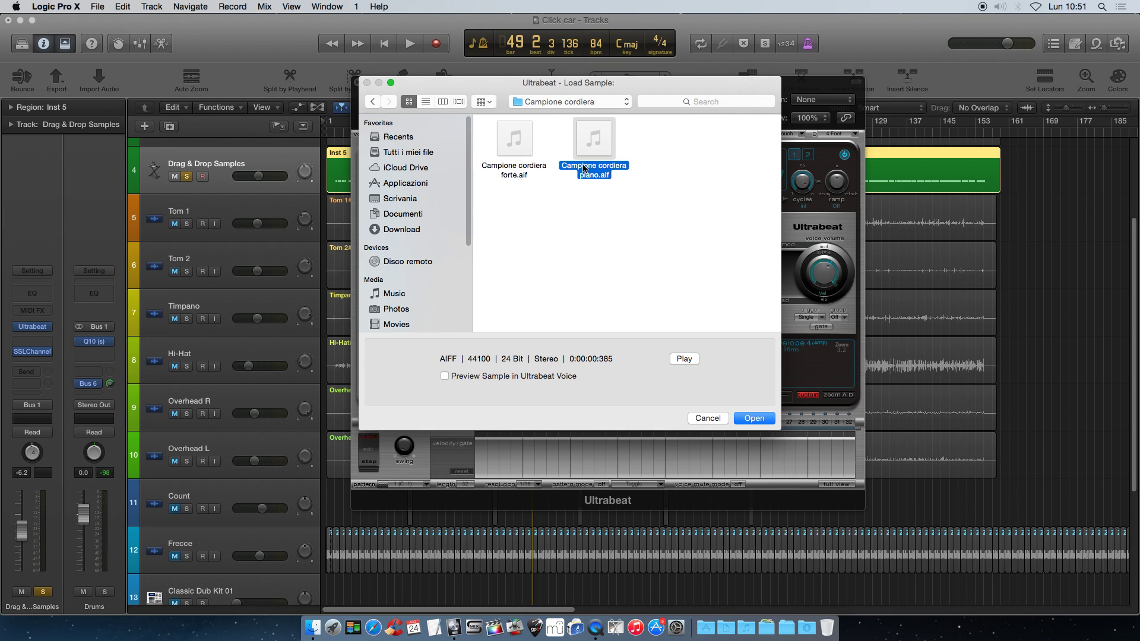
left_click(514, 169)
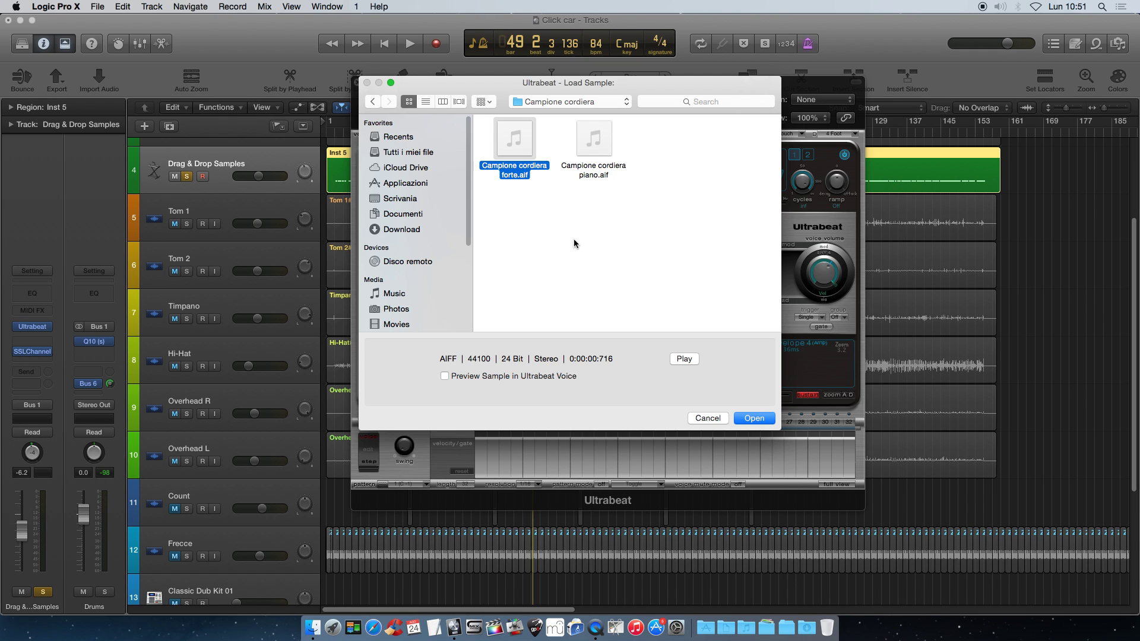
left_click(614, 283)
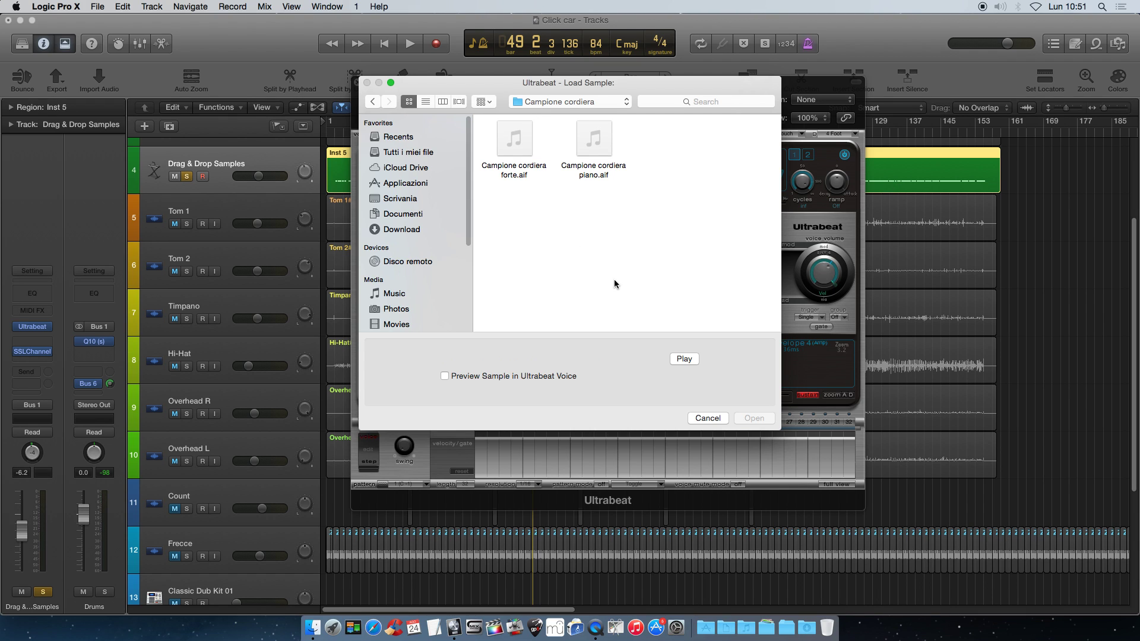
left_click(519, 173)
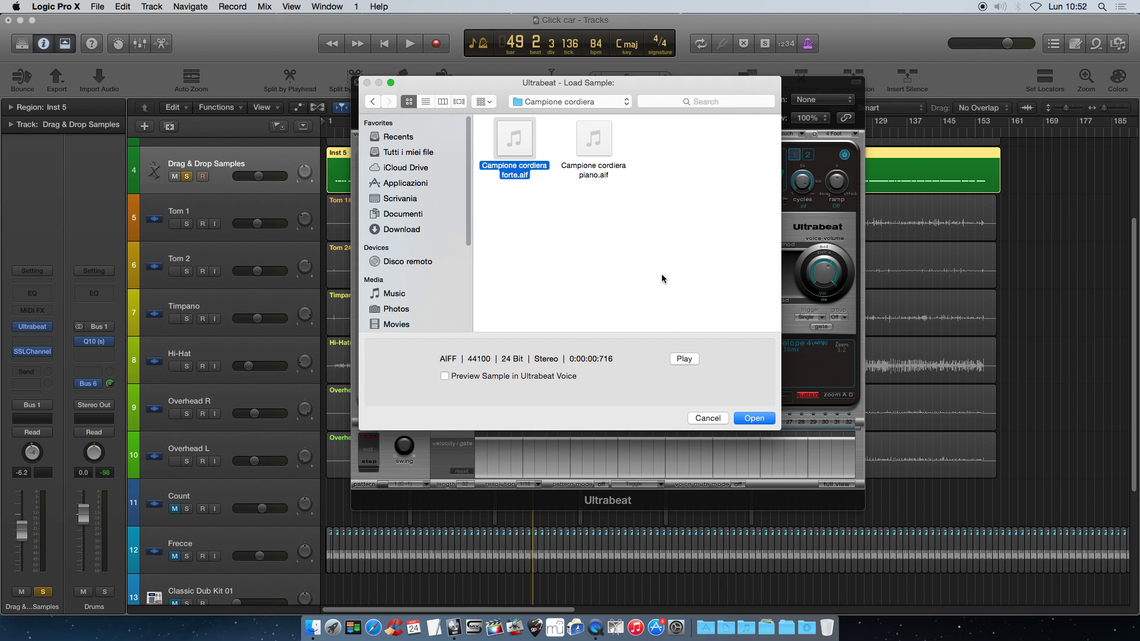
left_click(754, 417)
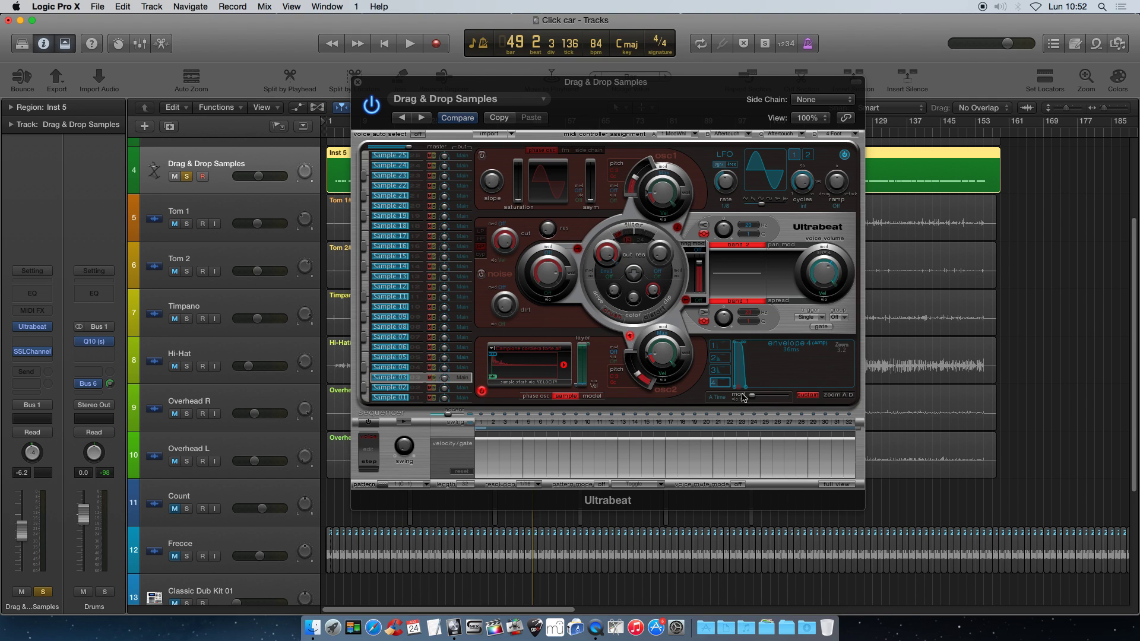
Step: Lengthen the release of Ultrabeat envelopes 4, 1 and 2 to nearly the full display width, and return to envelope 4
left_click_drag(743, 396, 842, 389)
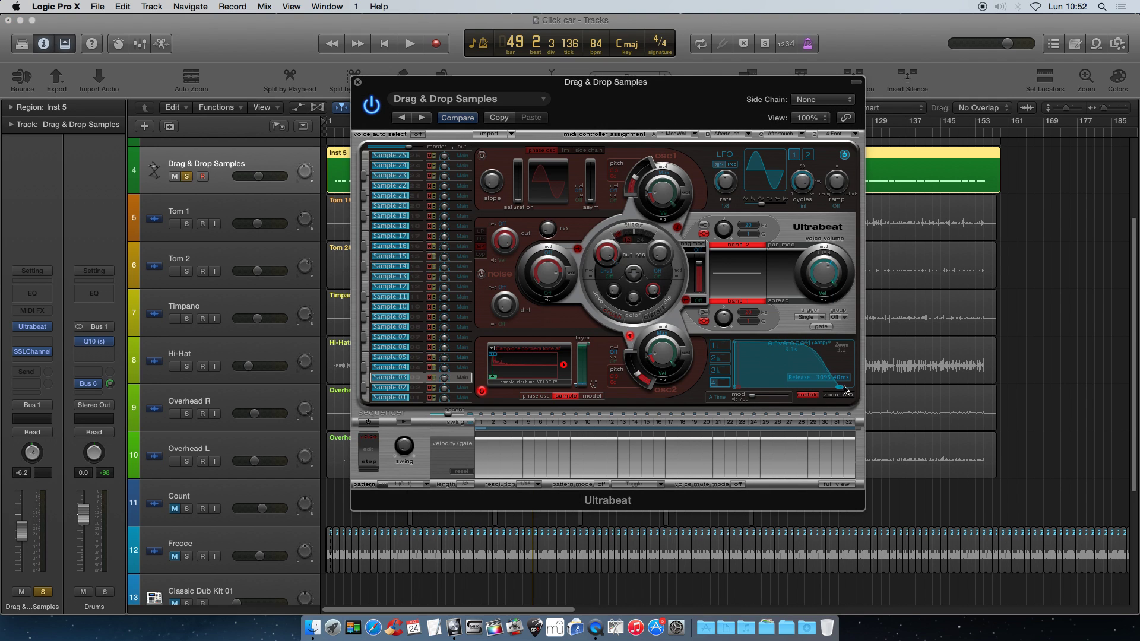
left_click(721, 345)
left_click_drag(794, 390, 850, 389)
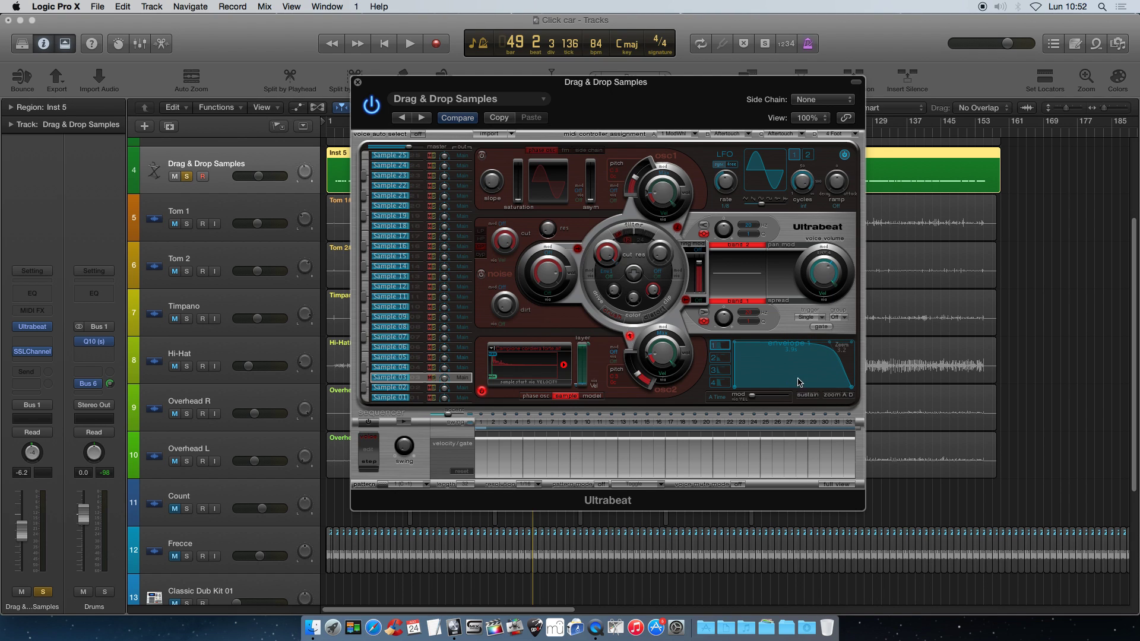
left_click(719, 358)
left_click_drag(794, 389, 852, 392)
left_click(720, 370)
left_click(719, 383)
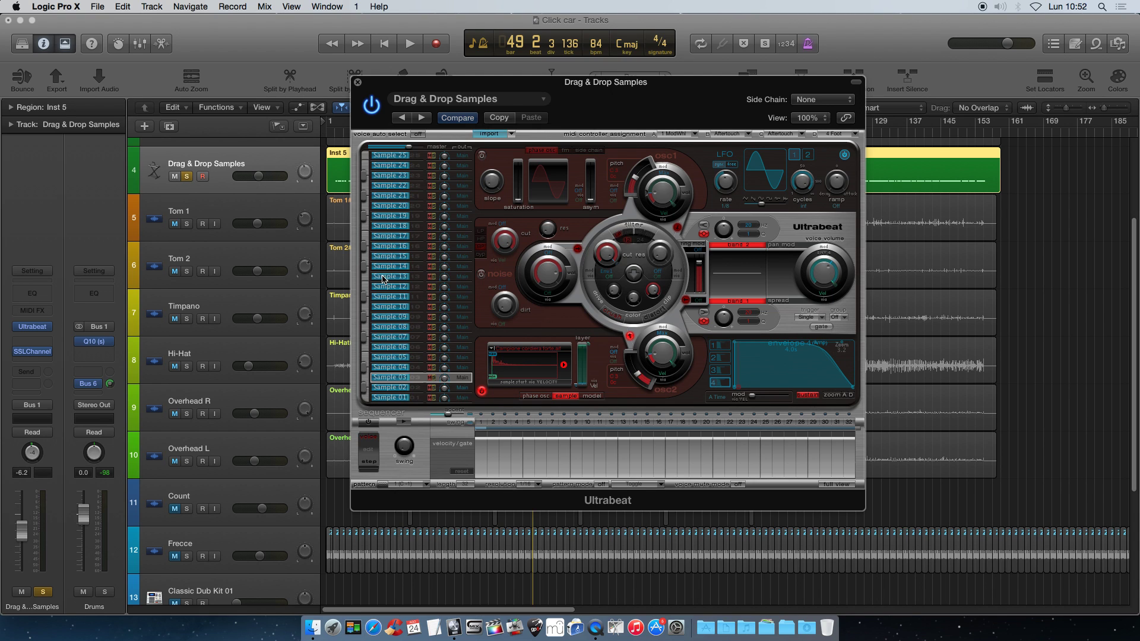
Step: Unsolo the Rullante track and play the project to hear the Ultrabeat snare alone
scroll(330, 256, "up", 4)
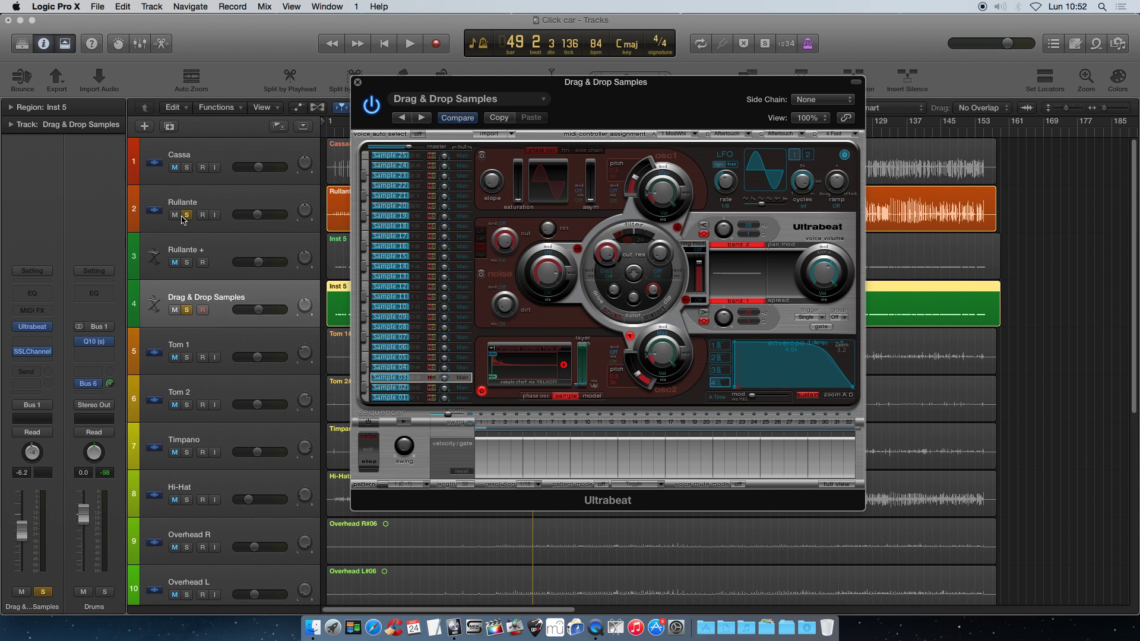
left_click(183, 217)
key("space")
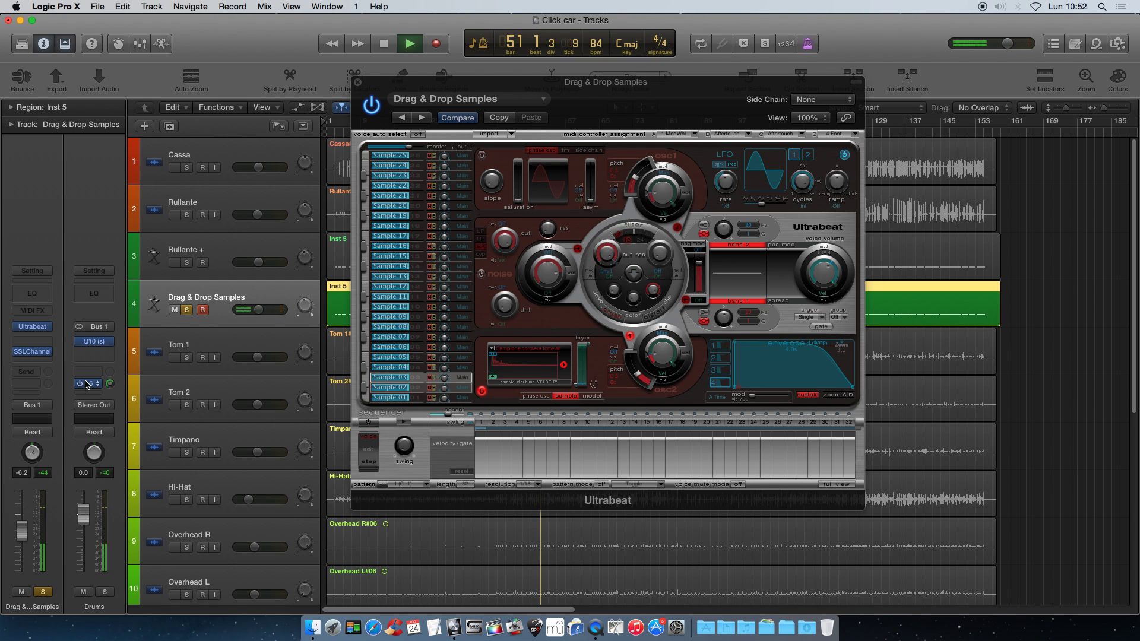
Step: Adjust the HF, HMF and LMF gains in the SSLChannel plug-in on the Ultrabeat snare track during playback
left_click(32, 352)
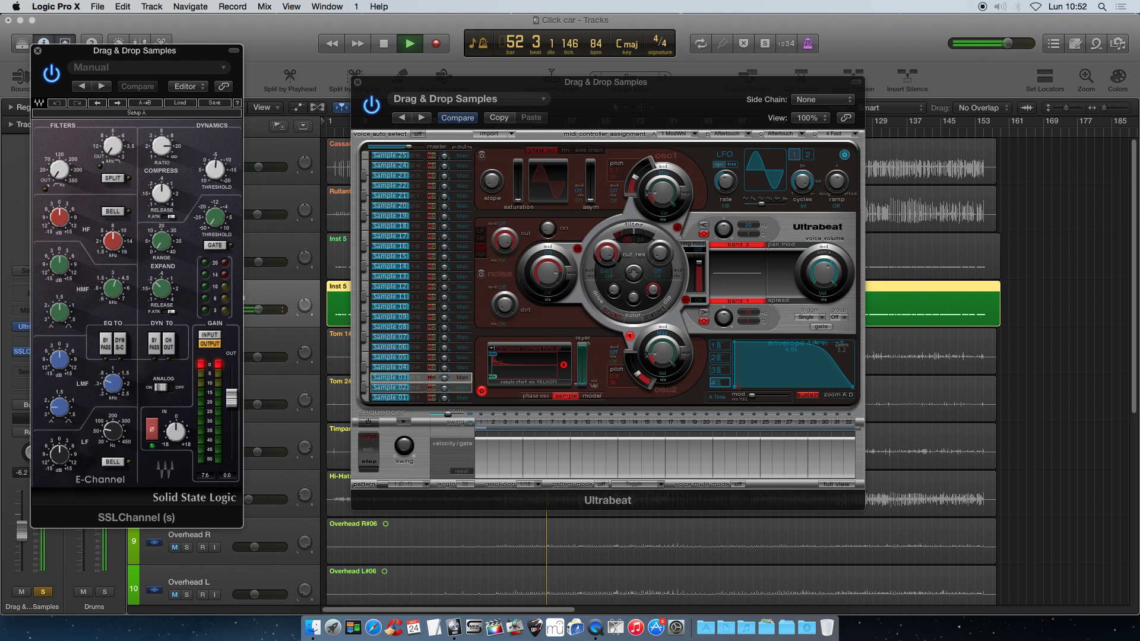
left_click_drag(55, 226, 55, 237)
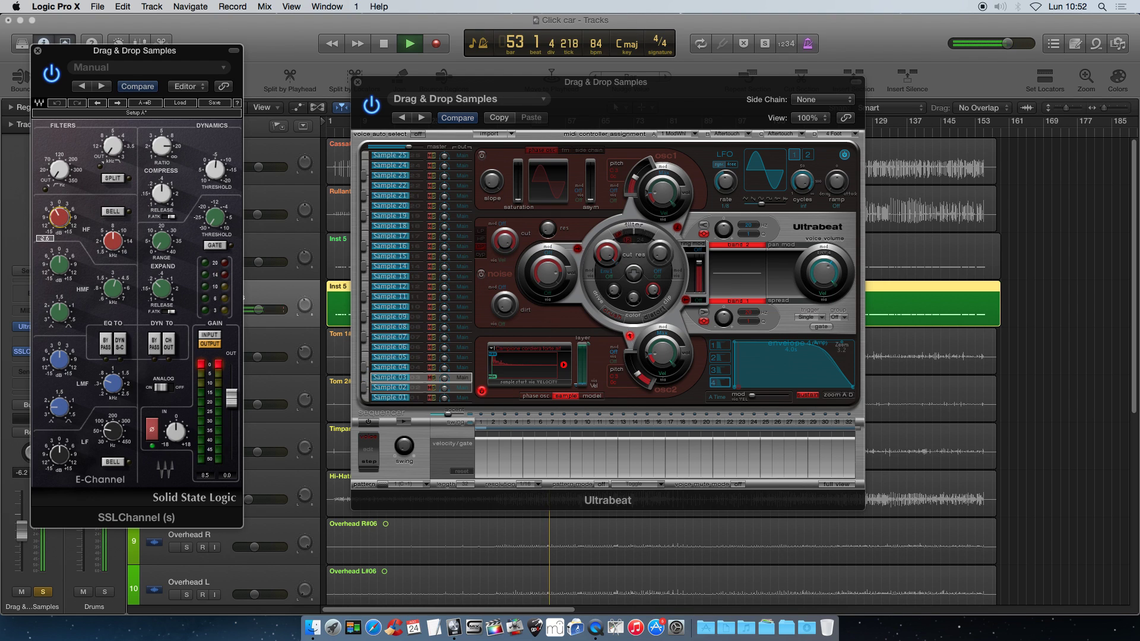
mouse_move(55, 374)
left_mouse_down()
mouse_move(55, 386)
mouse_move(54, 363)
left_mouse_up()
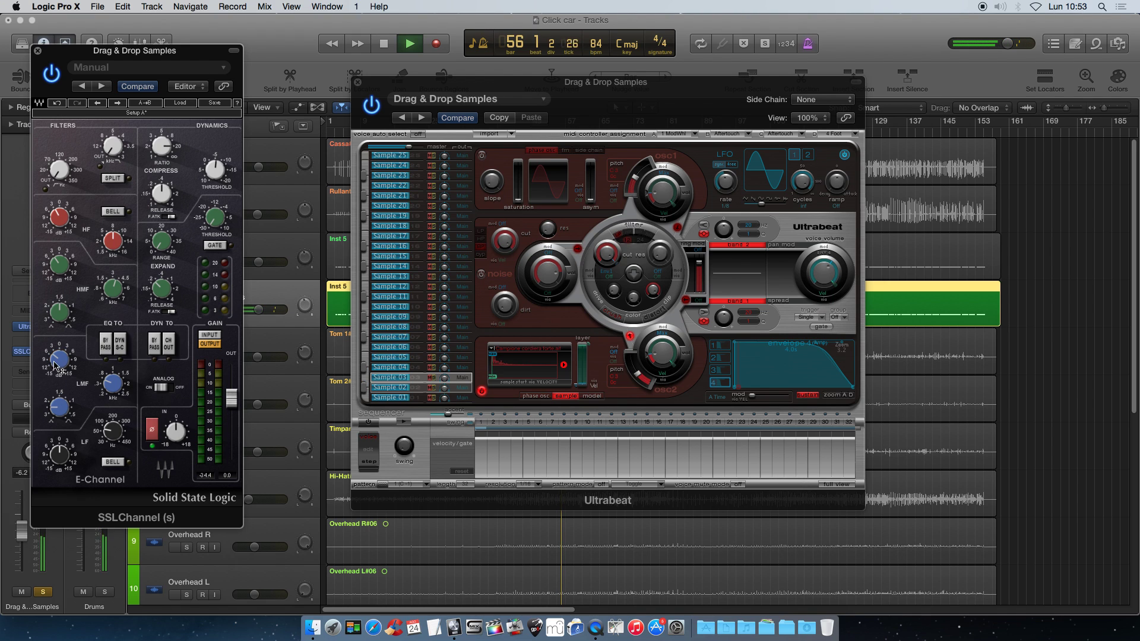
mouse_move(59, 264)
left_mouse_down()
mouse_move(59, 297)
mouse_move(59, 265)
left_mouse_up()
left_click_drag(58, 225, 58, 221)
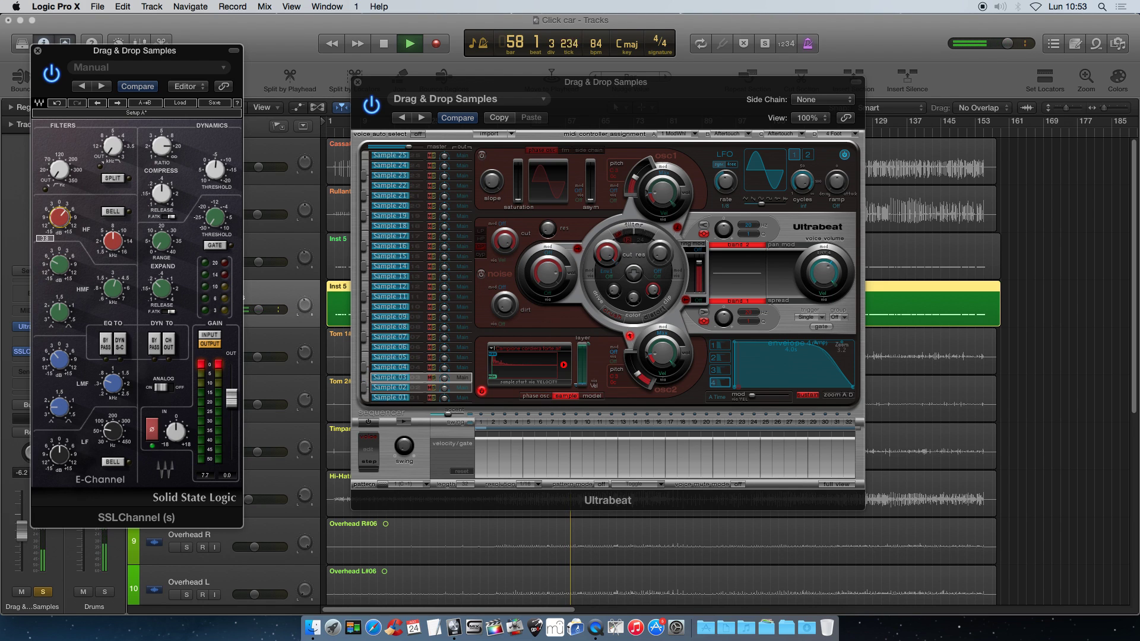
left_click_drag(58, 266, 59, 264)
Step: Compare the snare with SSLChannel bypassed and active, lower the plug-in's output level, and bring the Ultrabeat window forward
left_click(50, 76)
left_click(50, 76)
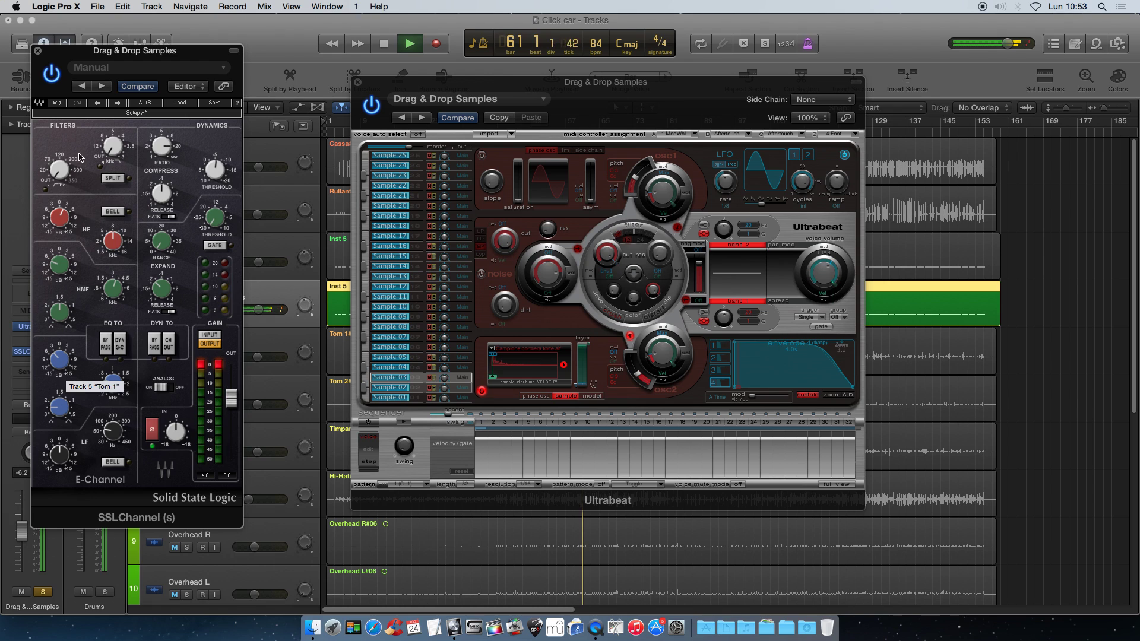
mouse_move(113, 241)
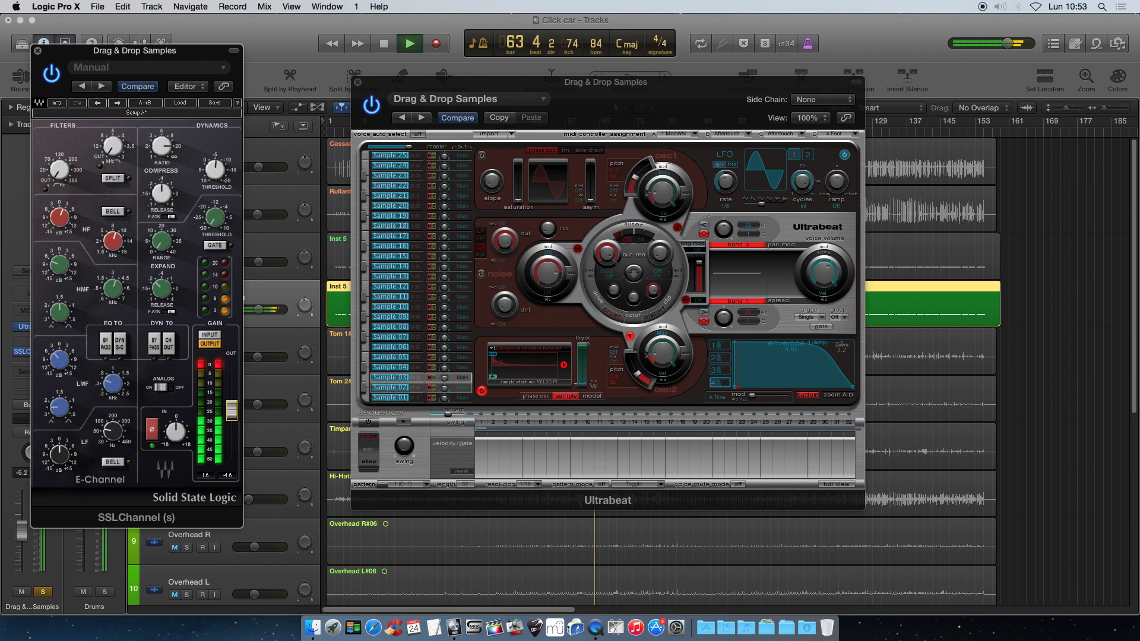
left_click(829, 296)
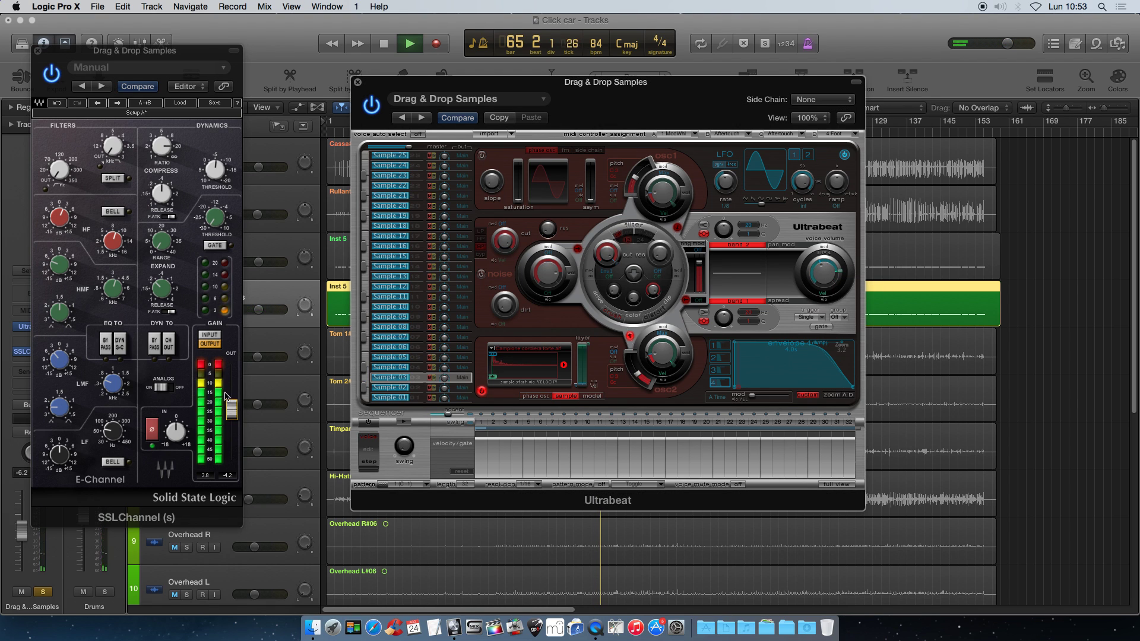
Step: Raise the SSLChannel output fader and set Ultrabeat's voice volume to -28 dB while the project plays
left_click_drag(231, 410, 232, 405)
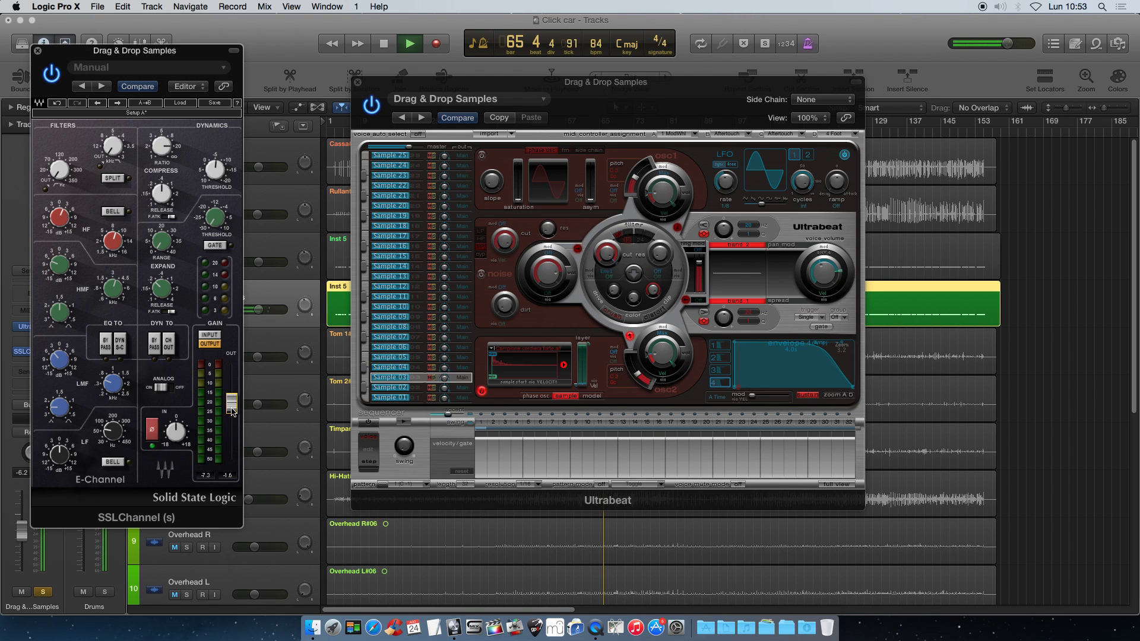
left_click_drag(232, 409, 231, 399)
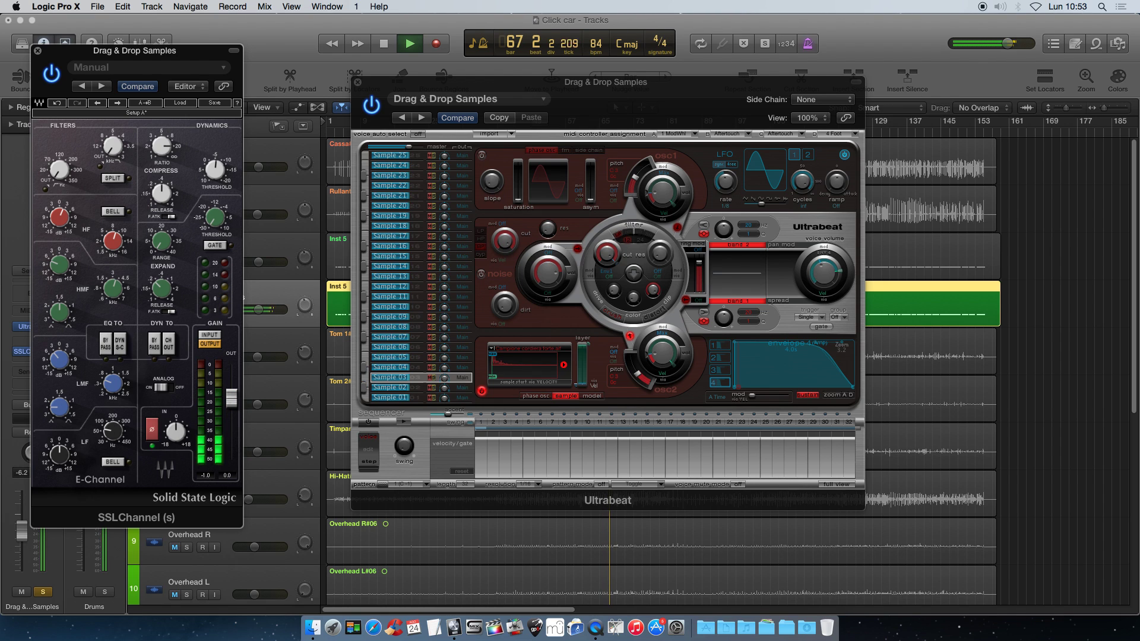
left_click(819, 280)
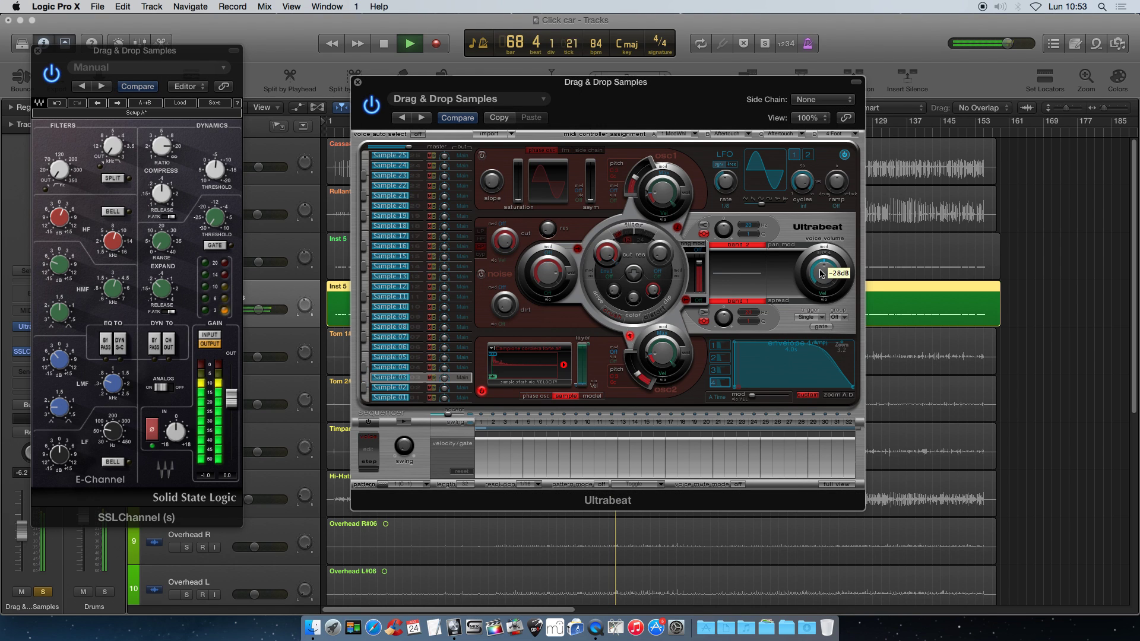
left_click_drag(821, 273, 829, 275)
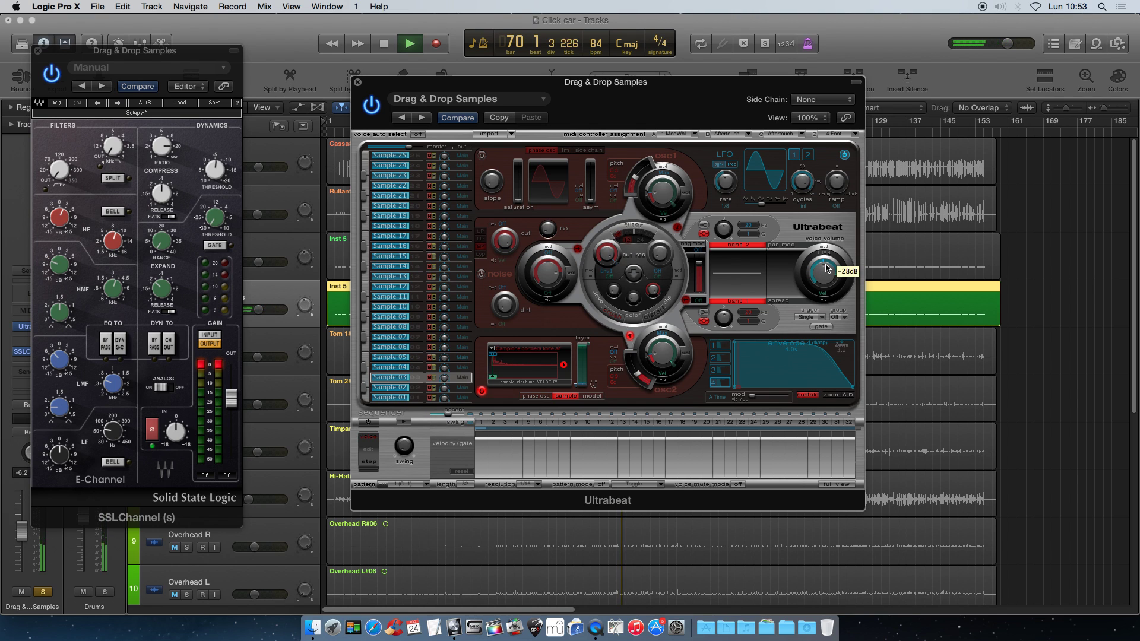
left_click(233, 372)
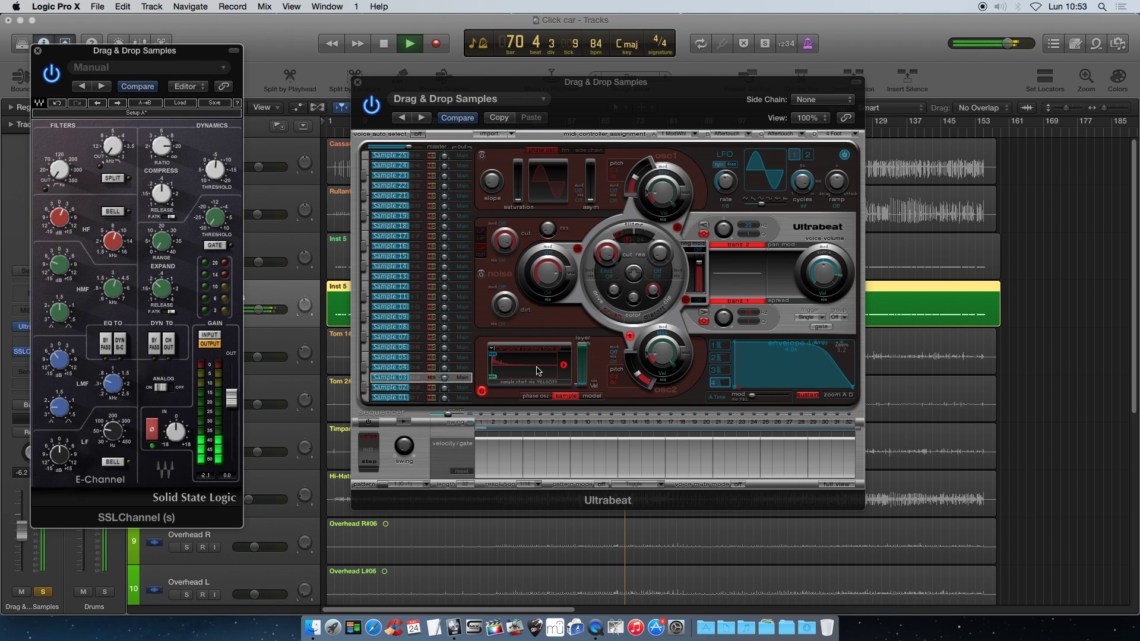
left_click(821, 279)
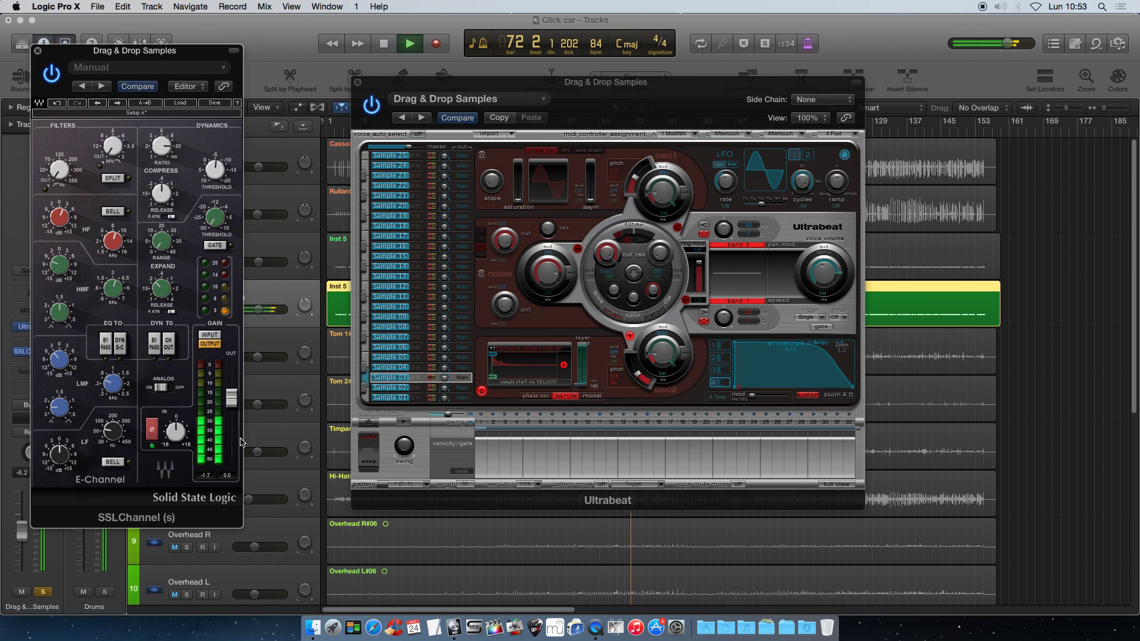
Step: Raise the Drag & Drop Samples track's level to -3.9 dB, stop playback, and close both plug-in windows
left_click(37, 51)
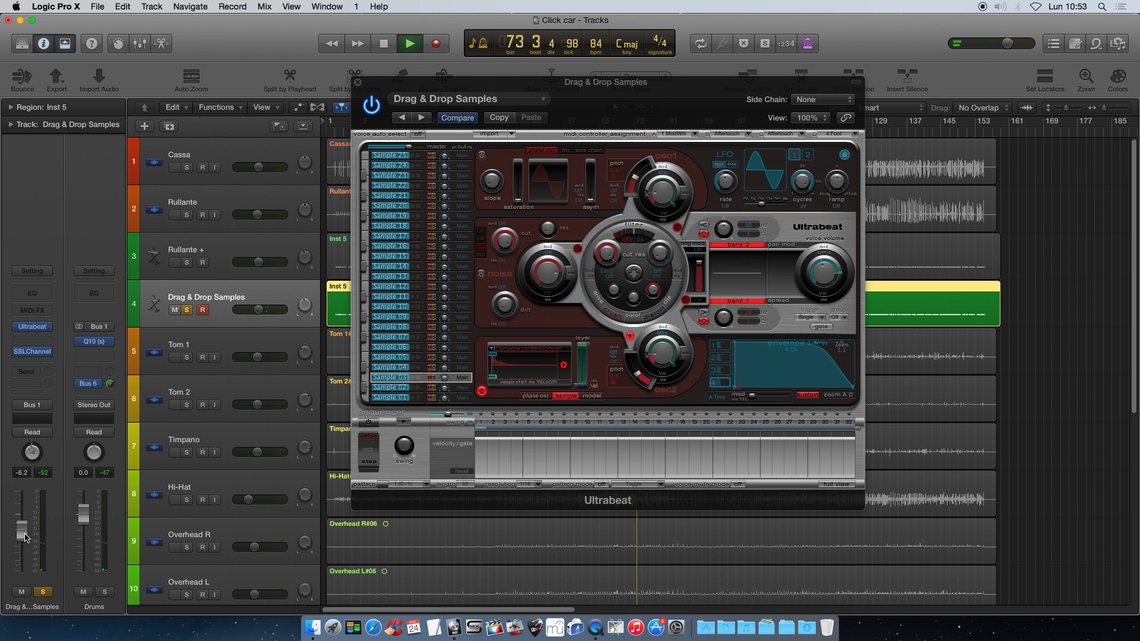
key("space")
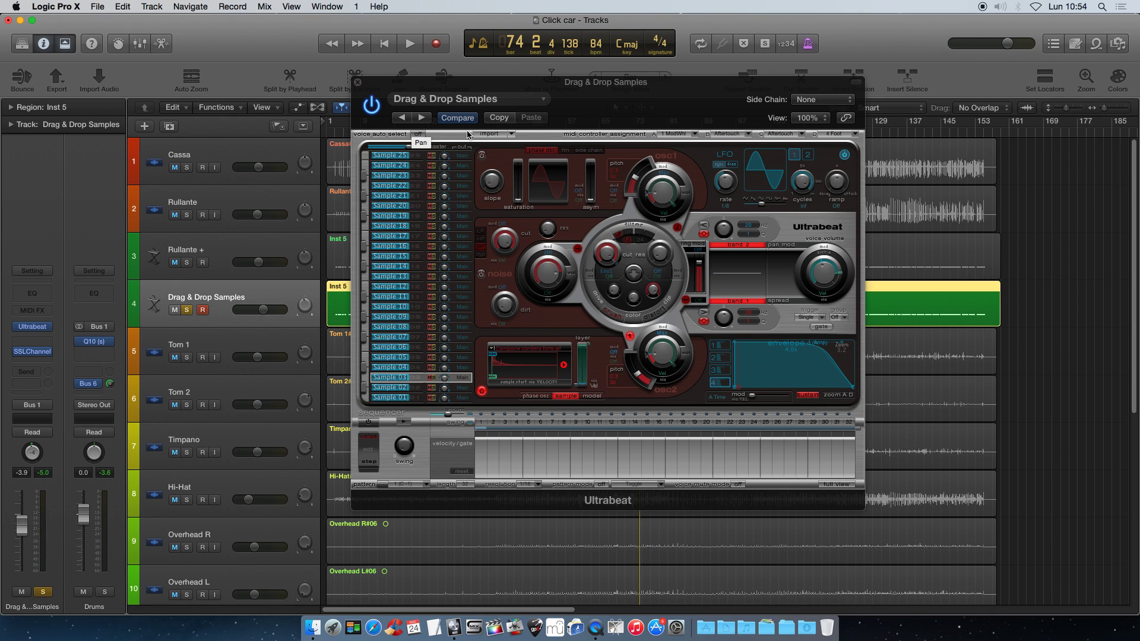
left_click(560, 88)
left_click_drag(549, 88, 659, 127)
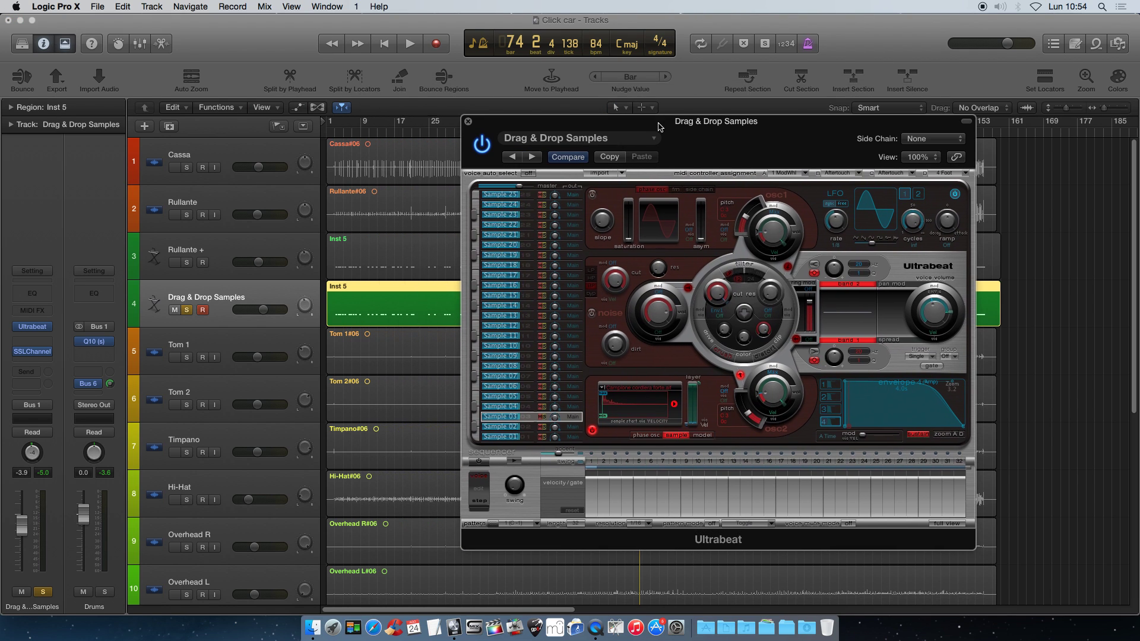
left_click(469, 123)
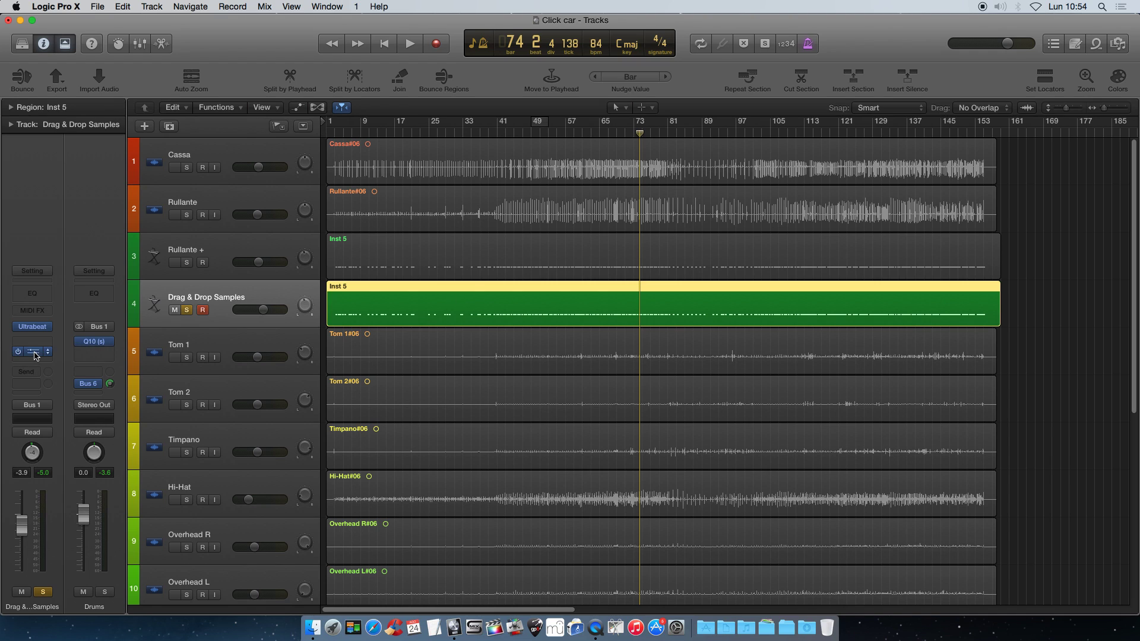
left_click(35, 353)
left_click(197, 392)
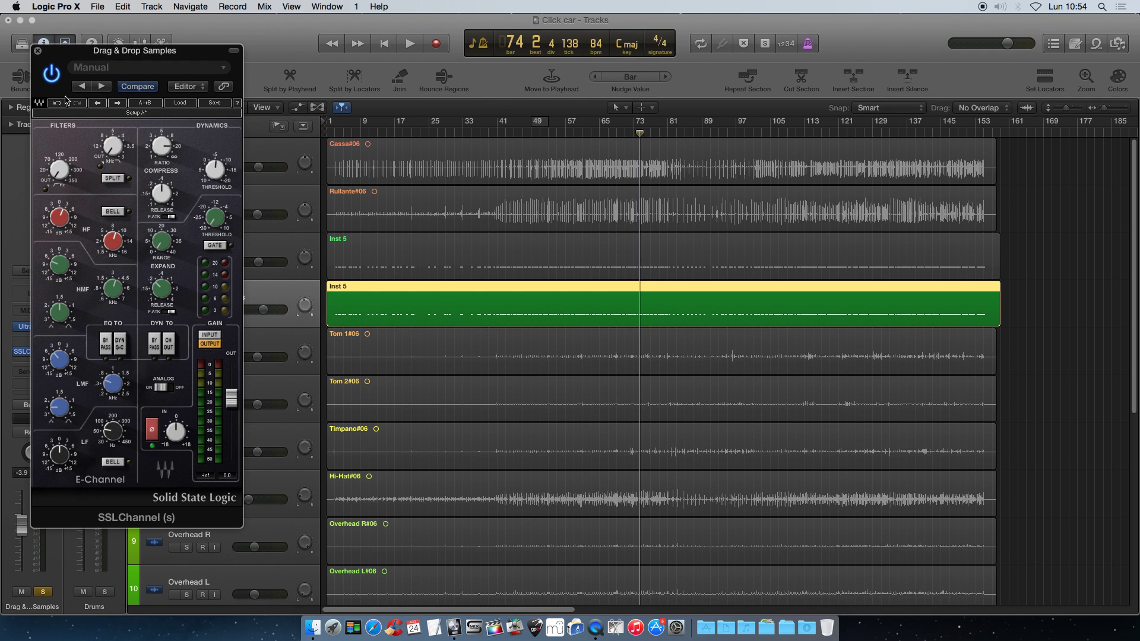
left_click(36, 51)
Step: Solo the Rullante track alongside Drag & Drop Samples and play both snares from about bar 49
left_click(188, 217)
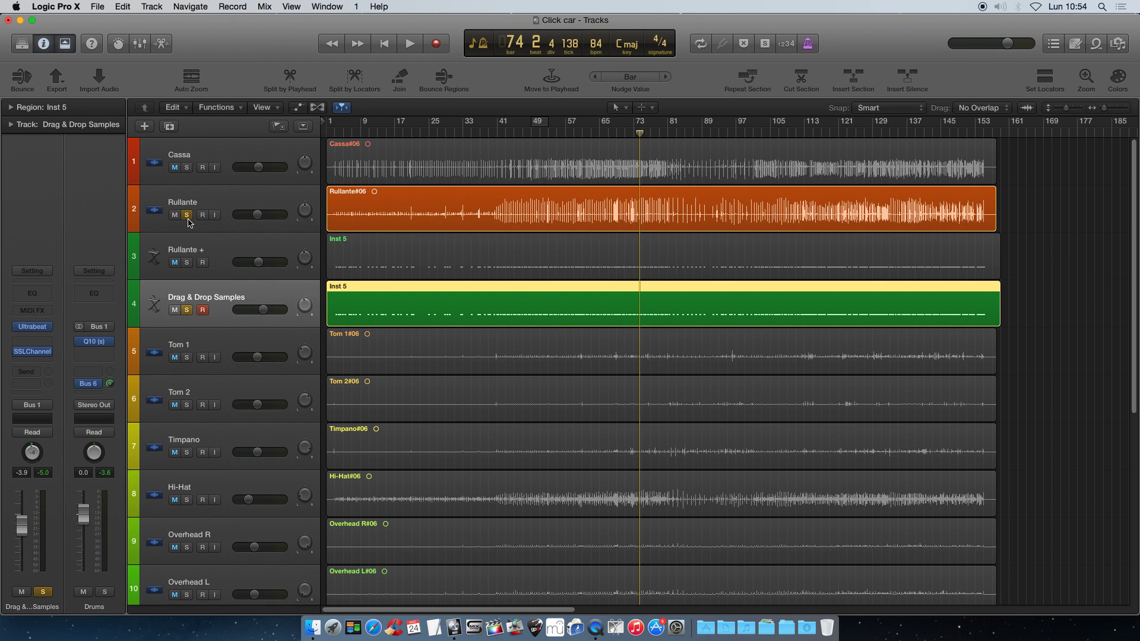
left_click(1018, 194)
key("space")
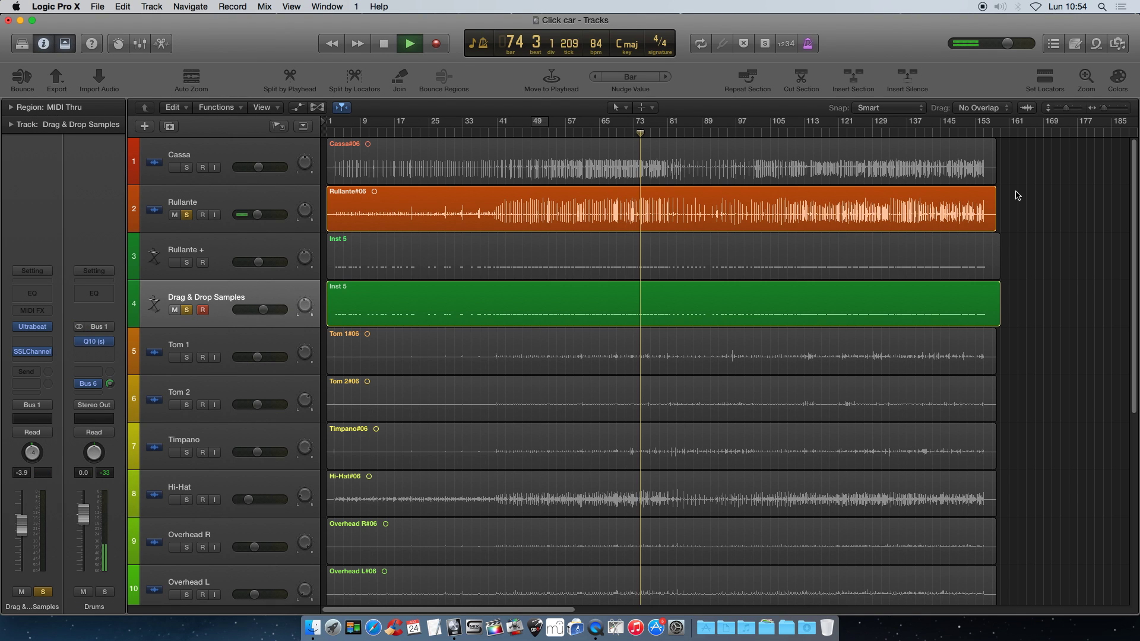
left_click(536, 135)
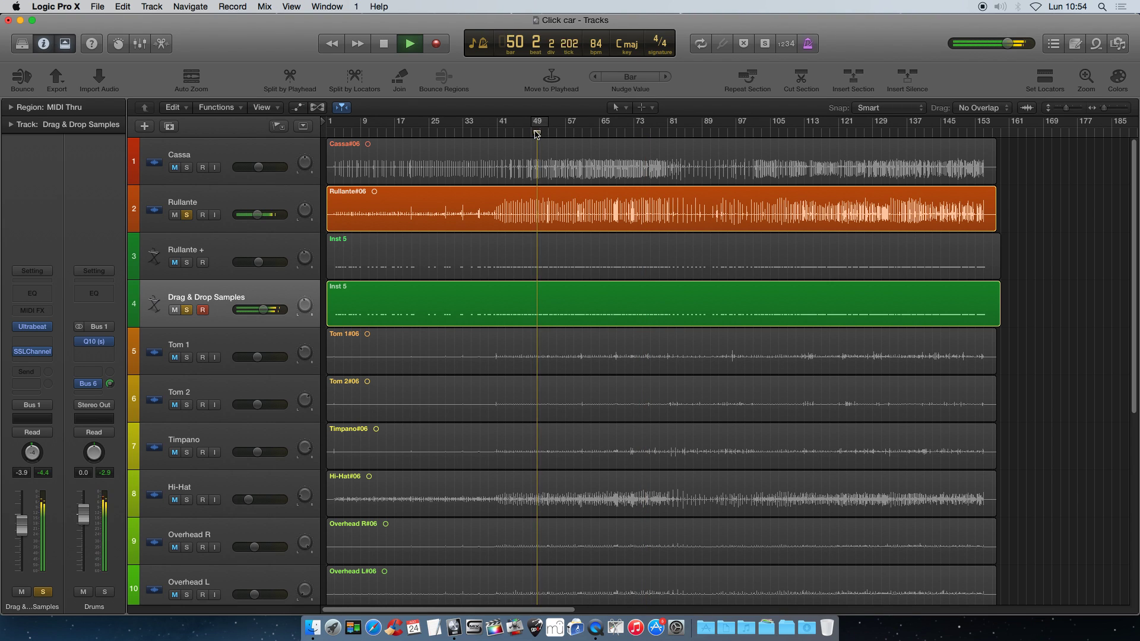
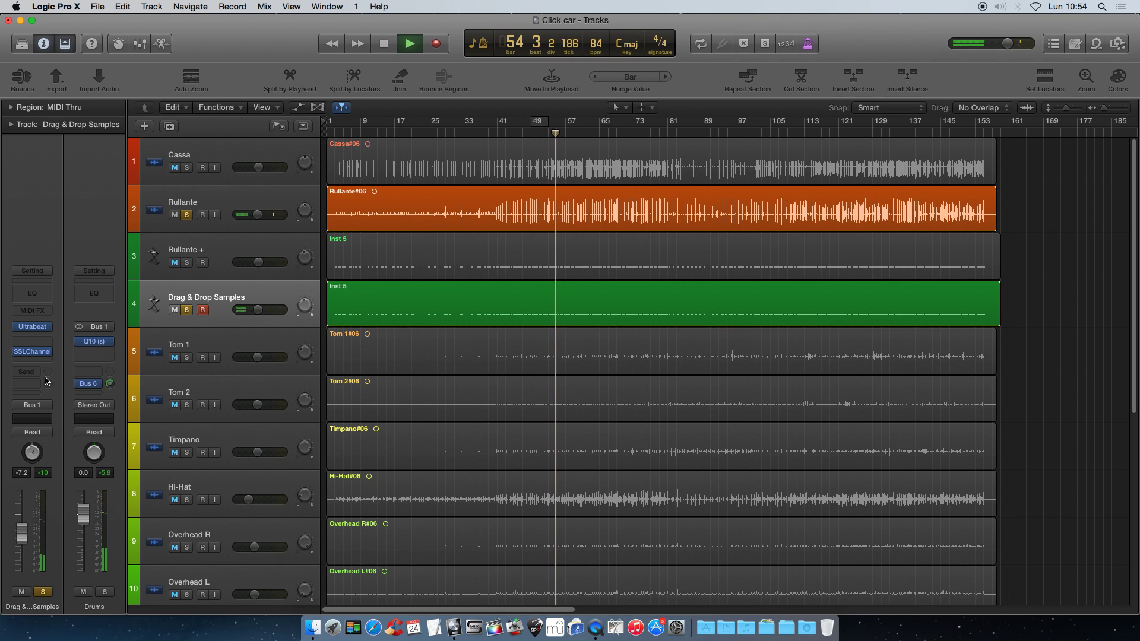
Step: Reopen SSLChannel and set the Drag & Drop Samples track's level to -7.0 dB, stopping playback and resetting the plug-in's clip indicators
left_click(33, 352)
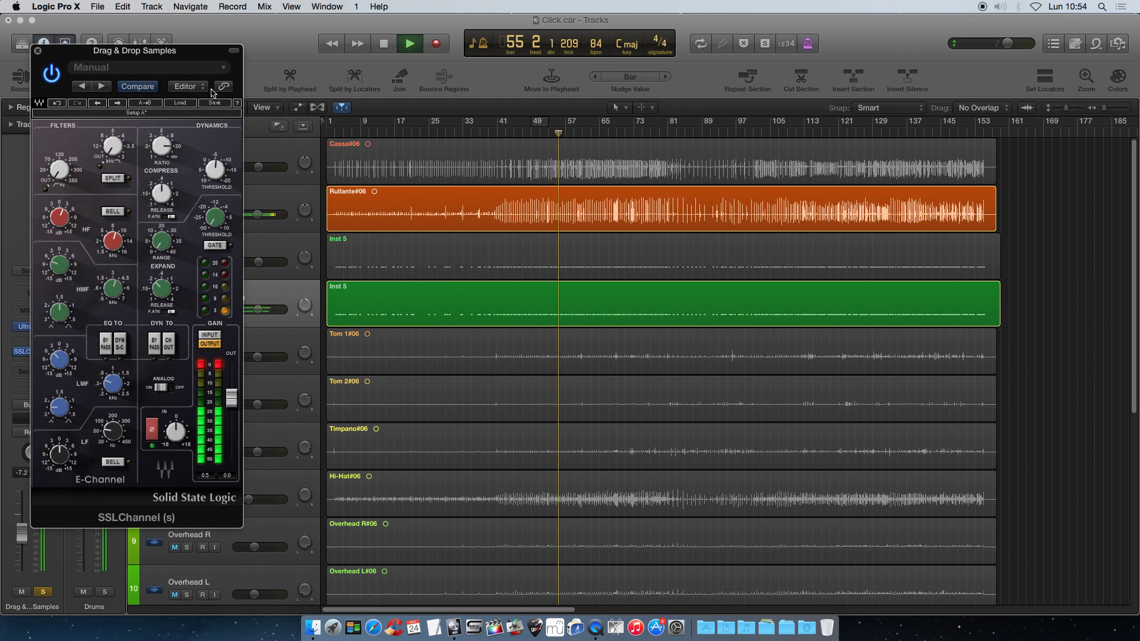
left_click_drag(181, 52, 532, 60)
left_click(24, 537)
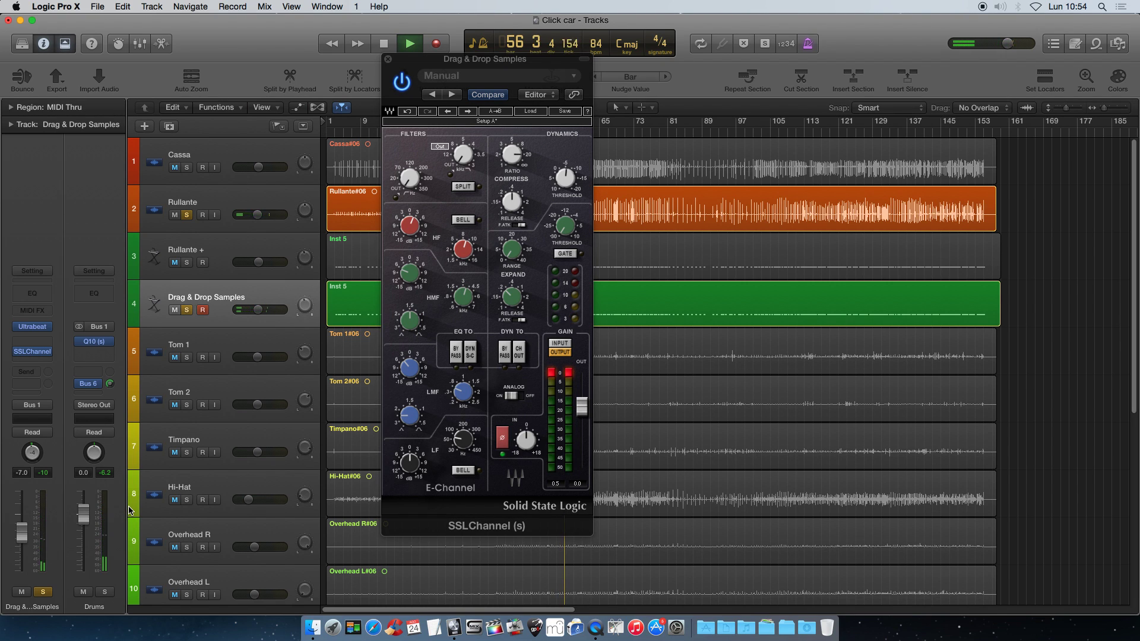
key("space")
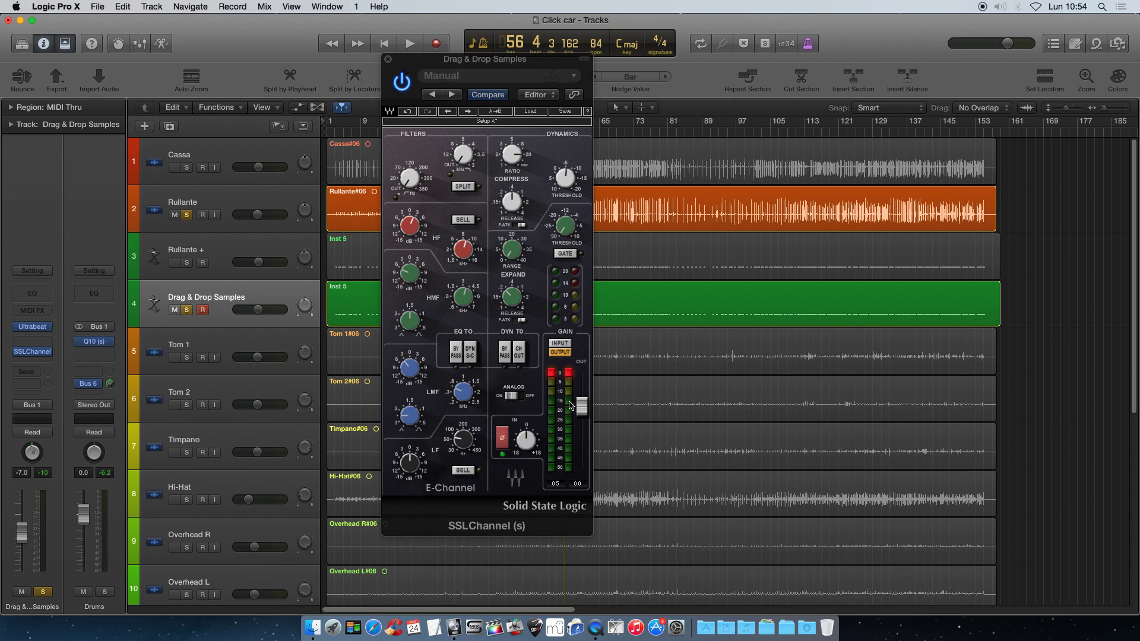
left_click(570, 377)
Step: Check the note velocities of the Inst 5 region in the event list, and hide the list again
left_click_drag(548, 62, 328, 90)
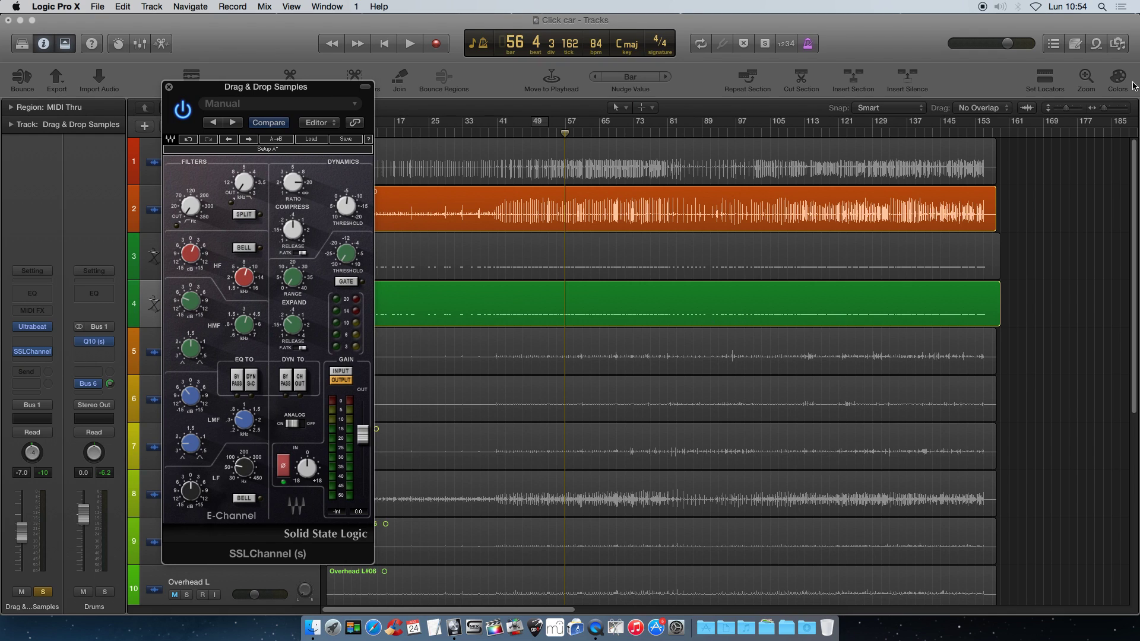
left_click(1055, 44)
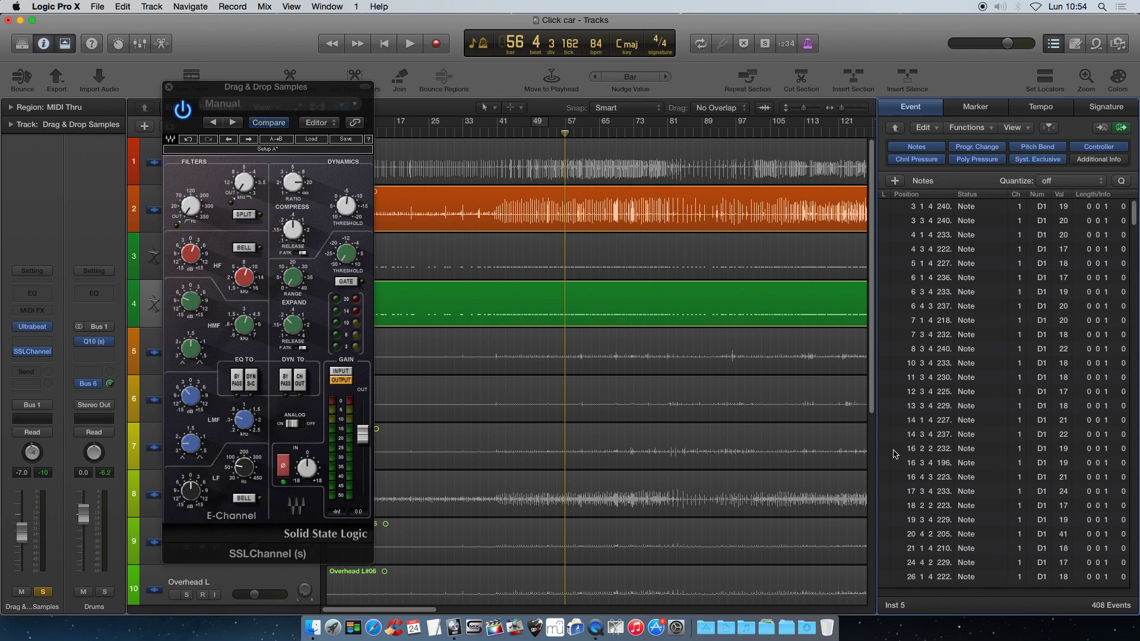
scroll(957, 368, "down", 3)
scroll(961, 363, "up", 3)
left_click(1055, 45)
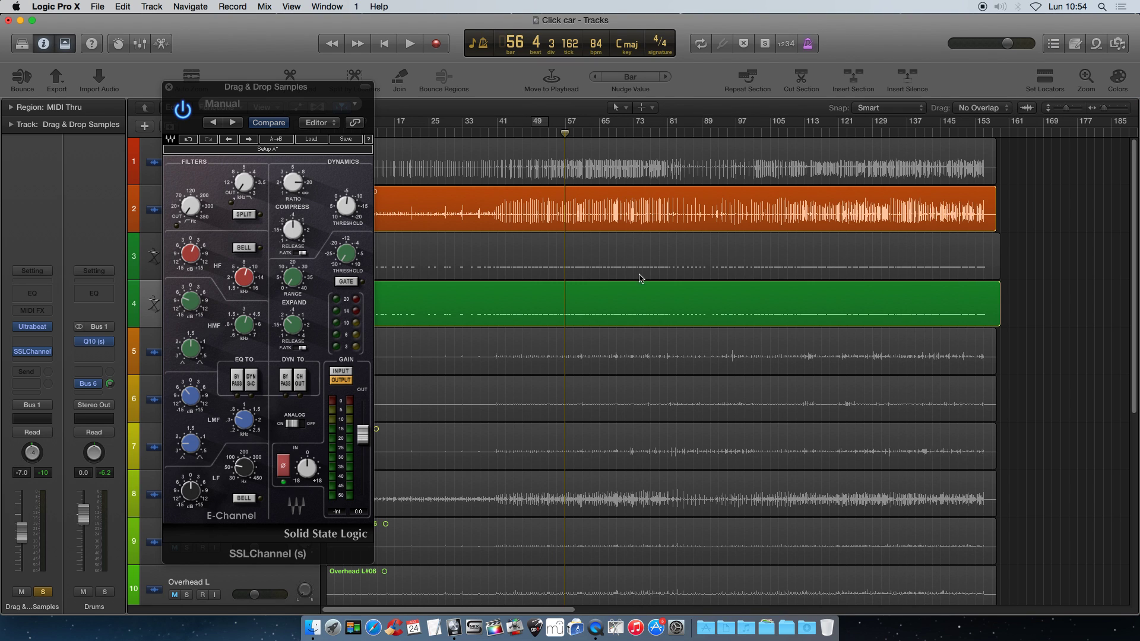
left_click_drag(291, 98, 275, 32)
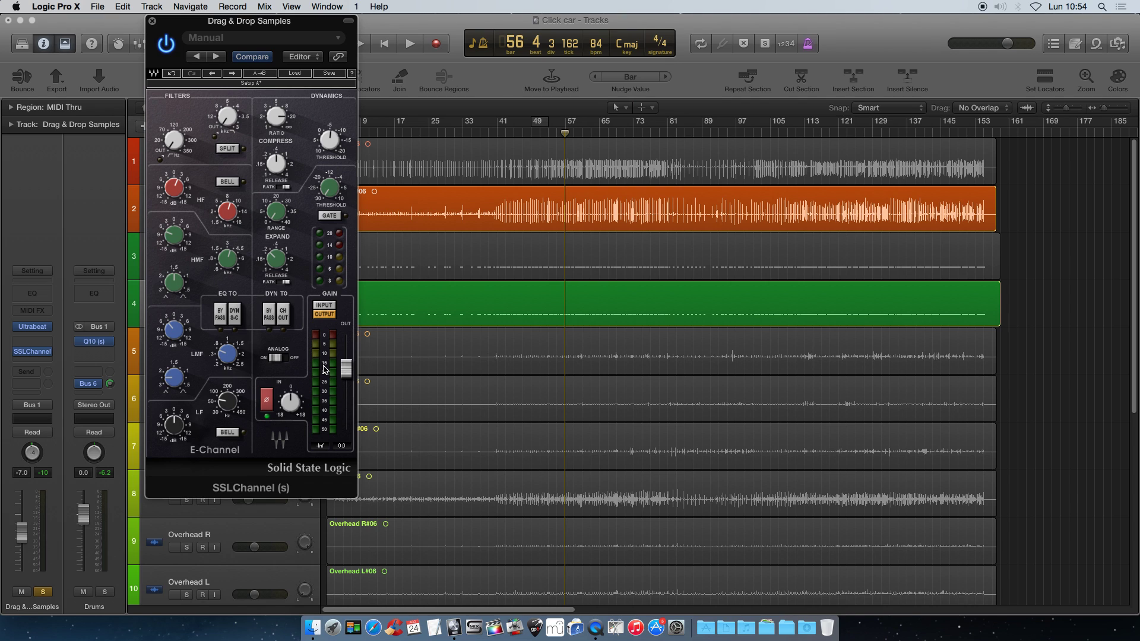
Step: Play both snares while muting and unmuting the Drag & Drop Samples track to compare the sound with and without it
key("space")
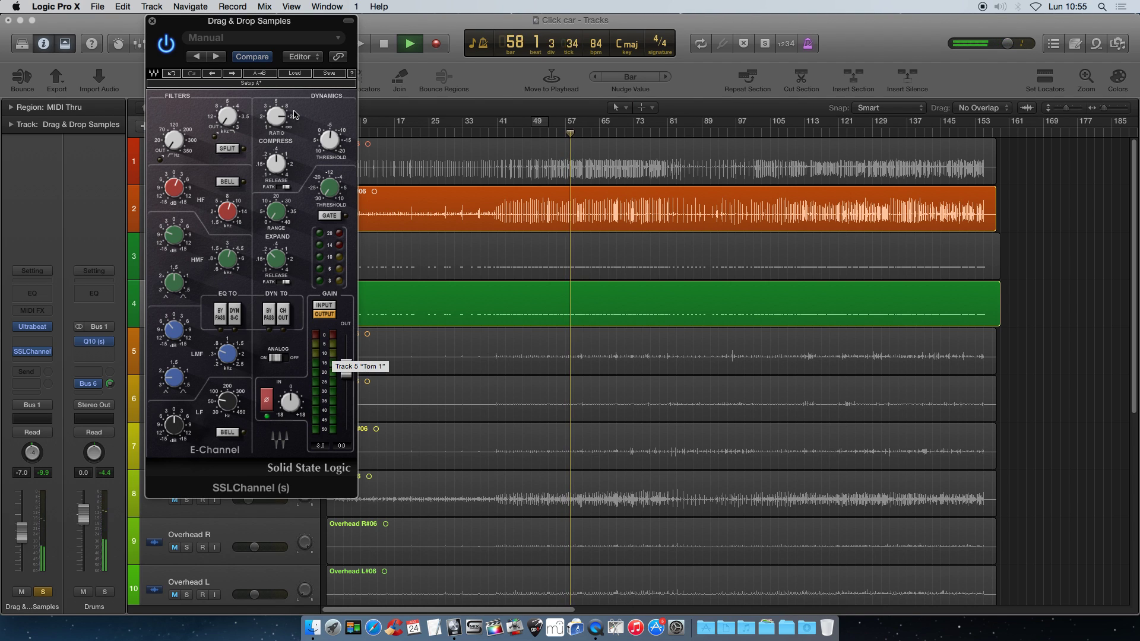
left_click_drag(252, 32, 943, 77)
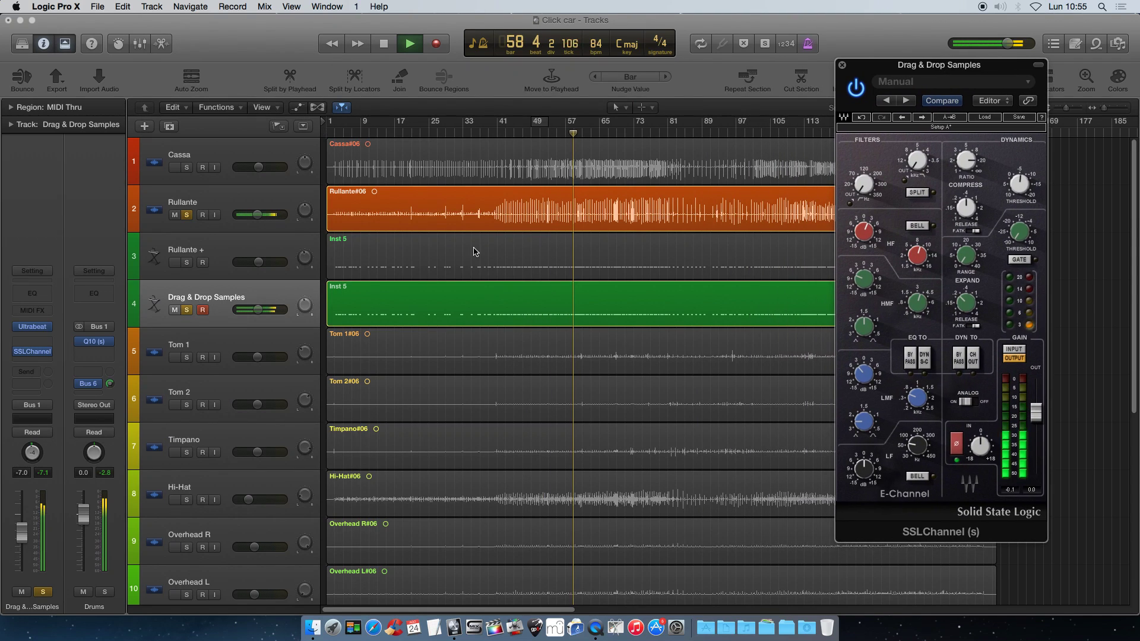
left_click(174, 310)
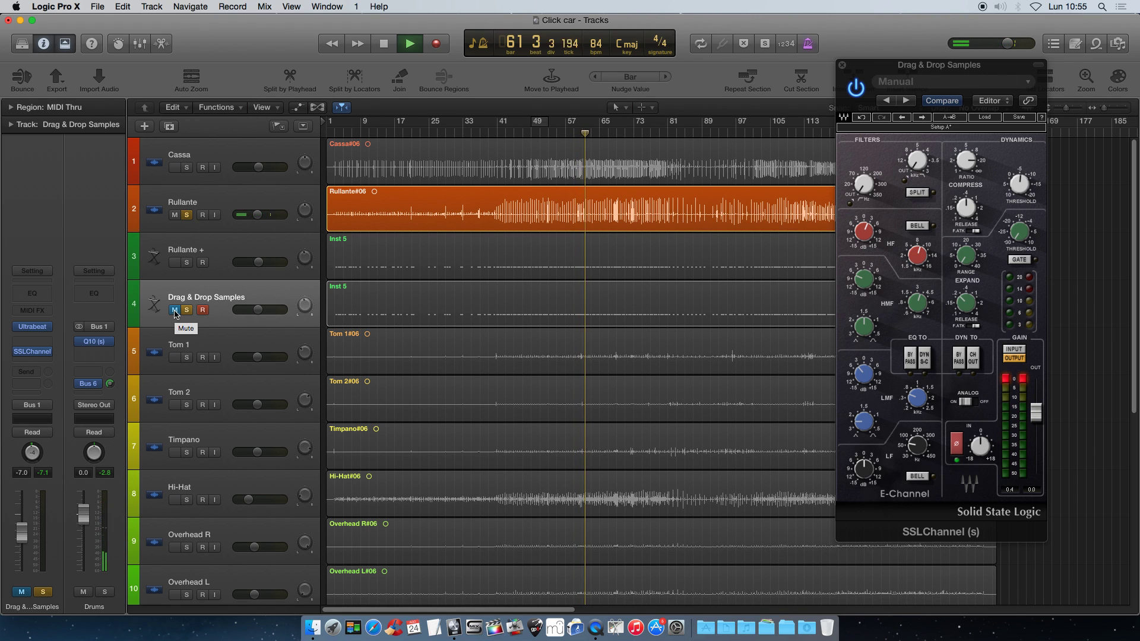
left_click(175, 311)
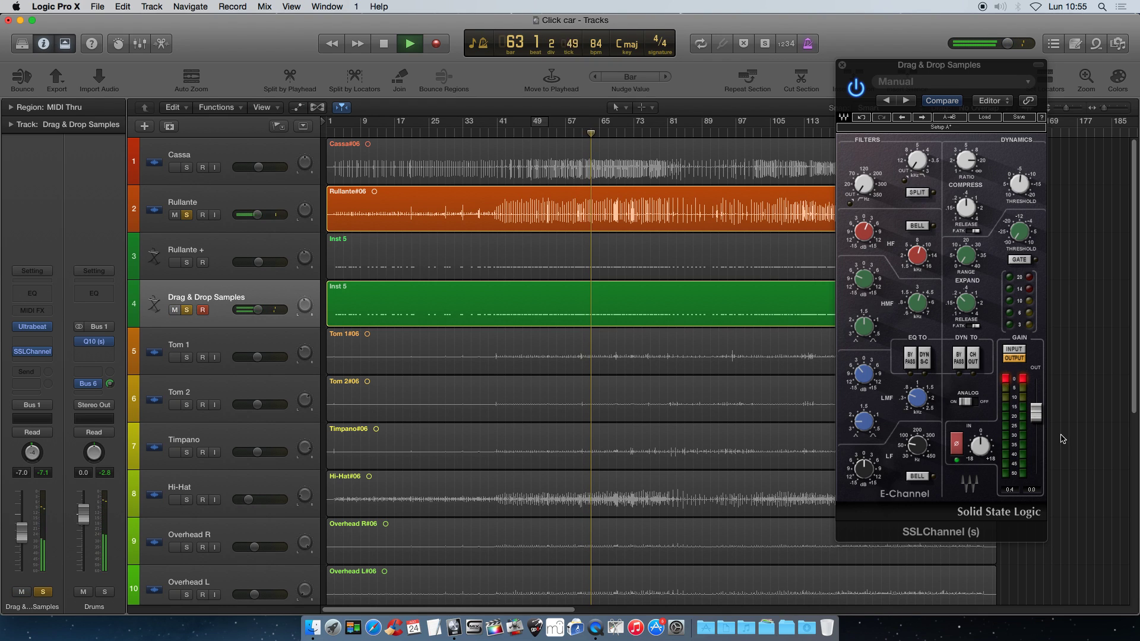
Step: Adjust the HF gain in SSLChannel and replay both snare tracks to judge the blend
mouse_move(873, 239)
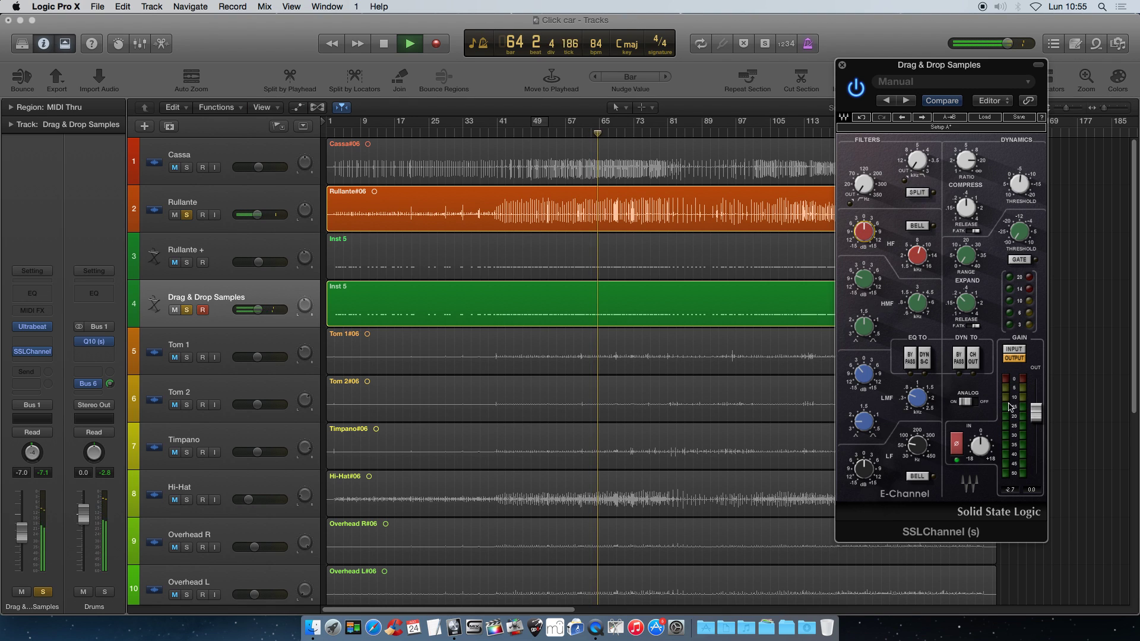
key("space")
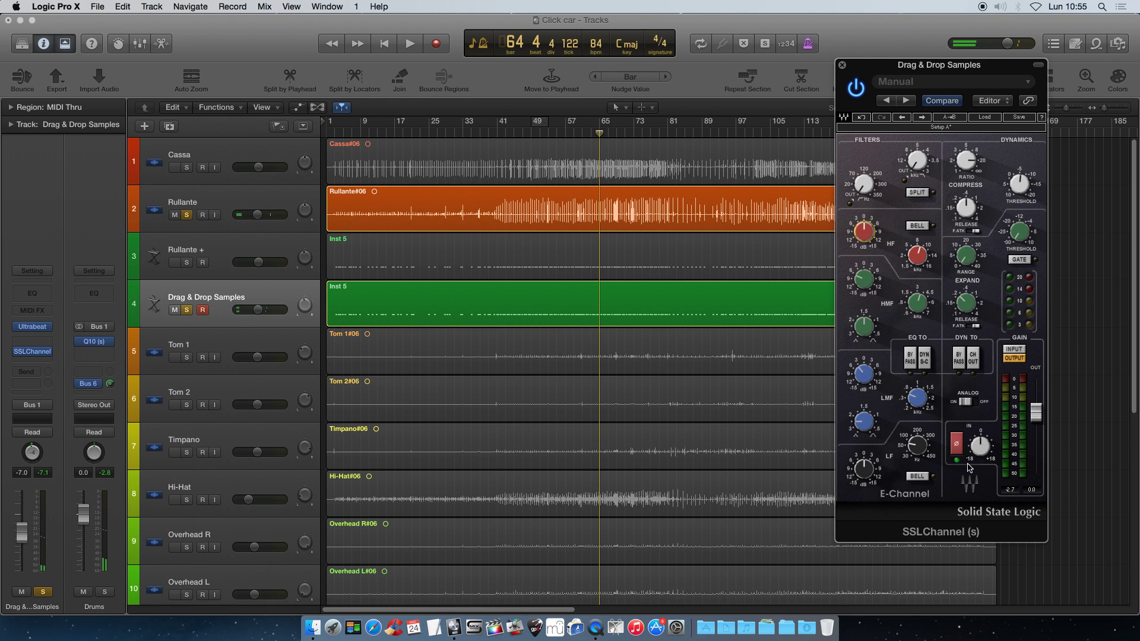
key("space")
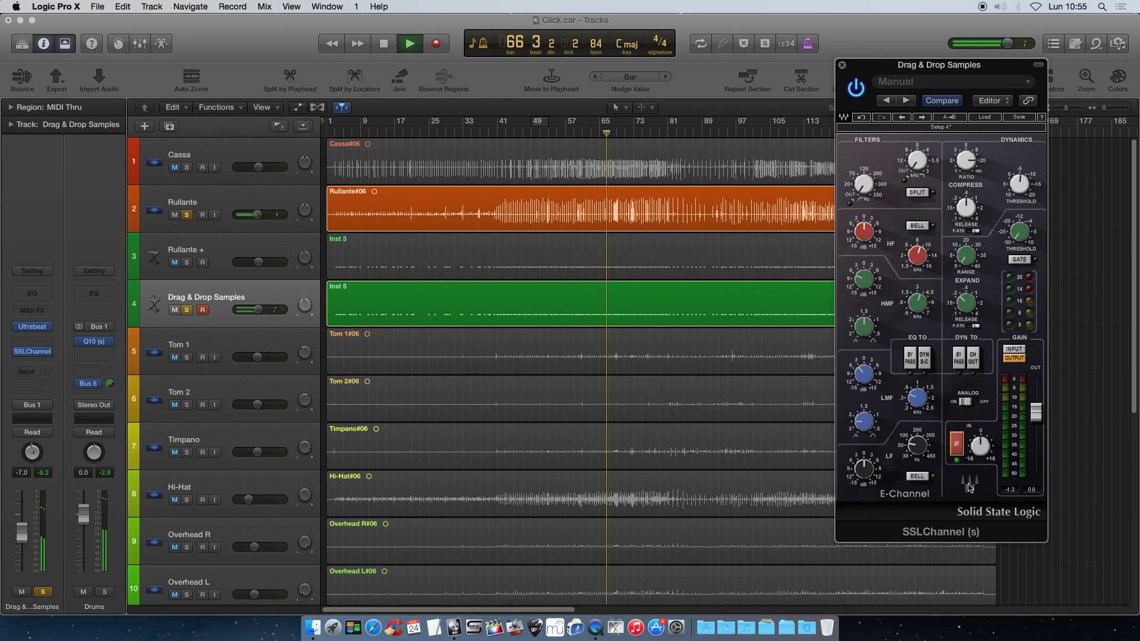
key("space")
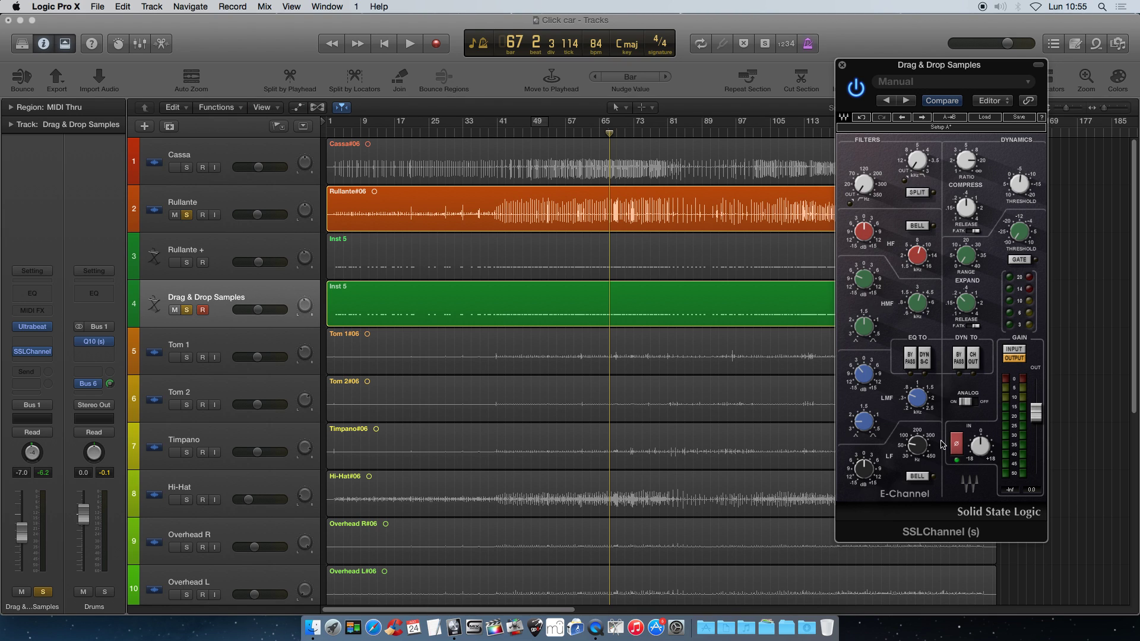
Step: Raise the LF frequency to about 200 Hz and adjust the LF gain in SSLChannel, and play both snares again
left_click_drag(925, 453, 925, 446)
left_click_drag(864, 469, 864, 462)
key("space")
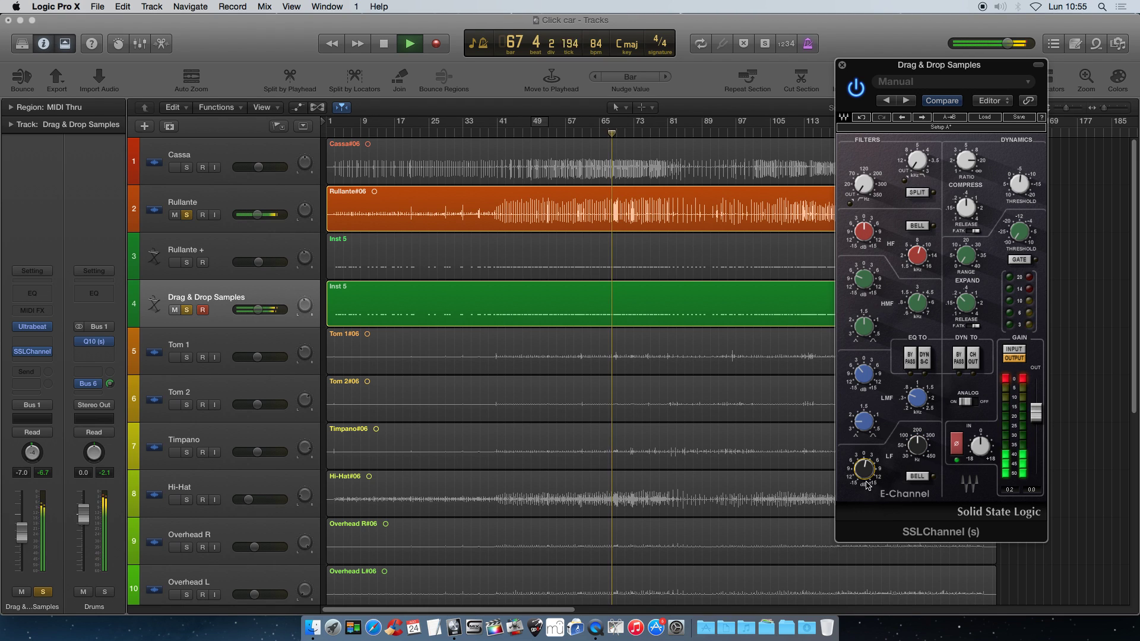
left_click(1029, 388)
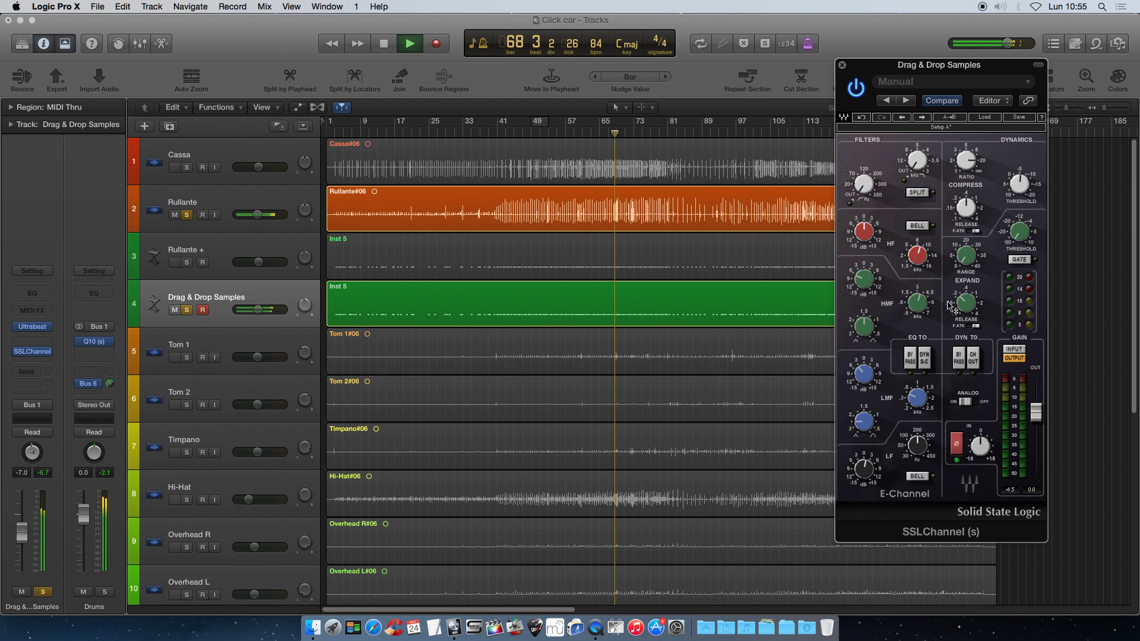
key("space")
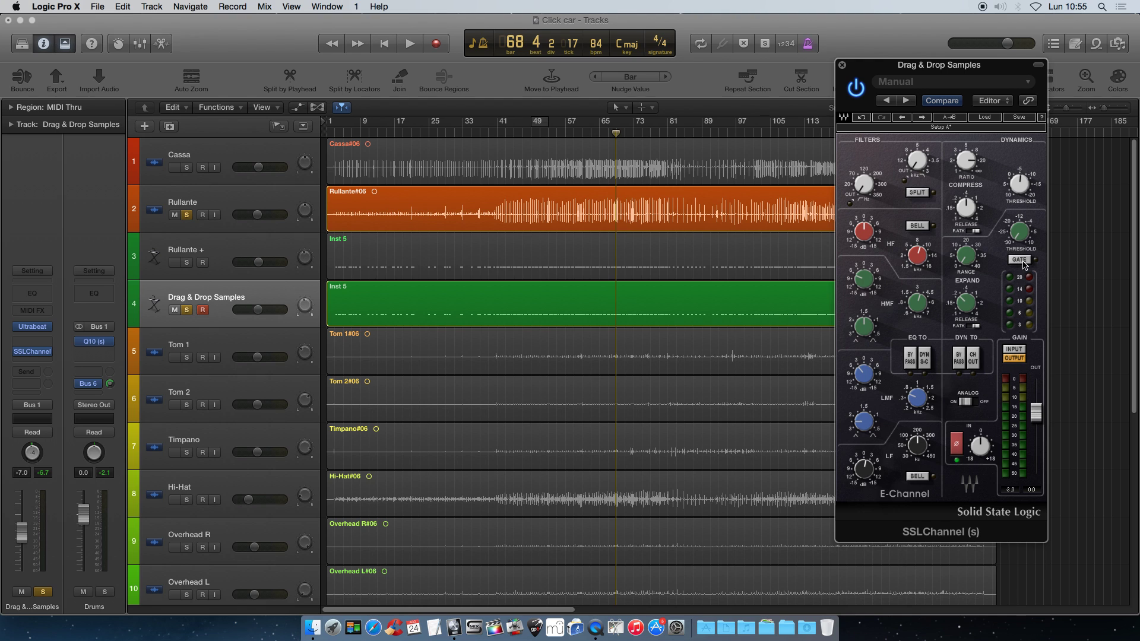
Step: Open Ultrabeat on the Drag & Drop Samples track and shorten the decay of the sample's envelopes, including envelopes 2 and 1
left_click(33, 327)
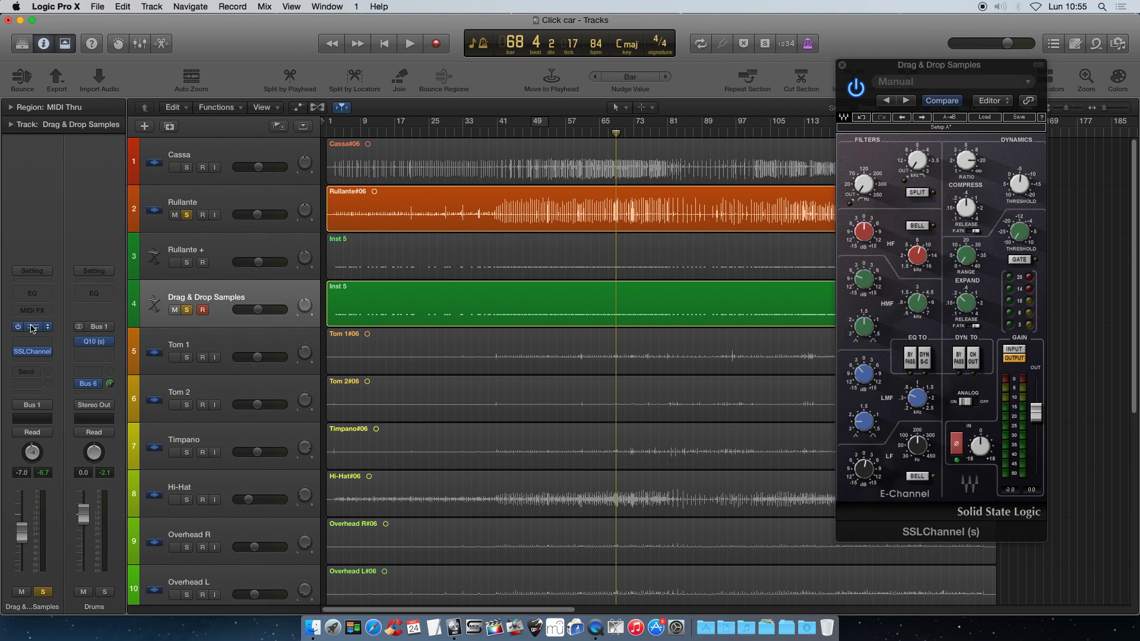
left_click_drag(766, 124, 578, 85)
left_click_drag(774, 390, 758, 391)
left_click(636, 369)
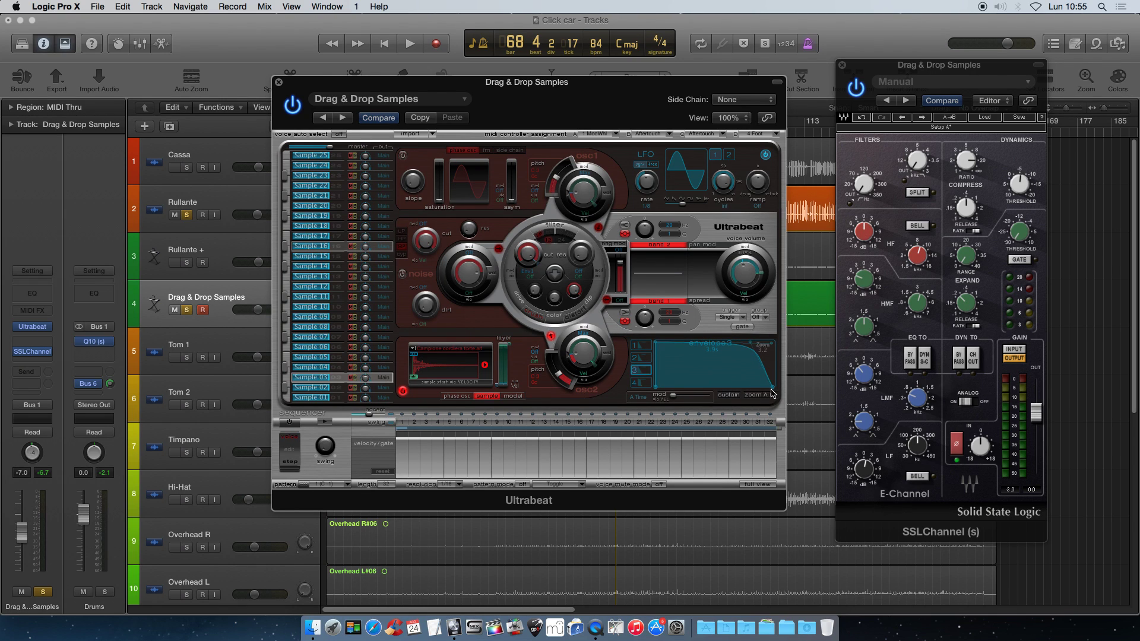
left_click(634, 359)
left_click_drag(772, 389, 751, 389)
left_click(637, 345)
left_click_drag(773, 390, 753, 389)
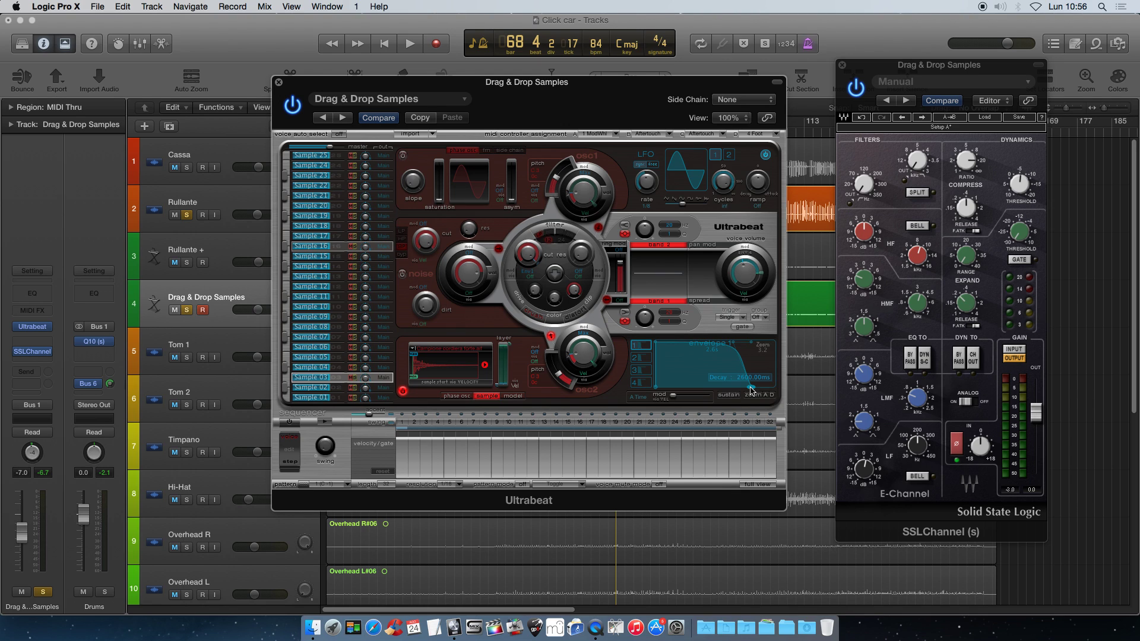
left_click_drag(751, 390, 748, 391)
Step: Shorten the decay of Ultrabeat envelope 3 slightly, and move the plug-in window clear of the first four tracks
left_click(638, 361)
left_click(640, 371)
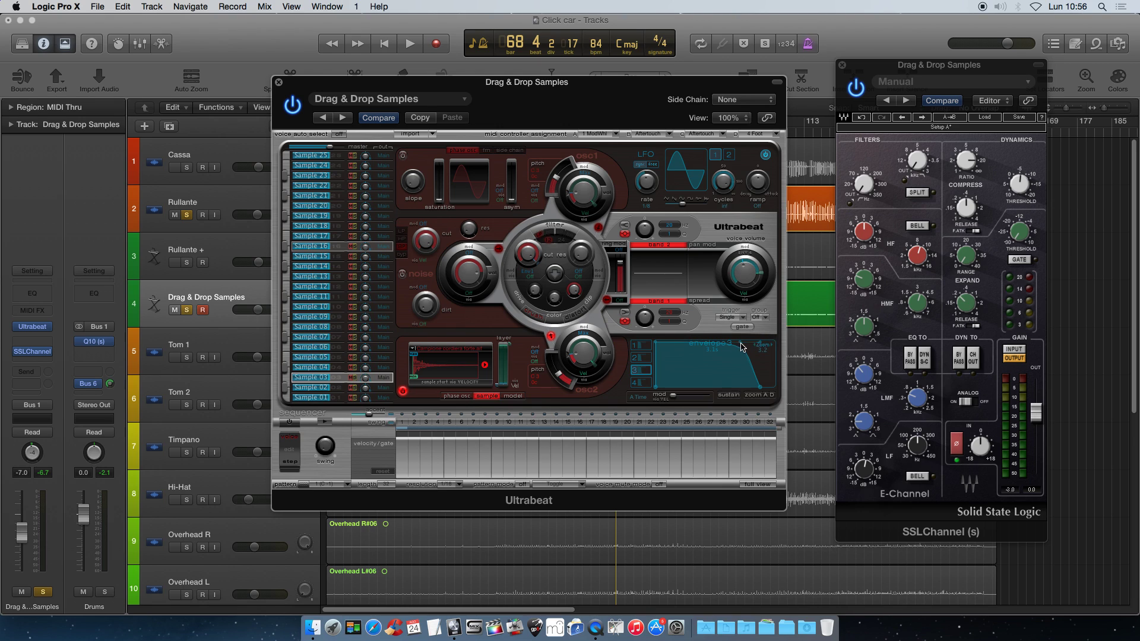
left_click_drag(762, 392, 757, 390)
left_click_drag(442, 89, 206, 400)
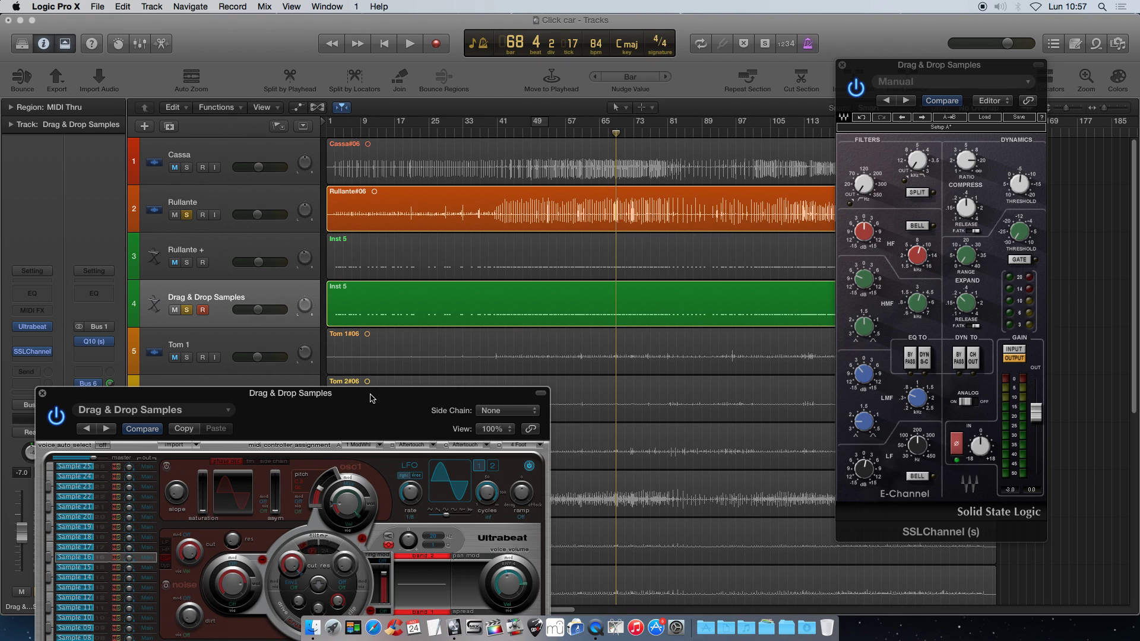
left_click_drag(334, 397, 356, 372)
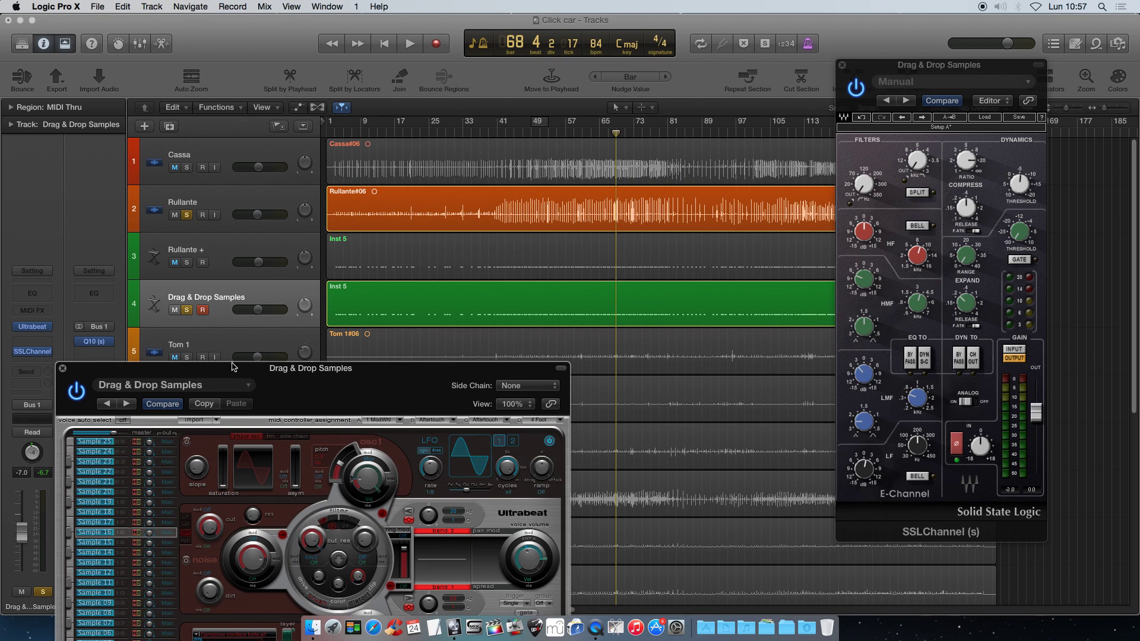
Step: Unsolo the snares, mute Drag & Drop Samples and Rullante +, and play the full drum mix while resetting SSLChannel's level meters
left_click(187, 312)
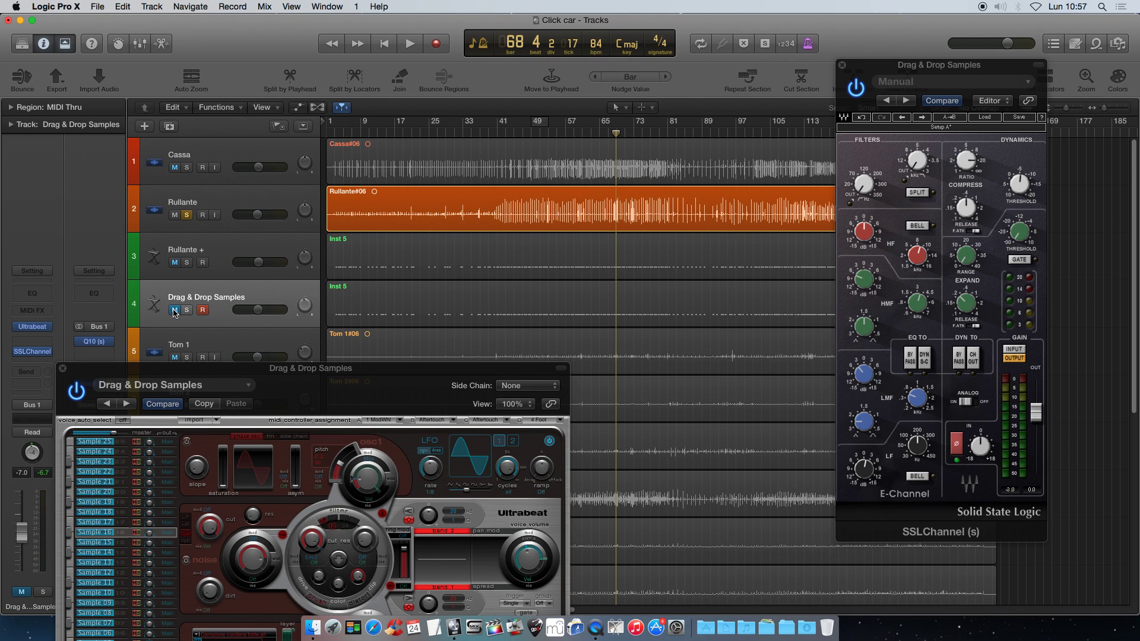
left_click(187, 216)
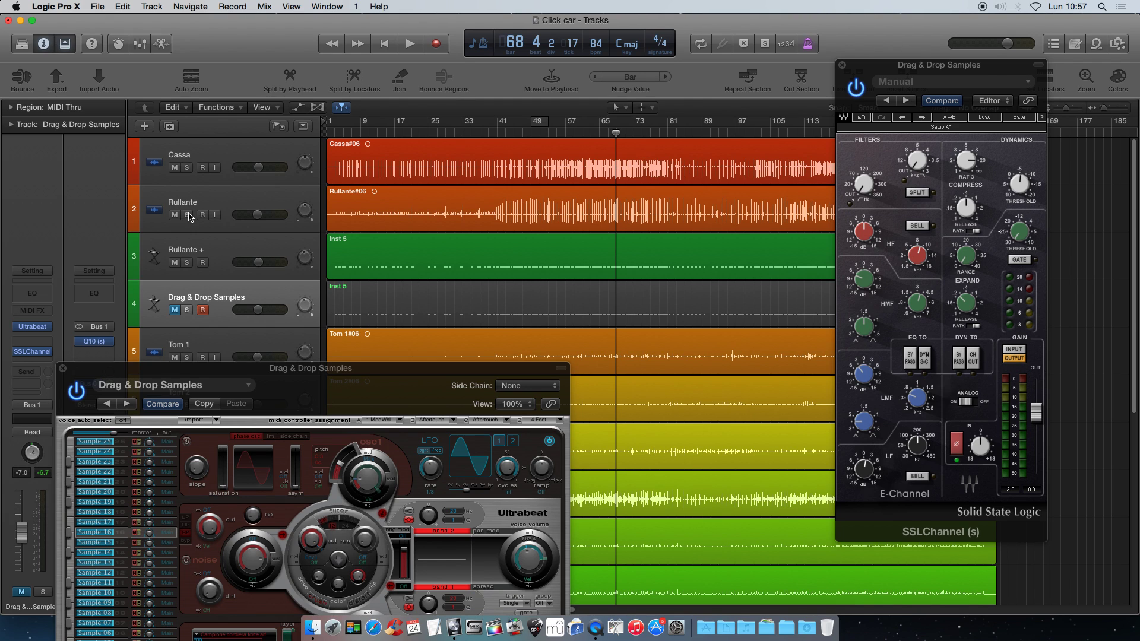
key("space")
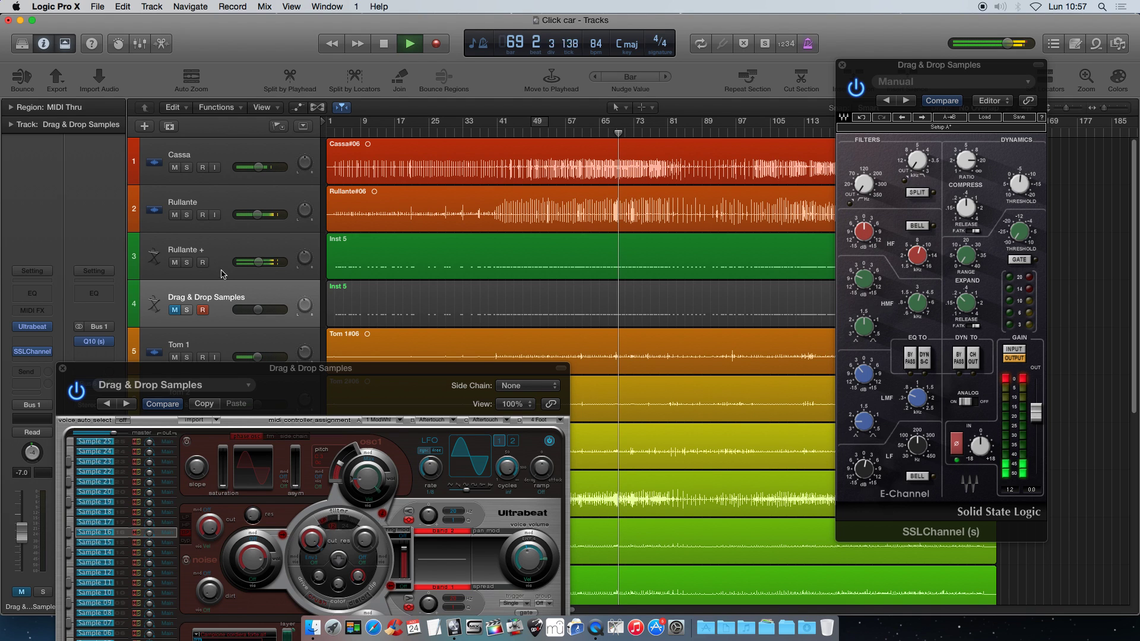
left_click(174, 263)
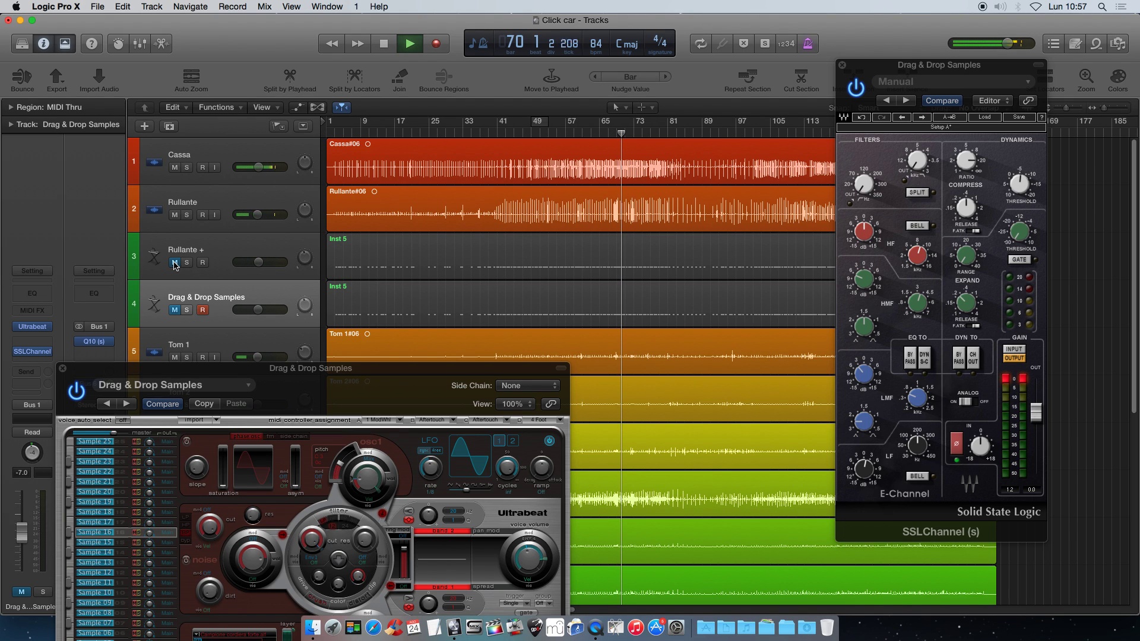
left_click(1005, 382)
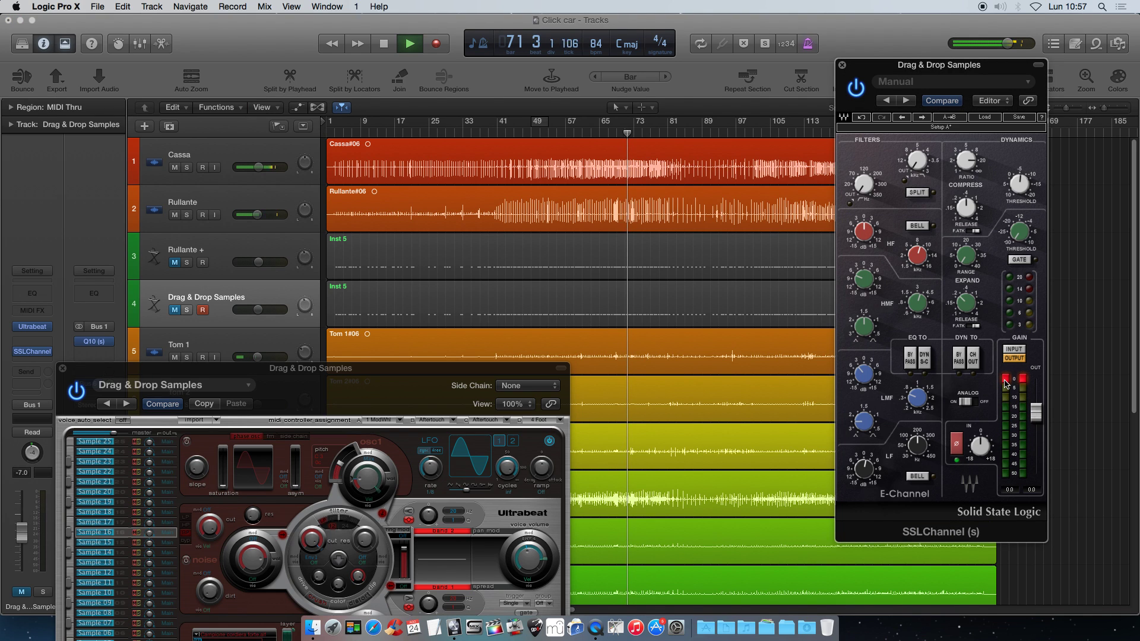
left_click(1005, 381)
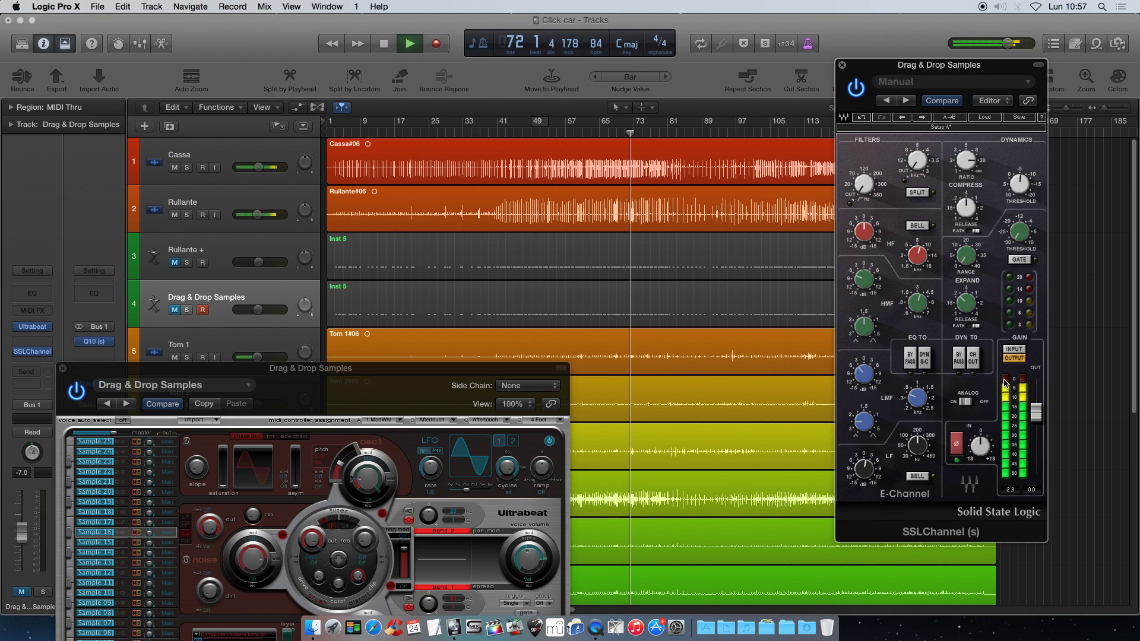
left_click(1006, 382)
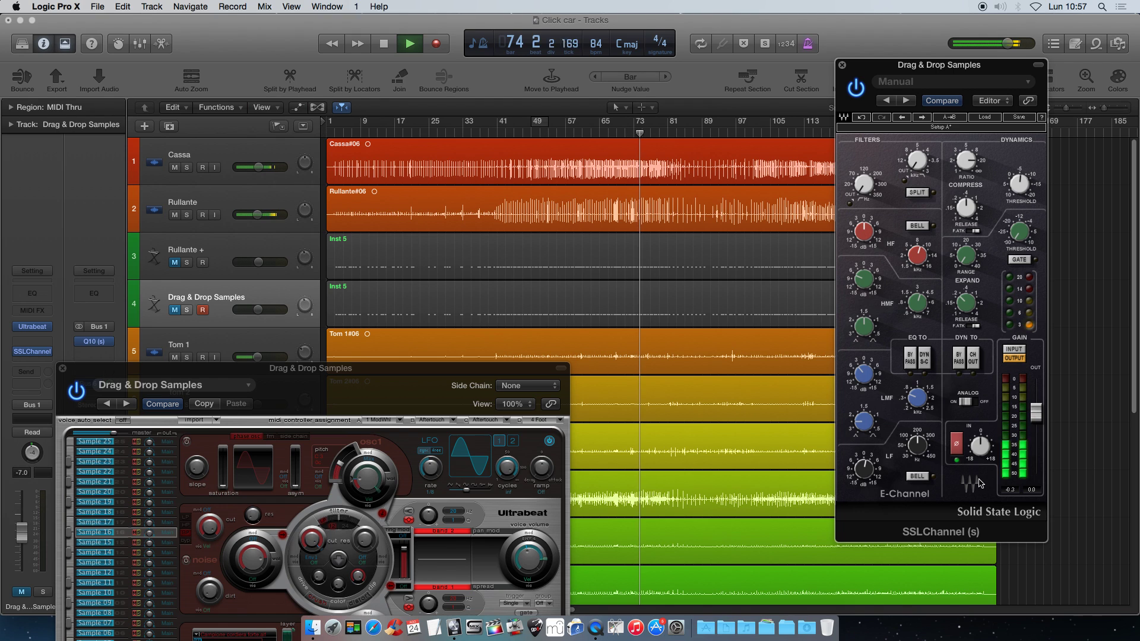
left_click(989, 83)
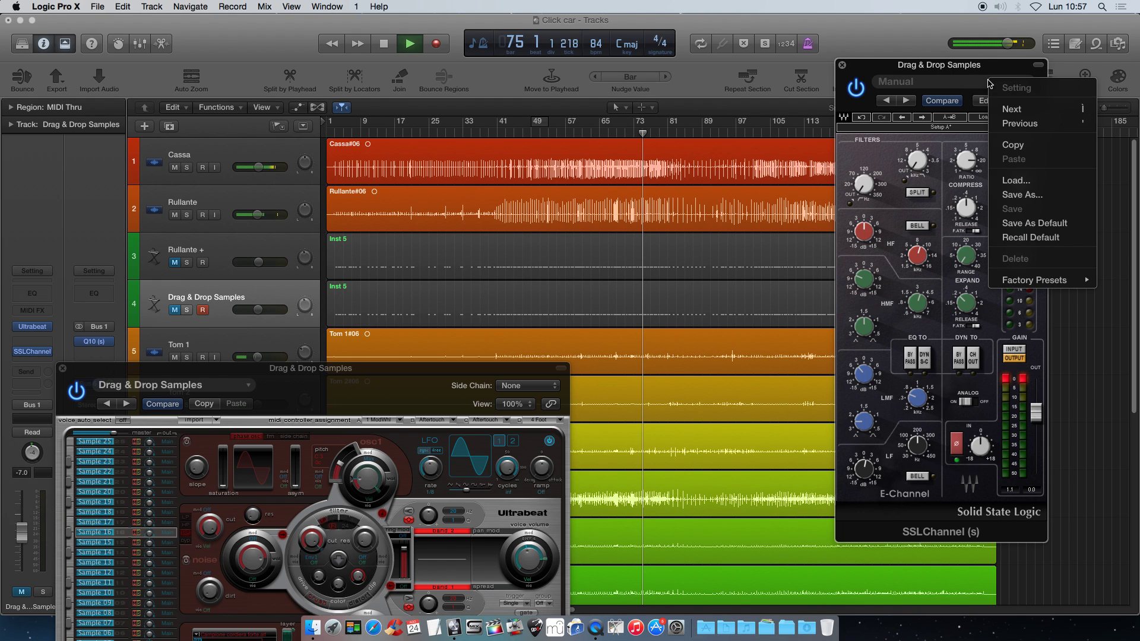
mouse_move(1078, 280)
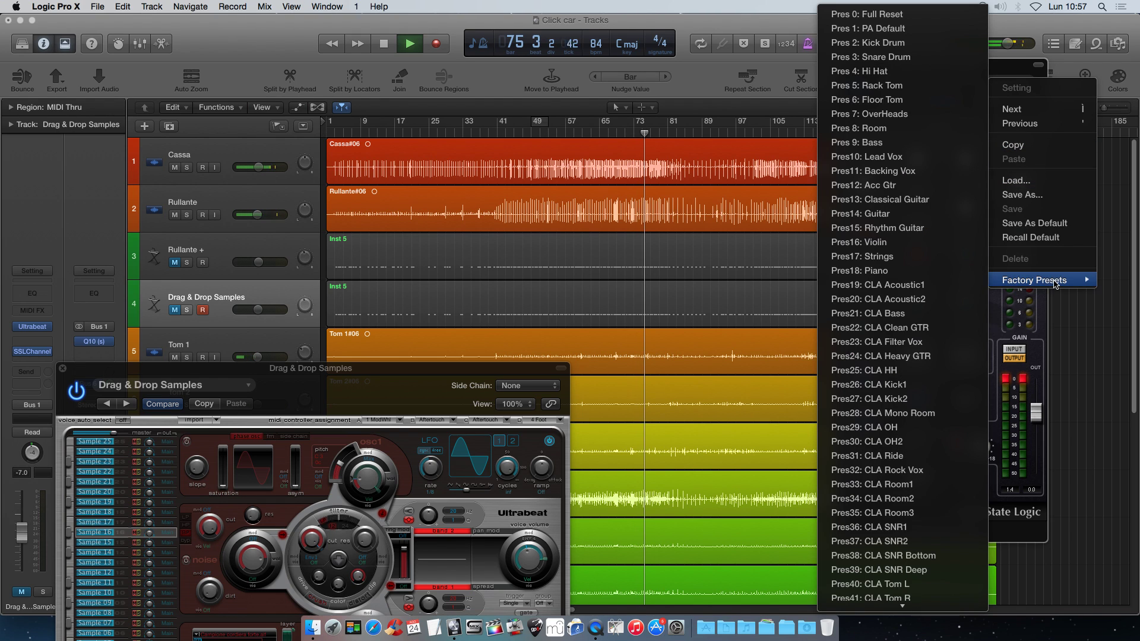
left_click(1002, 75)
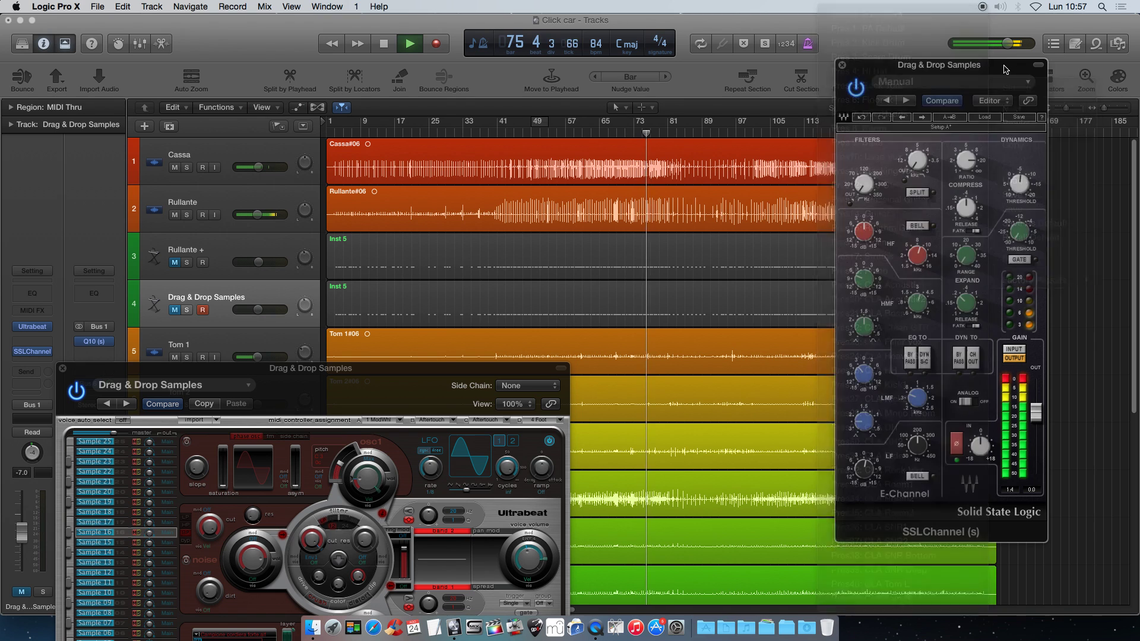
Step: Close the SSLChannel and Ultrabeat windows, and unmute the Drag & Drop Samples track during playback
left_click(842, 65)
left_click_drag(391, 371, 419, 181)
left_click(132, 283)
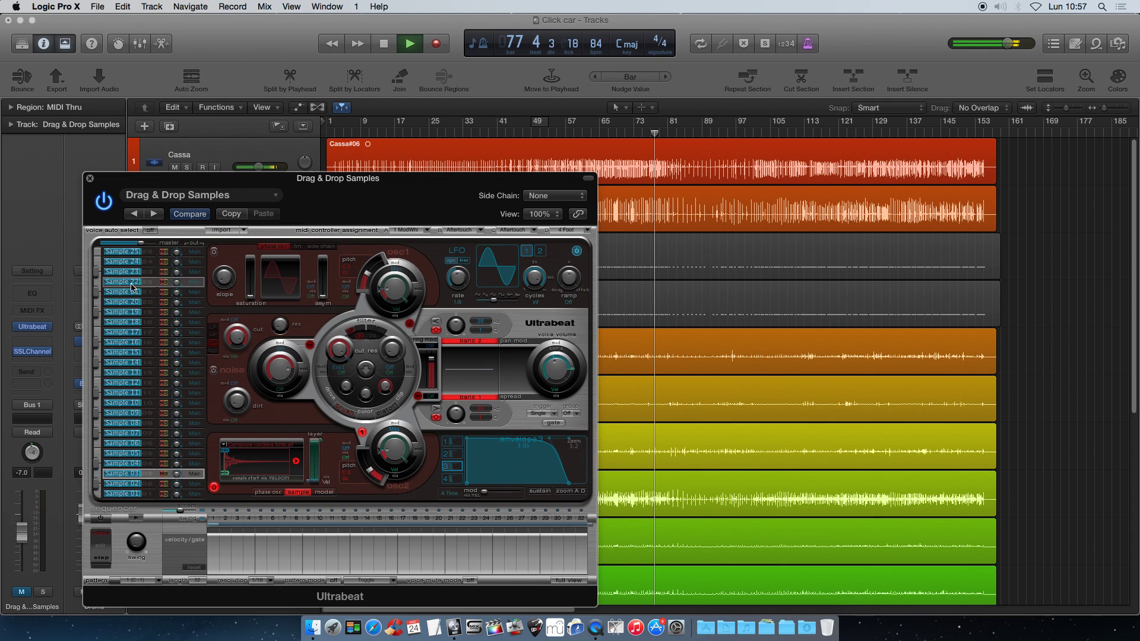
key("super+w")
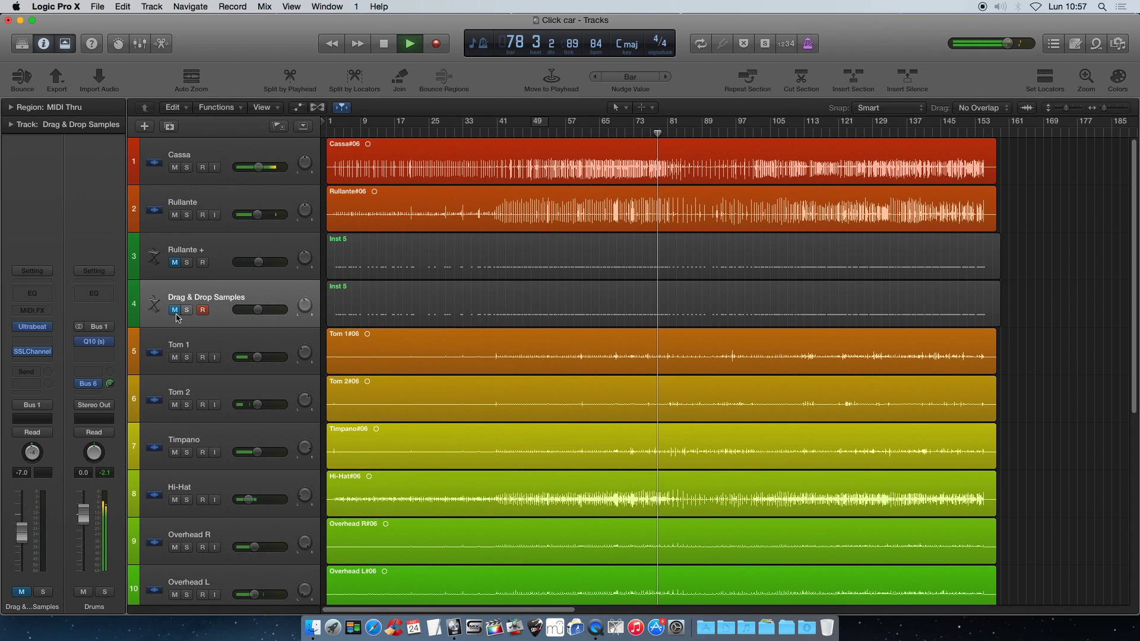
left_click(174, 311)
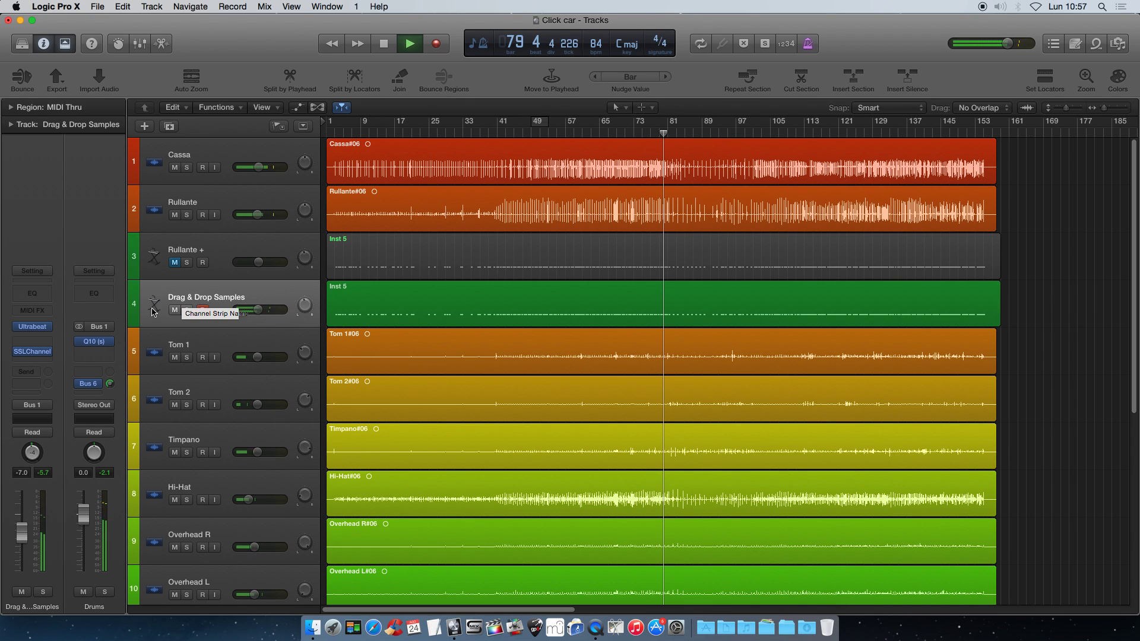
Step: Reopen SSLChannel on Drag & Drop Samples, fine-tune the HMF frequency during playback, and stop
left_click(32, 351)
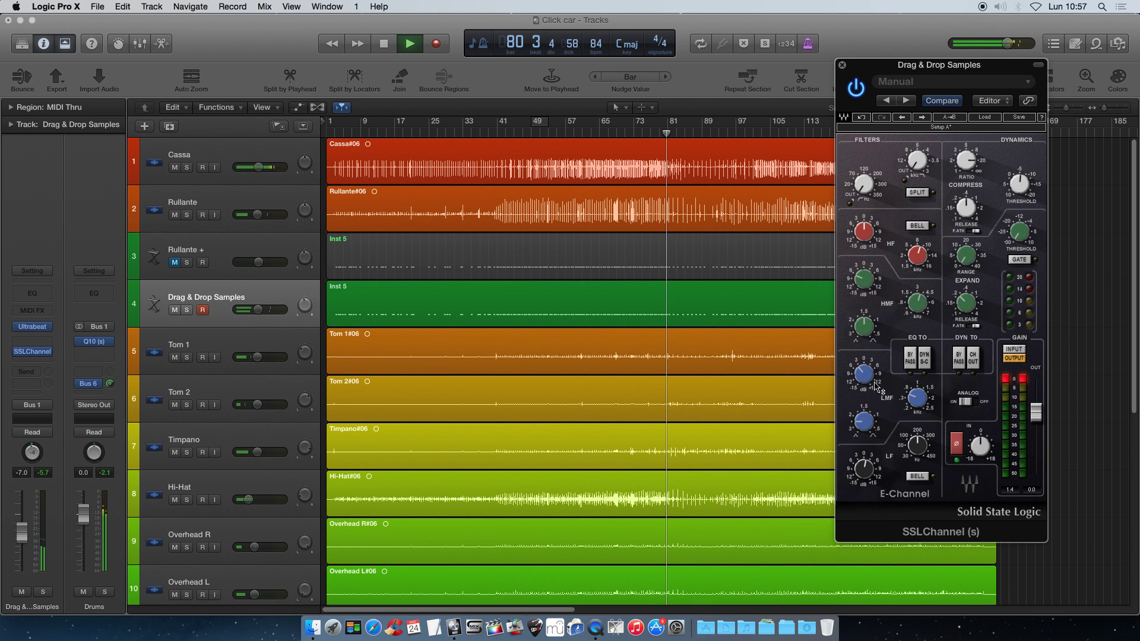
mouse_move(917, 302)
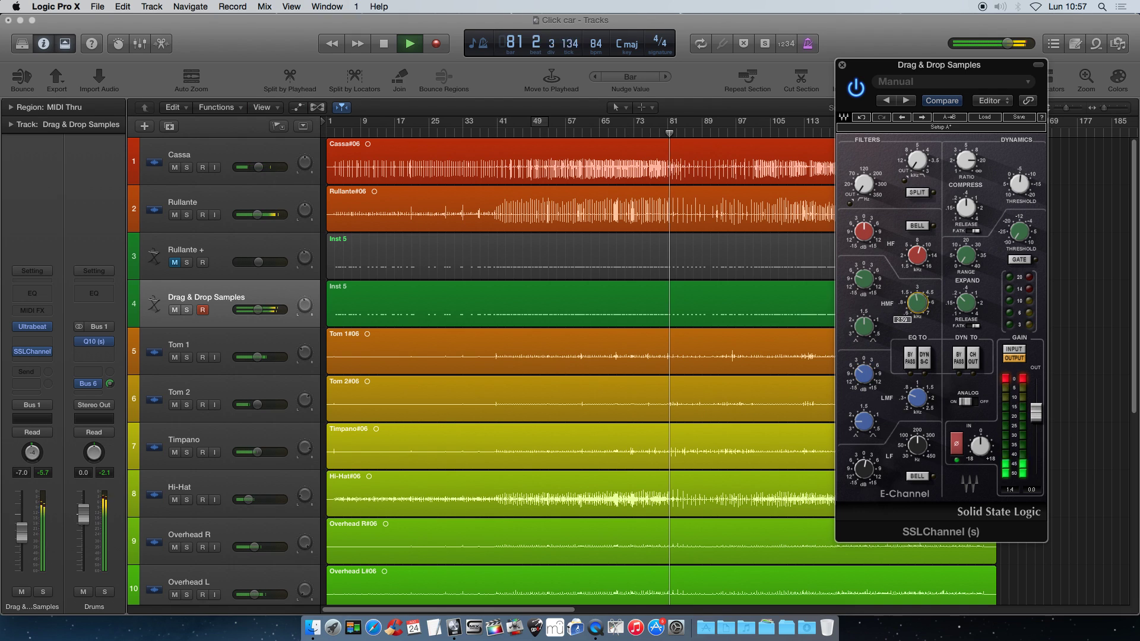
mouse_move(918, 301)
left_mouse_down()
mouse_move(918, 285)
mouse_move(918, 314)
mouse_move(918, 304)
left_mouse_up()
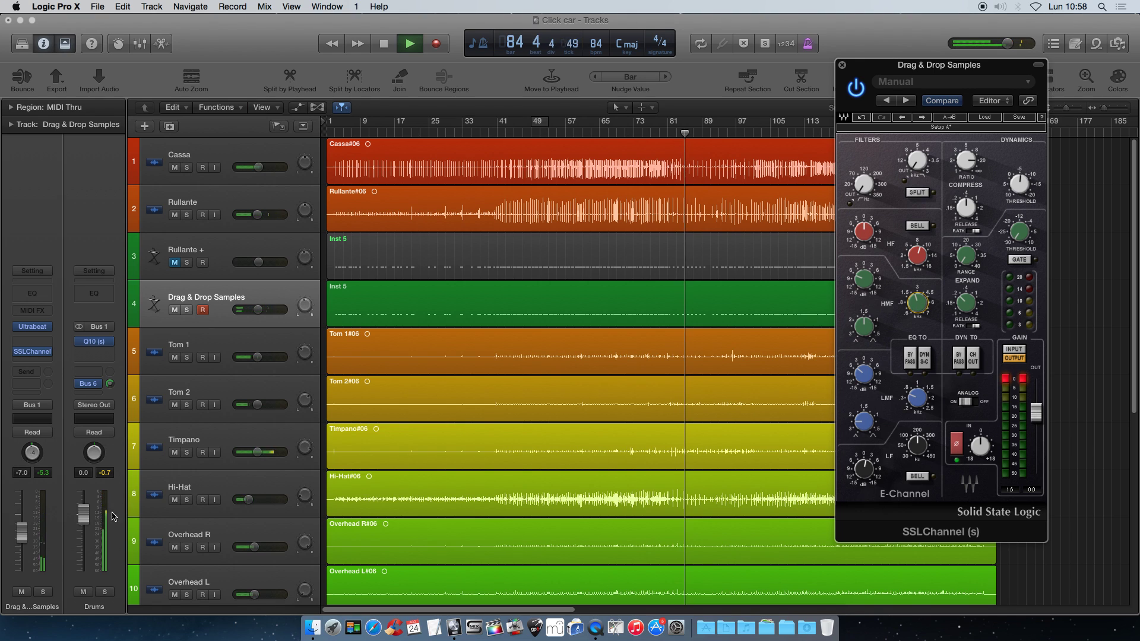
key("space")
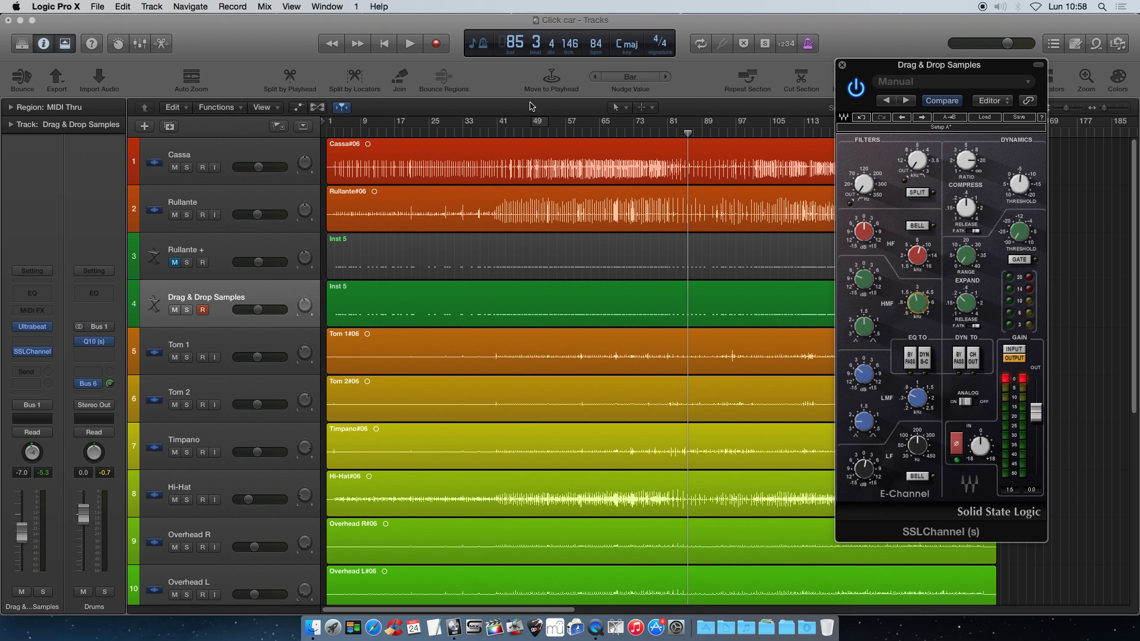
Step: Loop playback of the cycle range at bar 49, reset SSLChannel's meters, and lower the Drag & Drop Samples volume to -9.8 dB
left_click(538, 127)
key("space")
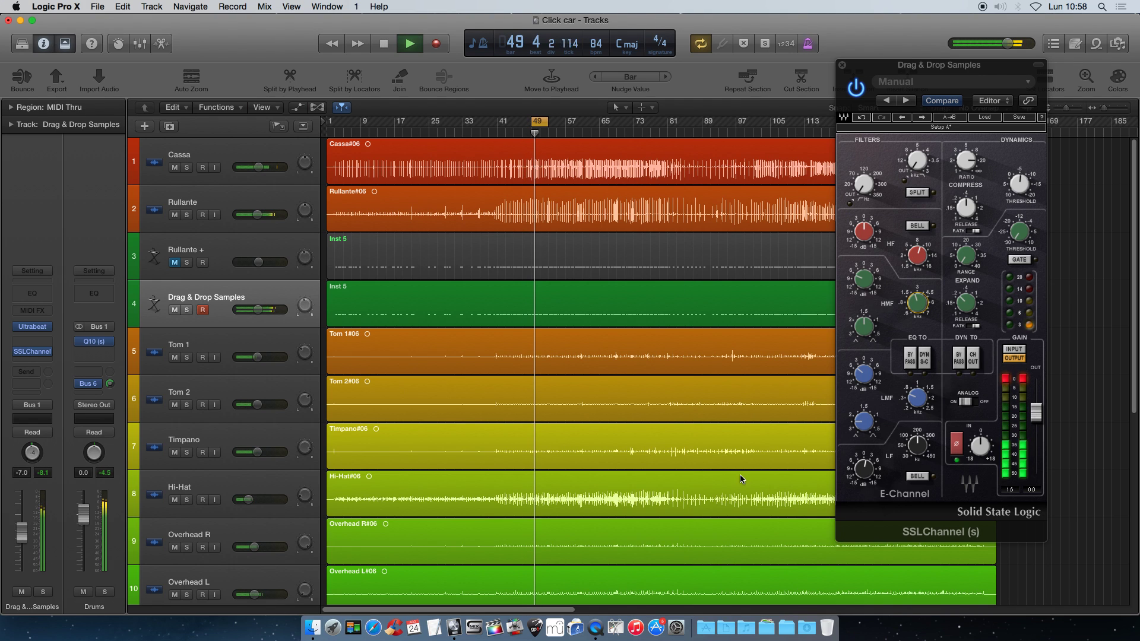
left_click(1012, 403)
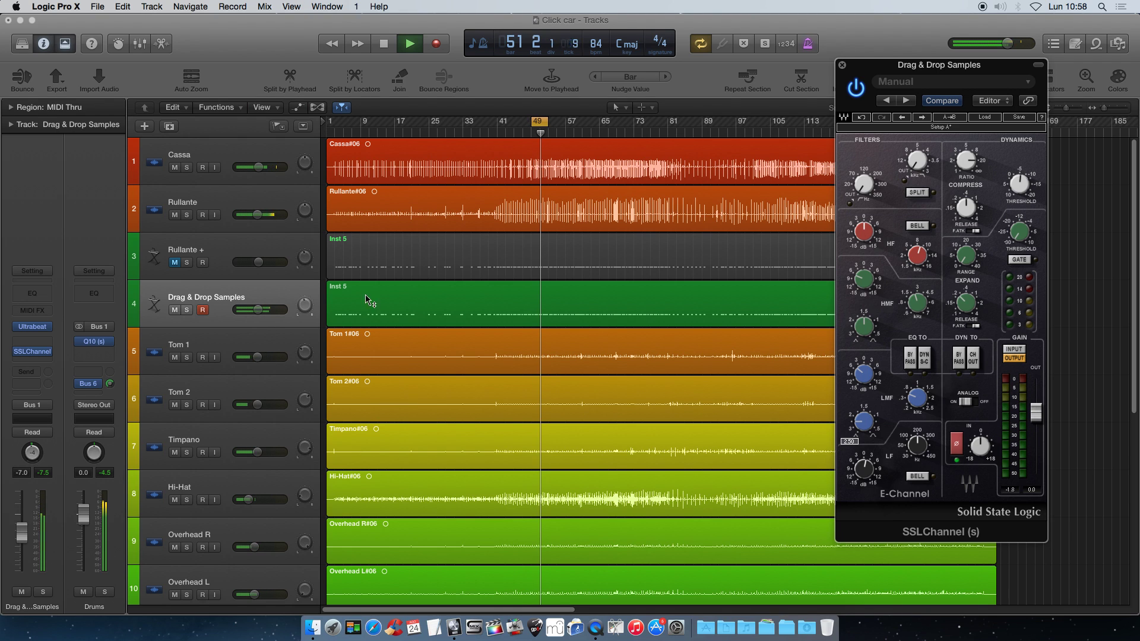
left_click_drag(257, 313, 253, 313)
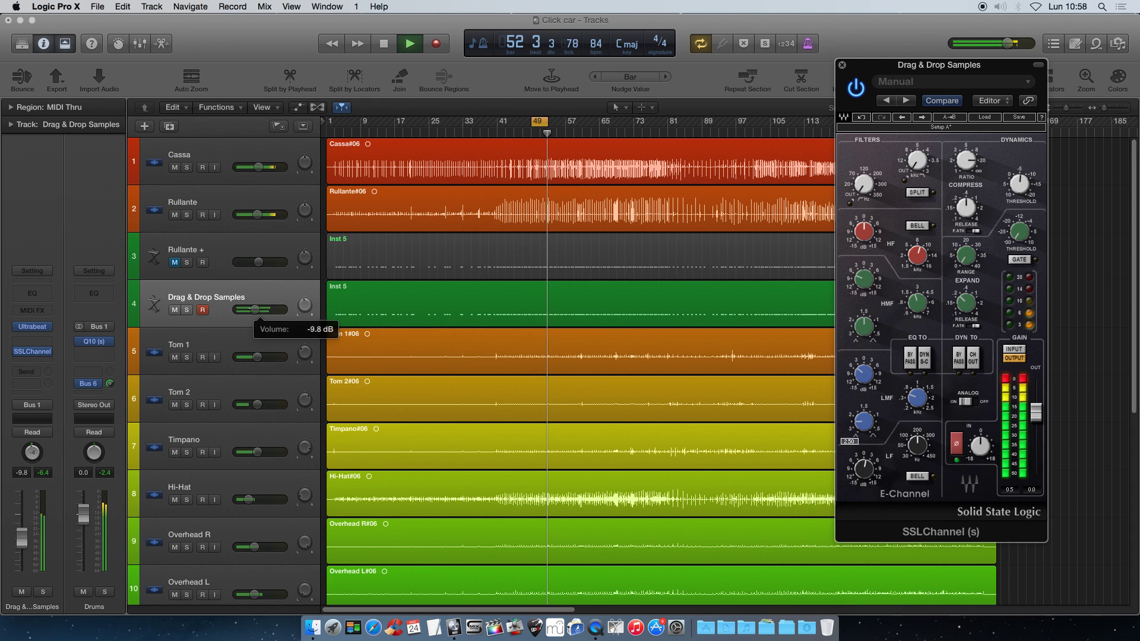
Step: Lower the SSLChannel output fader on Drag & Drop Samples to -2.0 dB
left_click(33, 352)
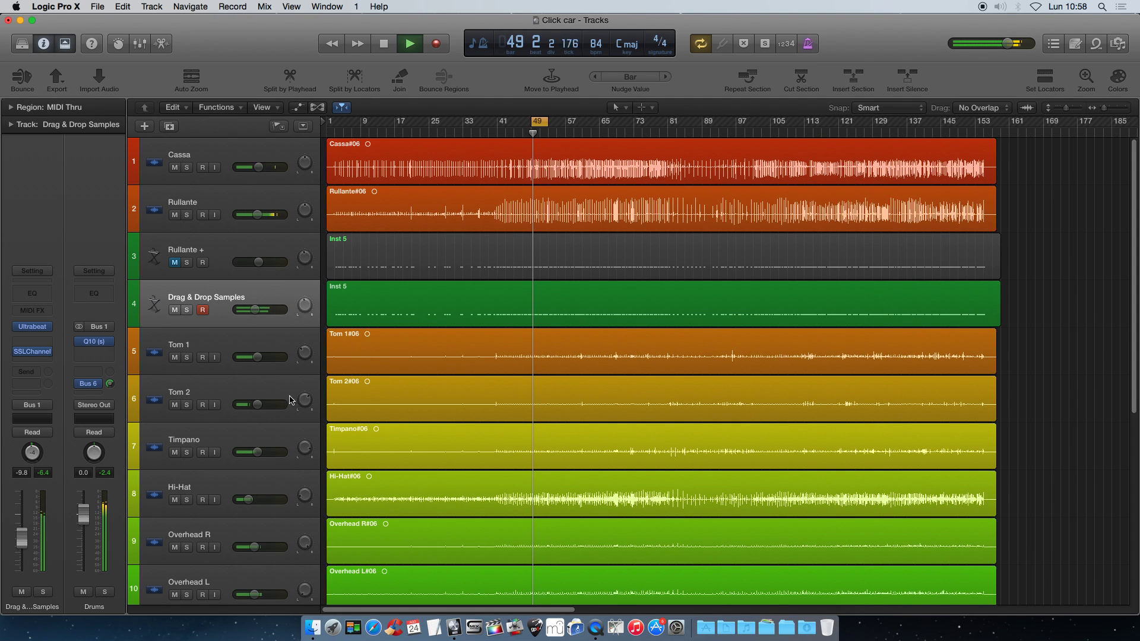
left_click(27, 352)
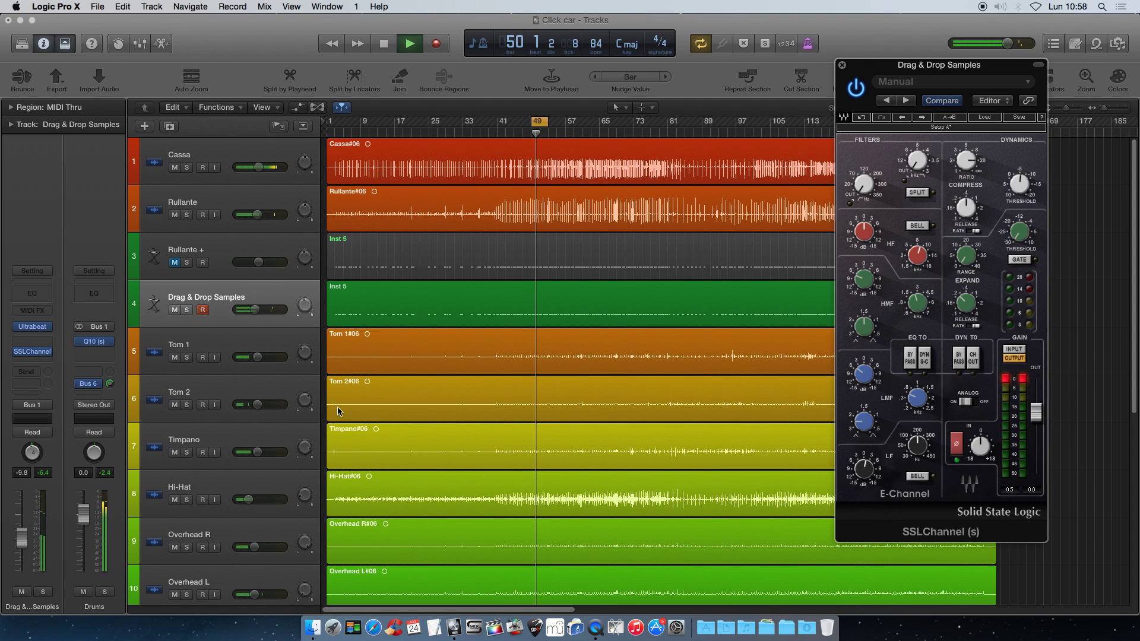
left_click_drag(1036, 419, 1036, 425)
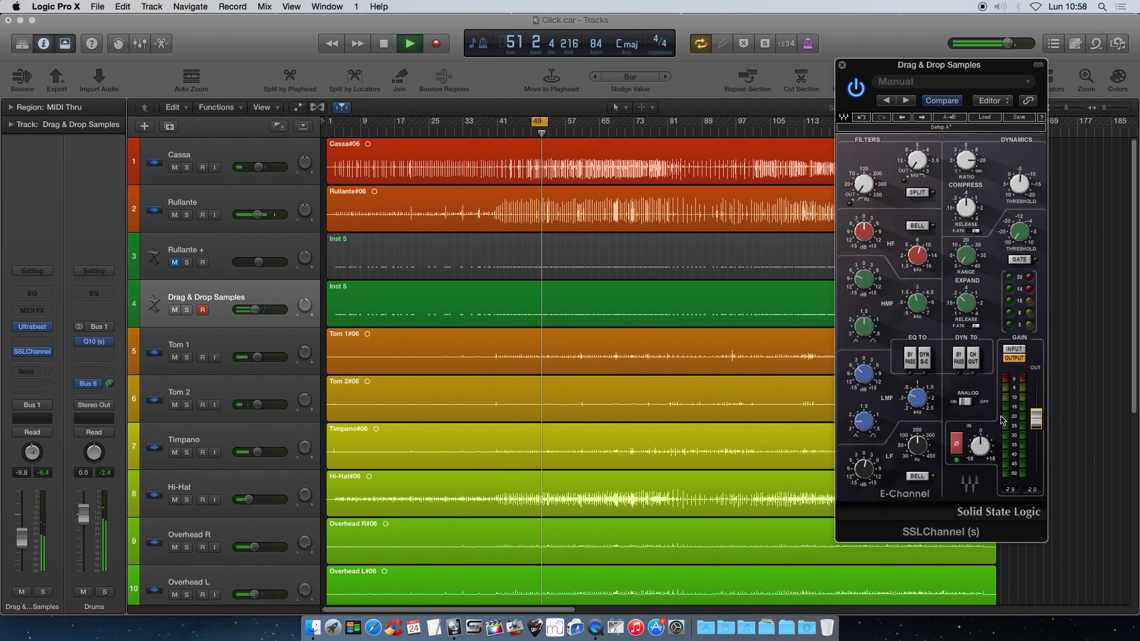
Step: Set the Drag & Drop Samples volume to -8.0 dB, comparing the mix with the track muted and unmuted, and solo Rullante
left_click_drag(252, 312, 257, 311)
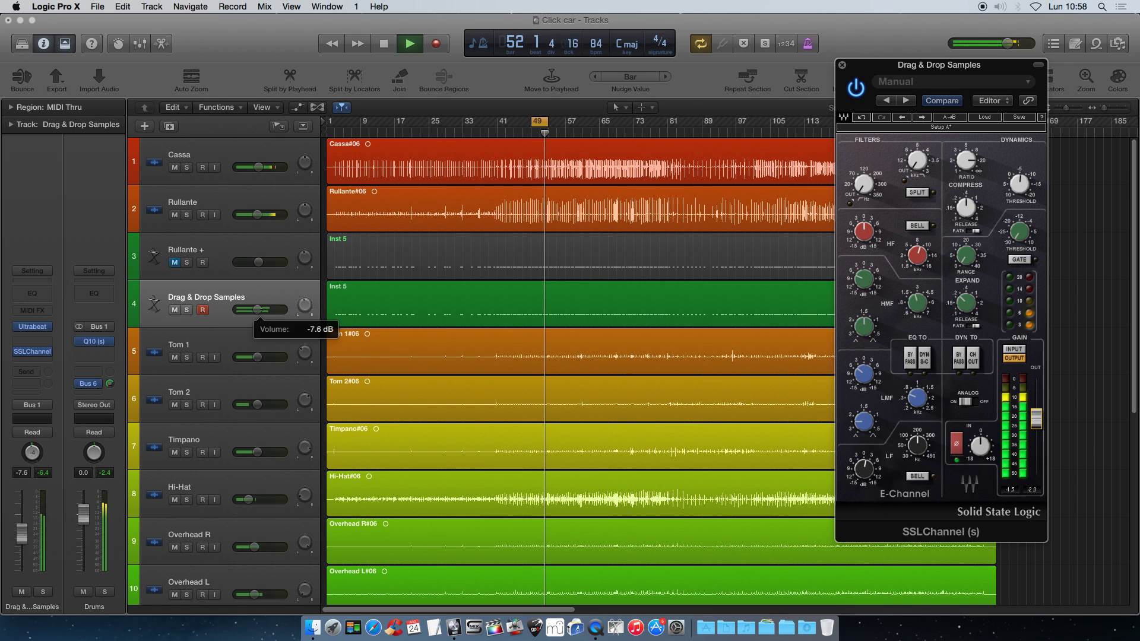
left_click(175, 310)
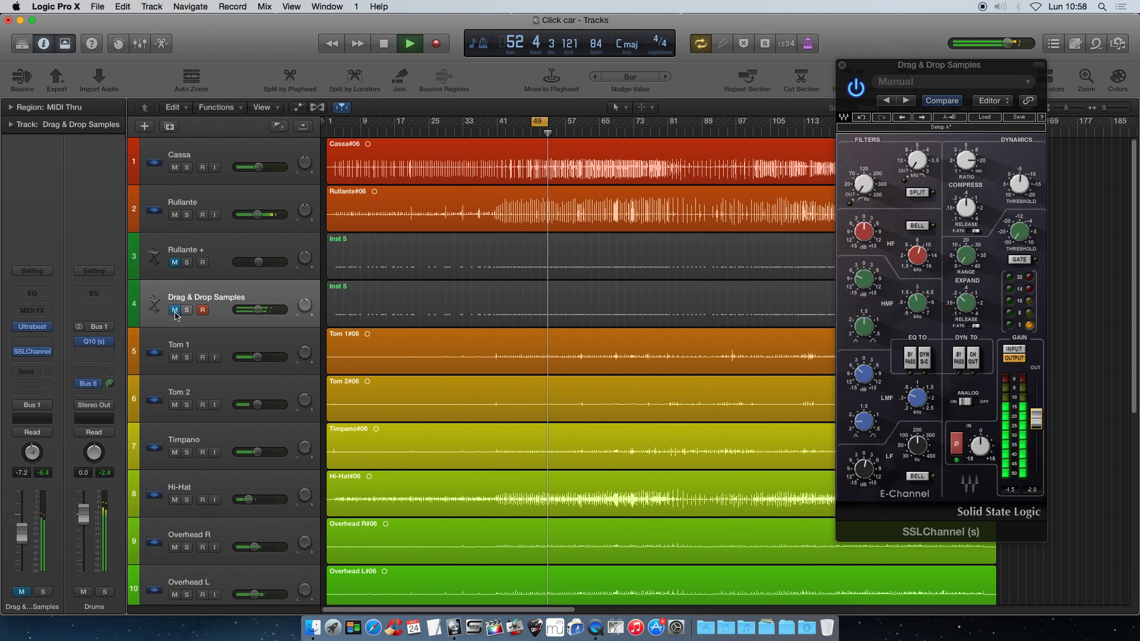
left_click(175, 309)
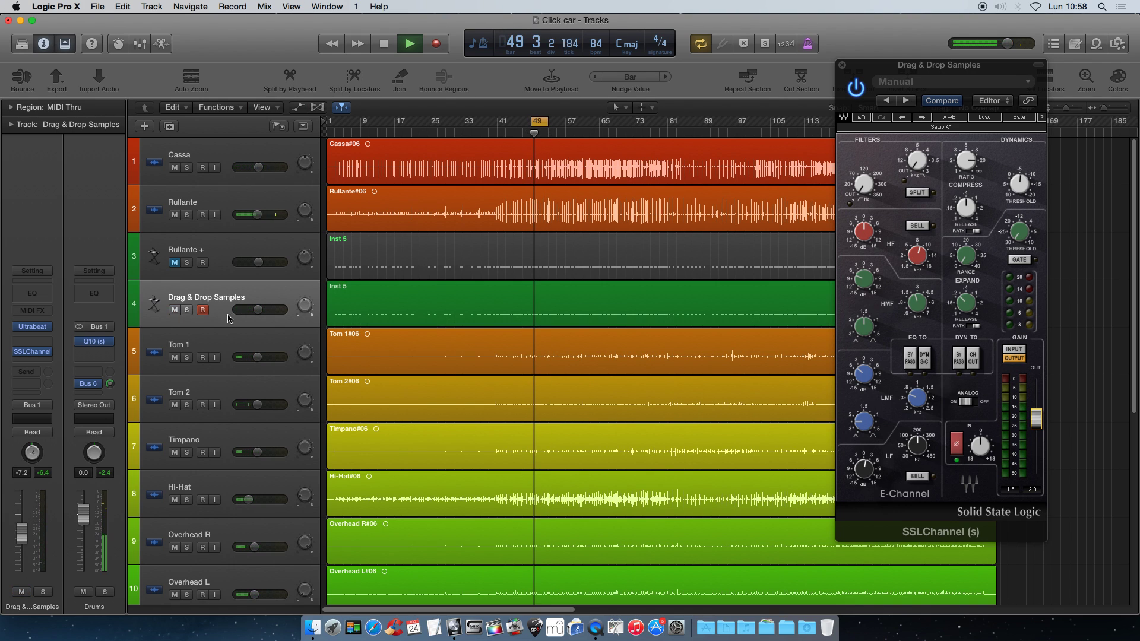
left_click_drag(256, 310, 258, 310)
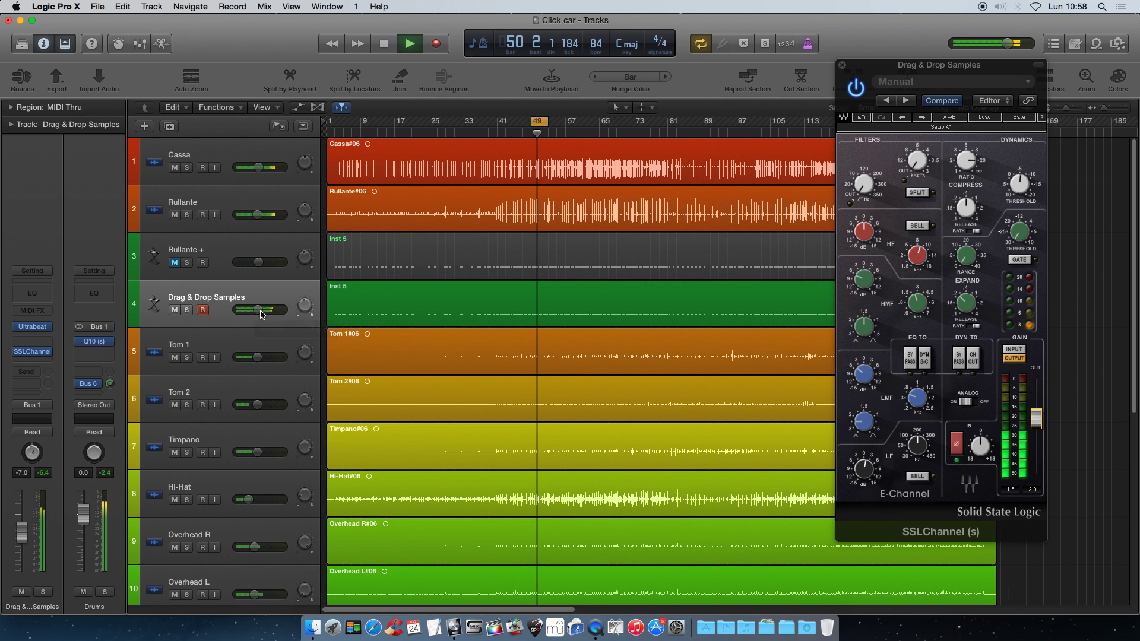
left_click_drag(259, 310, 256, 310)
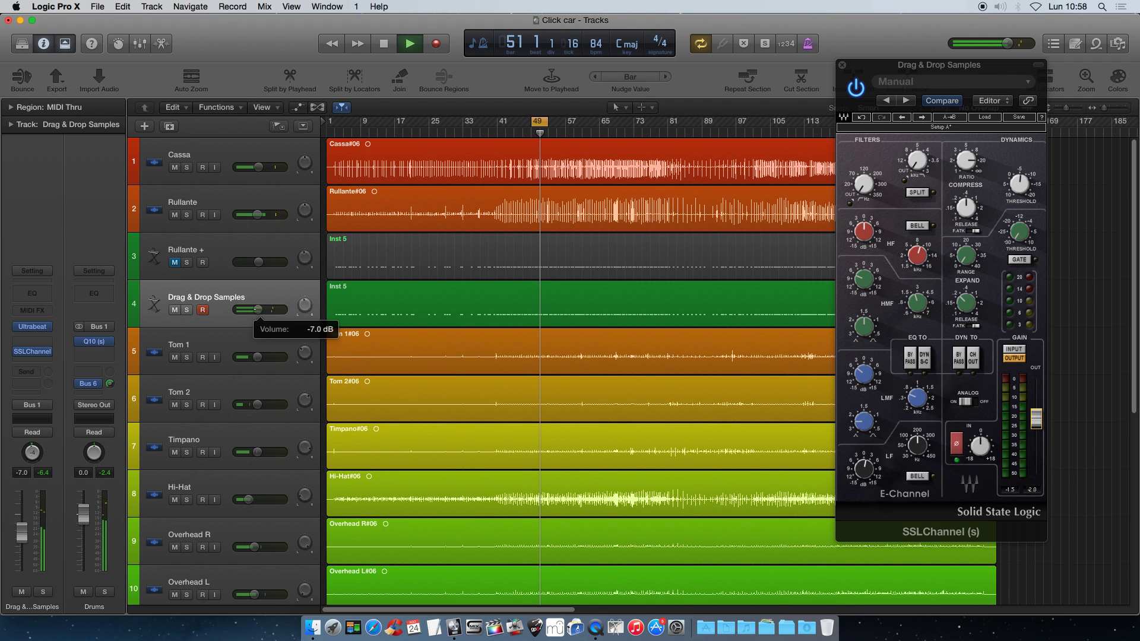
left_click(187, 214)
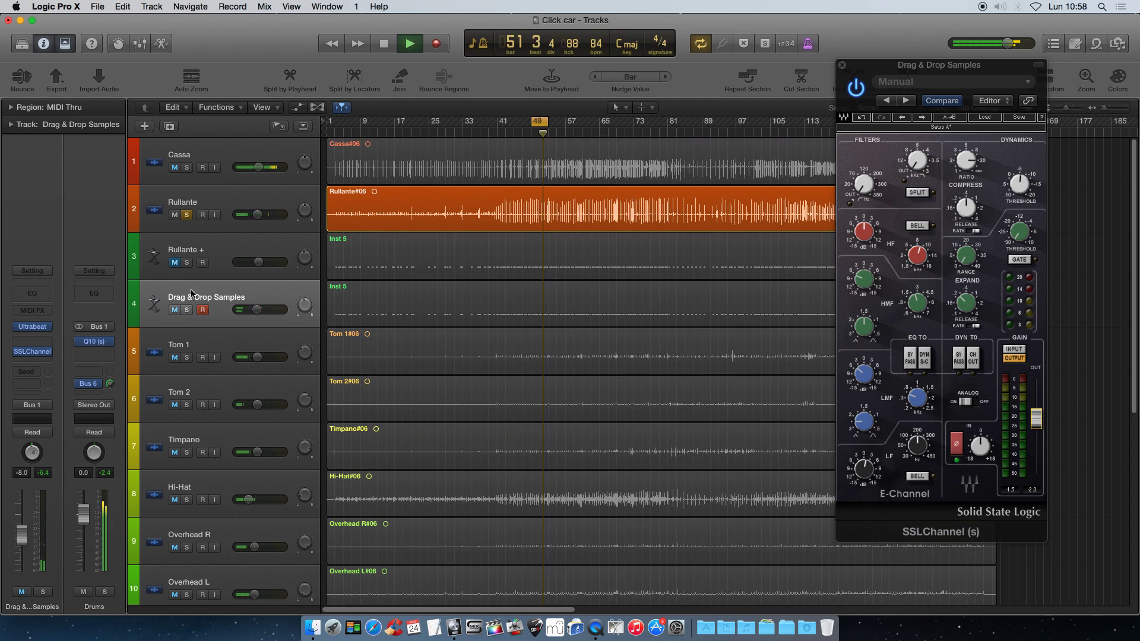
Step: Solo Drag & Drop Samples alongside Rullante and try SSLChannel's gate and expander threshold on the sample during playback
left_click(187, 310)
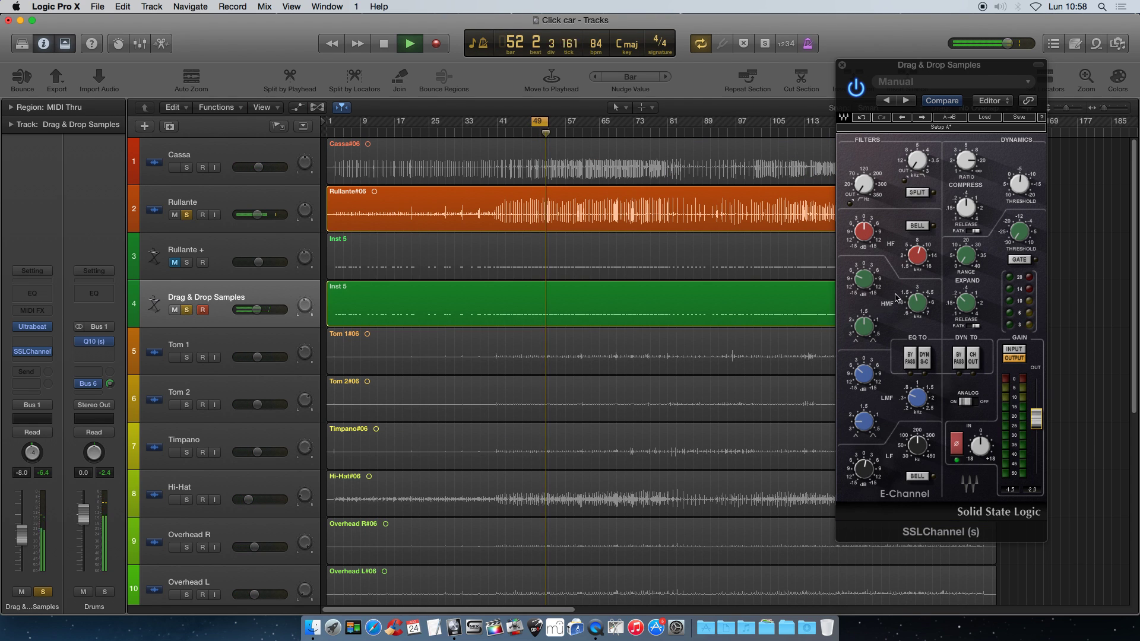
left_click(970, 490)
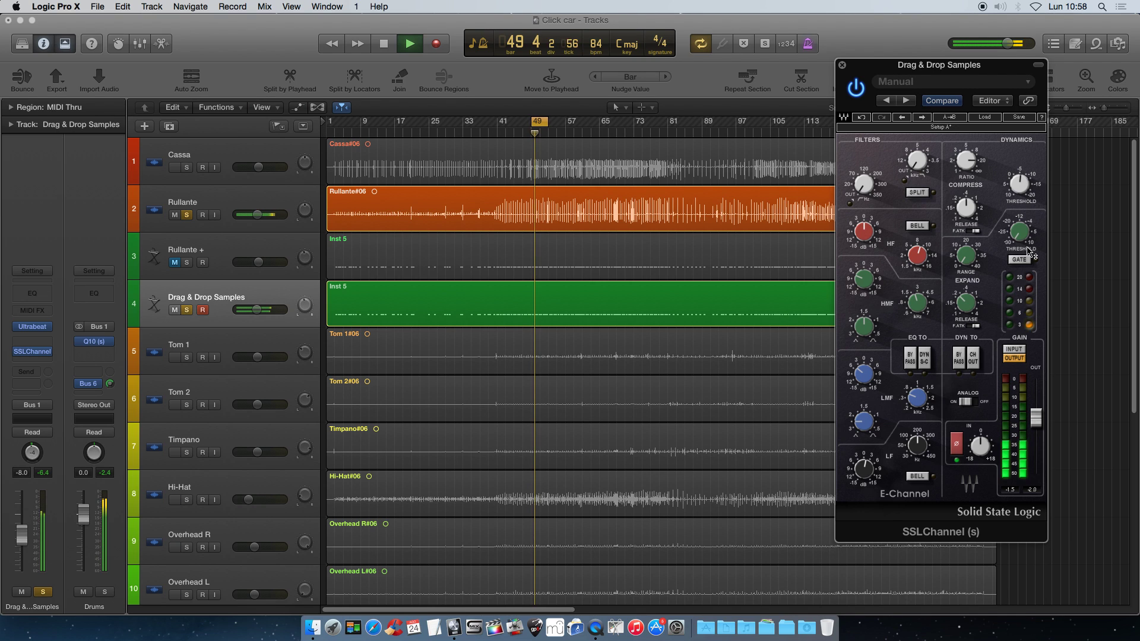
left_click_drag(1020, 232, 1019, 241)
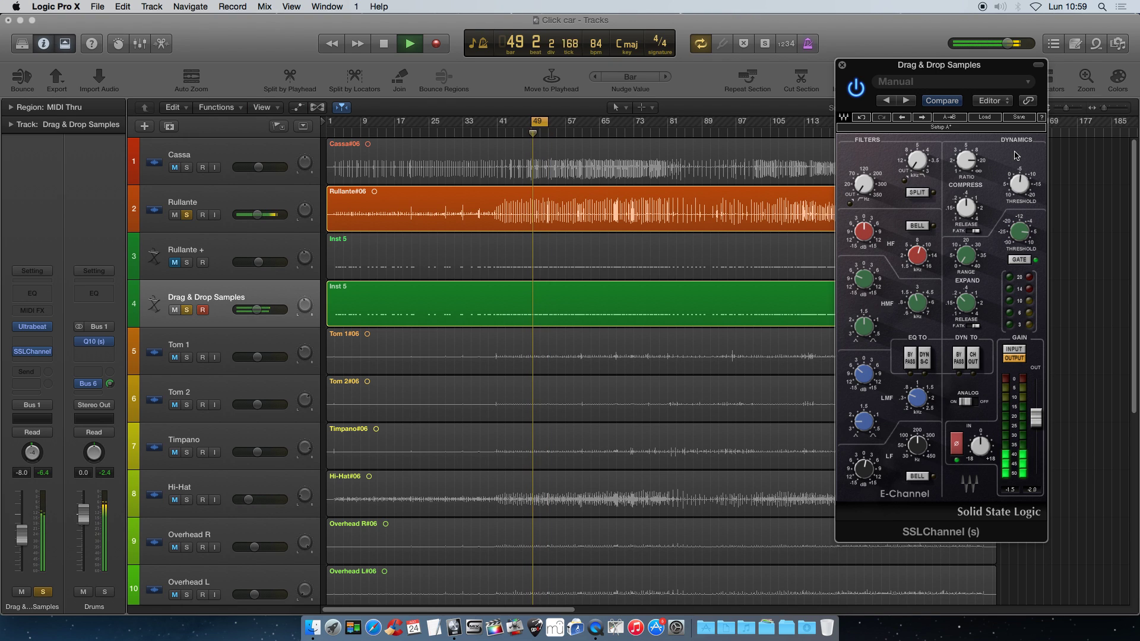
left_click(1019, 259)
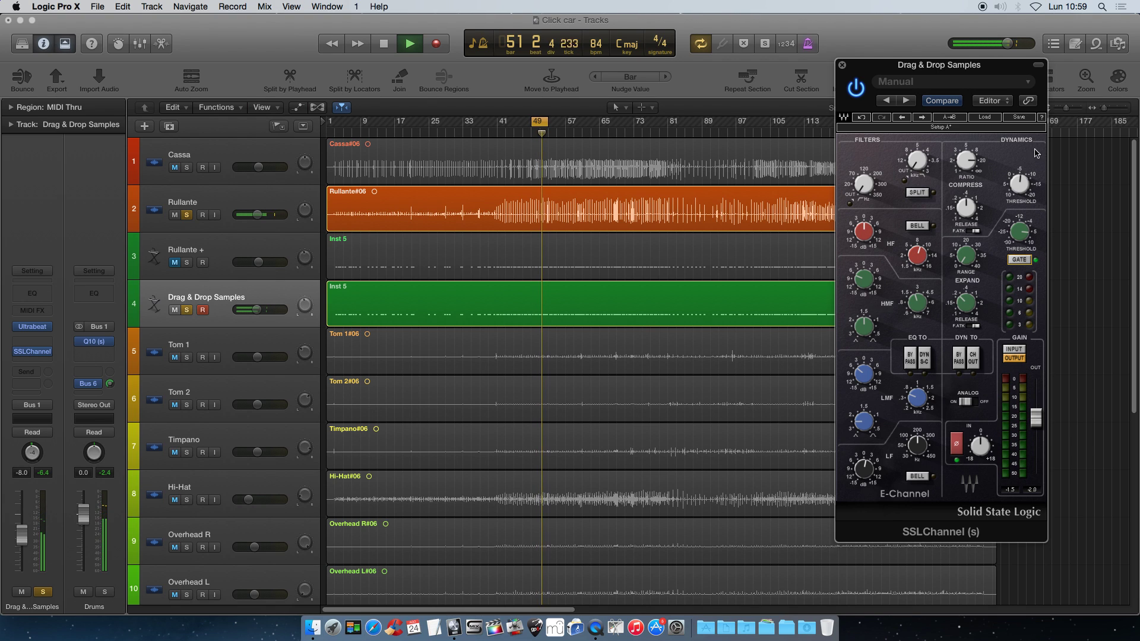
mouse_move(1018, 233)
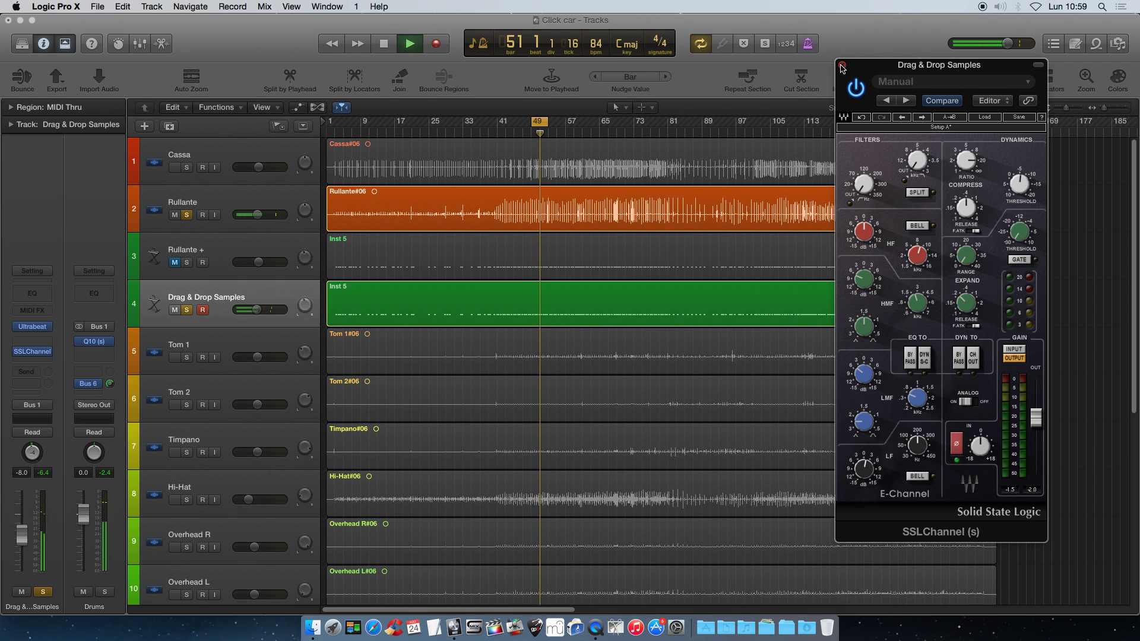
Step: Close SSLChannel, stop playback, and return the playhead to the project start with cycle mode off
key("super+w")
key("space")
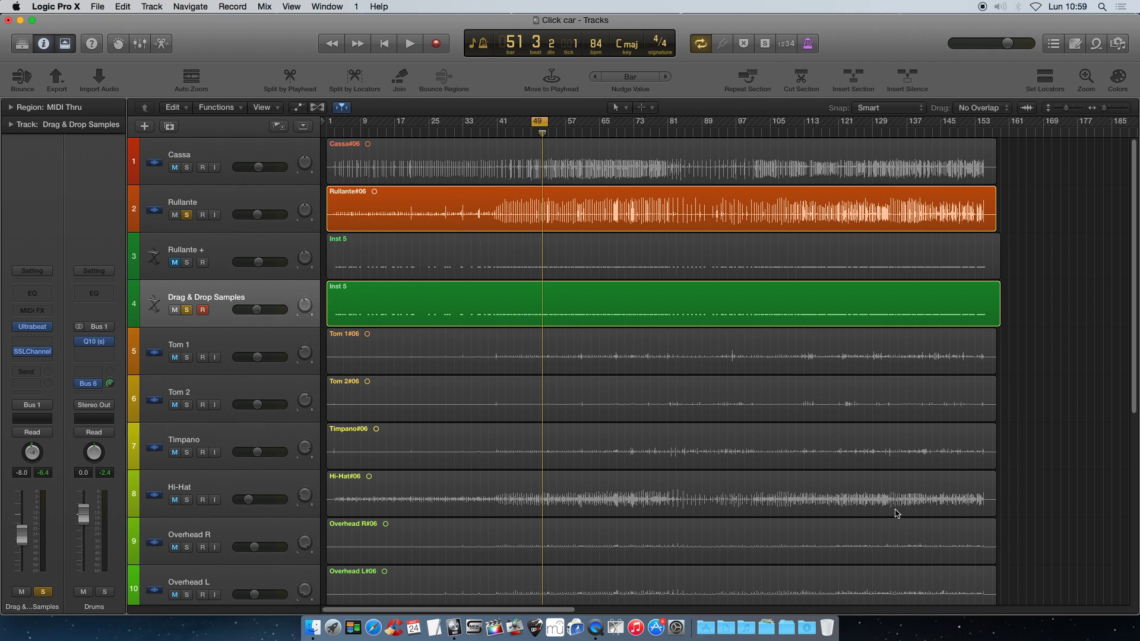
left_click(538, 122)
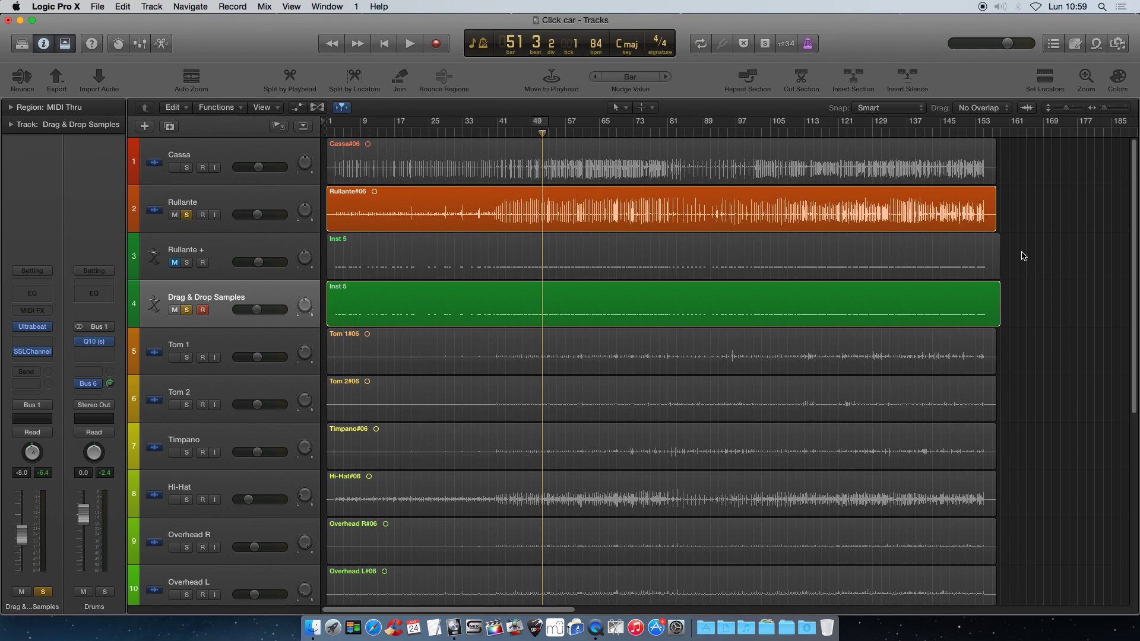
key("Return")
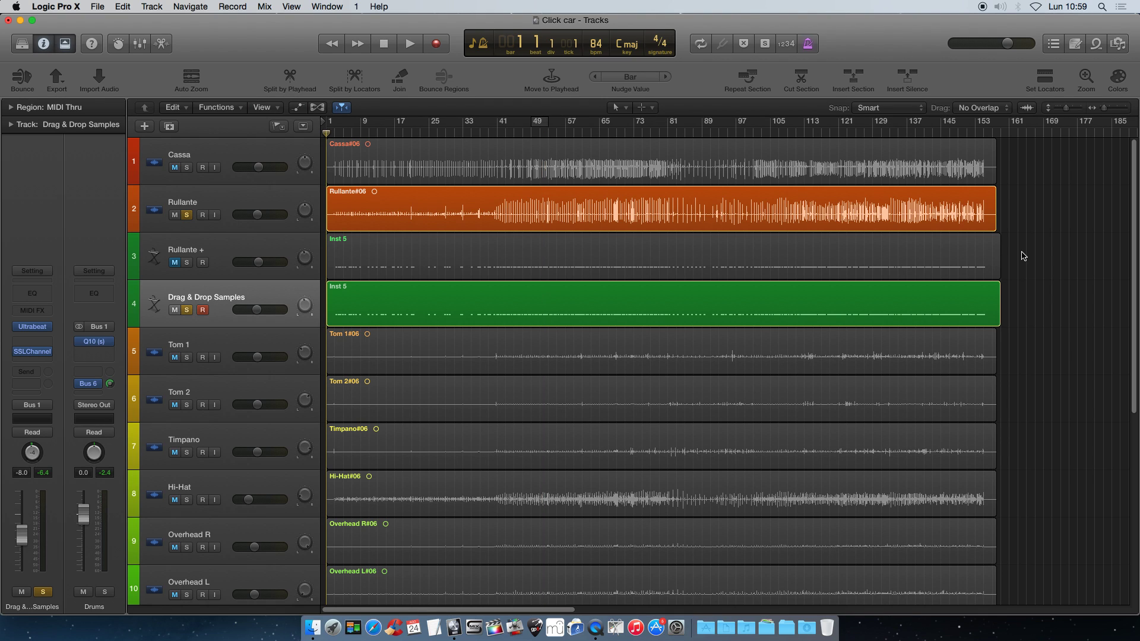